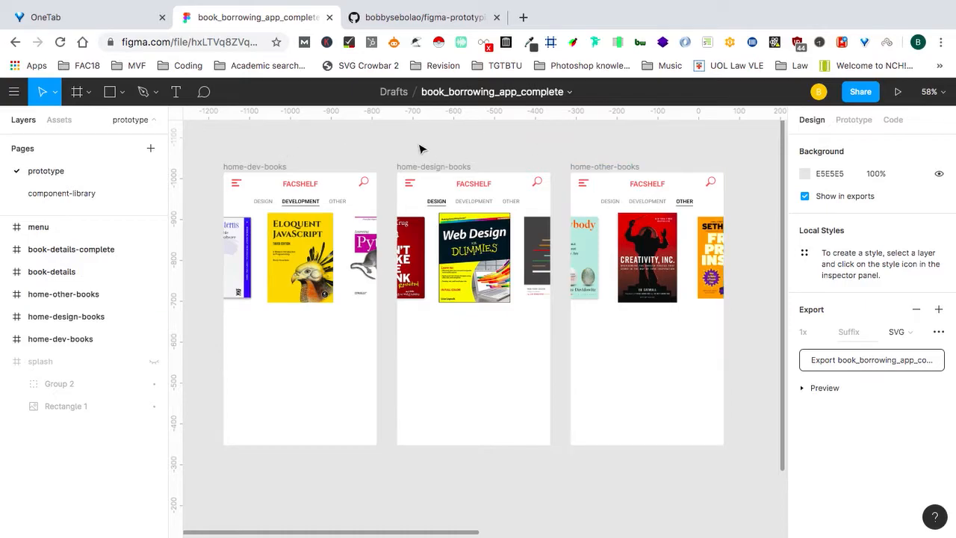
# Preview the book_borrowing_app_complete prototype and switch between its Design, Development and Other book categories.
pyautogui.click(899, 92)
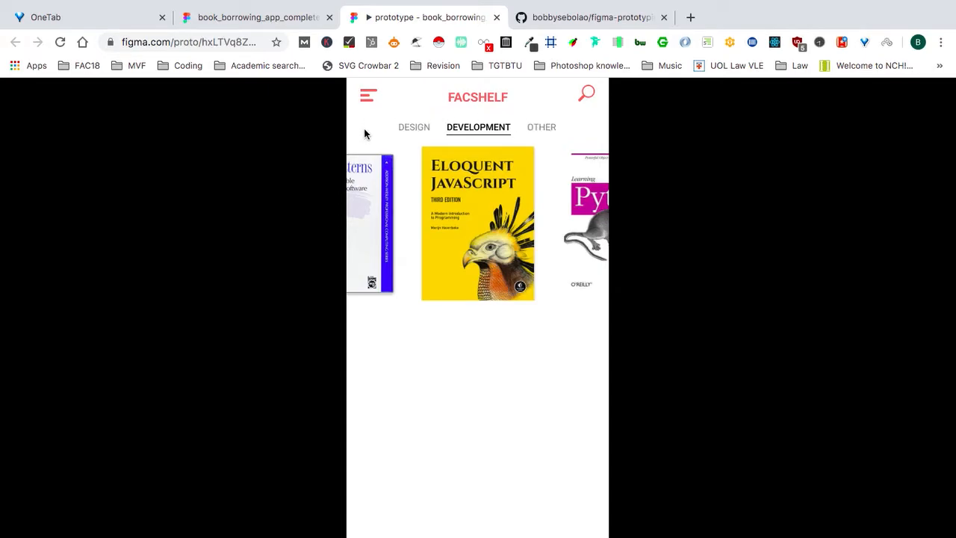
pyautogui.click(416, 129)
pyautogui.click(478, 129)
pyautogui.click(543, 129)
pyautogui.click(411, 133)
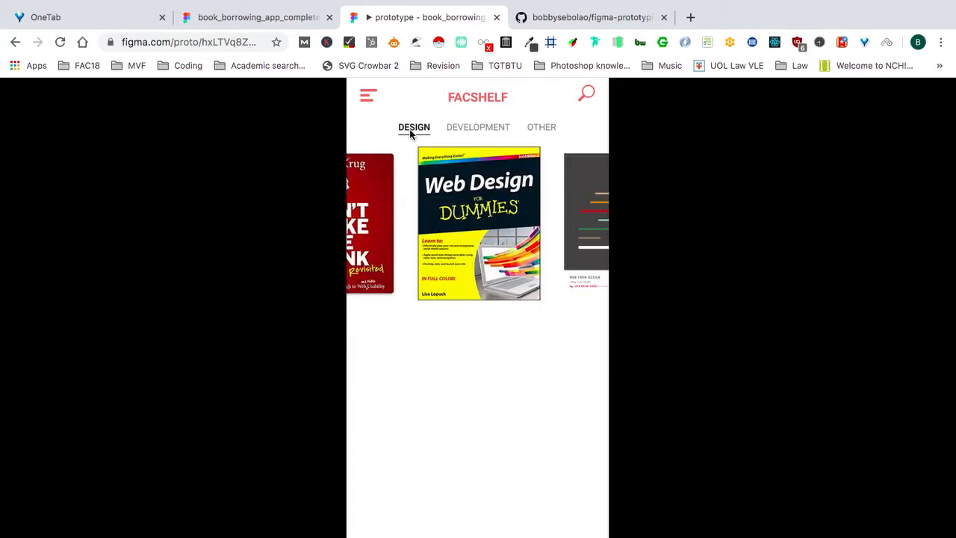
pyautogui.click(484, 134)
pyautogui.click(543, 131)
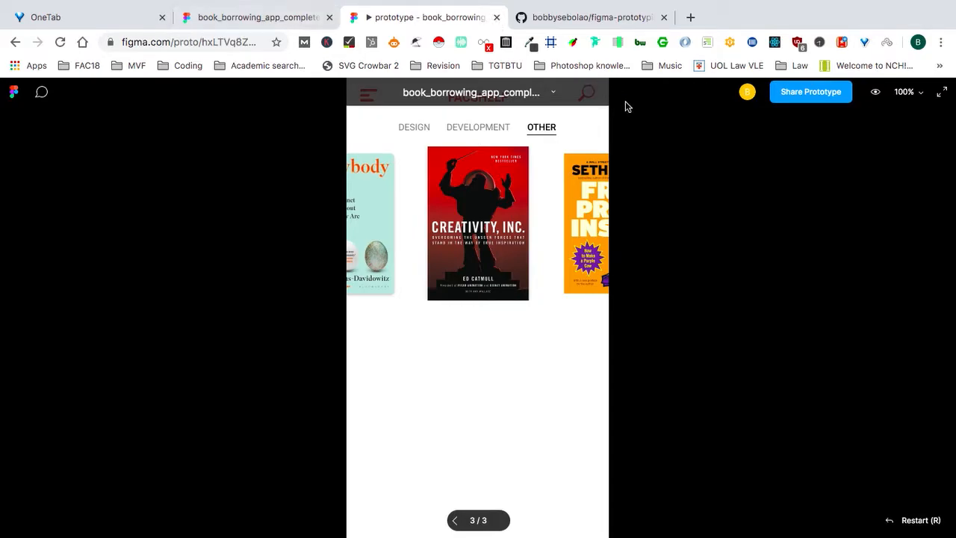
# Open figma.com in a new browser tab in place of the prototype preview and create a new design file.
pyautogui.click(691, 17)
pyautogui.write('figma.com')
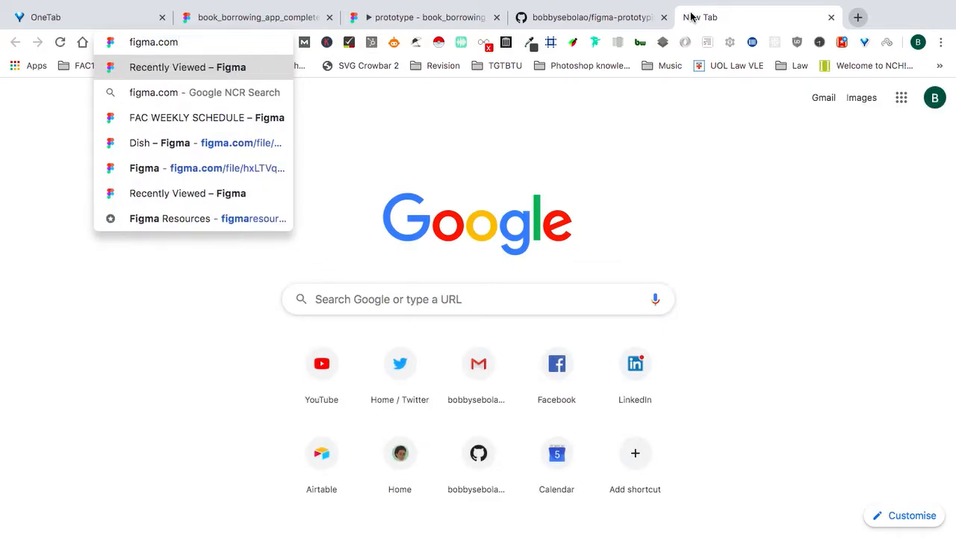
pyautogui.press('Return')
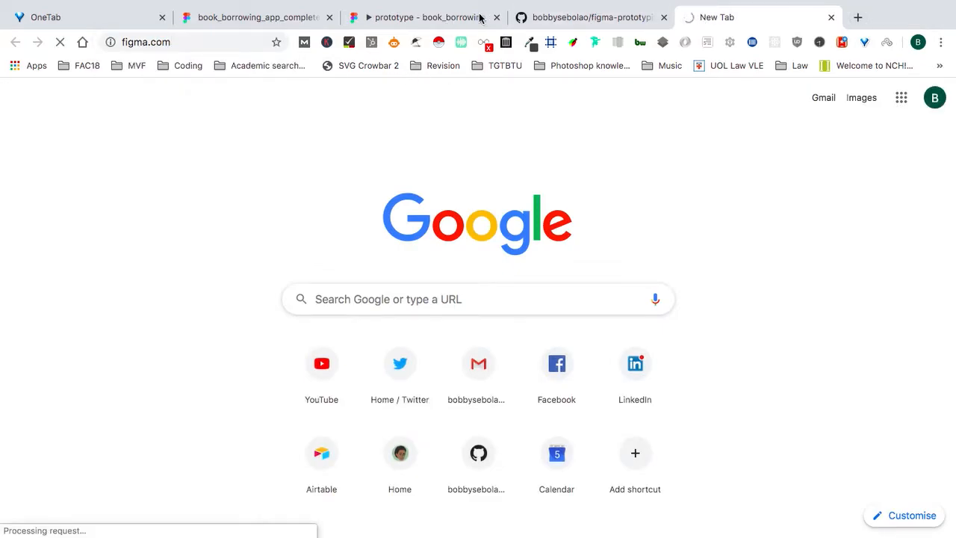
pyautogui.click(496, 18)
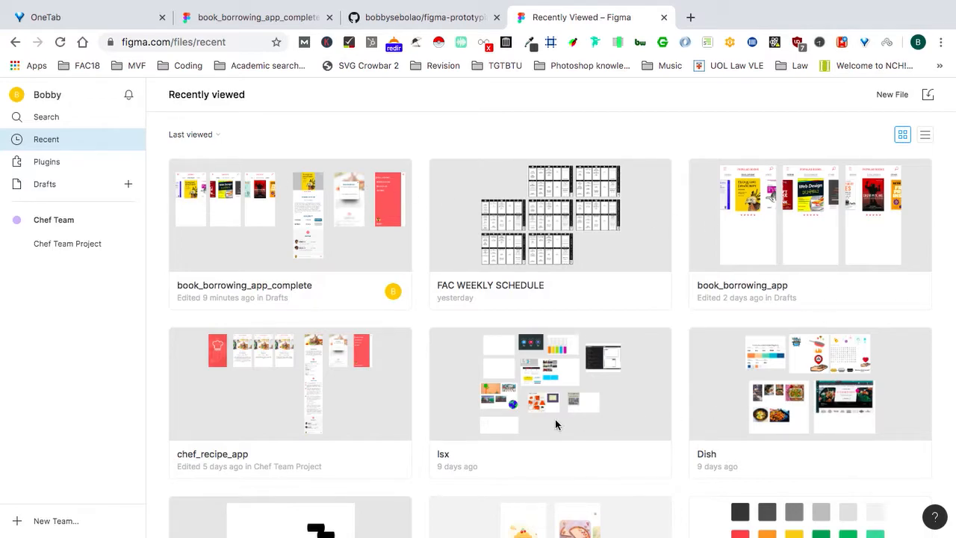
pyautogui.scroll(-15, 583, 424)
pyautogui.scroll(15, 533, 359)
pyautogui.click(893, 95)
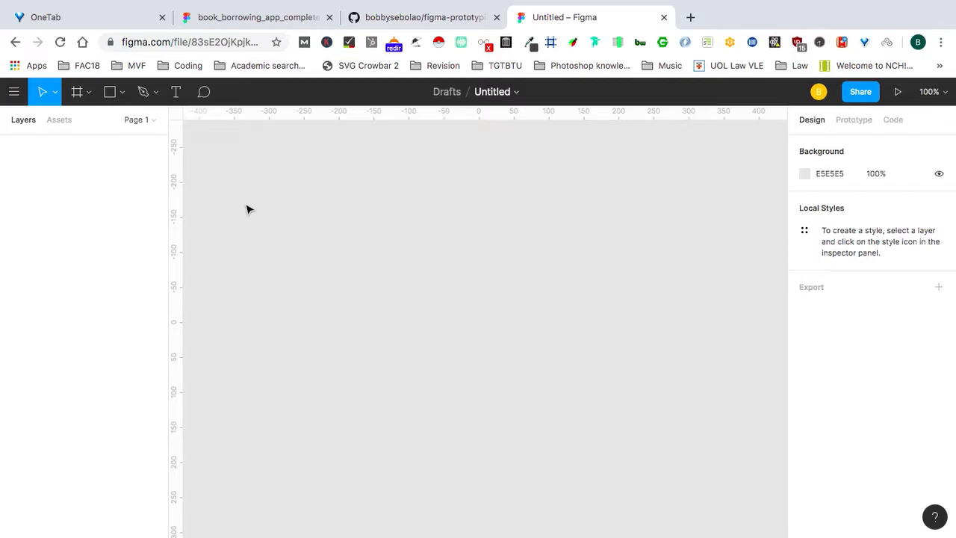
pyautogui.click(288, 26)
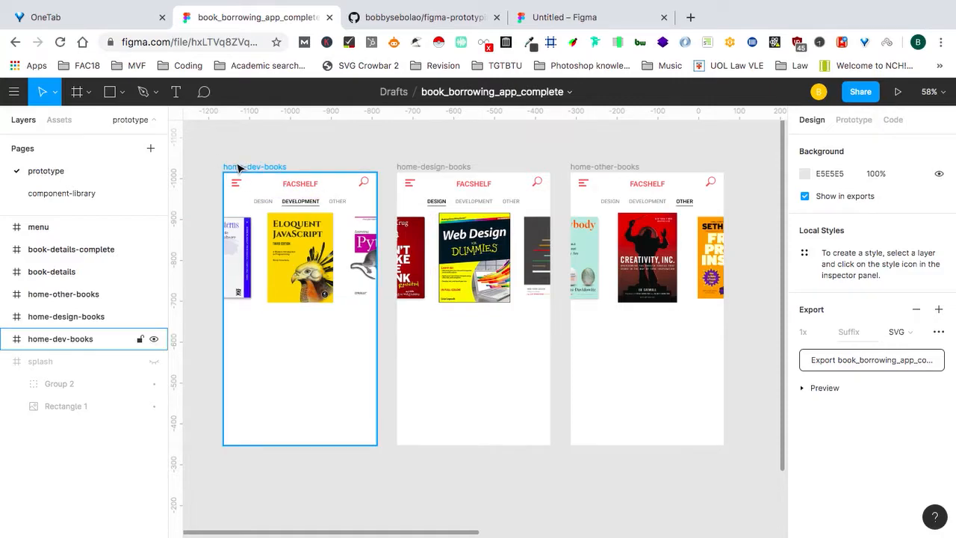
pyautogui.click(549, 16)
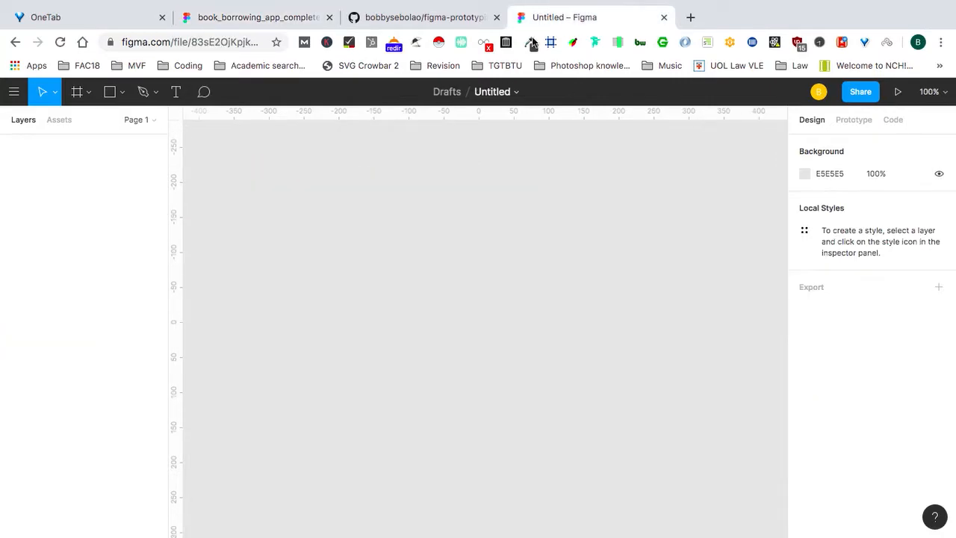
pyautogui.click(77, 95)
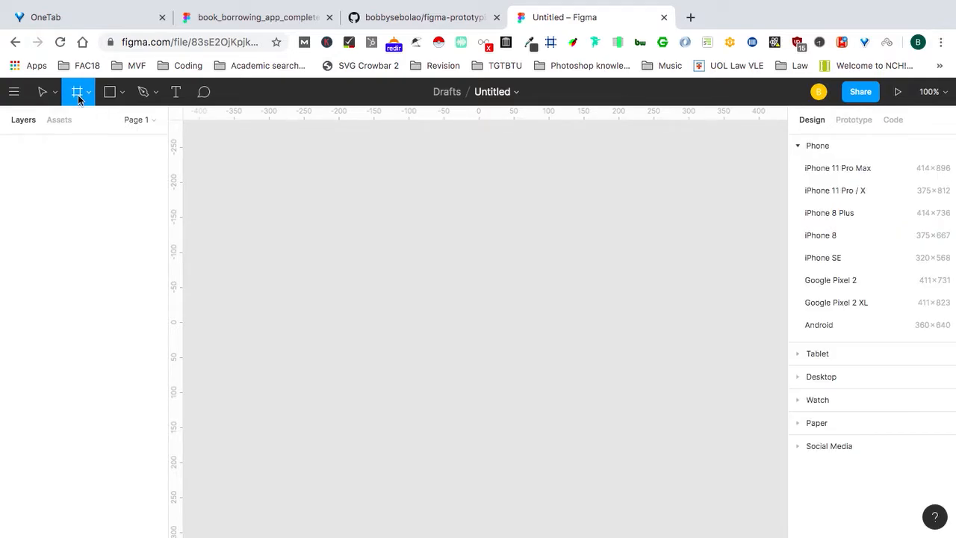
pyautogui.moveTo(311, 183); pyautogui.dragTo(522, 371)
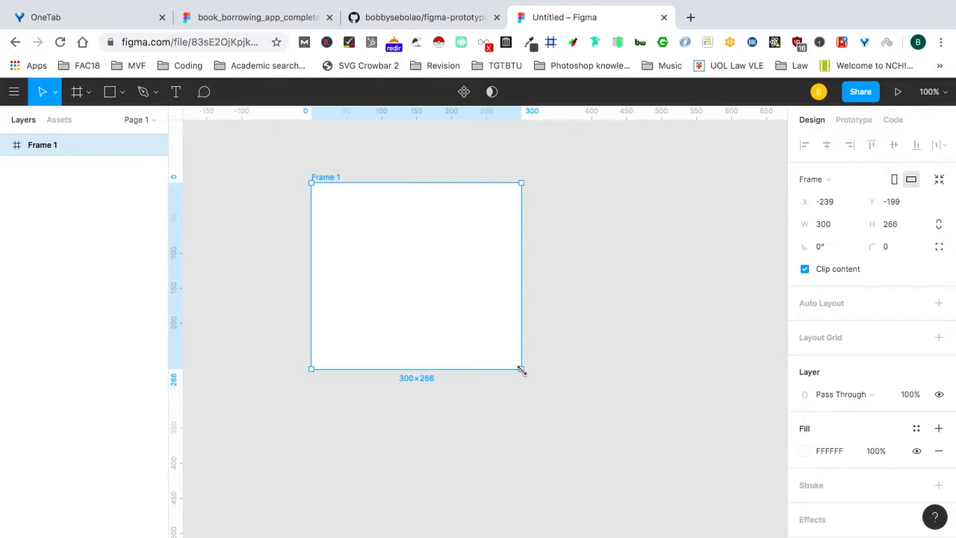
pyautogui.press('Delete')
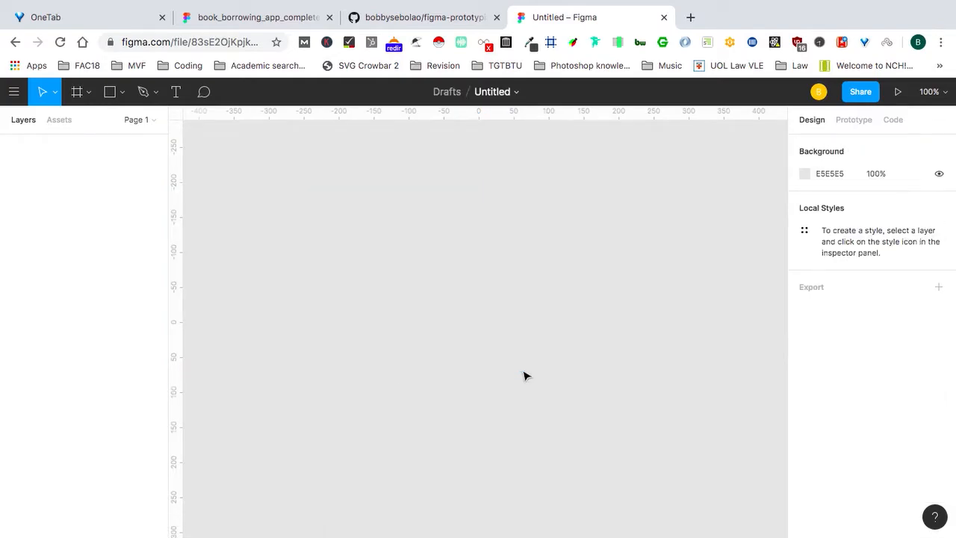
# Add an iPhone 8 preset frame of 375×667 to the empty canvas.
pyautogui.click(77, 91)
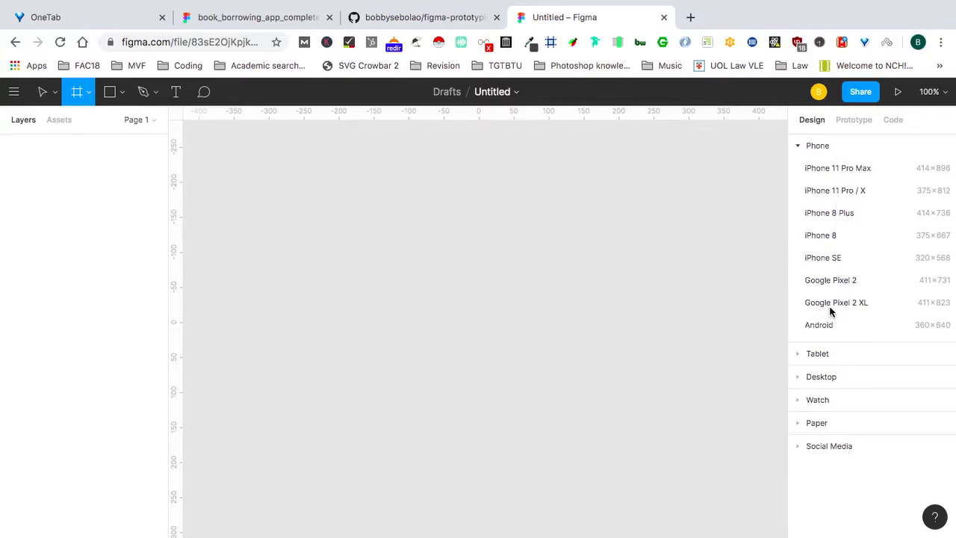
pyautogui.click(851, 237)
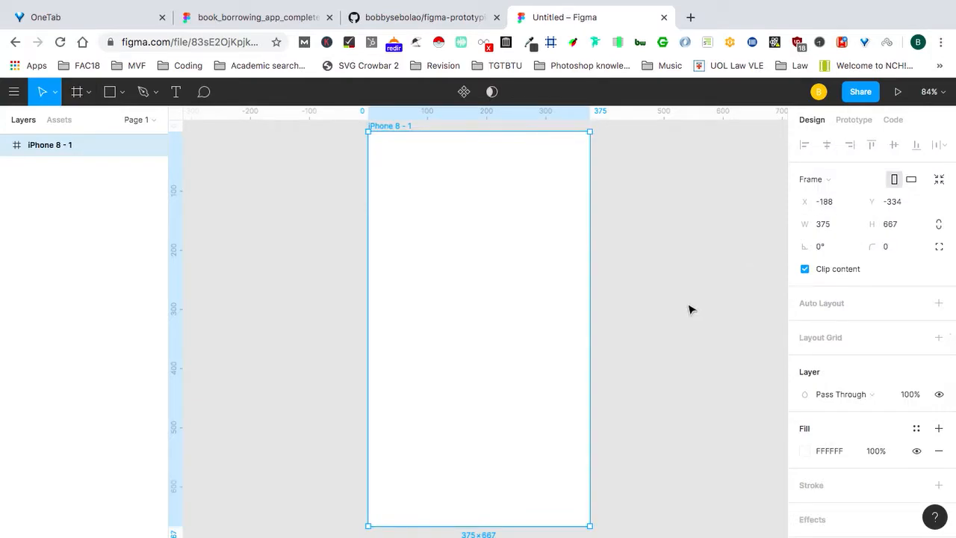
pyautogui.scroll(-3, 693, 310)
pyautogui.hscroll(2, 693, 311)
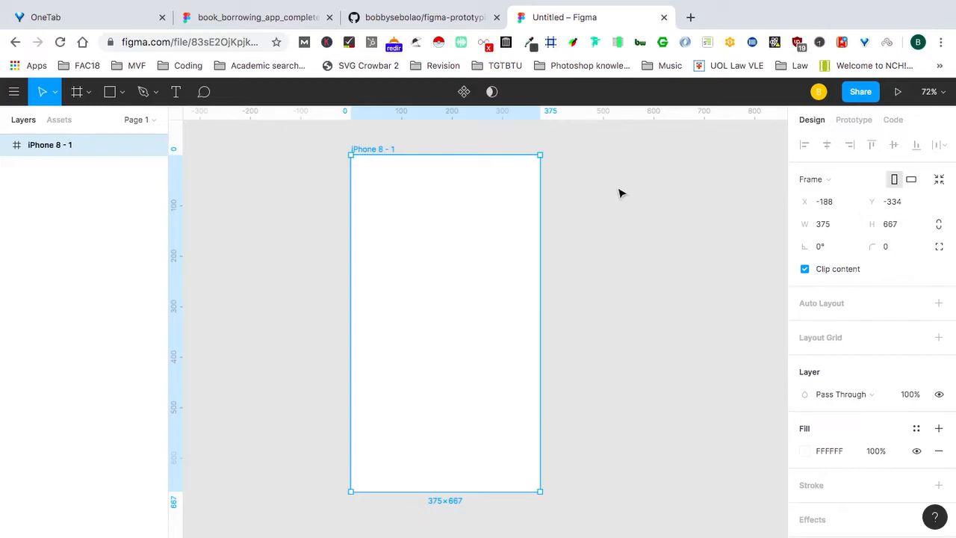
pyautogui.hscroll(5, 619, 194)
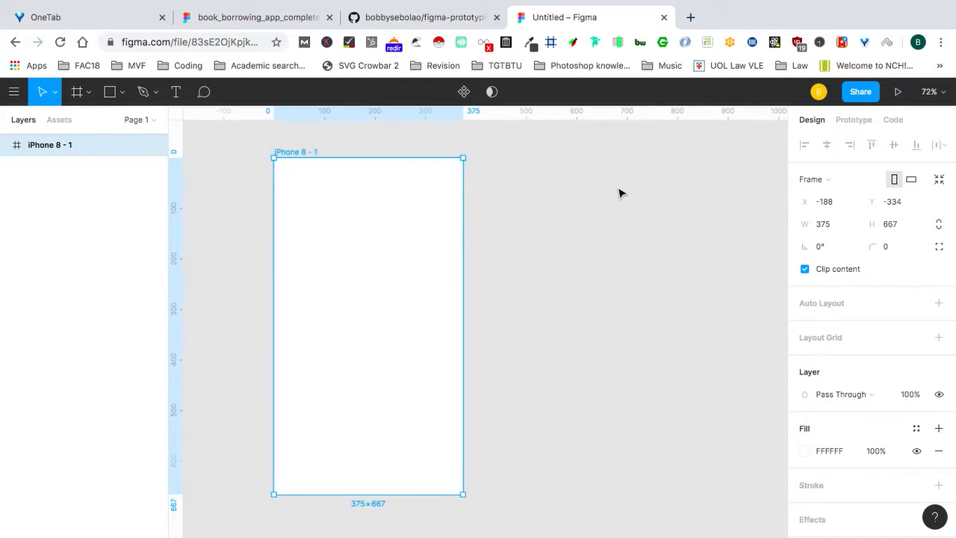
pyautogui.hscroll(1, 618, 194)
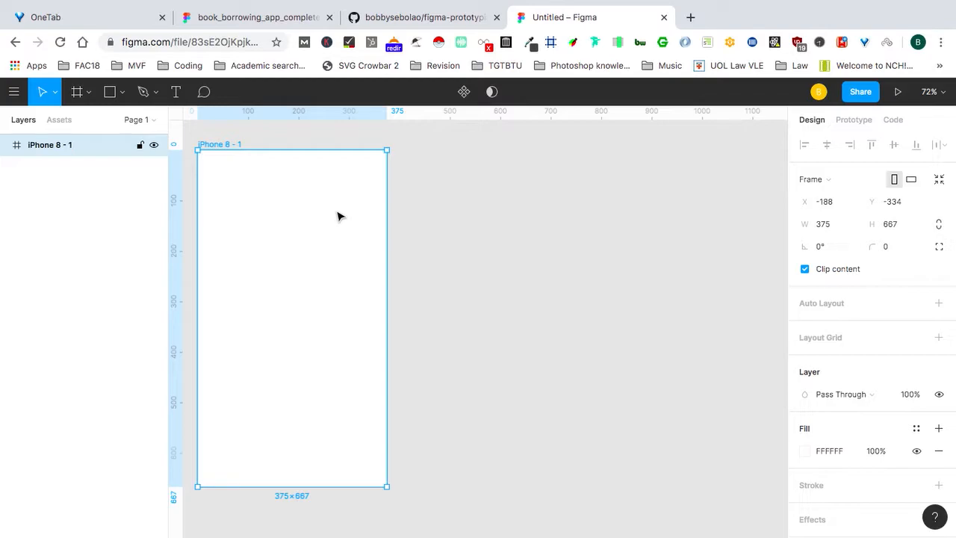
pyautogui.hotkey('ctrl', 'v')
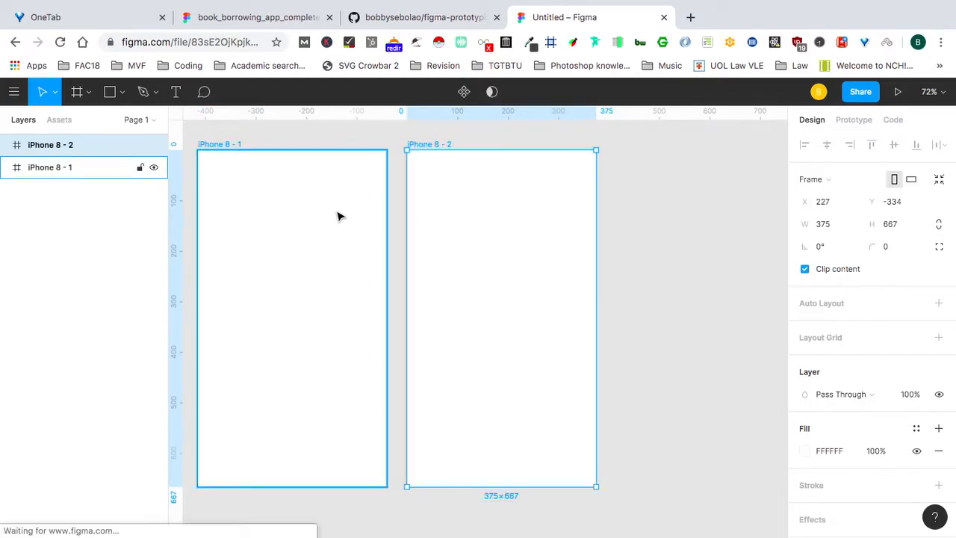
pyautogui.hotkey('ctrl', 'v')
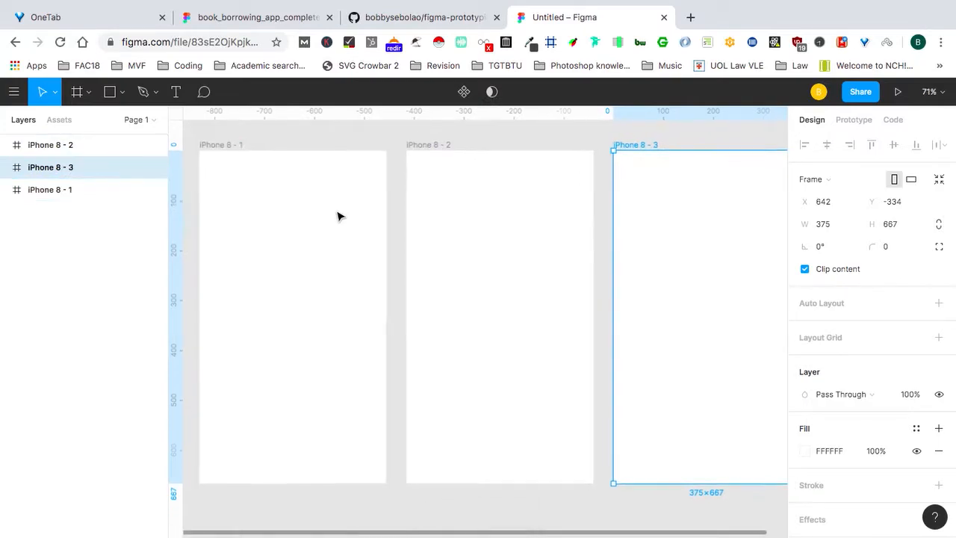
pyautogui.scroll(-2, 338, 217)
pyautogui.hotkey('ctrl', 'z')
pyautogui.hotkey('ctrl', 'z')
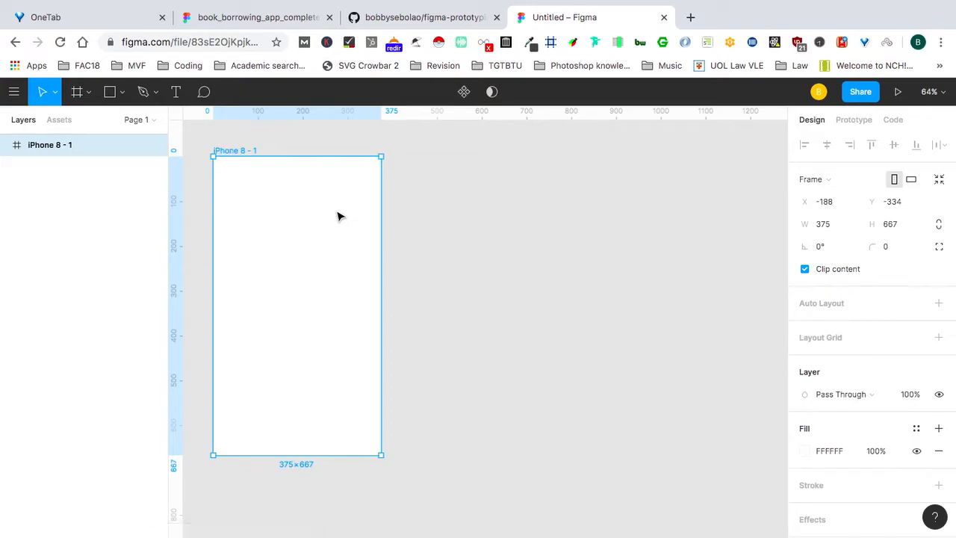
# Duplicate the iPhone 8 frame twice in a row beside the original and turn off Clip content on all three frames.
pyautogui.click(338, 216)
pyautogui.moveTo(338, 216); pyautogui.dragTo(704, 216)
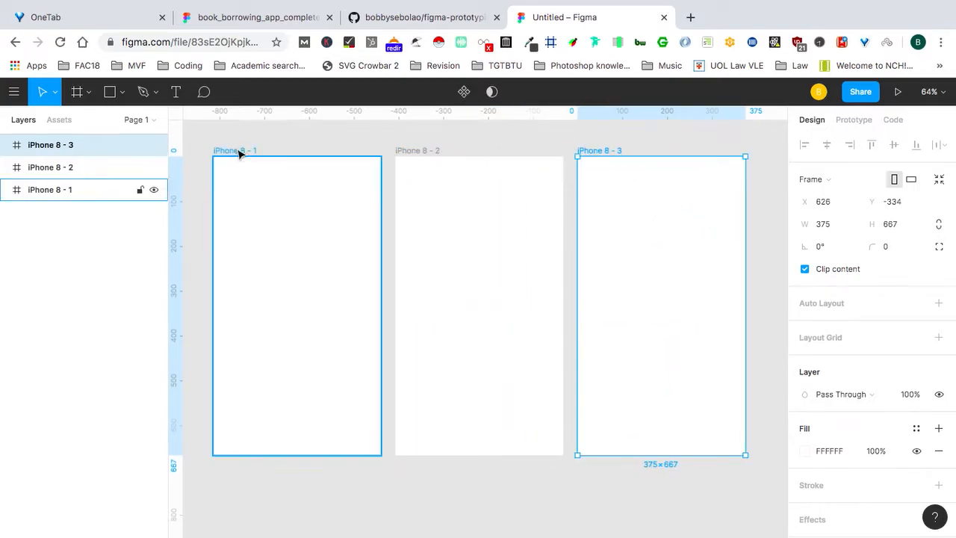
pyautogui.click(804, 269)
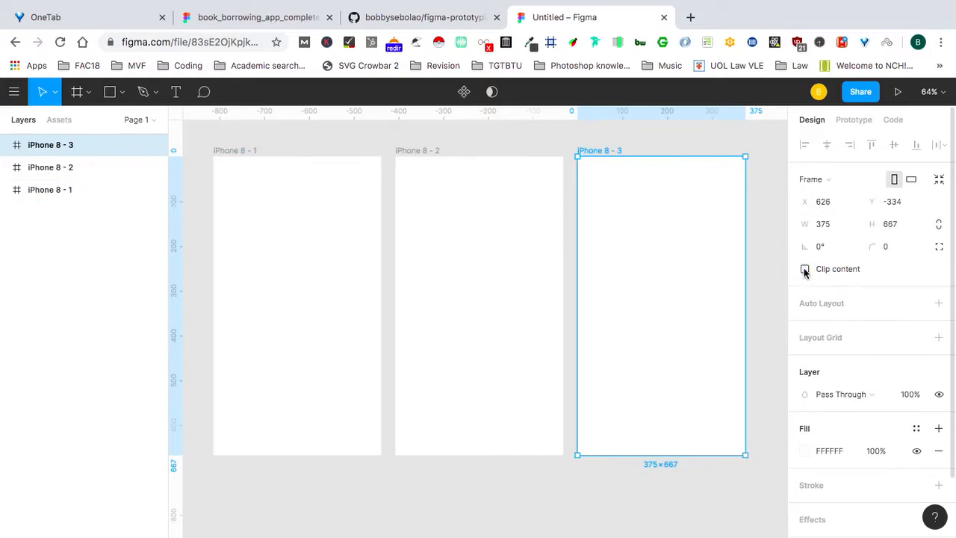
pyautogui.click(418, 155)
pyautogui.click(805, 269)
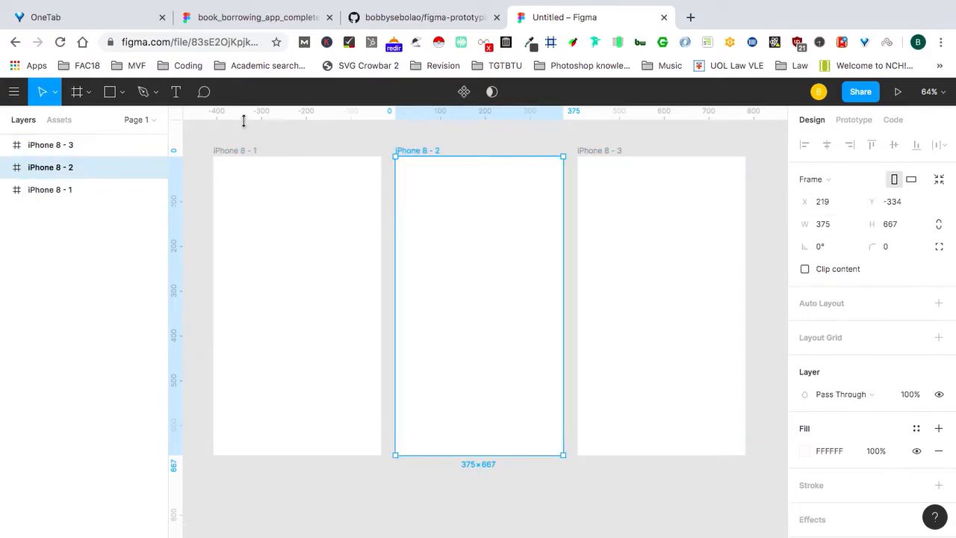
pyautogui.click(251, 151)
pyautogui.click(805, 269)
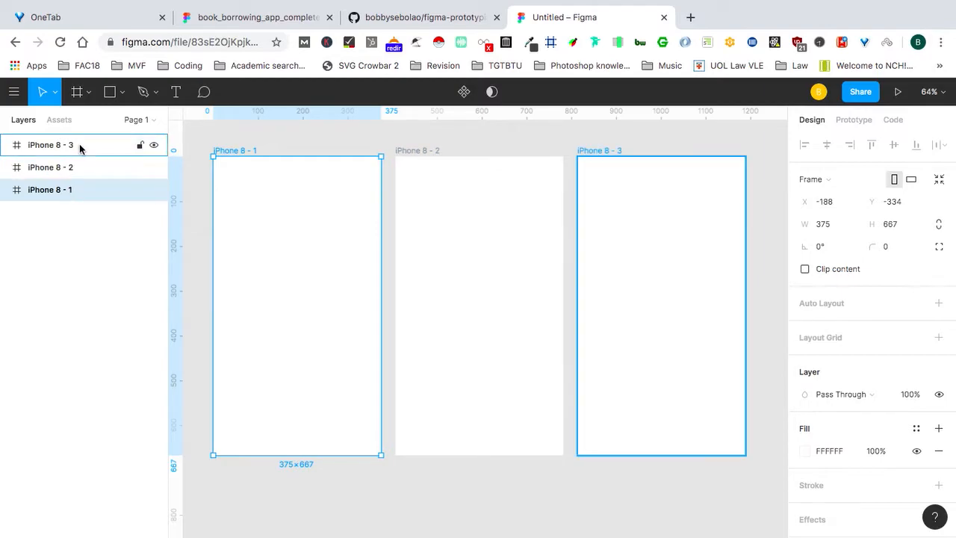
# Rename the first iPhone 8 frame as home-dev-books.
pyautogui.doubleClick(56, 194)
pyautogui.write('home-')
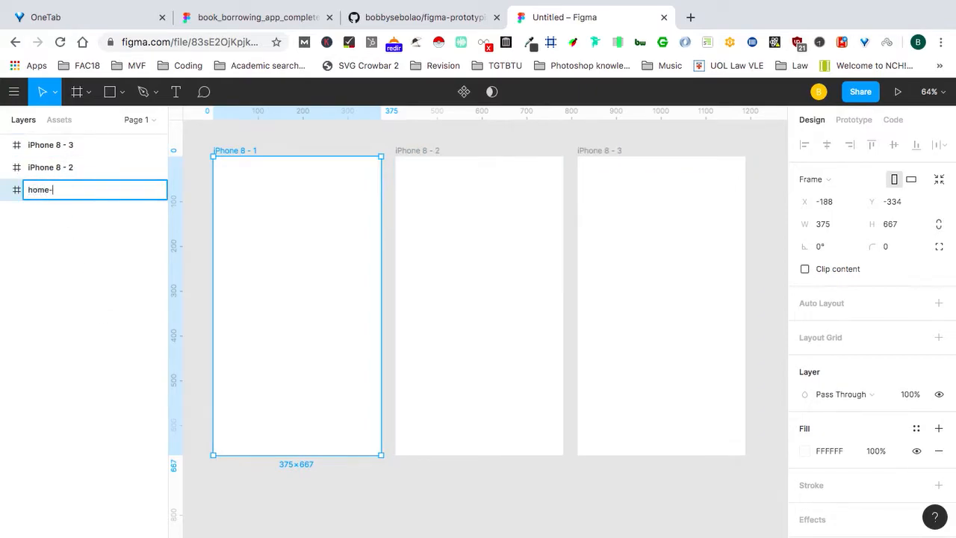
pyautogui.write('dev-books')
pyautogui.press('Return')
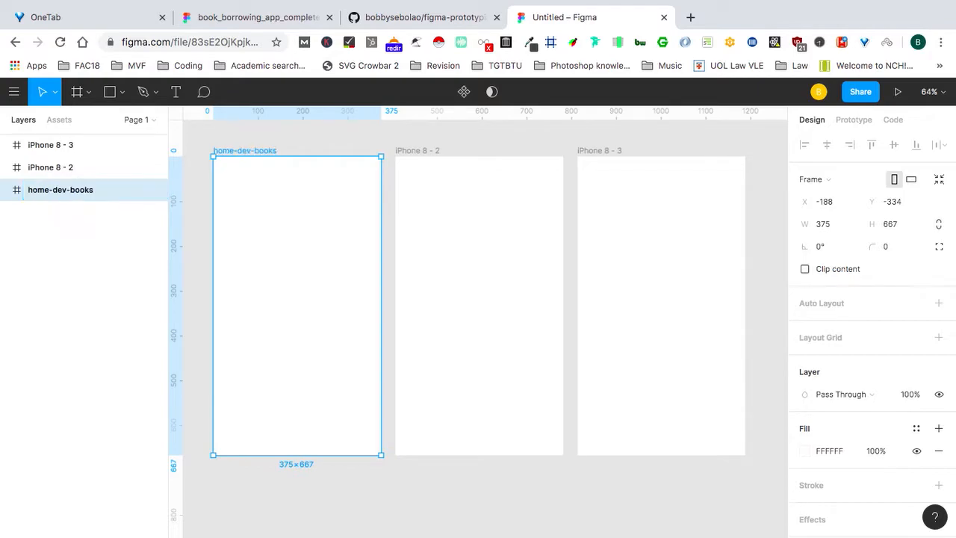
# Check the home-dev-books screen in book_borrowing_app_complete for reference, and rename the untitled file's second frame as home-design-books.
pyautogui.click(248, 18)
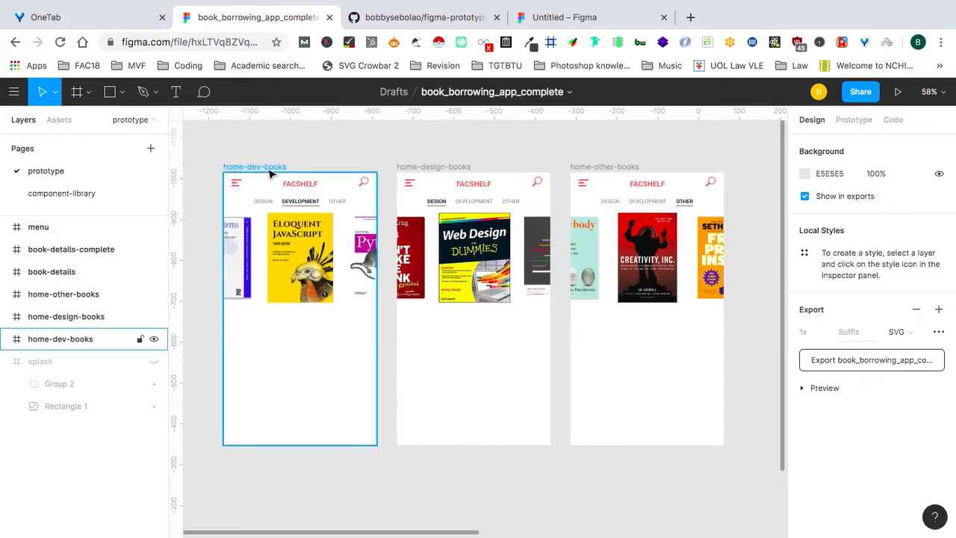
pyautogui.scroll(5, 270, 174)
pyautogui.scroll(1, 270, 174)
pyautogui.hscroll(-2, 270, 174)
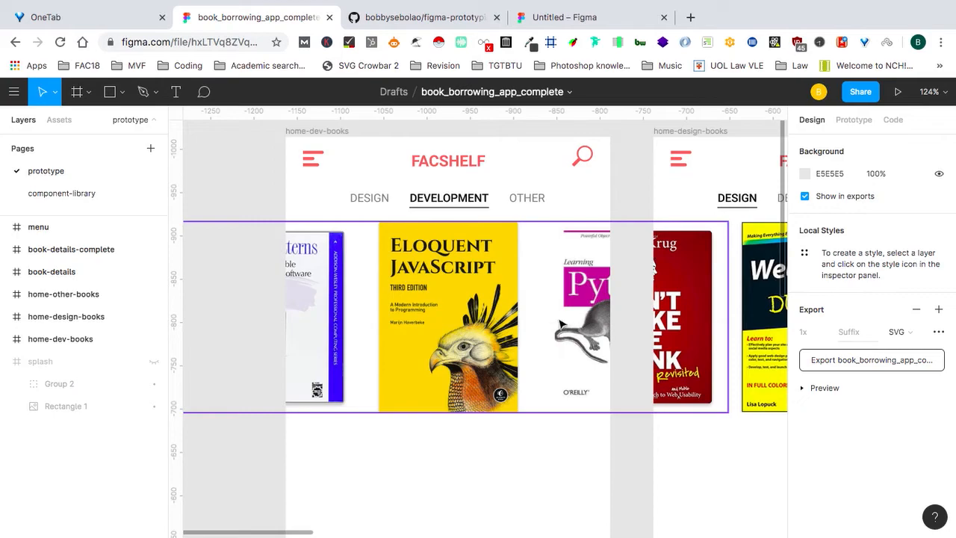
pyautogui.click(561, 18)
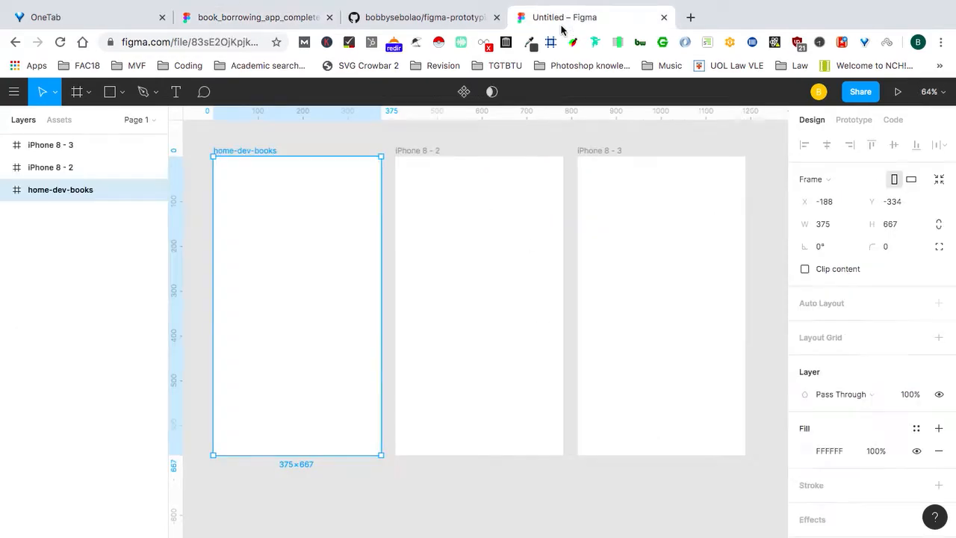
pyautogui.click(431, 155)
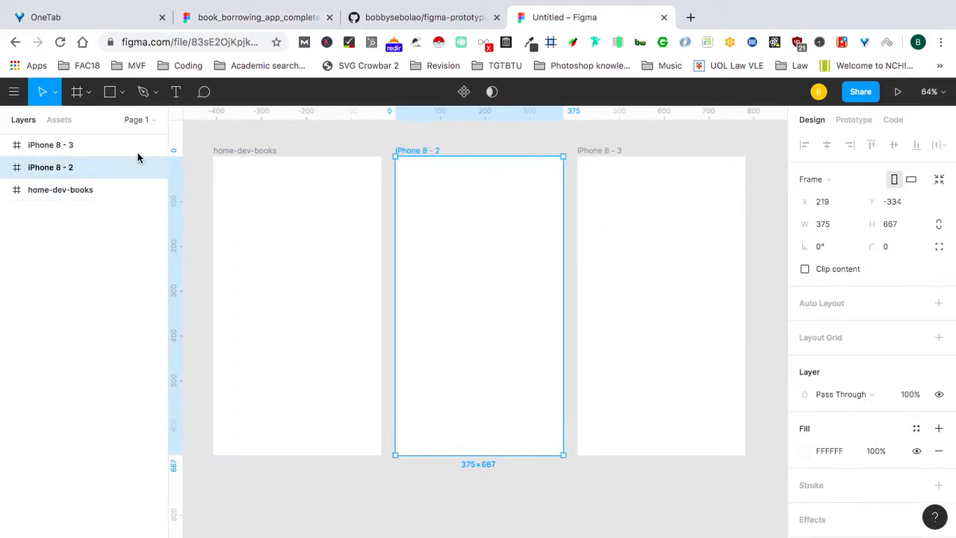
pyautogui.doubleClick(46, 168)
pyautogui.write('home')
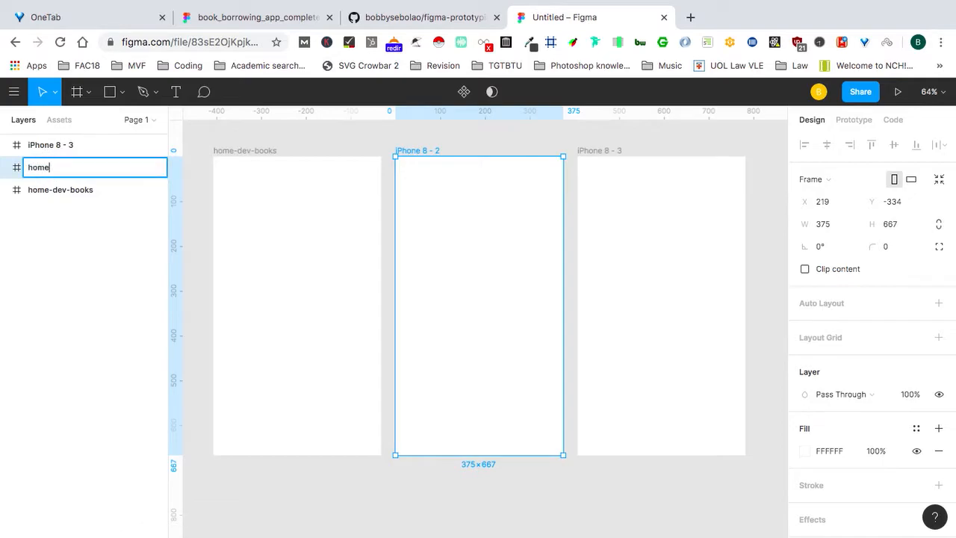
pyautogui.write('-design-books')
pyautogui.press('Return')
# Rename the third iPhone 8 frame as home-other-books and deselect it.
pyautogui.click(601, 151)
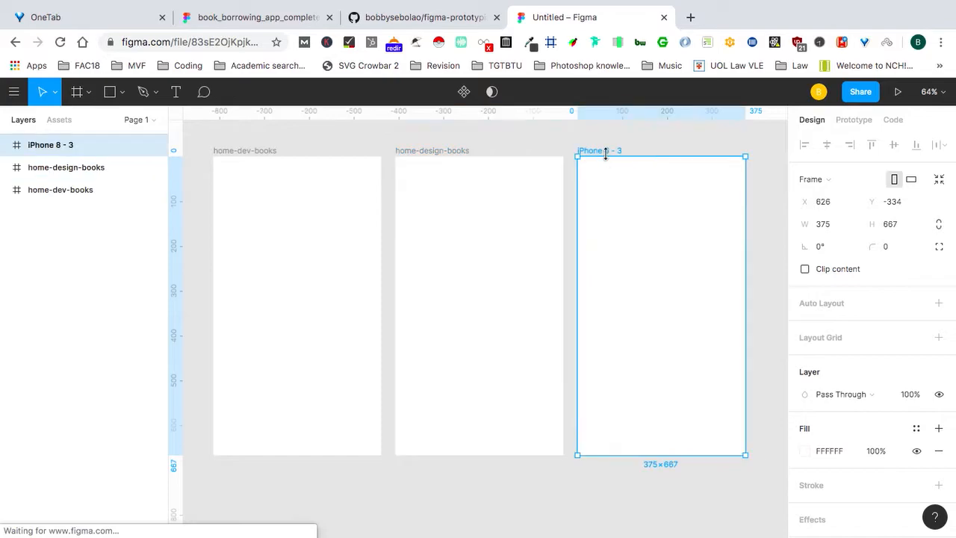
pyautogui.doubleClick(51, 146)
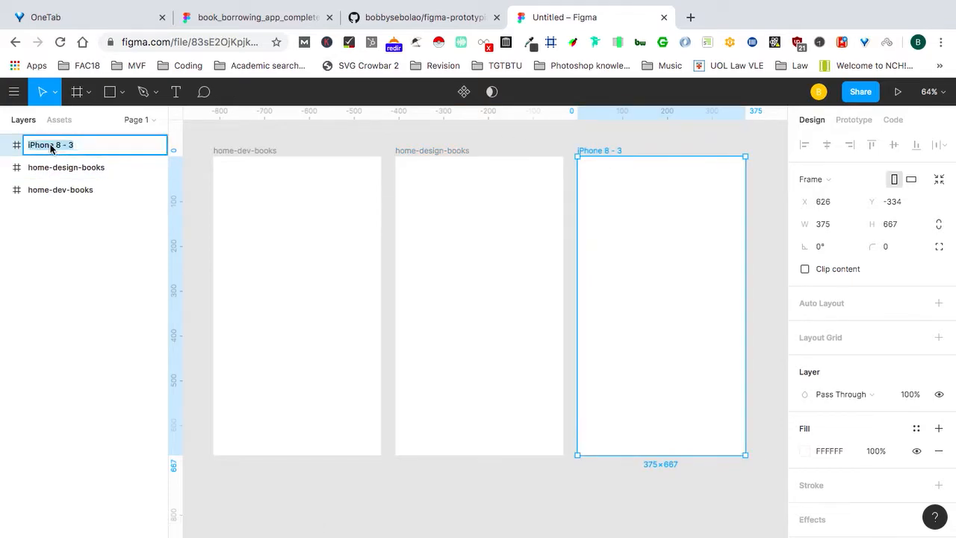
pyautogui.write('home-other-books')
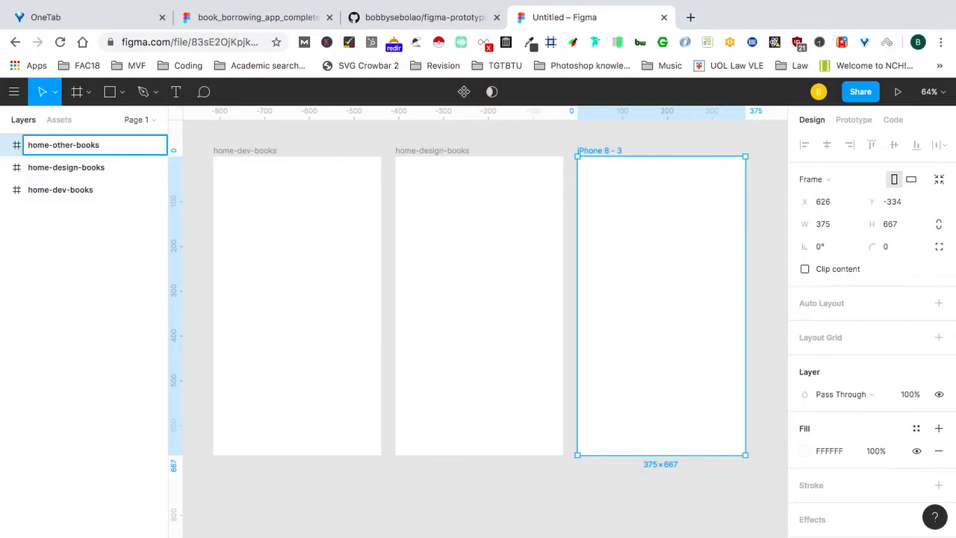
pyautogui.press('Return')
pyautogui.click(260, 139)
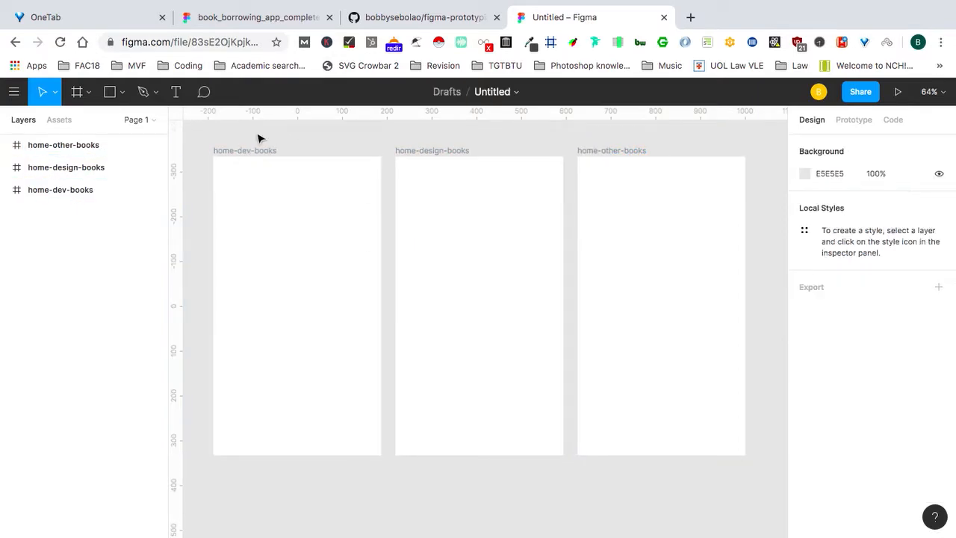
# Check the home-dev-books screen in book_borrowing_app_complete for reference, and add a layout grid to the untitled file's home-dev-books frame.
pyautogui.click(245, 21)
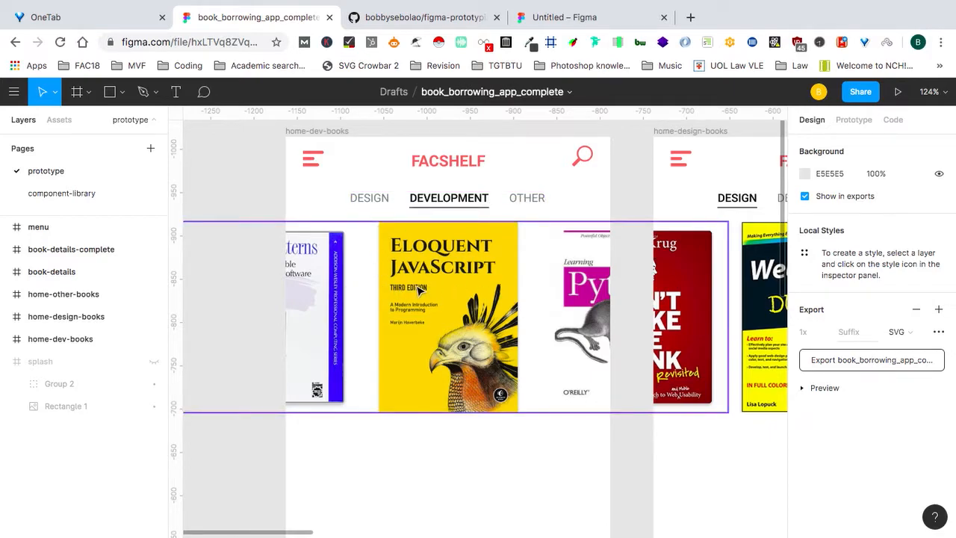
pyautogui.click(534, 24)
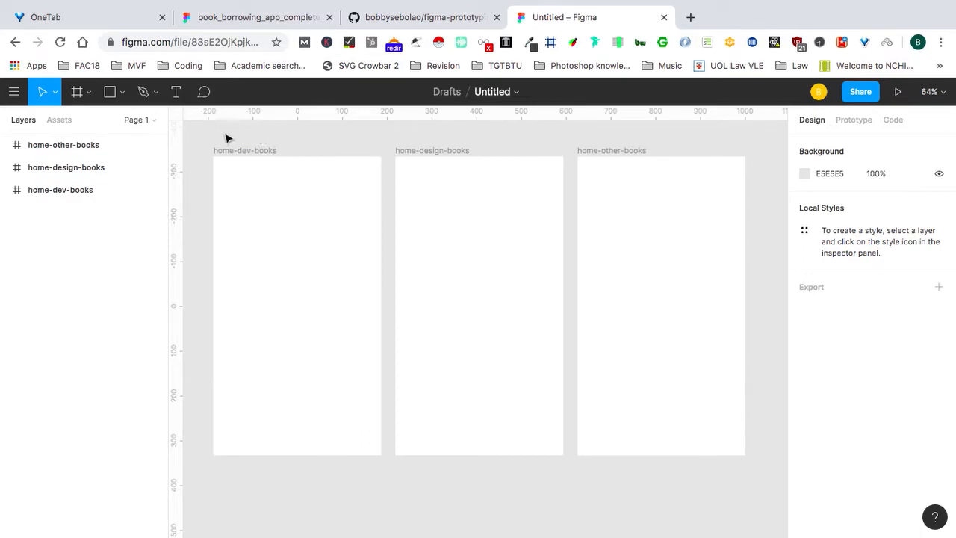
pyautogui.click(243, 151)
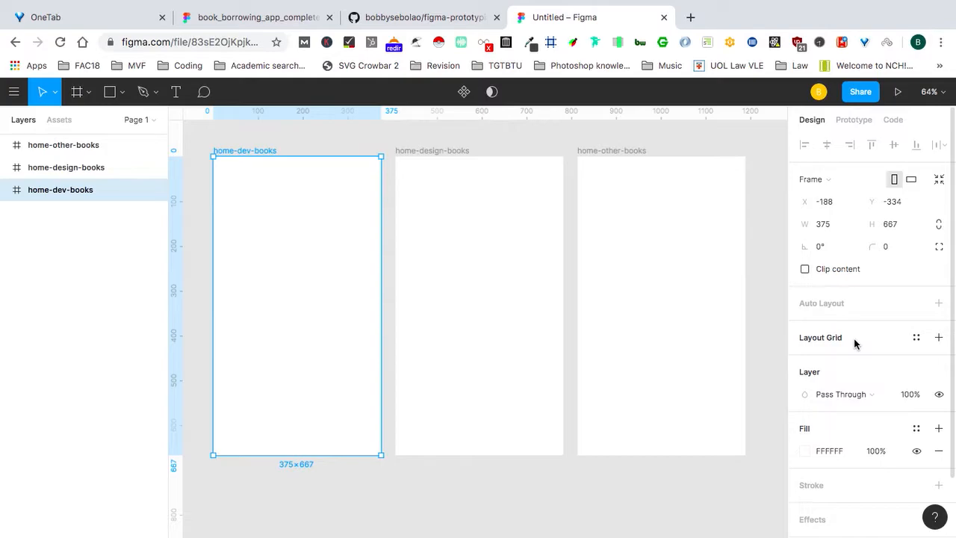
pyautogui.click(939, 338)
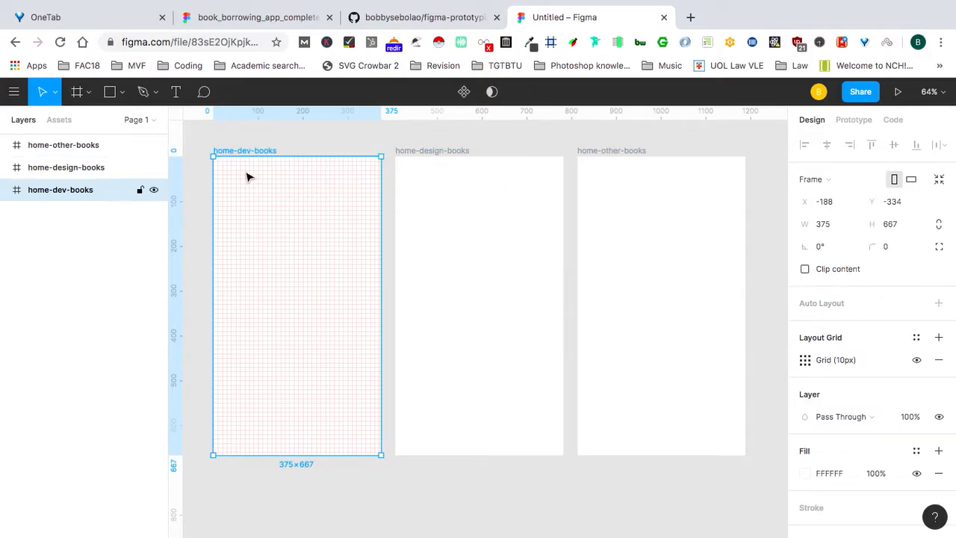
pyautogui.scroll(5, 249, 178)
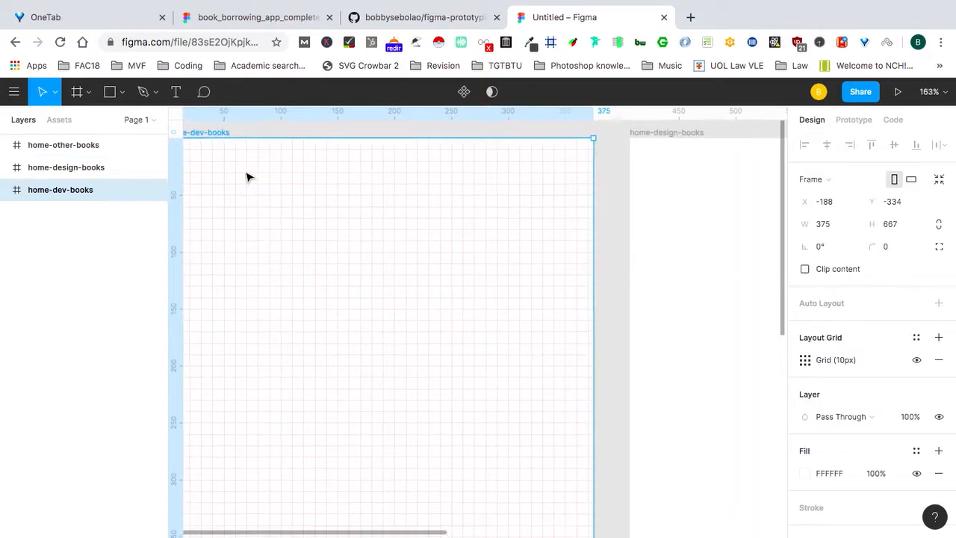
pyautogui.hscroll(-2, 248, 177)
pyautogui.scroll(1, 249, 177)
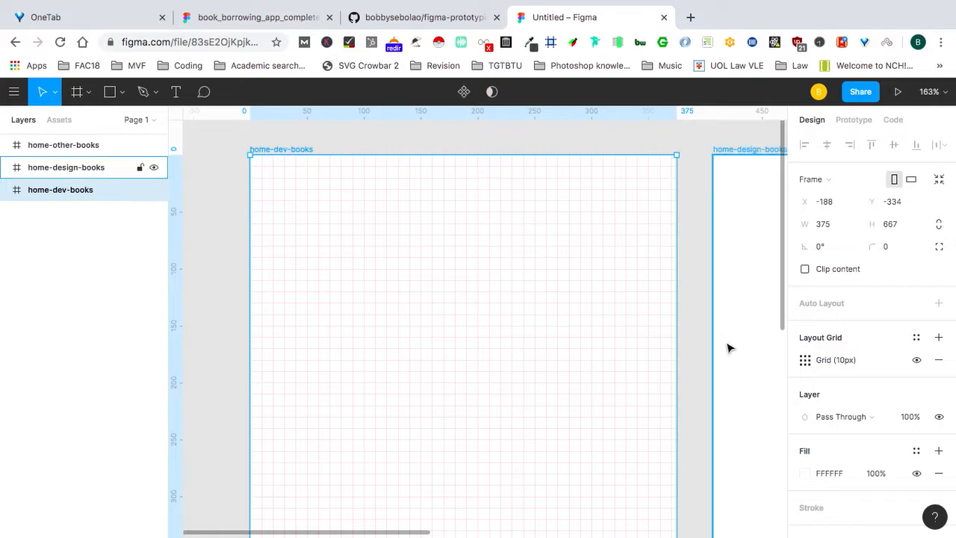
pyautogui.scroll(-2, 453, 286)
pyautogui.hscroll(1, 453, 286)
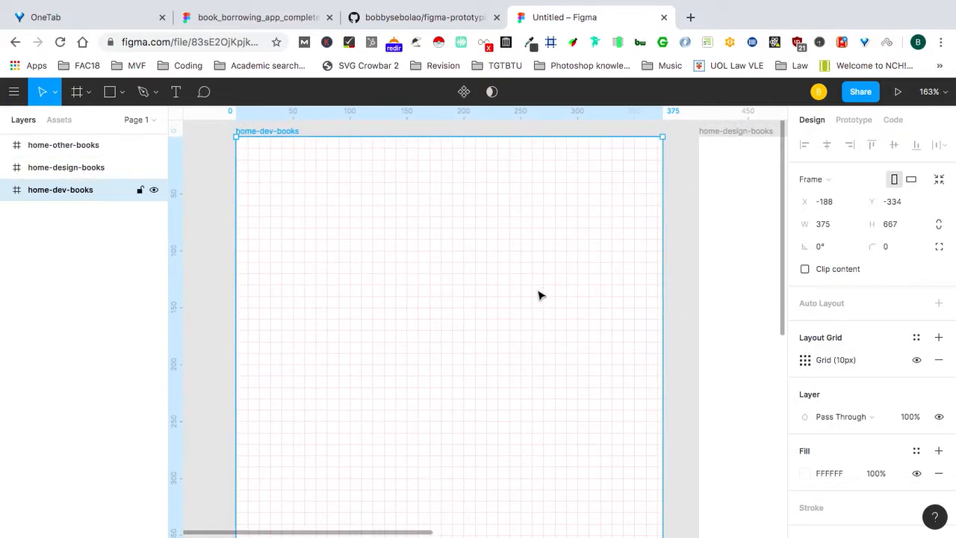
# Change the home-dev-books layout grid to columns and set the column count to 6.
pyautogui.click(805, 361)
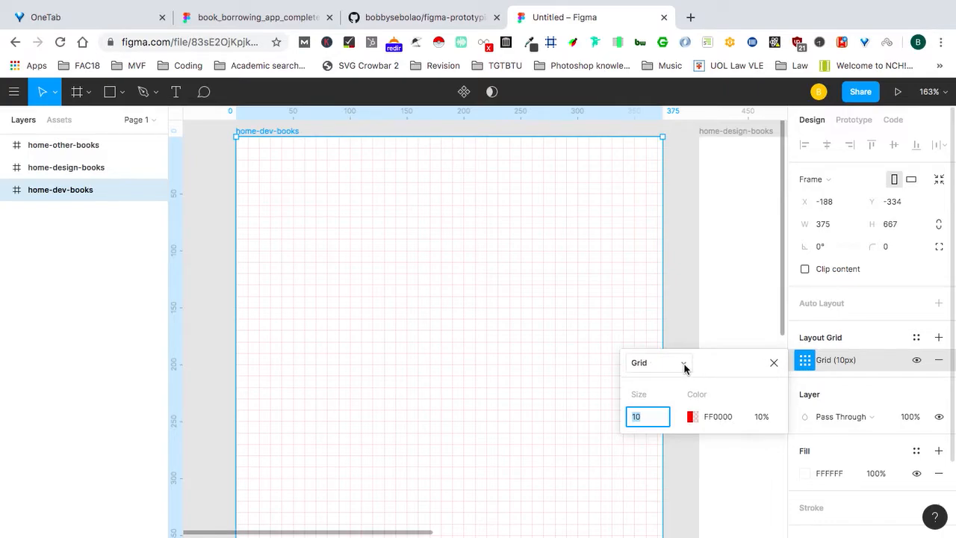
pyautogui.click(684, 366)
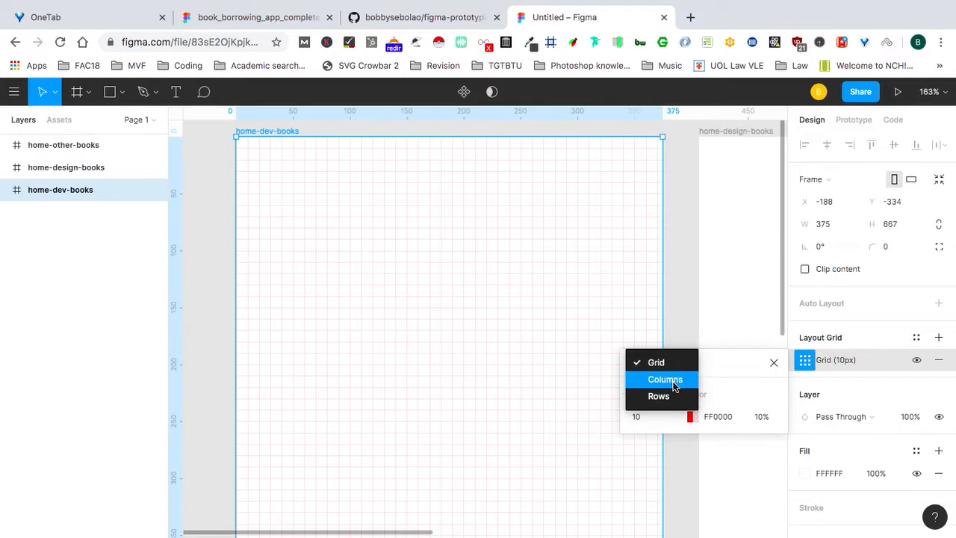
pyautogui.click(666, 379)
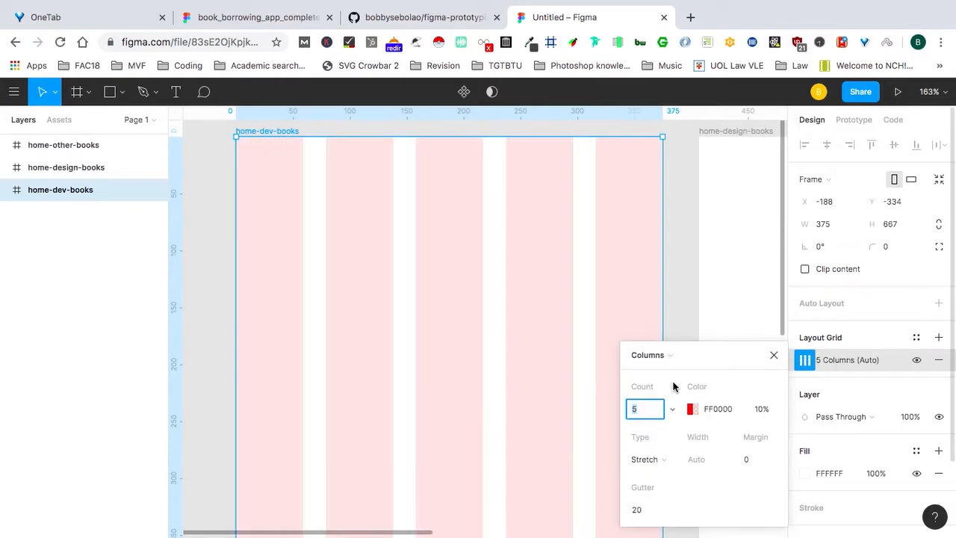
pyautogui.scroll(-5, 468, 276)
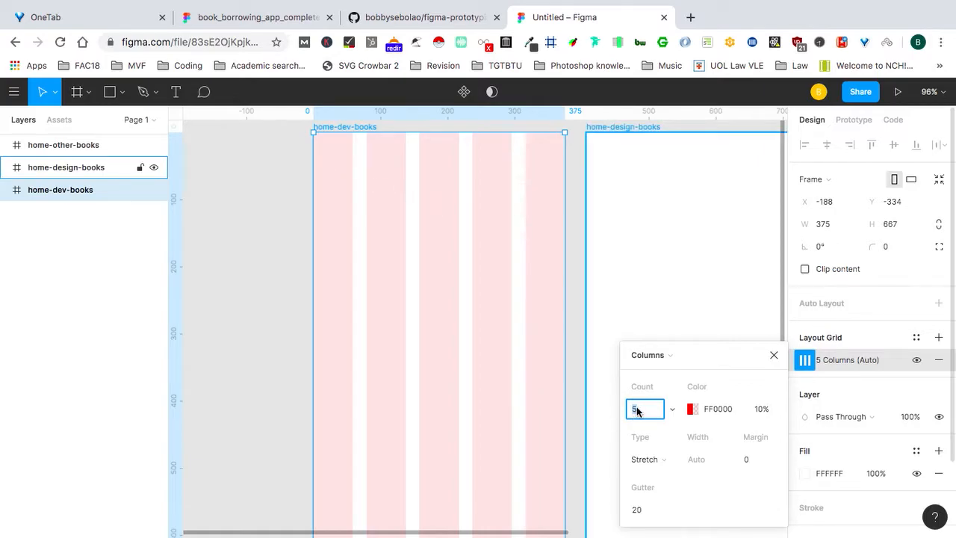
pyautogui.press('BackSpace')
pyautogui.write('6')
pyautogui.press('Return')
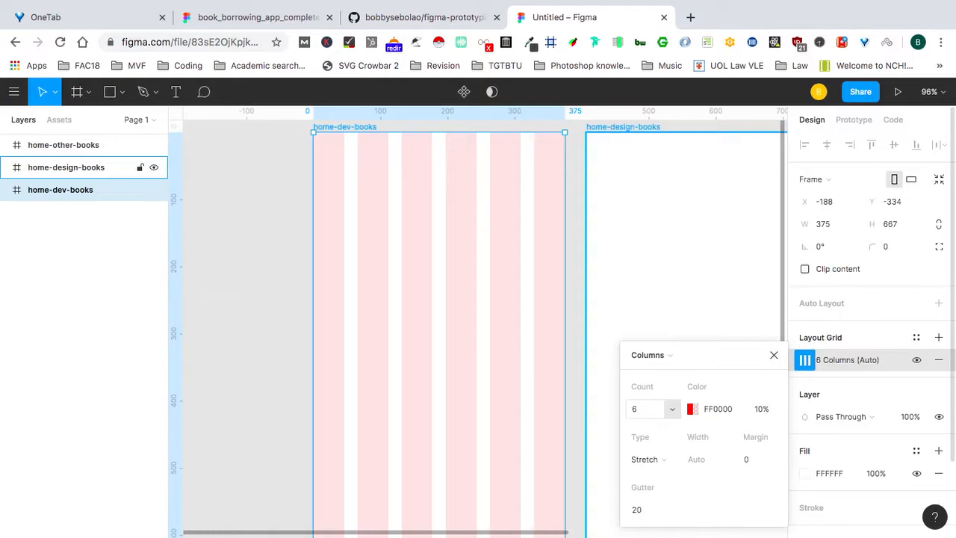
# Set the home-dev-books column grid's margin to 20 and its gutter to 10, and close the grid settings.
pyautogui.click(752, 459)
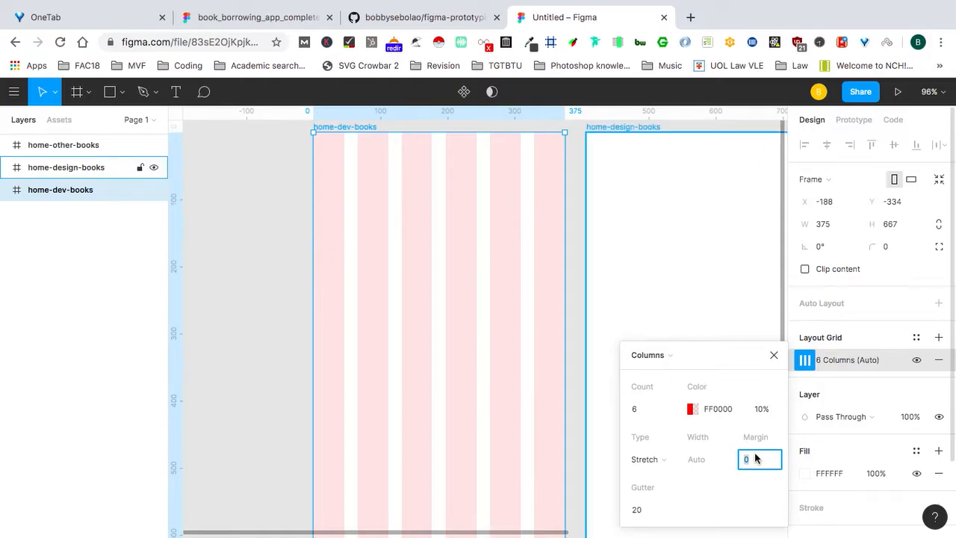
pyautogui.write('20')
pyautogui.press('Return')
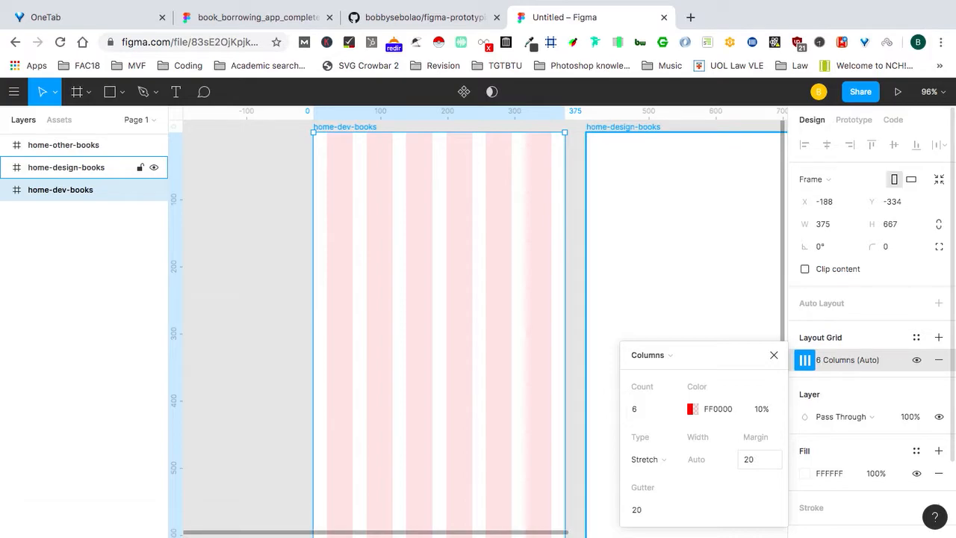
pyautogui.click(639, 513)
pyautogui.write('10')
pyautogui.press('Return')
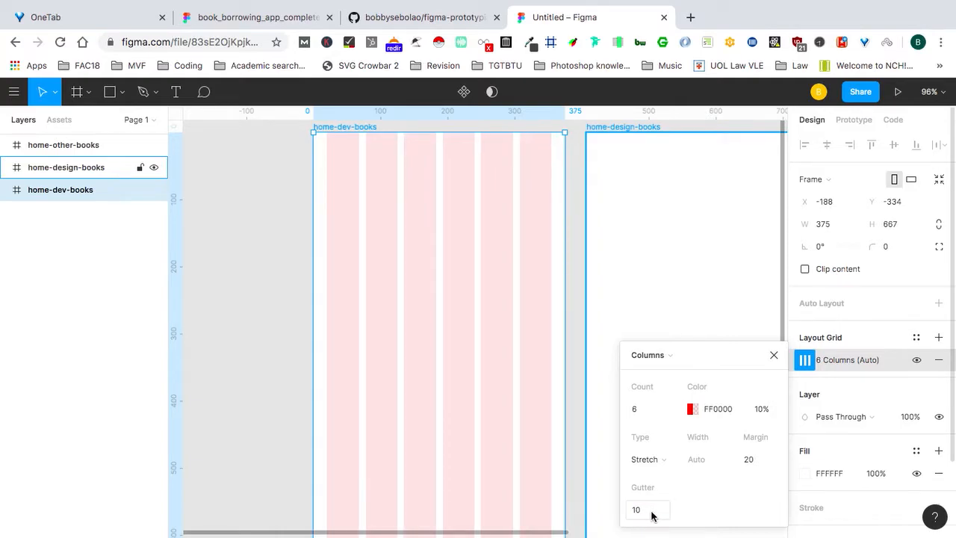
pyautogui.click(774, 356)
# Add a layout grid to the home-design-books frame and change its type to columns.
pyautogui.click(643, 127)
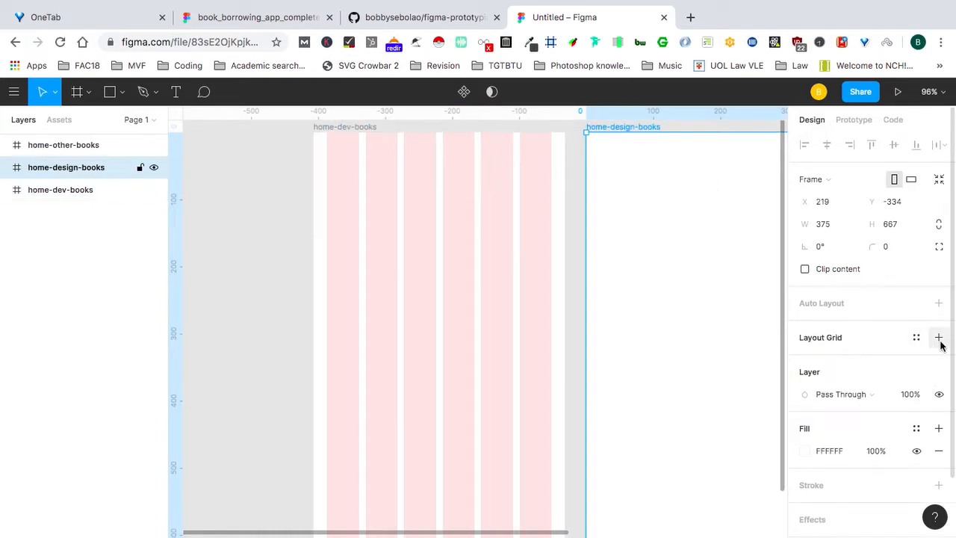
pyautogui.hscroll(5, 647, 292)
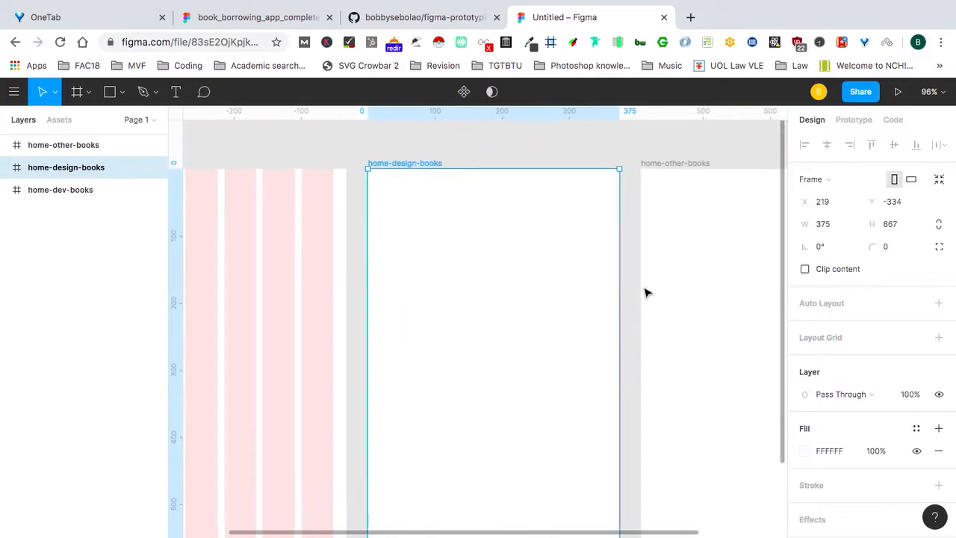
pyautogui.click(939, 337)
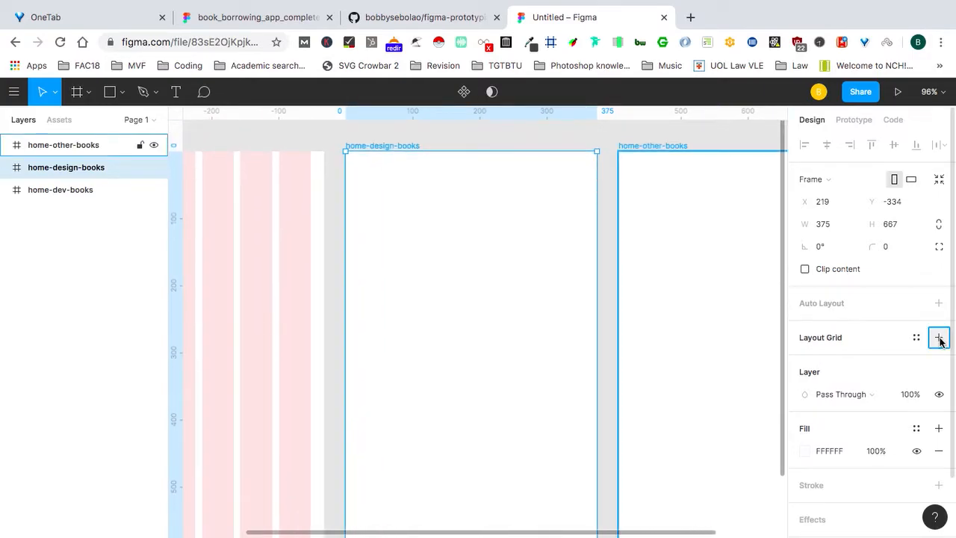
pyautogui.click(805, 361)
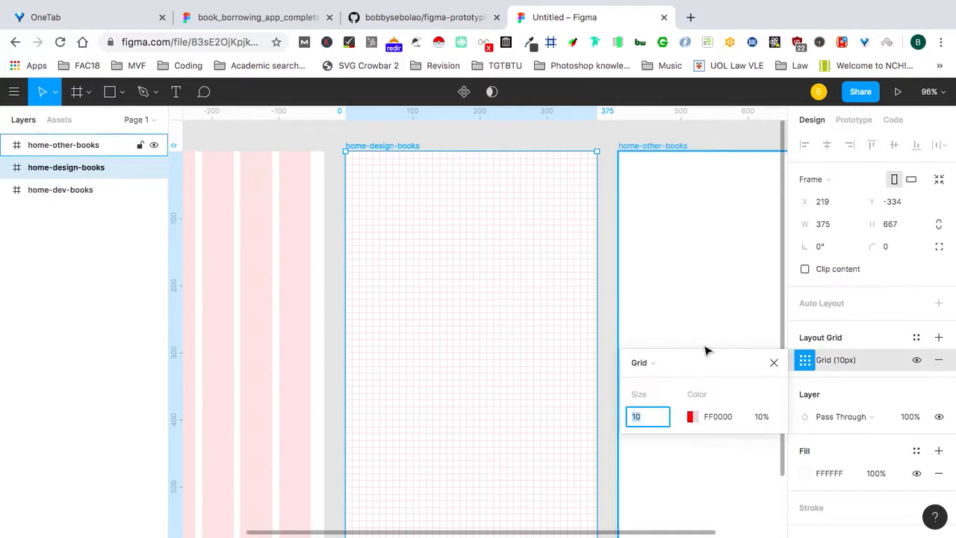
pyautogui.click(651, 363)
pyautogui.click(657, 380)
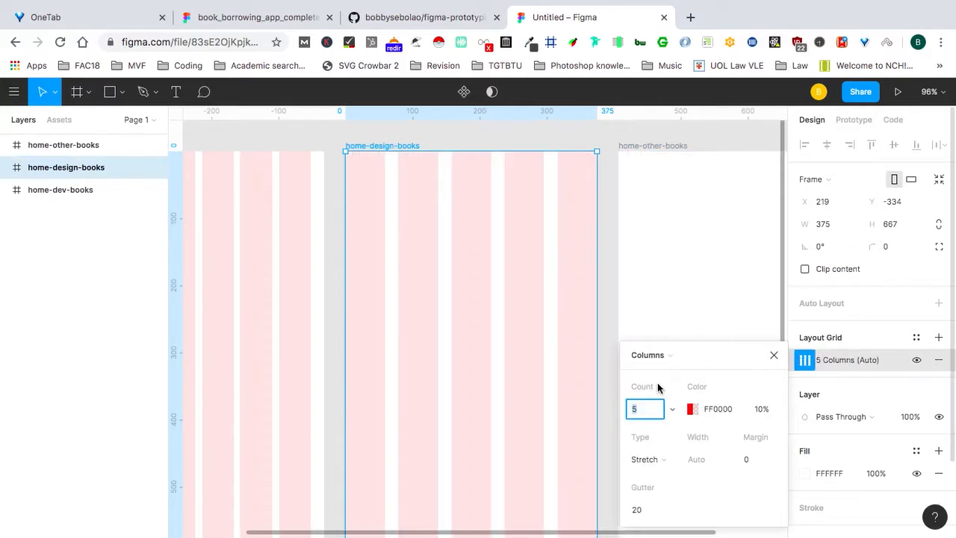
# Set the home-design-books column grid to 6 columns with a margin of 20.
pyautogui.write('6')
pyautogui.click(751, 459)
pyautogui.press('BackSpace')
pyautogui.write('20')
pyautogui.press('Return')
pyautogui.press('Tab')
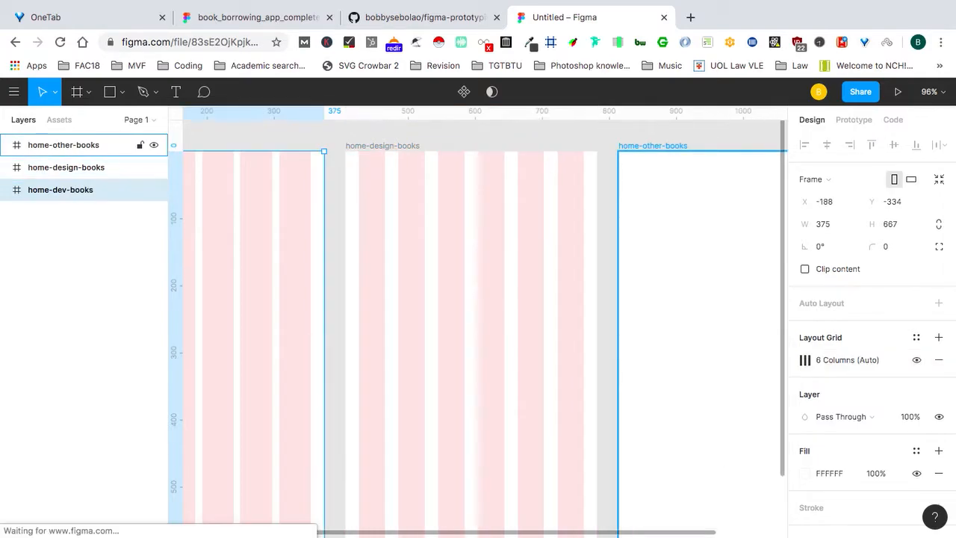
# Reopen the home-design-books column grid settings and set the gutter to 10.
pyautogui.click(805, 359)
pyautogui.click(637, 513)
pyautogui.click(376, 148)
pyautogui.click(804, 360)
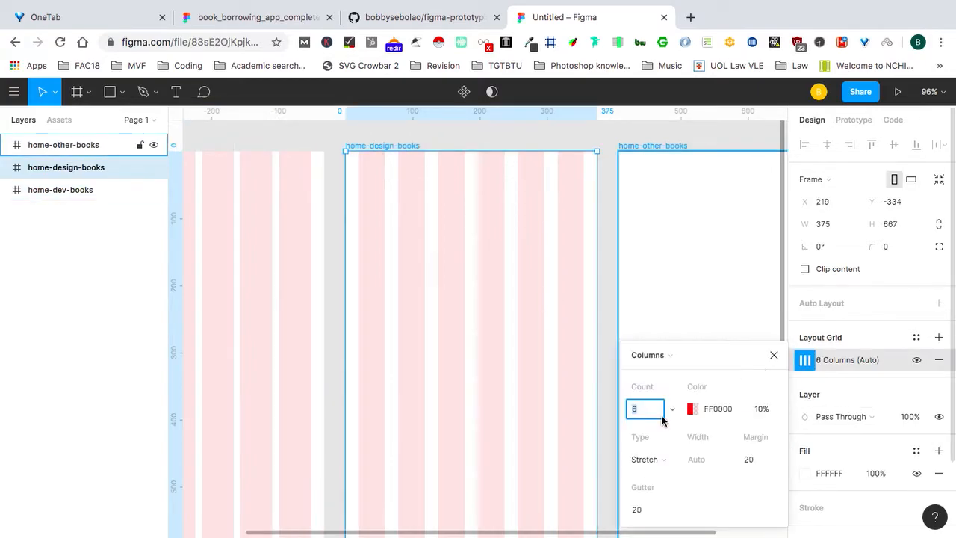
pyautogui.click(637, 510)
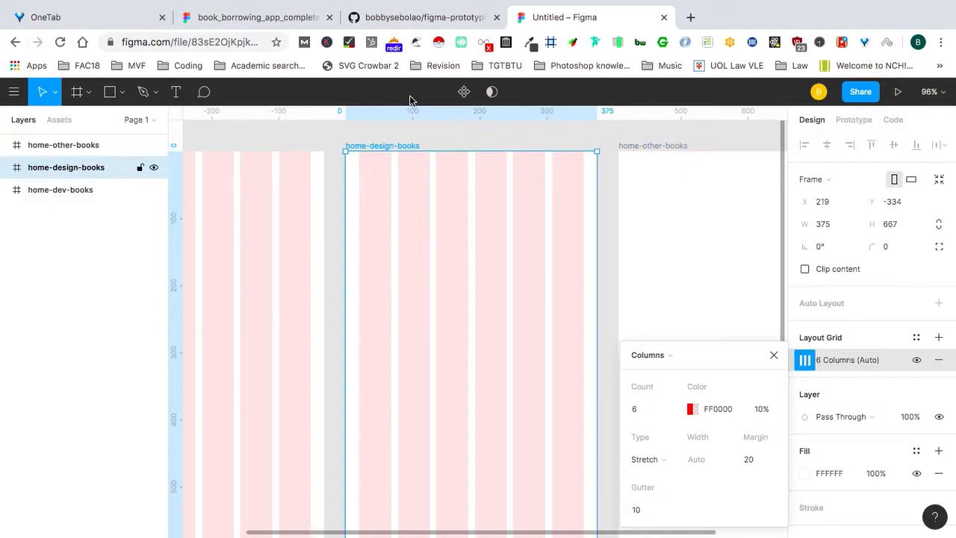
# Add a layout grid to the home-other-books frame and change its type to columns.
pyautogui.click(640, 152)
pyautogui.hscroll(5, 640, 149)
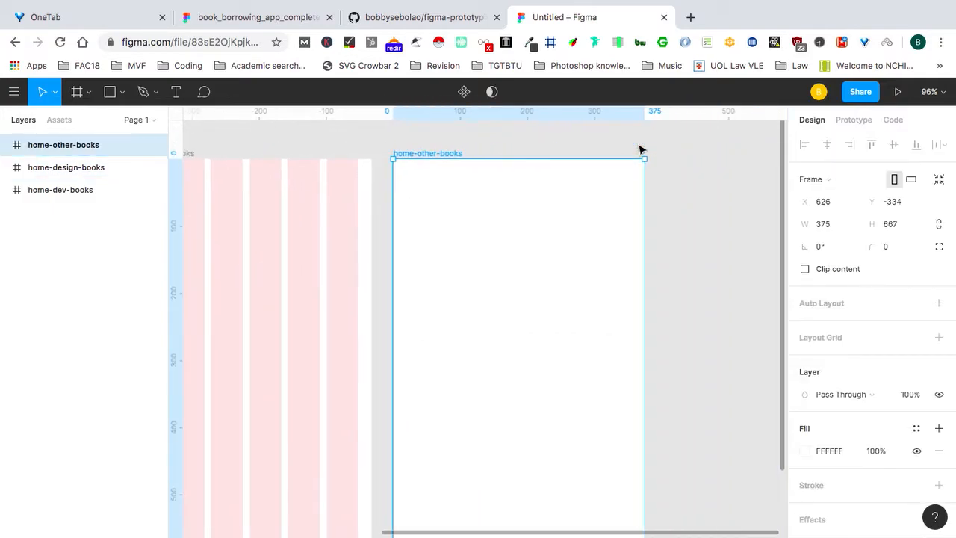
pyautogui.click(940, 337)
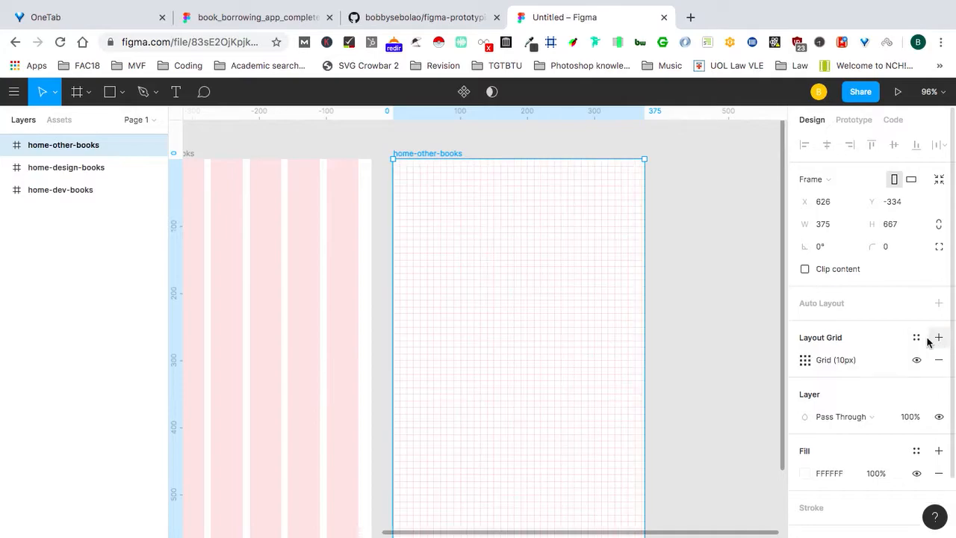
pyautogui.click(805, 360)
pyautogui.click(682, 364)
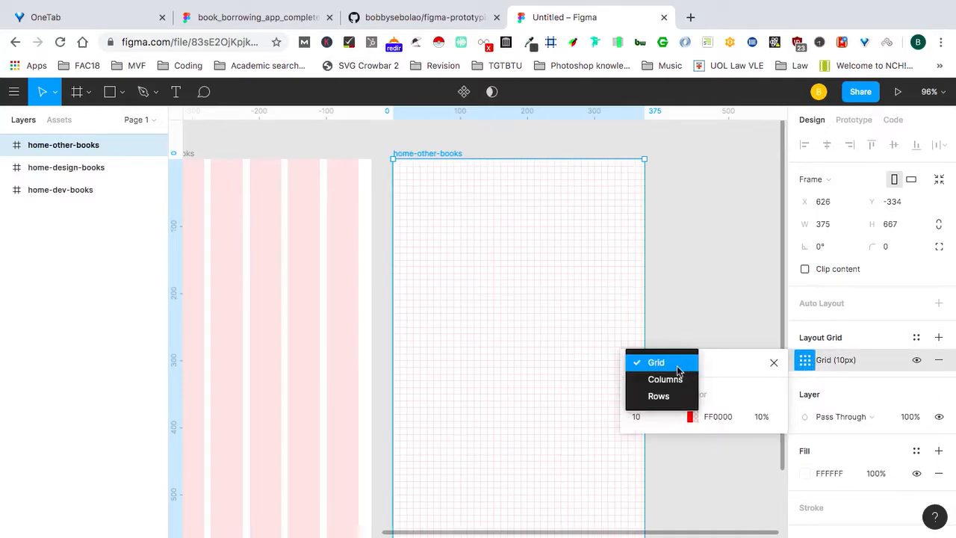
pyautogui.click(677, 381)
# Give the home-other-books grid 6 columns, a margin of 20 and a gutter of 10, and close the grid settings.
pyautogui.write('6')
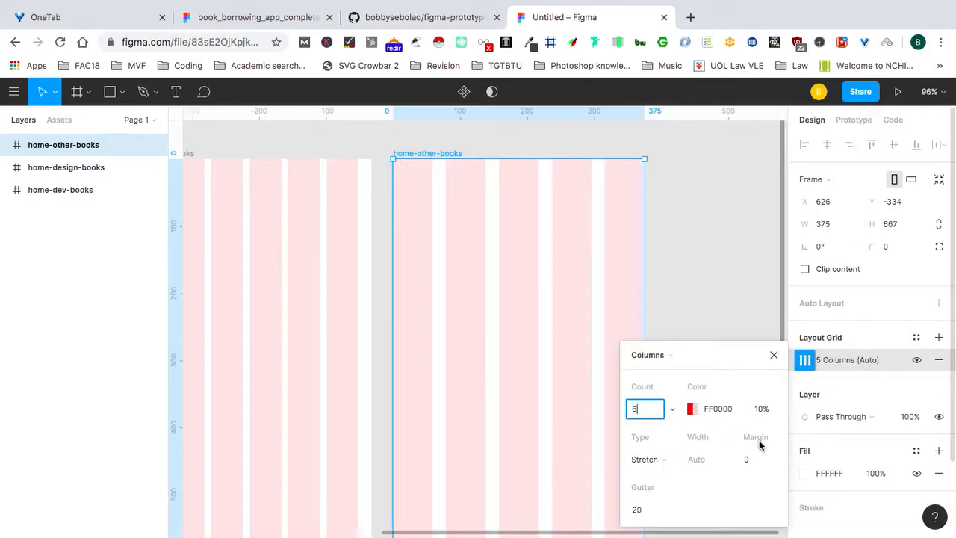
pyautogui.click(750, 457)
pyautogui.write('20')
pyautogui.press('Tab')
pyautogui.write('10')
pyautogui.press('Return')
pyautogui.click(774, 355)
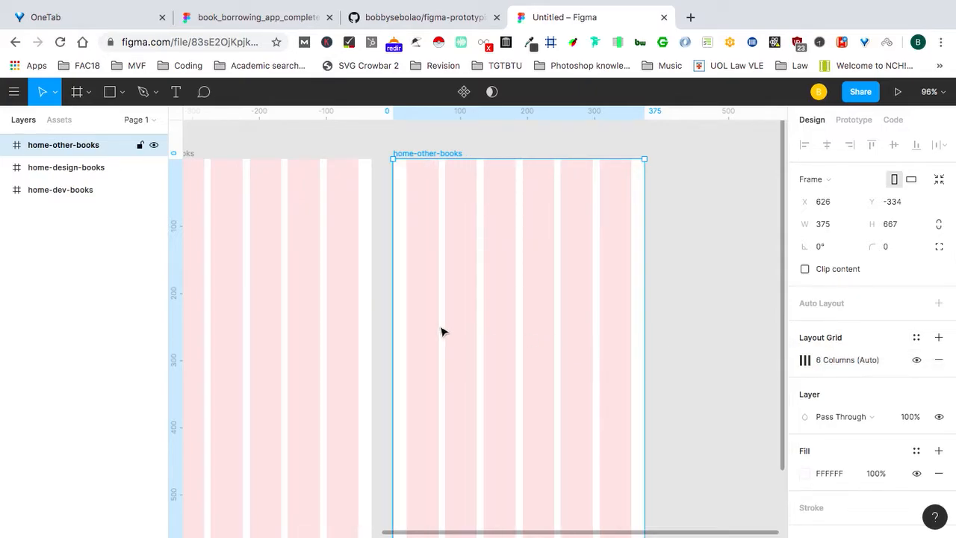
# Review the three column grids, the header's menu icon in book_borrowing_app_complete, and the shape tools available in the untitled file.
pyautogui.hotkey('shift', '1')
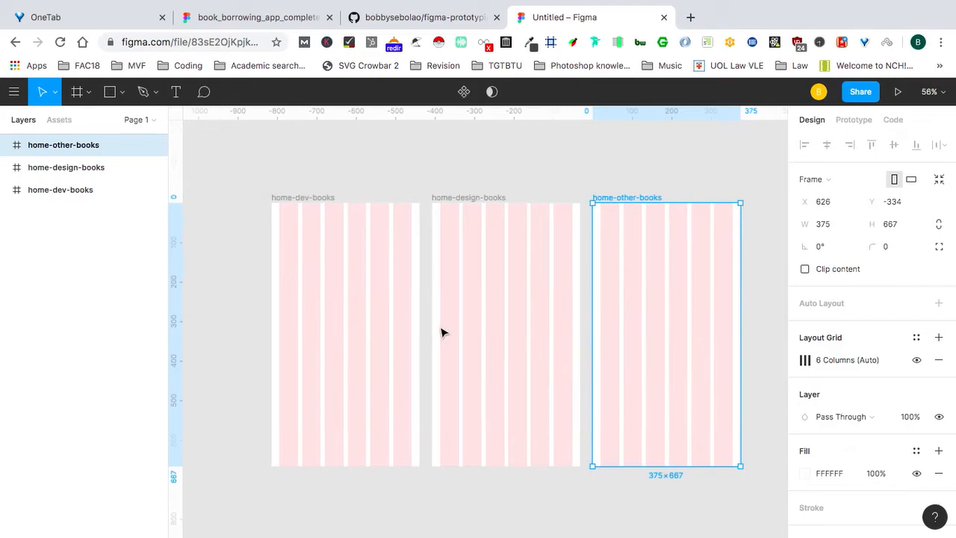
pyautogui.scroll(2, 253, 215)
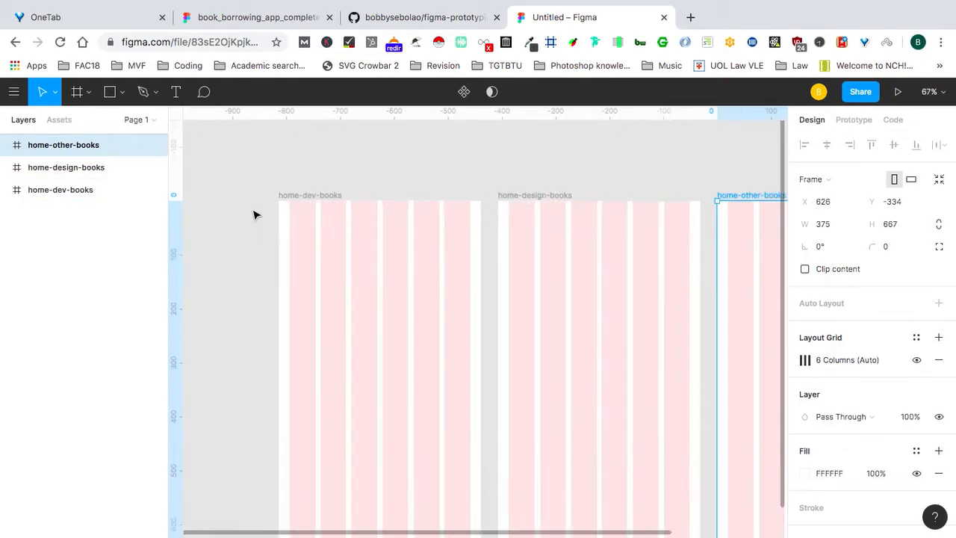
pyautogui.scroll(4, 252, 215)
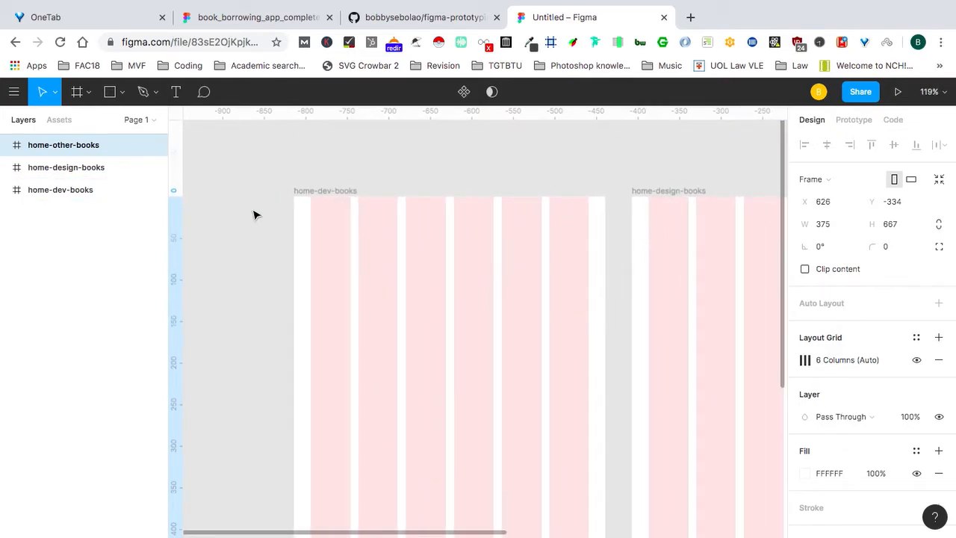
pyautogui.click(257, 18)
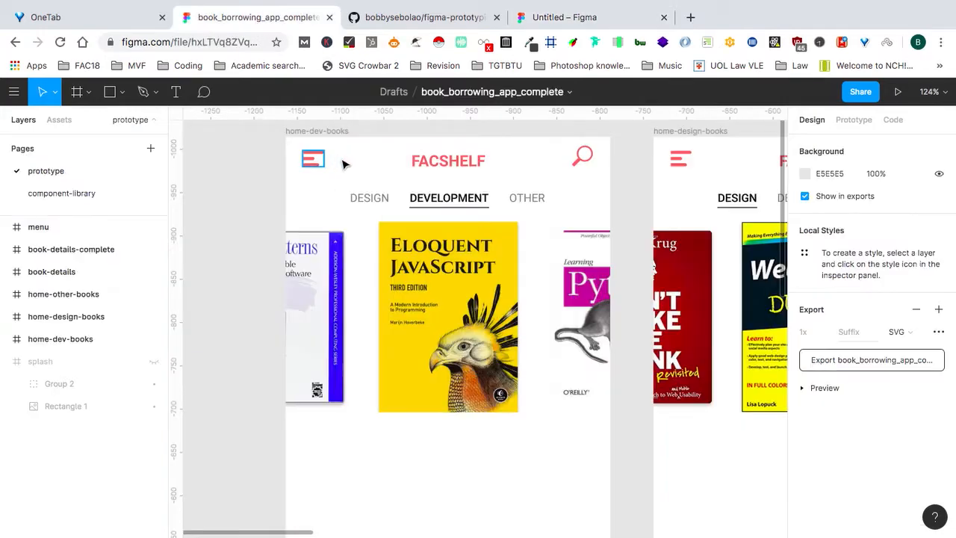
pyautogui.click(565, 23)
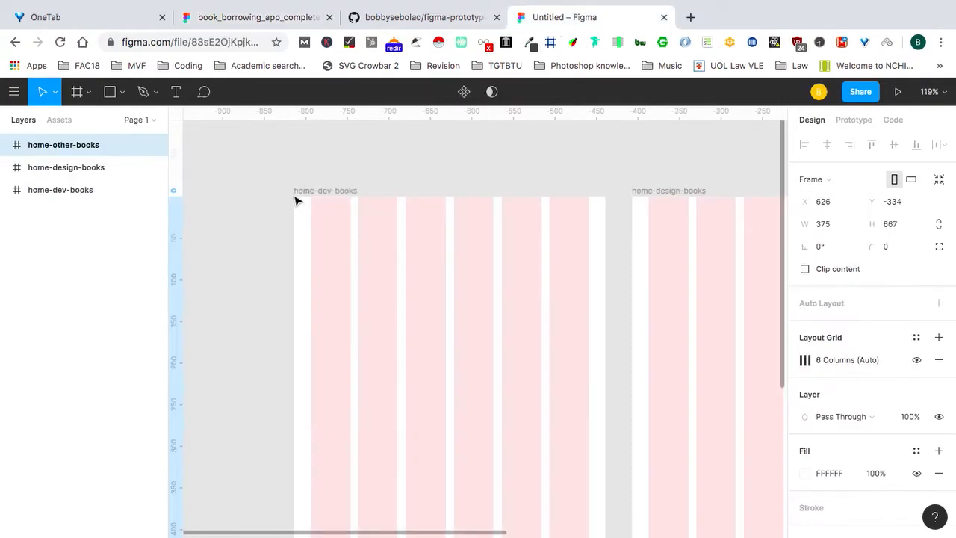
pyautogui.click(123, 96)
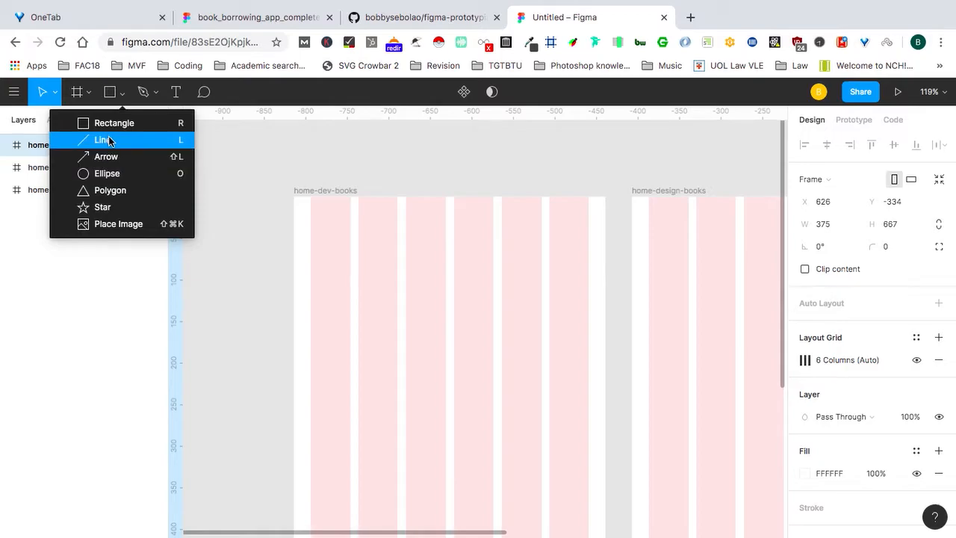
pyautogui.click(281, 98)
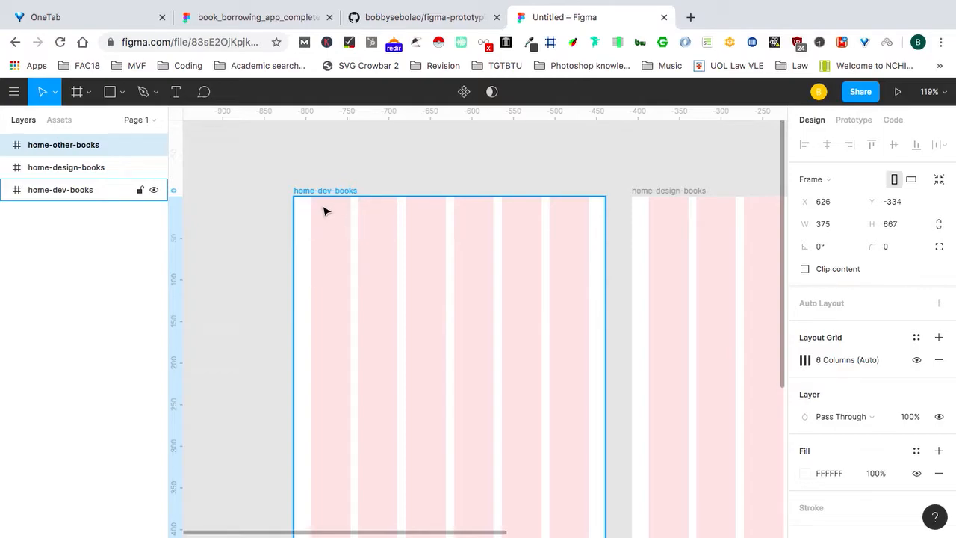
# Check the header icons in book_borrowing_app_complete, then return to the untitled file and open its plugin management page.
pyautogui.click(245, 18)
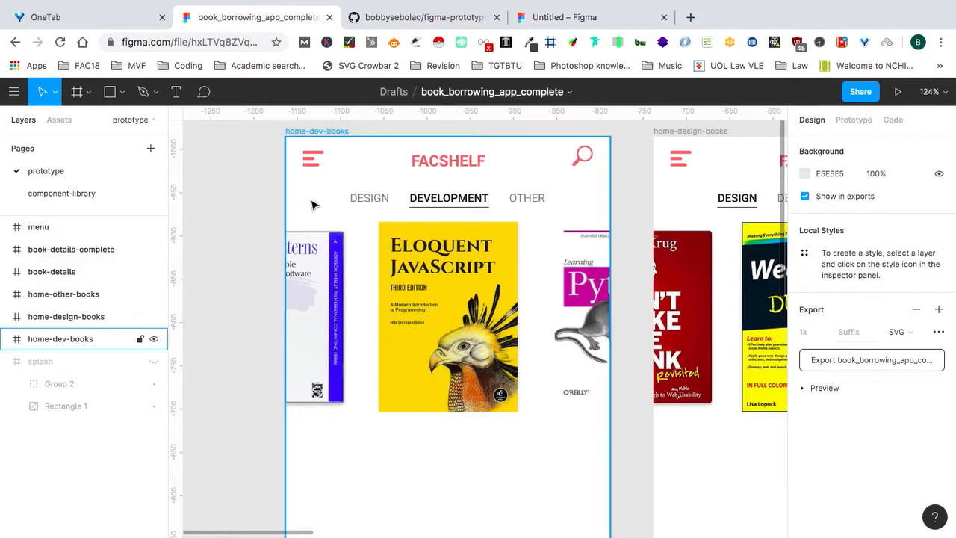
pyautogui.click(541, 15)
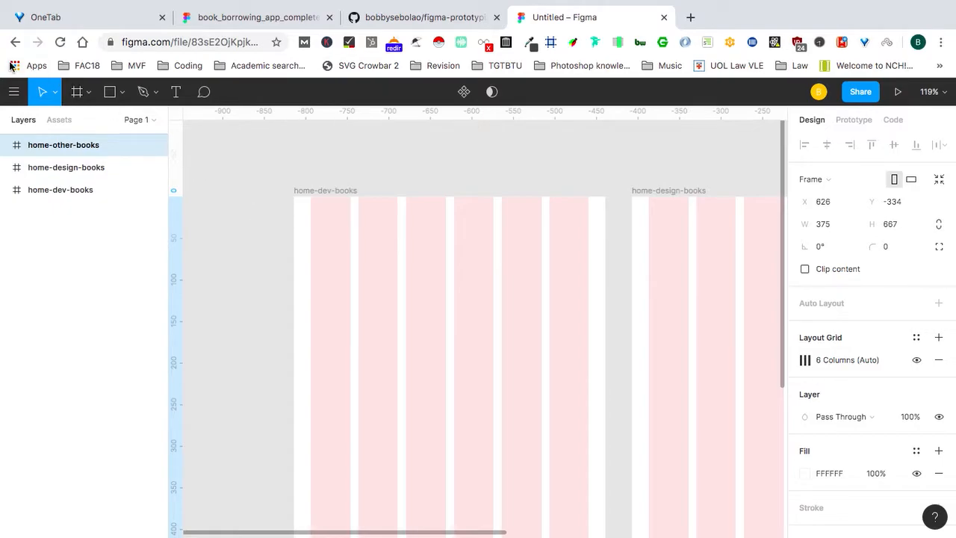
pyautogui.click(15, 92)
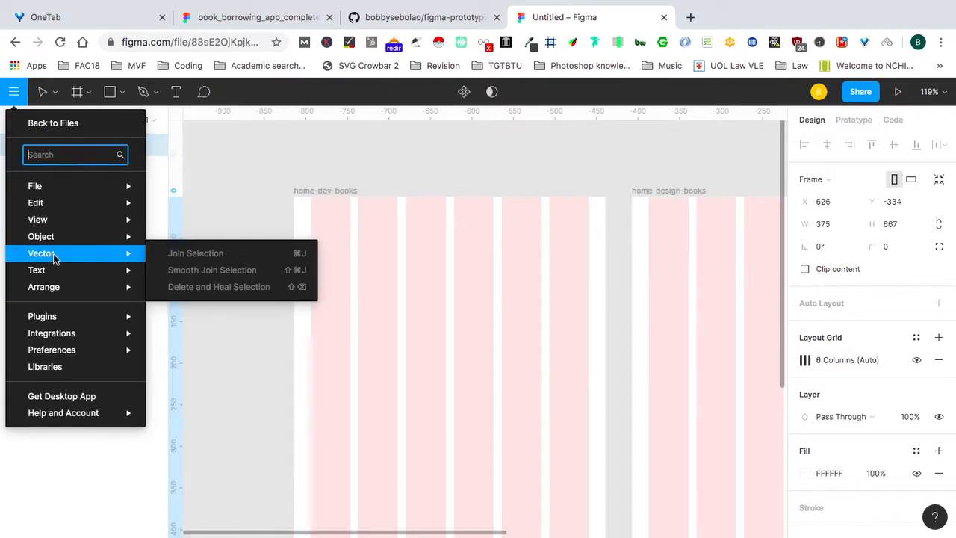
pyautogui.moveTo(60, 316)
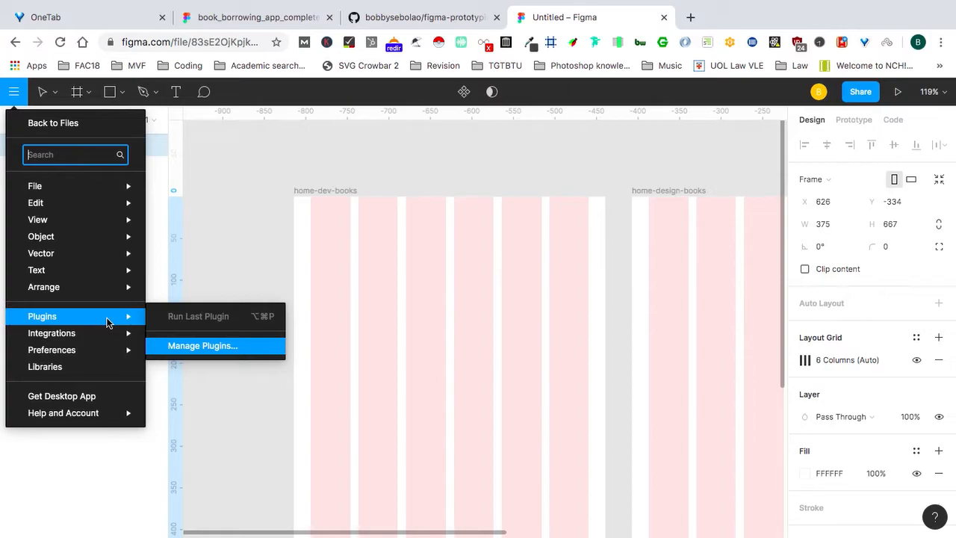
pyautogui.click(202, 348)
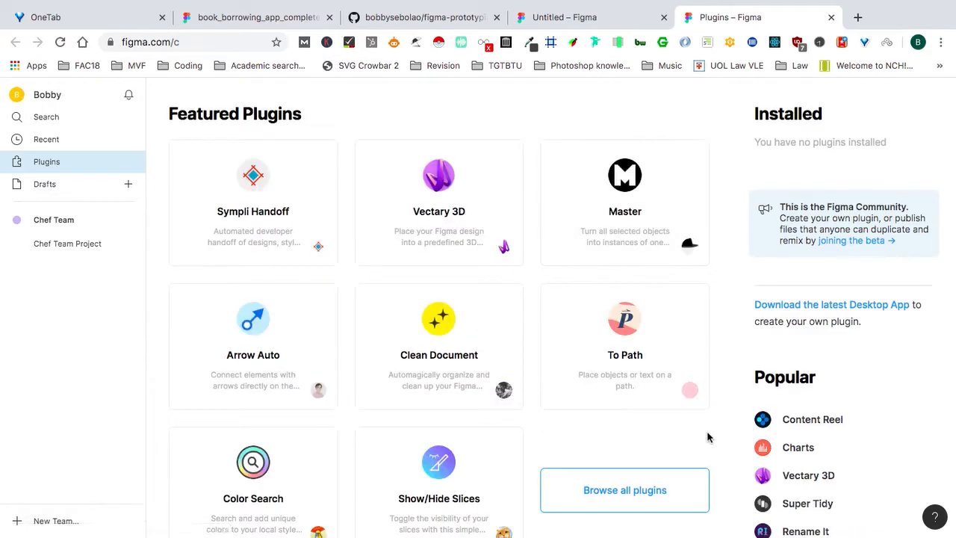
# Find the Iconify plugin among all available plugins, install it, and close the plugins page.
pyautogui.click(625, 490)
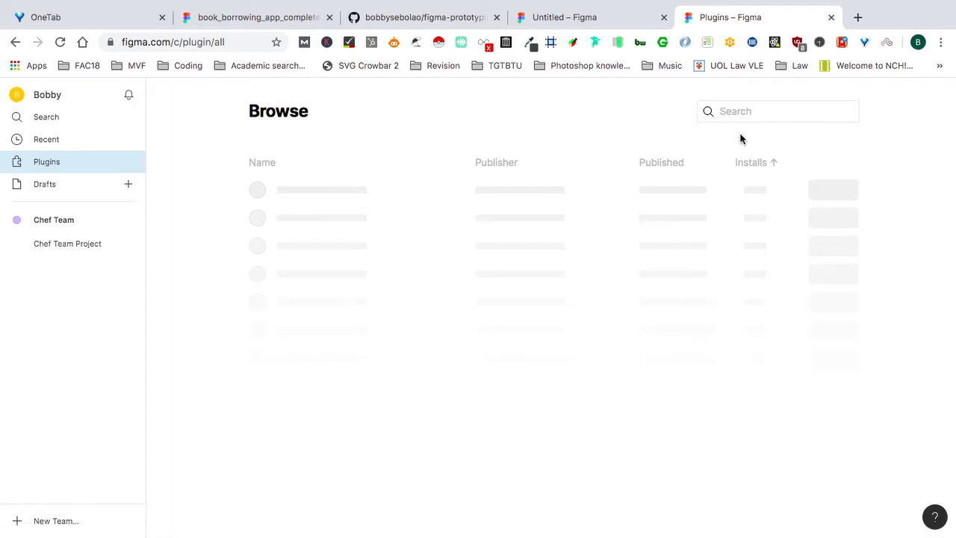
pyautogui.click(759, 112)
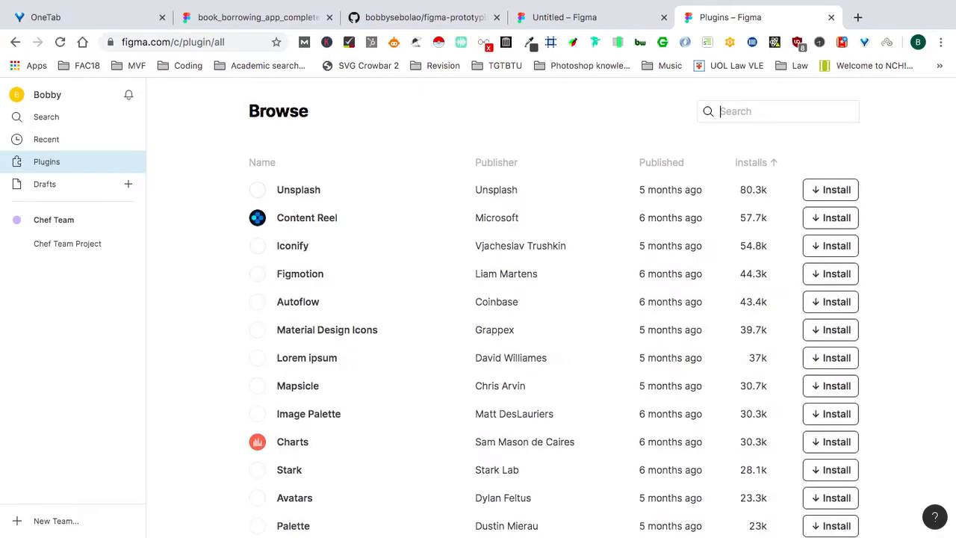
pyautogui.write('Iconify')
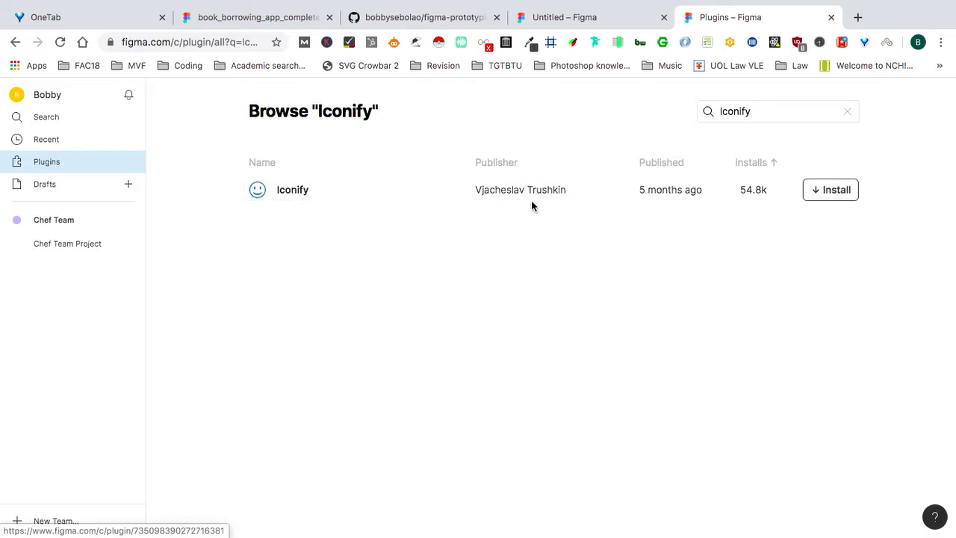
pyautogui.click(823, 193)
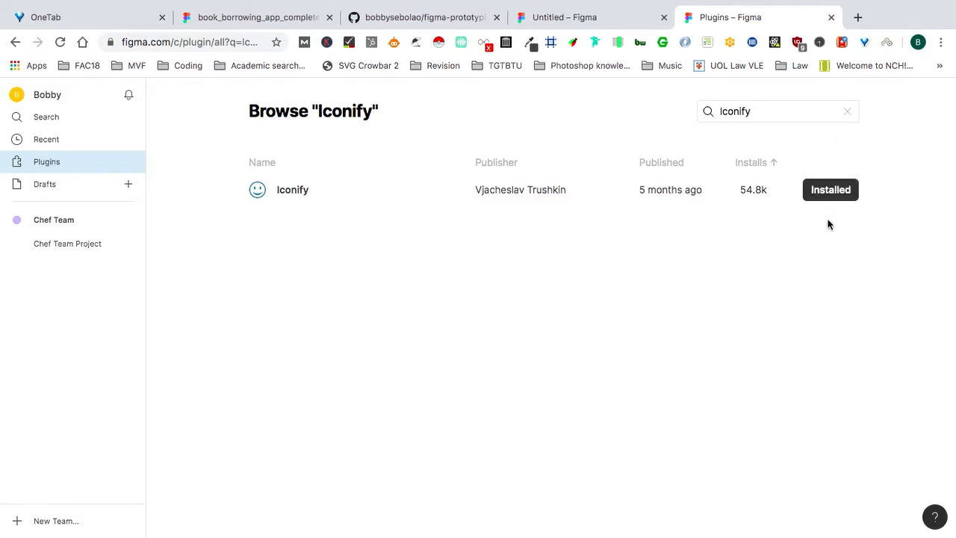
pyautogui.click(832, 18)
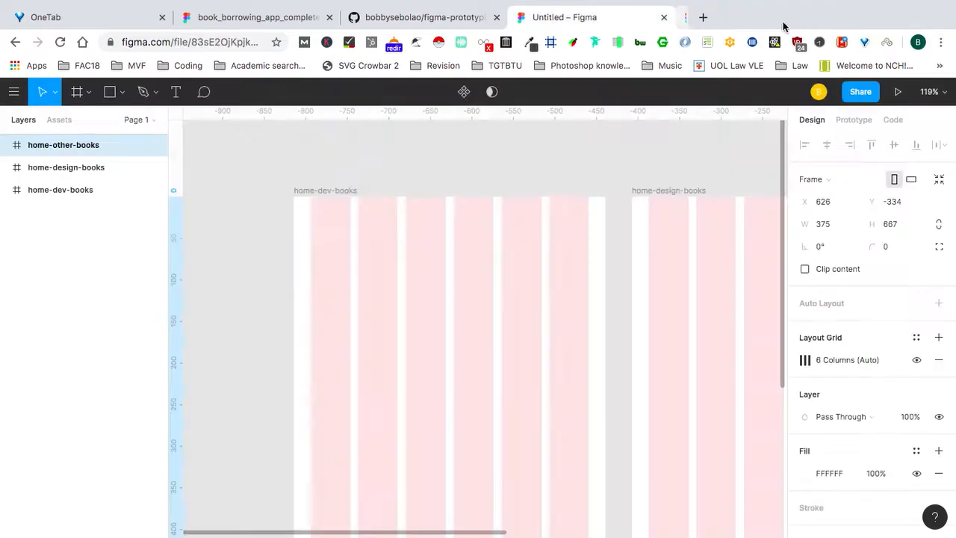
# Run the Iconify plugin in the untitled file.
pyautogui.scroll(-3, 416, 171)
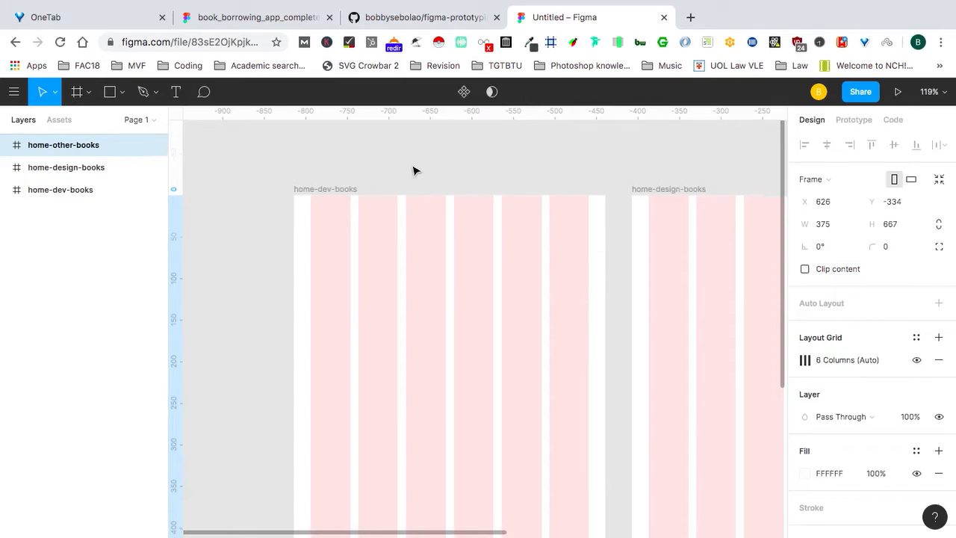
pyautogui.scroll(-1, 415, 171)
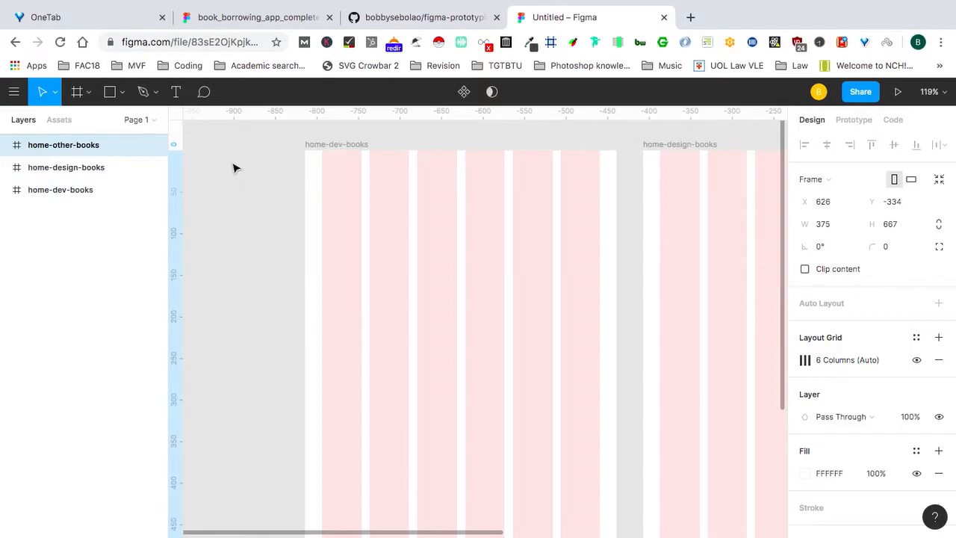
pyautogui.click(14, 93)
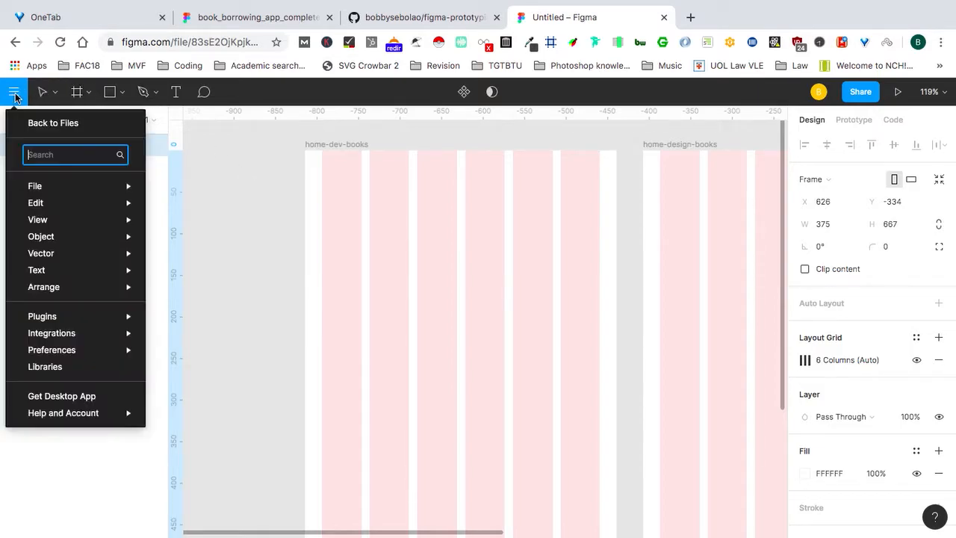
pyautogui.moveTo(82, 296)
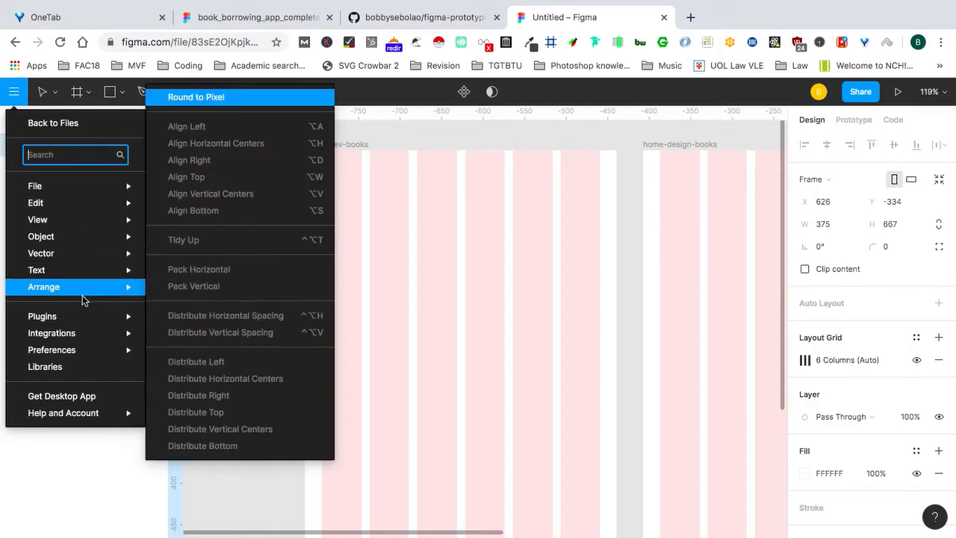
pyautogui.moveTo(103, 322)
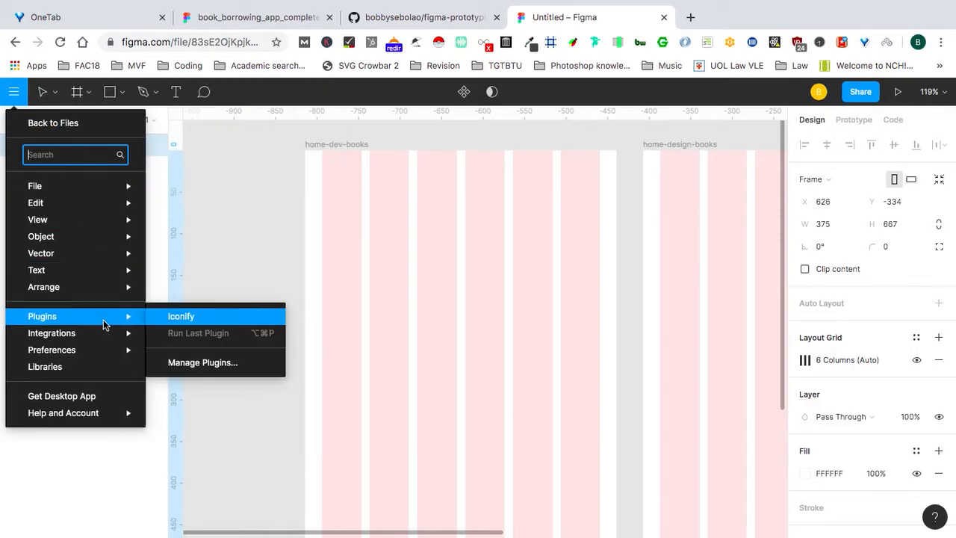
pyautogui.click(200, 323)
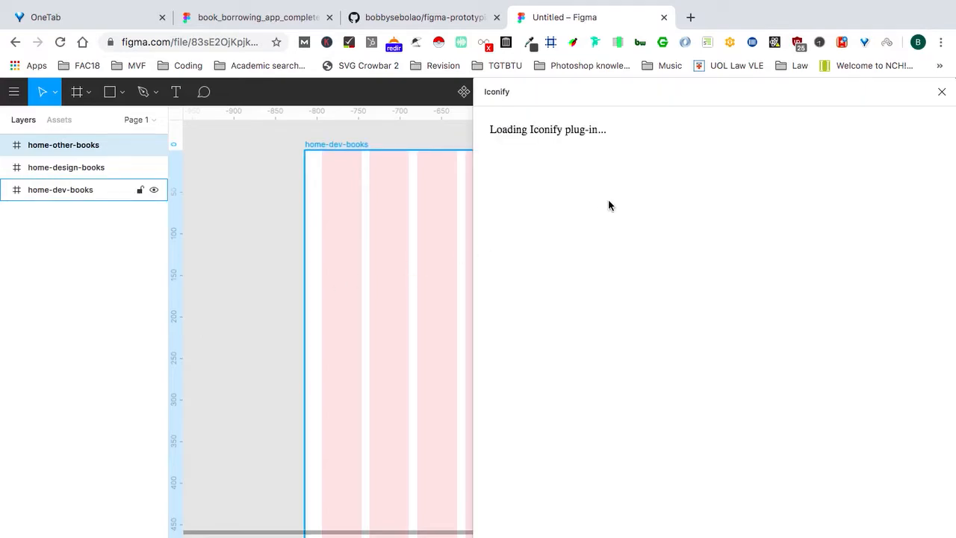
# Search Iconify for "menu" and import the ant-design menu-outlined icon into the home-dev-books frame.
pyautogui.doubleClick(518, 187)
pyautogui.press('BackSpace')
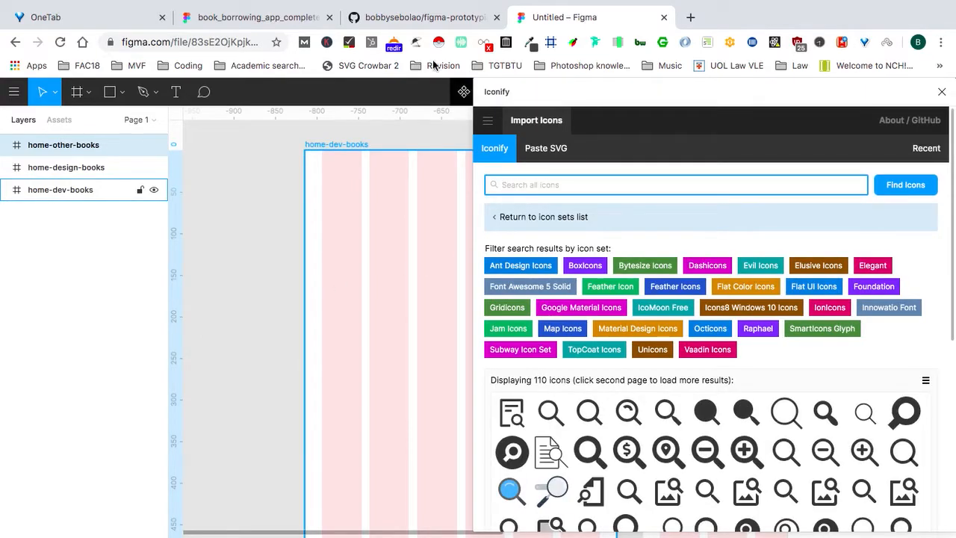
pyautogui.scroll(-5, 378, 194)
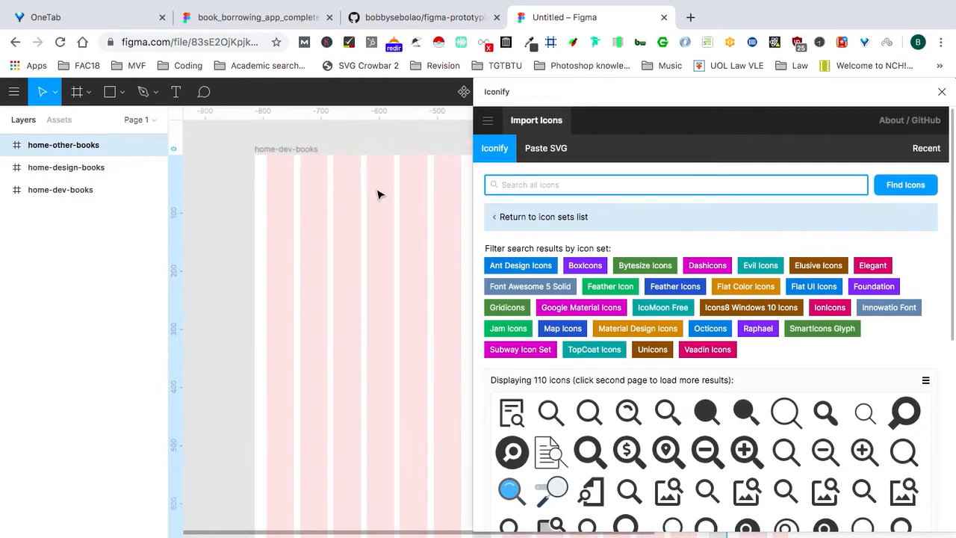
pyautogui.scroll(-1, 377, 194)
pyautogui.hscroll(2, 377, 195)
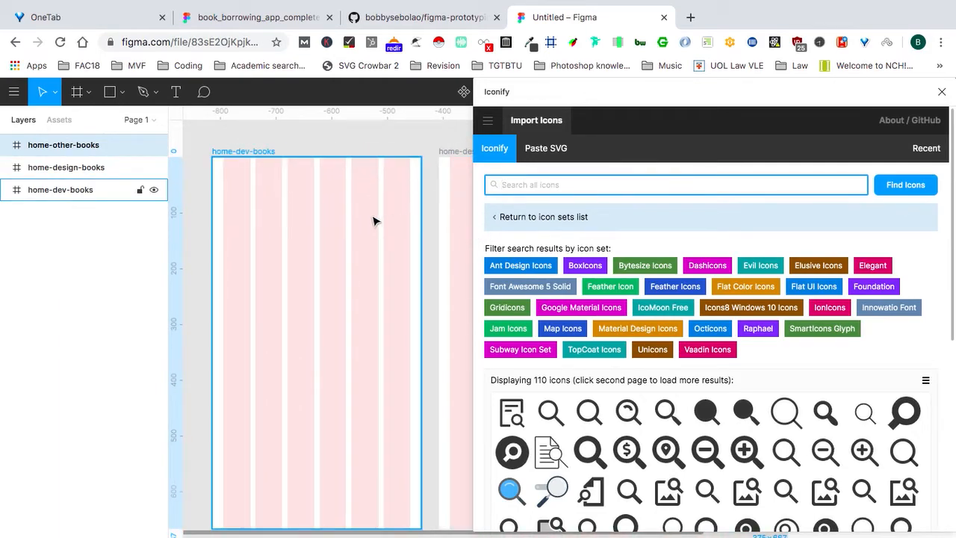
pyautogui.scroll(-2, 376, 221)
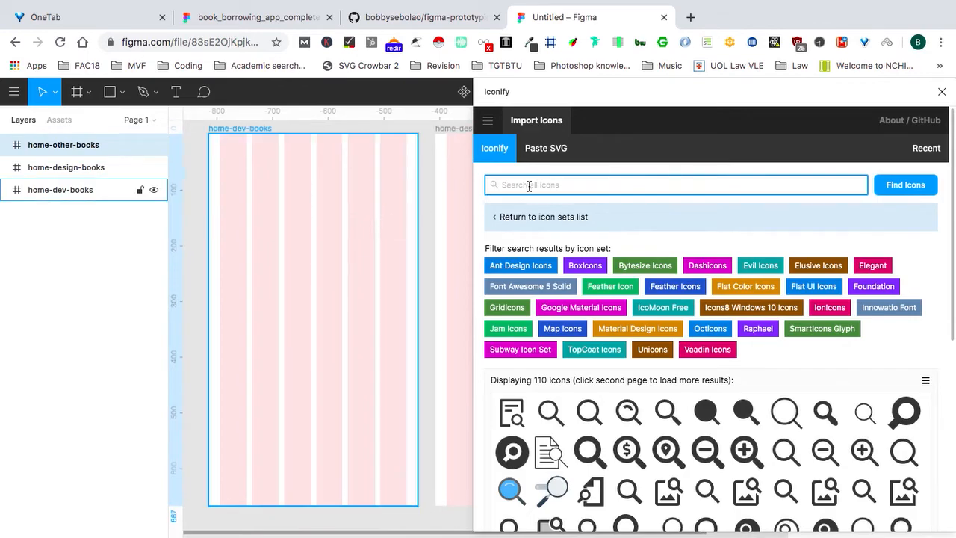
pyautogui.write('menu')
pyautogui.click(905, 192)
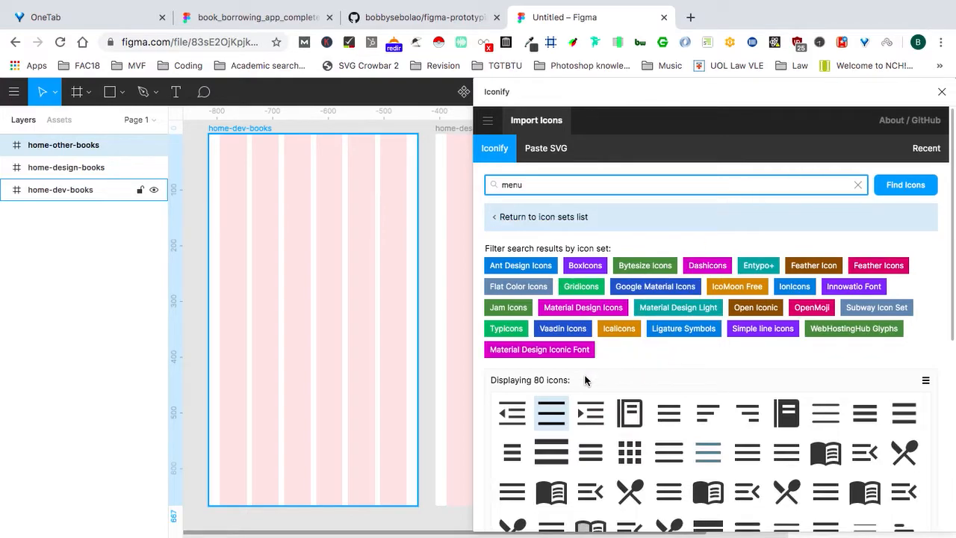
pyautogui.click(555, 421)
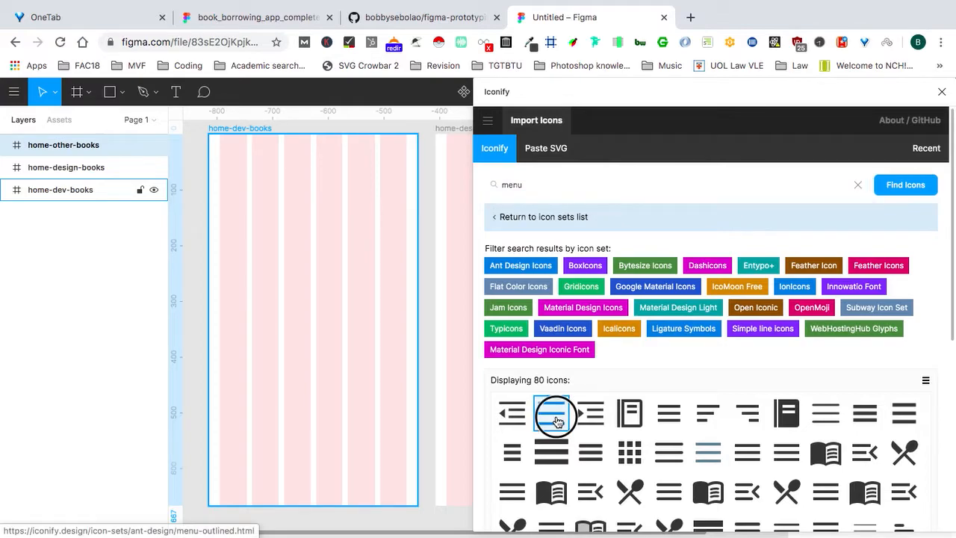
pyautogui.moveTo(557, 422); pyautogui.dragTo(265, 198)
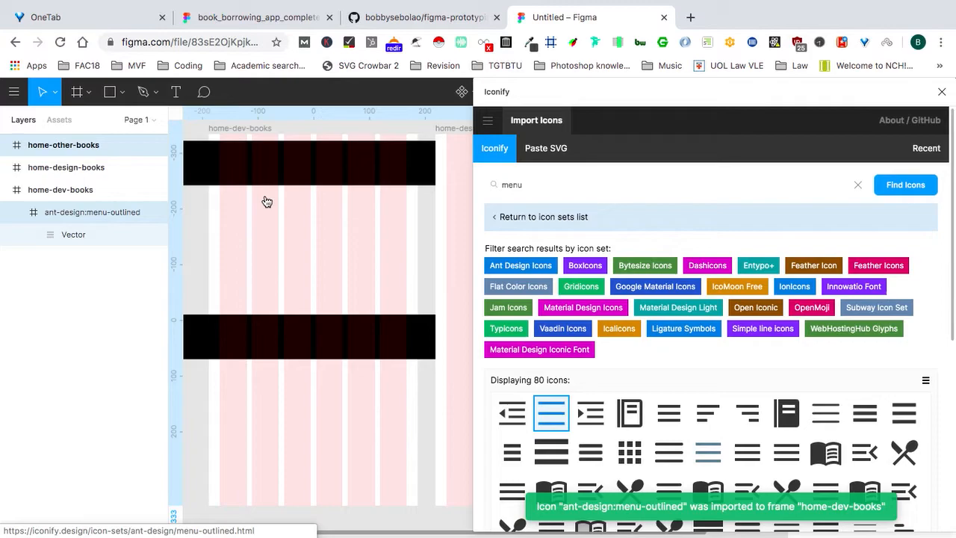
# Scale the selected menu icon and home-other-books frame down together to about 432 × 311 and place them over the upper part of home-dev-books.
pyautogui.scroll(-5, 266, 202)
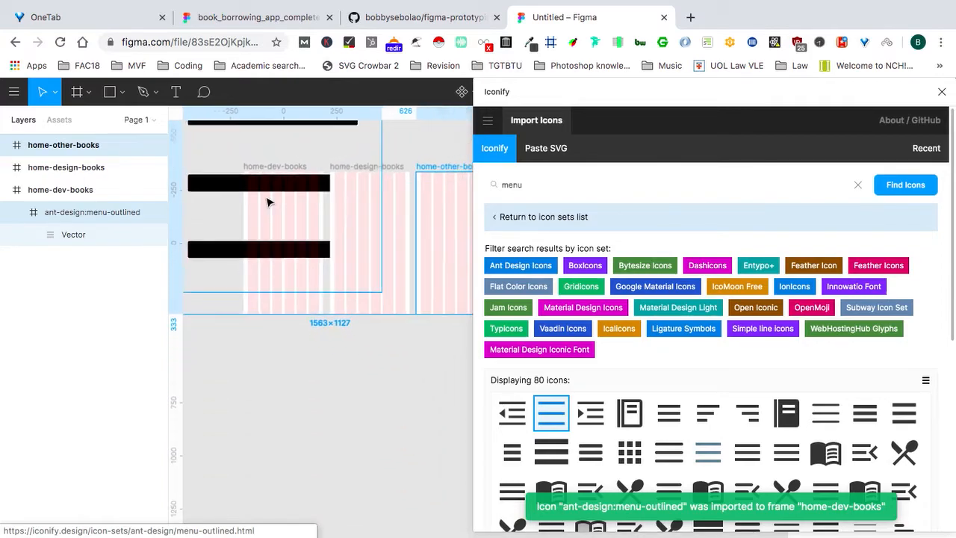
pyautogui.scroll(1, 270, 202)
pyautogui.hscroll(-1, 270, 202)
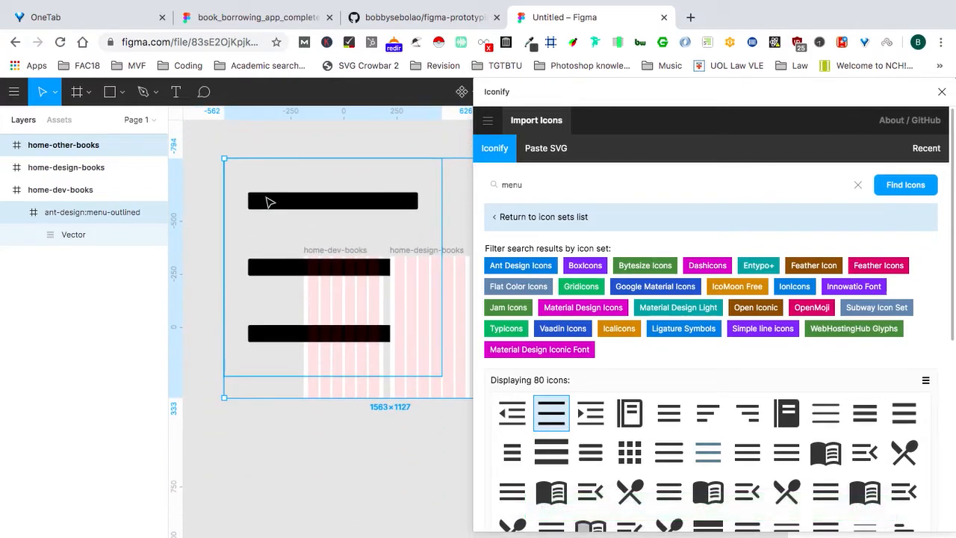
pyautogui.scroll(2, 266, 202)
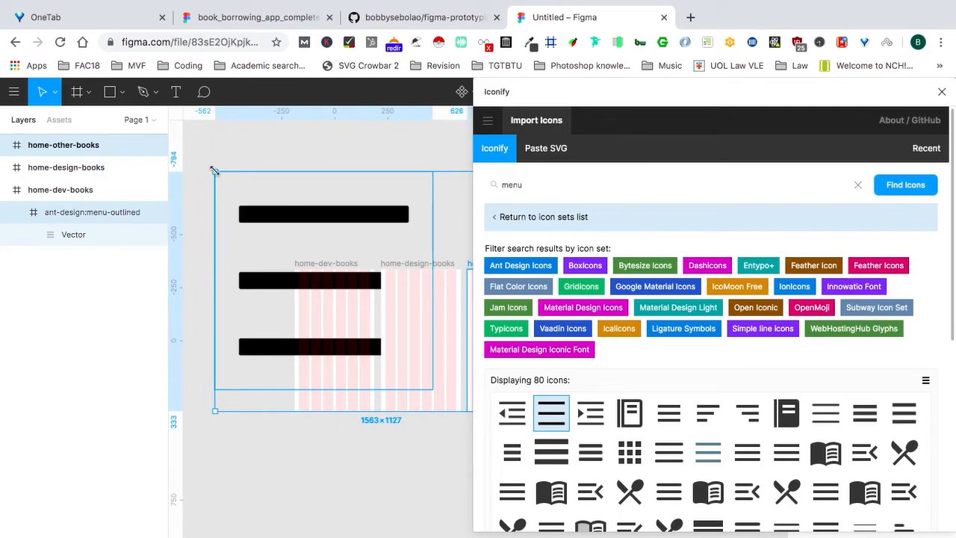
pyautogui.moveTo(213, 170); pyautogui.dragTo(365, 314)
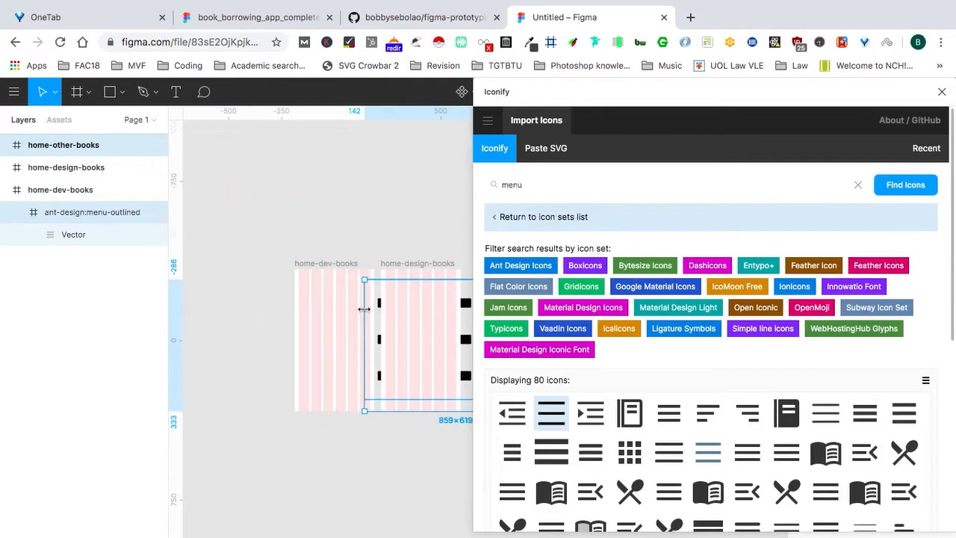
pyautogui.moveTo(464, 338); pyautogui.dragTo(352, 329)
pyautogui.moveTo(254, 270); pyautogui.dragTo(315, 303)
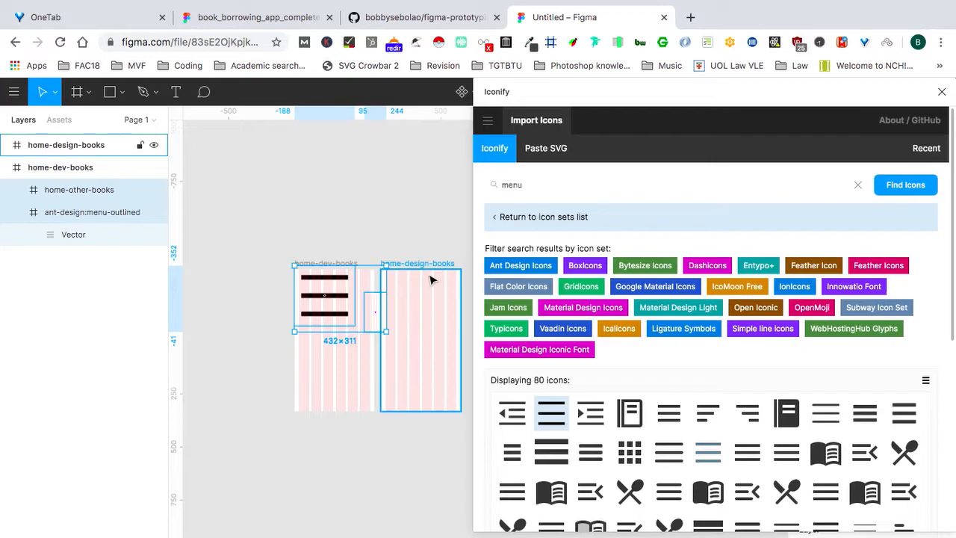
# Search Iconify for "search" and import the ant-design search-outlined icon into the home-dev-books frame.
pyautogui.doubleClick(508, 185)
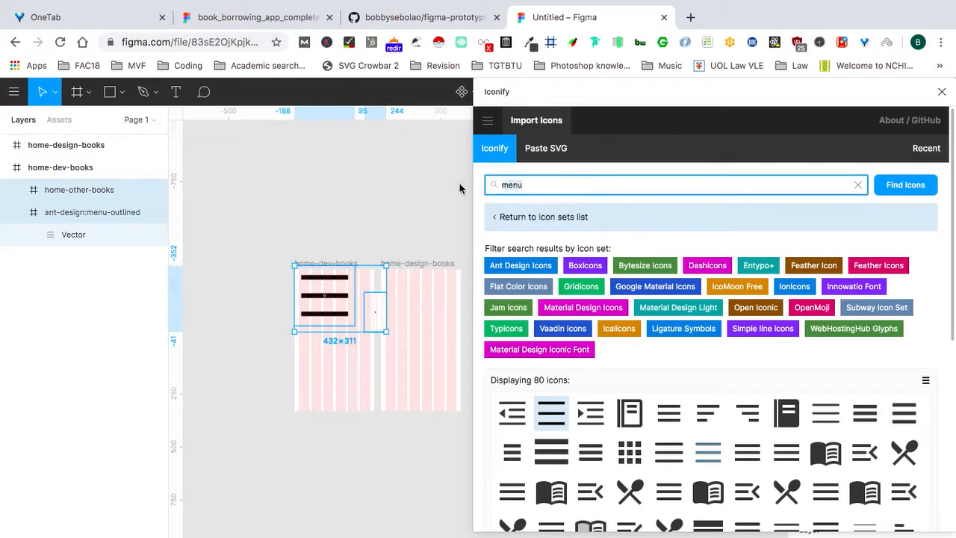
pyautogui.write('search')
pyautogui.click(902, 186)
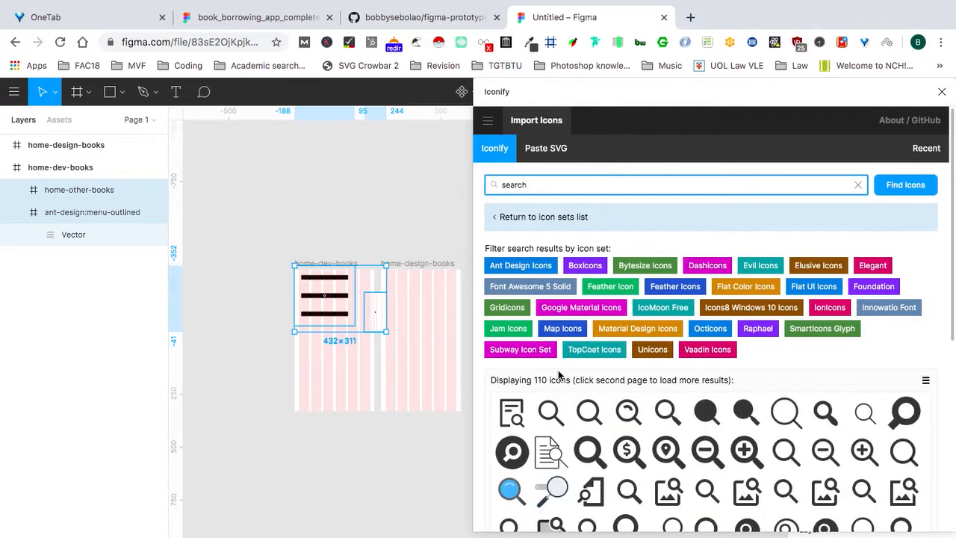
pyautogui.moveTo(553, 422); pyautogui.dragTo(334, 369)
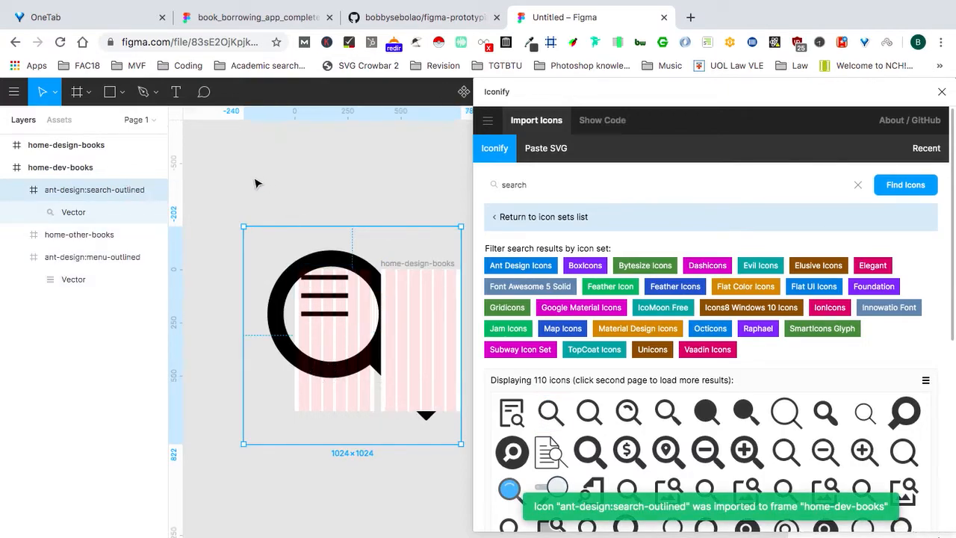
pyautogui.moveTo(242, 225); pyautogui.dragTo(358, 313)
pyautogui.hotkey('ctrl', 'z')
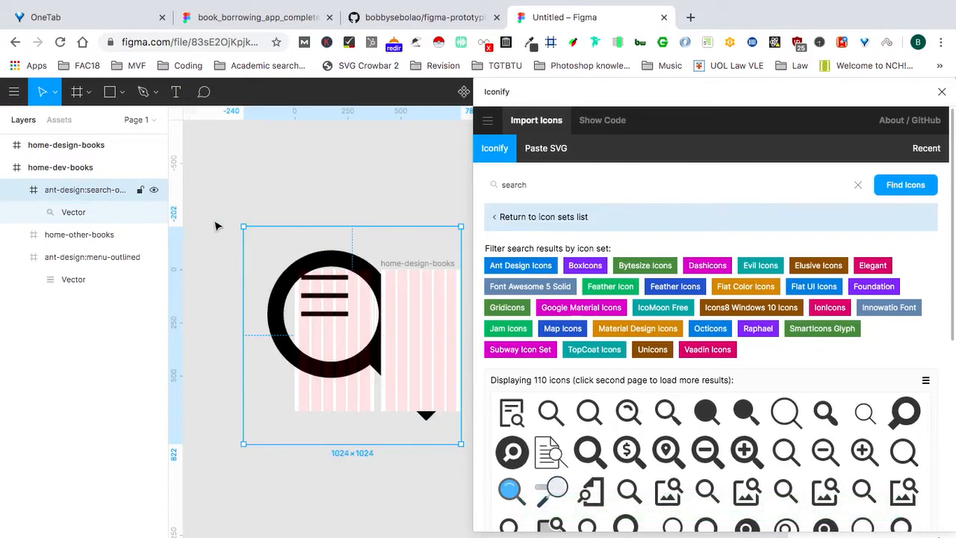
pyautogui.moveTo(241, 224); pyautogui.dragTo(373, 401)
pyautogui.hotkey('ctrl', 'z')
# Scale the search icon down to 512 × 512, move it over the home-dev-books frame below the menu icon, and close Iconify.
pyautogui.moveTo(244, 228); pyautogui.dragTo(352, 336)
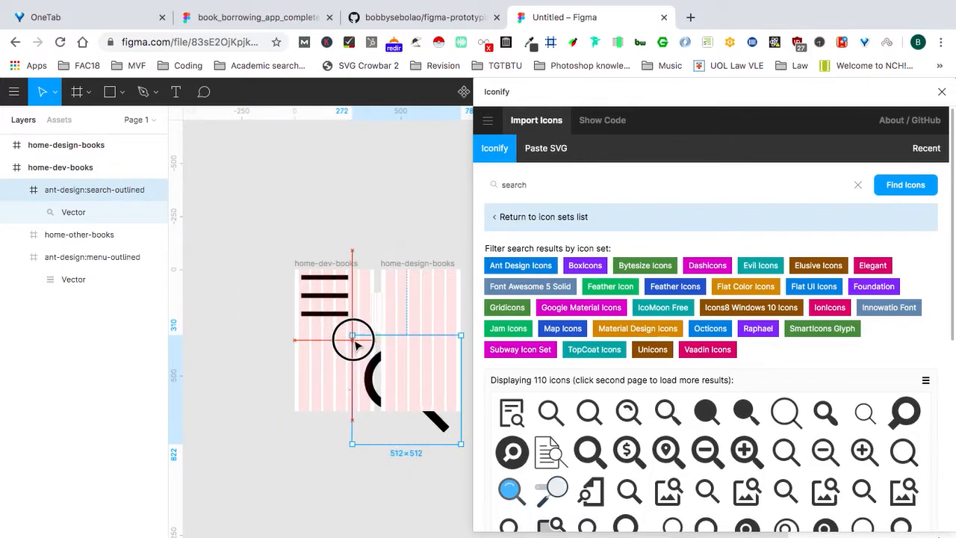
pyautogui.moveTo(371, 388); pyautogui.dragTo(313, 348)
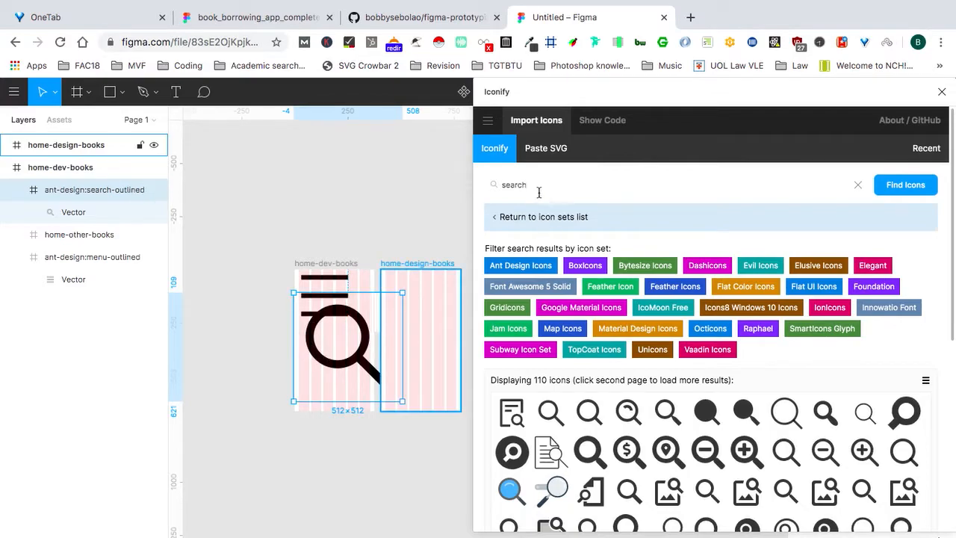
pyautogui.click(942, 92)
pyautogui.hscroll(-3, 471, 256)
pyautogui.scroll(-1, 471, 257)
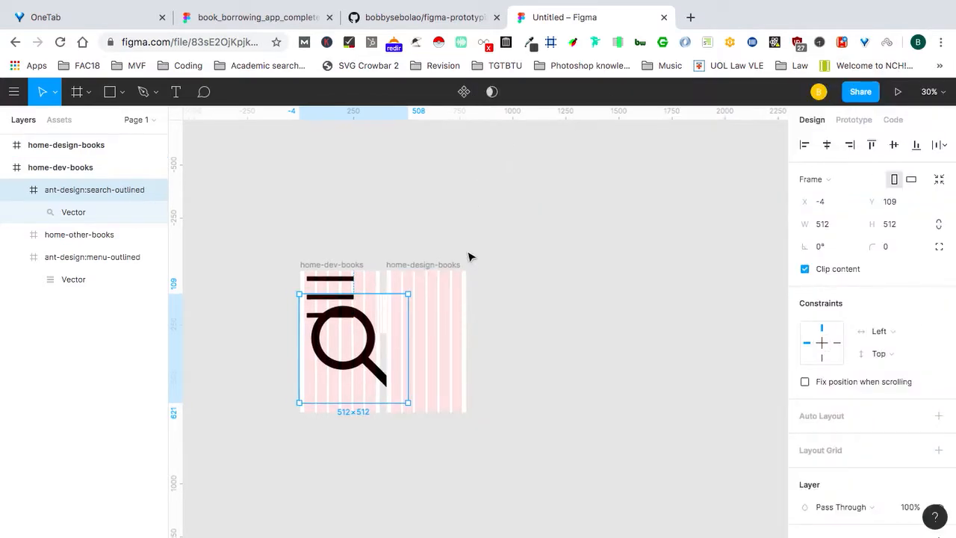
# Move the search icon off the menu icon so that it overlaps the left edge of the home-dev-books frame.
pyautogui.hscroll(4, 469, 257)
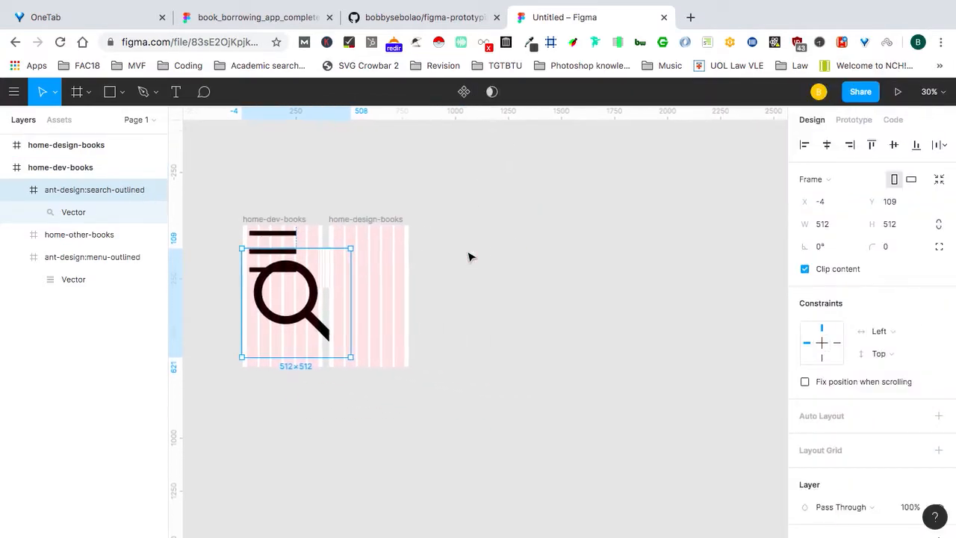
pyautogui.hscroll(-5, 469, 256)
pyautogui.keyDown('ctrl'); pyautogui.scroll(5, 470, 256); pyautogui.keyUp('ctrl')
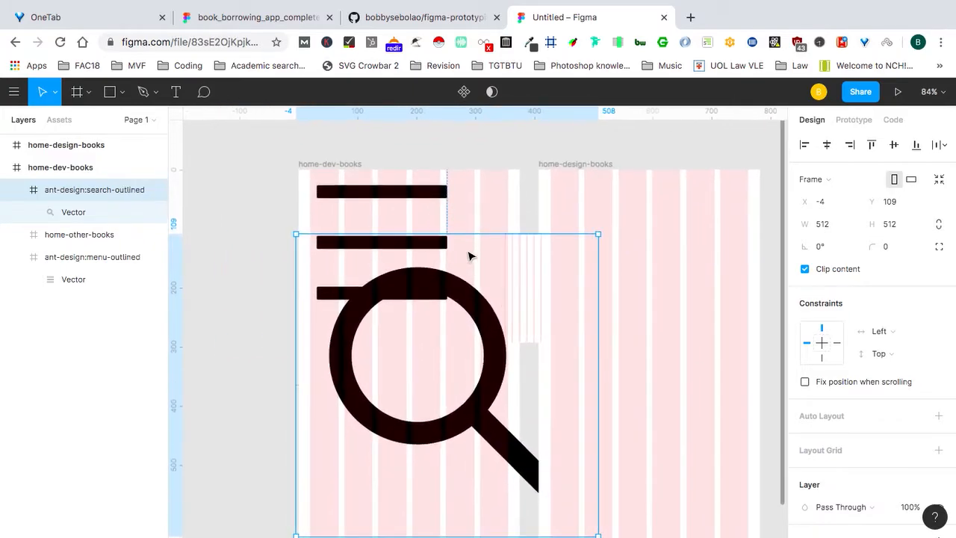
pyautogui.moveTo(435, 322); pyautogui.dragTo(319, 295)
# Move the shrunken home-other-books frame toward the top of home-dev-books and delete it.
pyautogui.click(538, 283)
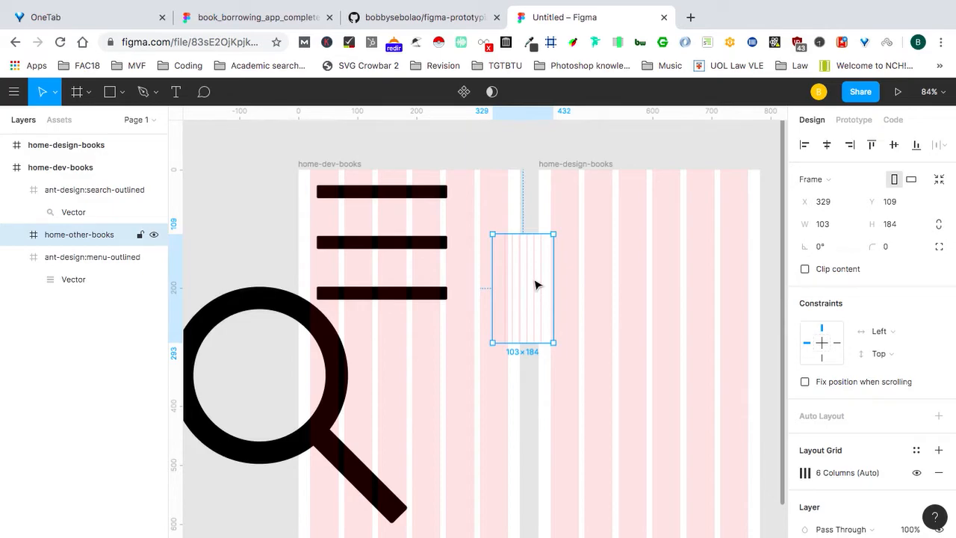
pyautogui.moveTo(535, 284); pyautogui.dragTo(522, 151)
pyautogui.scroll(3, 520, 149)
pyautogui.hscroll(1, 521, 149)
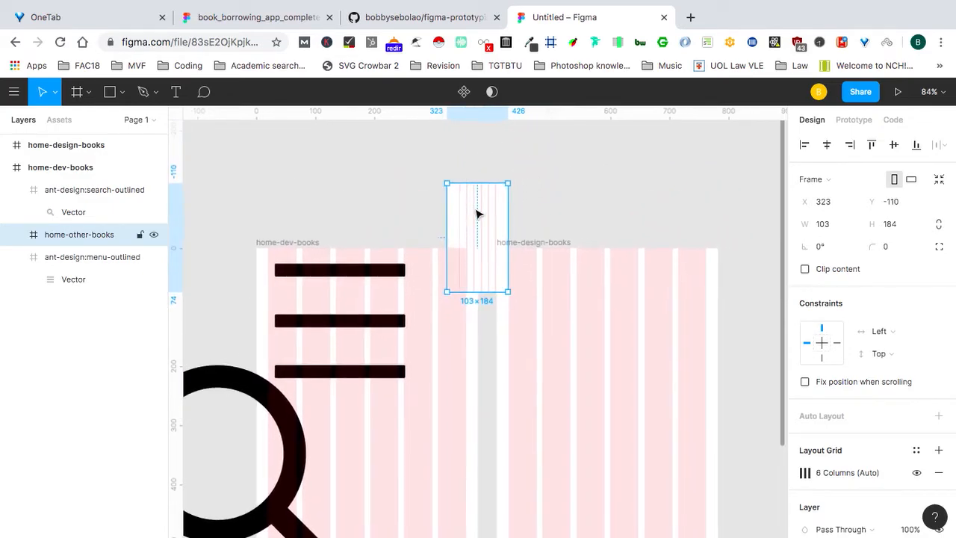
pyautogui.press('Delete')
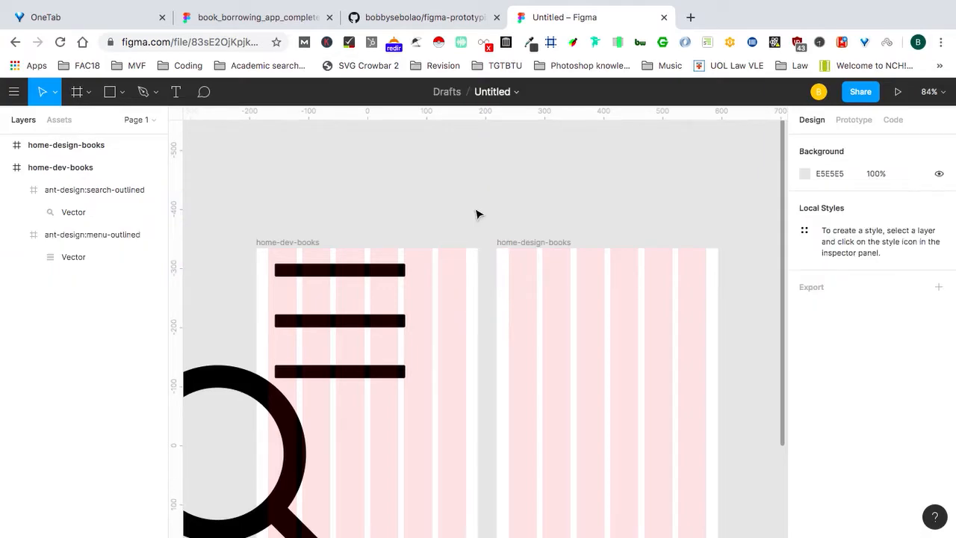
# Duplicate the home-design-books frame and place the copy to its right at X 626.
pyautogui.scroll(-3, 478, 214)
pyautogui.hscroll(3, 478, 214)
pyautogui.click(416, 171)
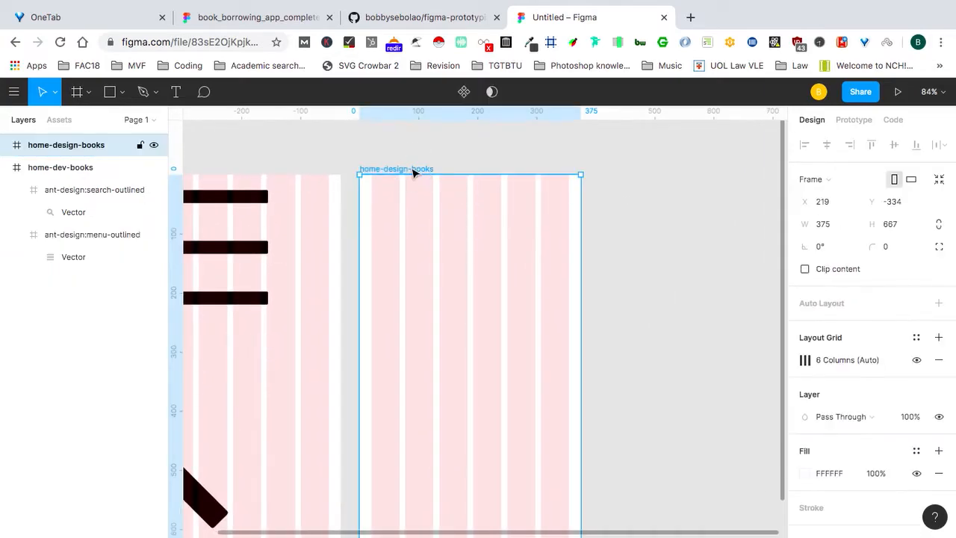
pyautogui.hscroll(2, 415, 171)
pyautogui.scroll(-1, 415, 172)
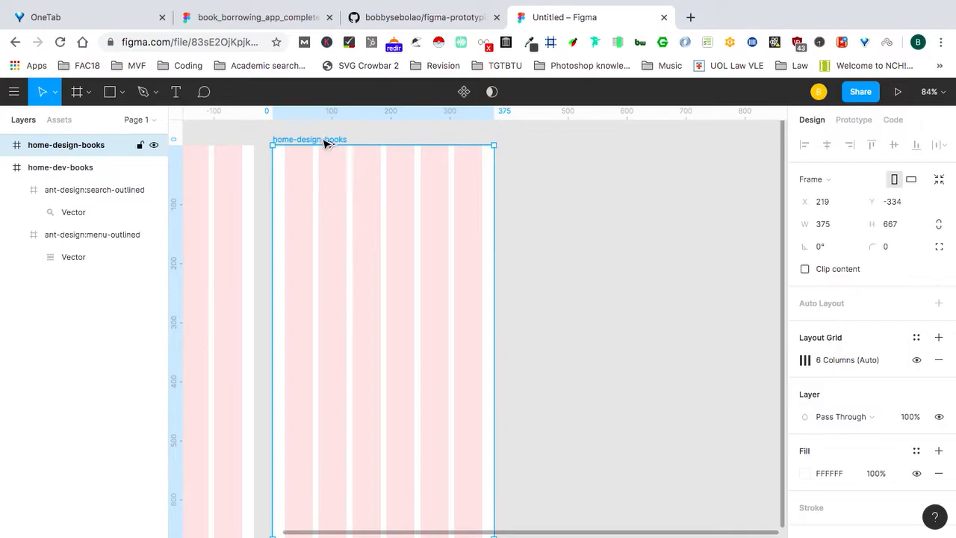
pyautogui.moveTo(632, 161); pyautogui.dragTo(566, 143)
# Rename the duplicated frame as home-other-books.
pyautogui.hotkey('ctrl', 'r')
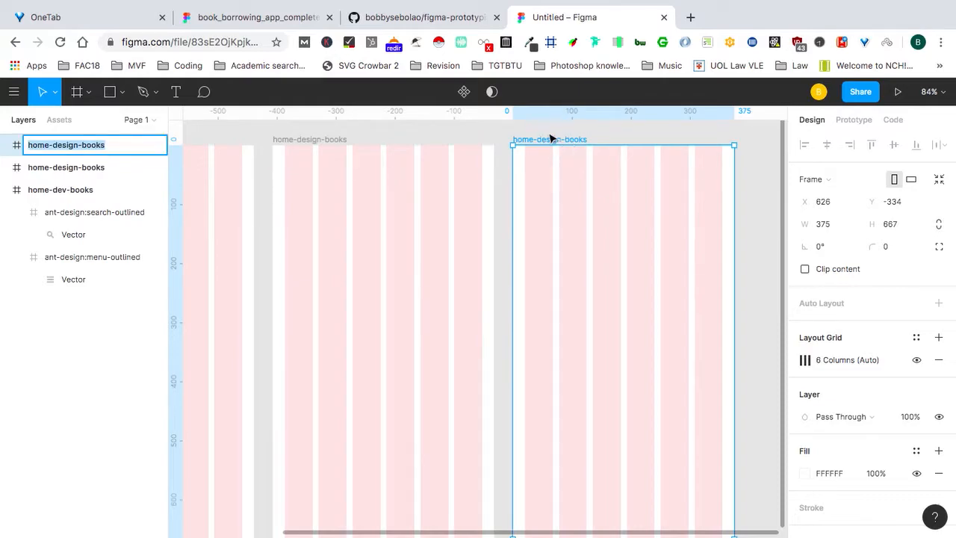
pyautogui.click(69, 148)
pyautogui.doubleClick(70, 147)
pyautogui.write('other')
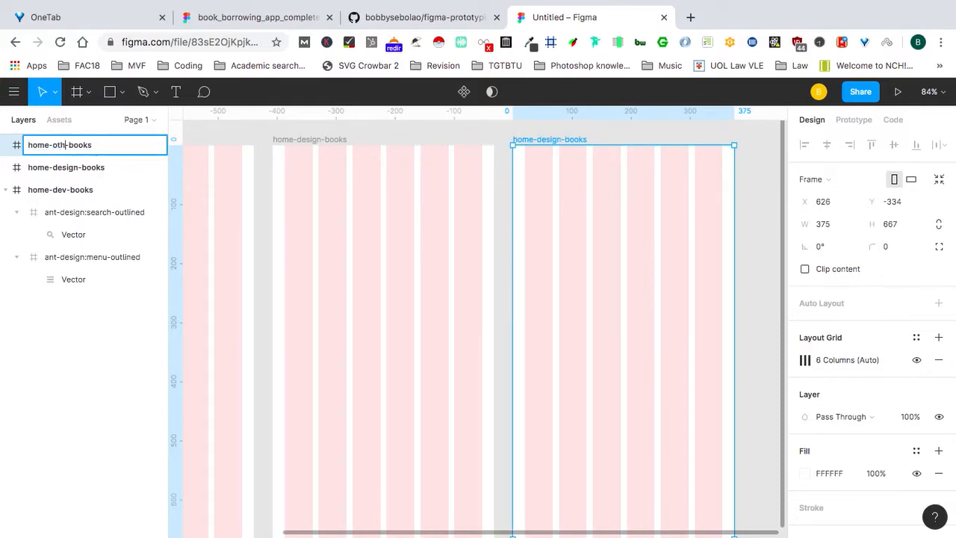
pyautogui.press('Return')
# Set the menu icon's width and height to 24 and move it into the top-left corner of home-dev-books.
pyautogui.hscroll(-10, 313, 263)
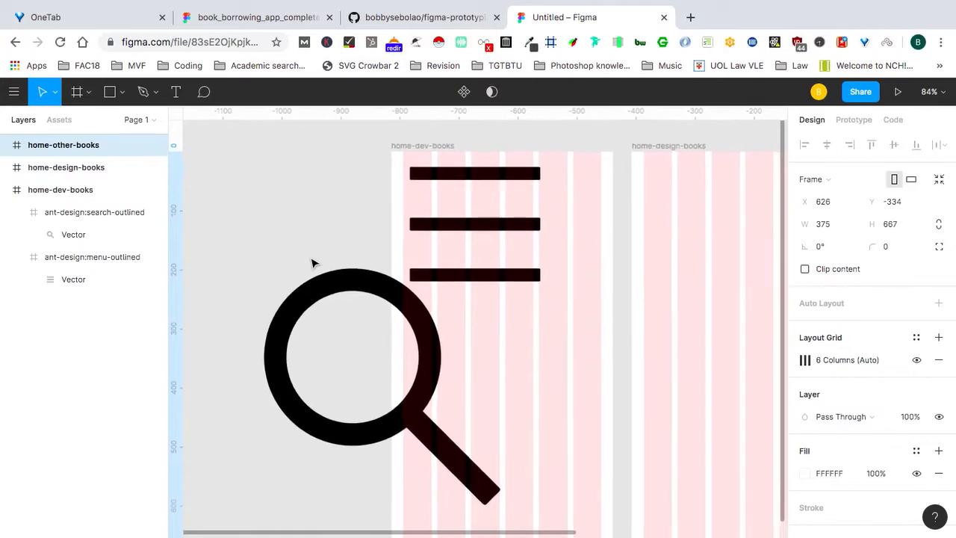
pyautogui.scroll(2, 313, 263)
pyautogui.click(358, 196)
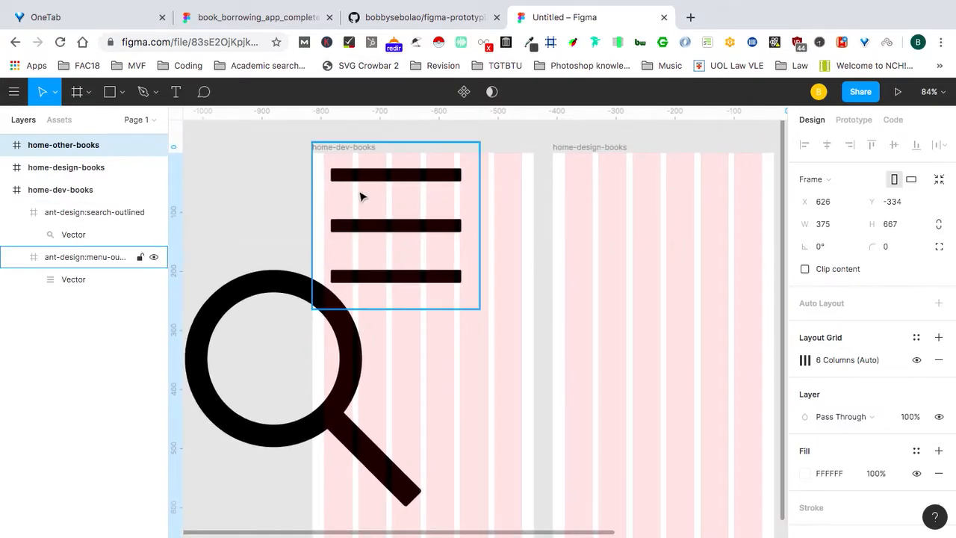
pyautogui.scroll(5, 360, 181)
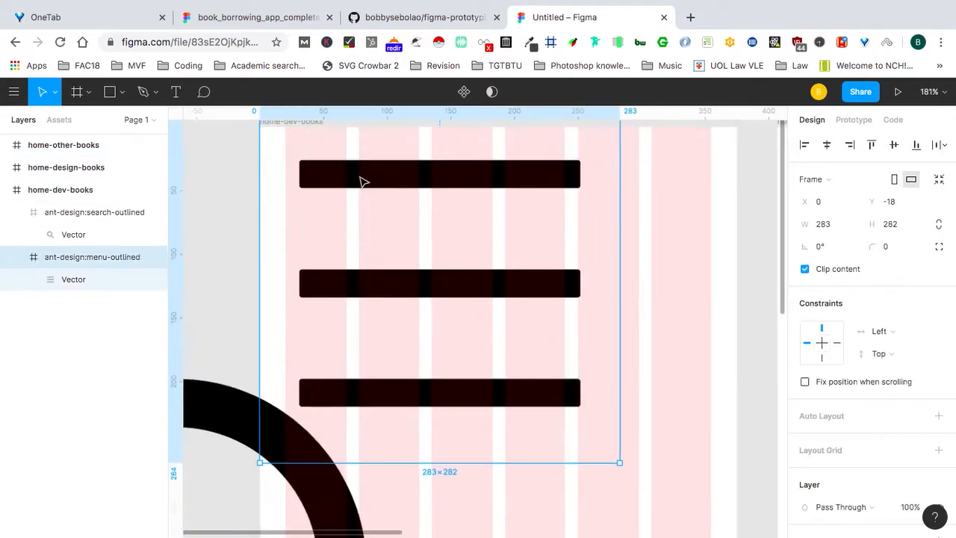
pyautogui.scroll(2, 360, 181)
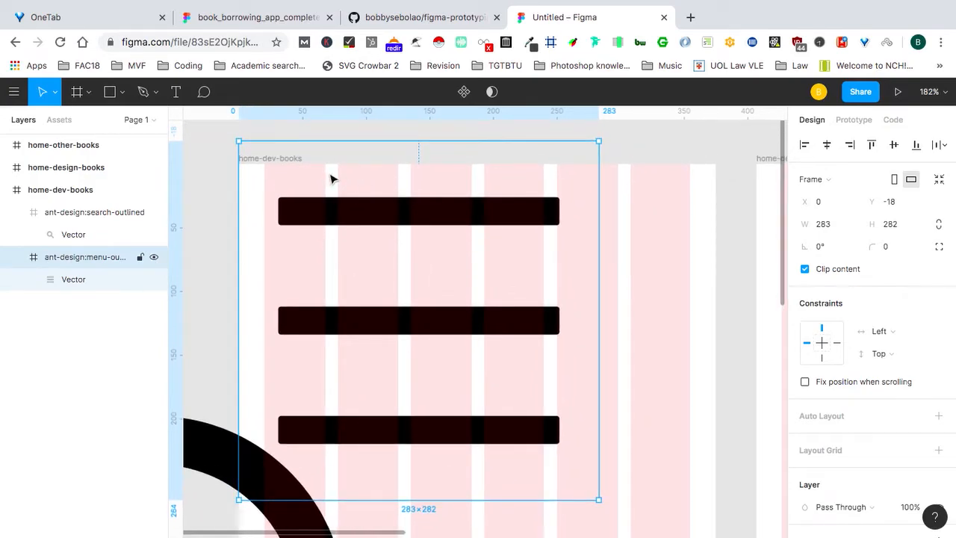
pyautogui.click(830, 227)
pyautogui.write('24')
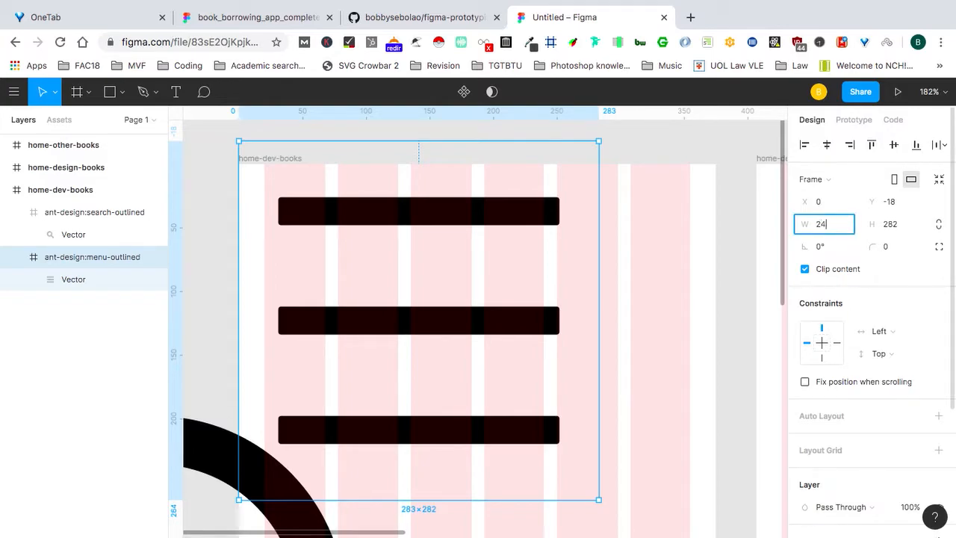
pyautogui.press('Return')
pyautogui.click(889, 226)
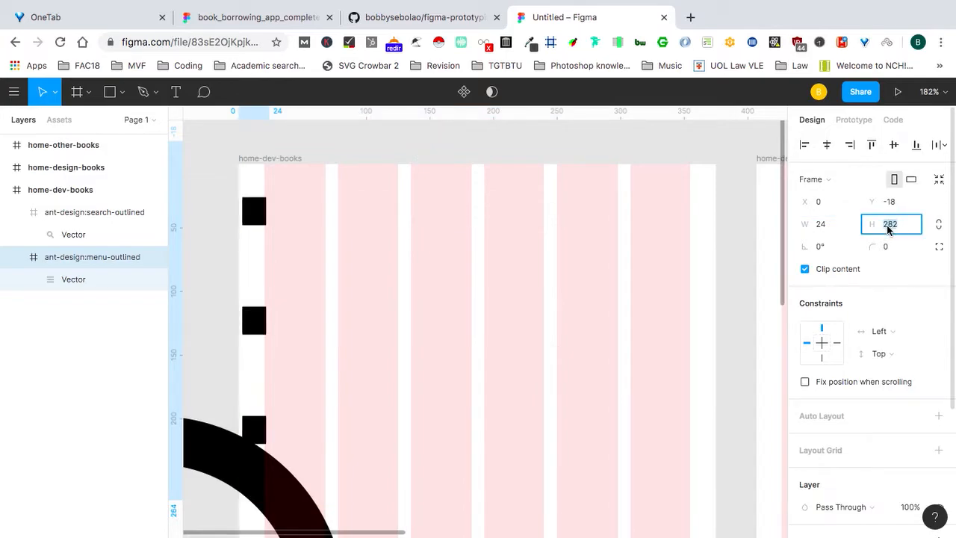
pyautogui.press('Return')
pyautogui.hscroll(-4, 633, 226)
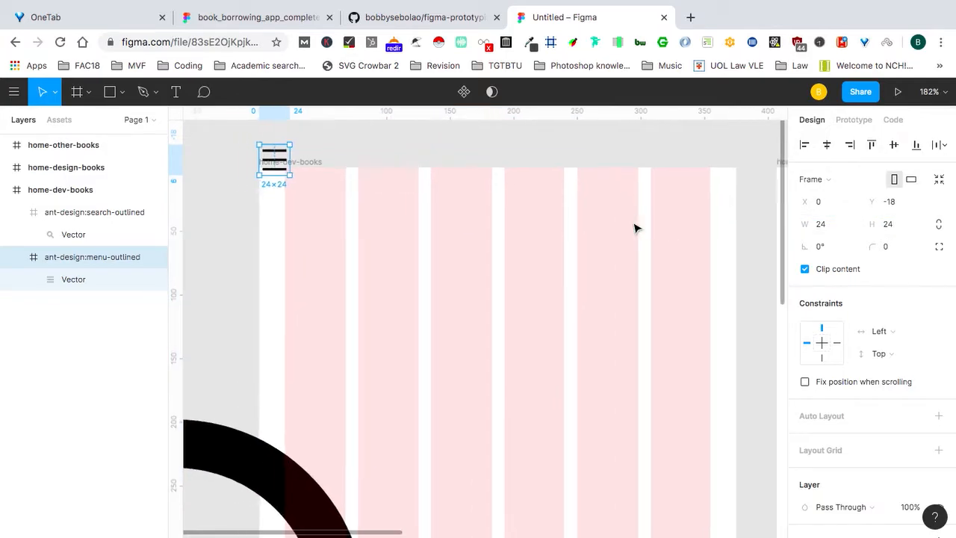
pyautogui.moveTo(345, 177); pyautogui.dragTo(345, 200)
# Move the search icon to X -102, Y 55, constrain its proportions, and set its width to 24.
pyautogui.scroll(-4, 346, 200)
pyautogui.moveTo(291, 321); pyautogui.dragTo(508, 205)
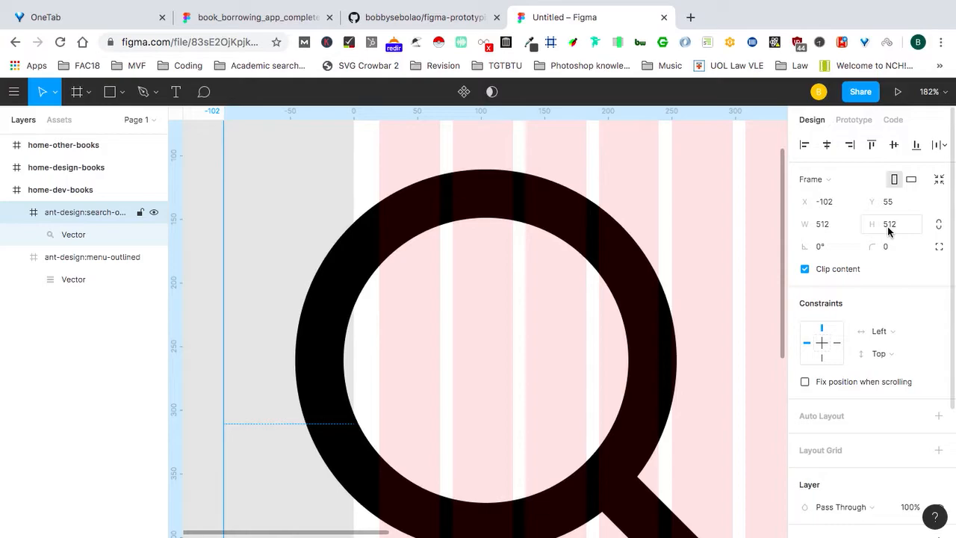
pyautogui.click(940, 226)
pyautogui.click(827, 226)
pyautogui.write('24')
pyautogui.press('Return')
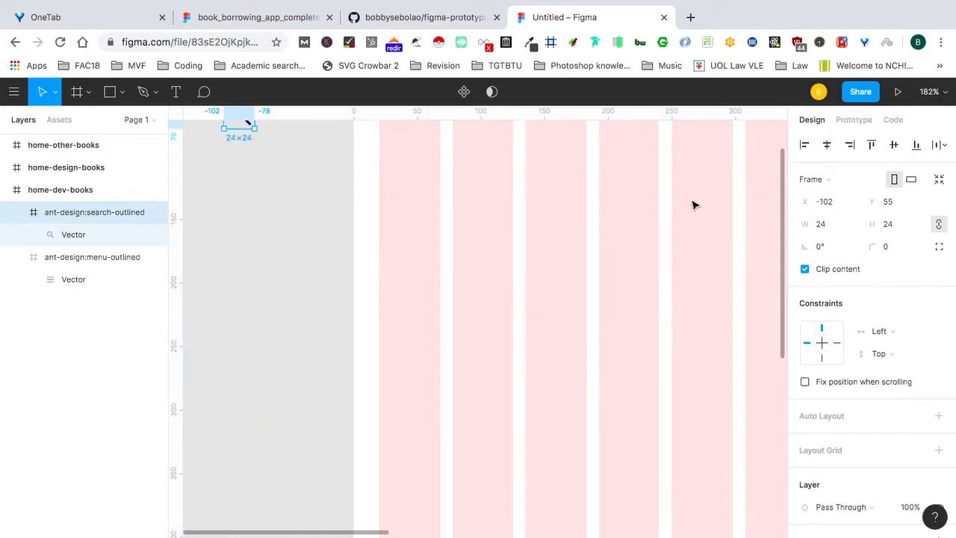
# Move the search icon into the top-right corner of home-dev-books at X 351, Y 0.
pyautogui.scroll(-1, 515, 234)
pyautogui.hscroll(1, 515, 234)
pyautogui.scroll(2, 516, 233)
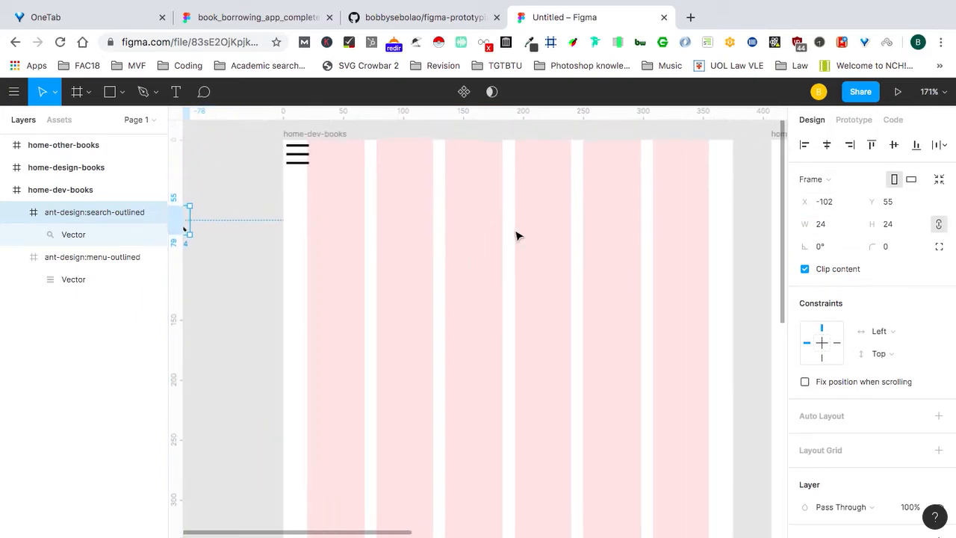
pyautogui.scroll(-2, 518, 235)
pyautogui.click(238, 223)
pyautogui.moveTo(239, 223); pyautogui.dragTo(680, 167)
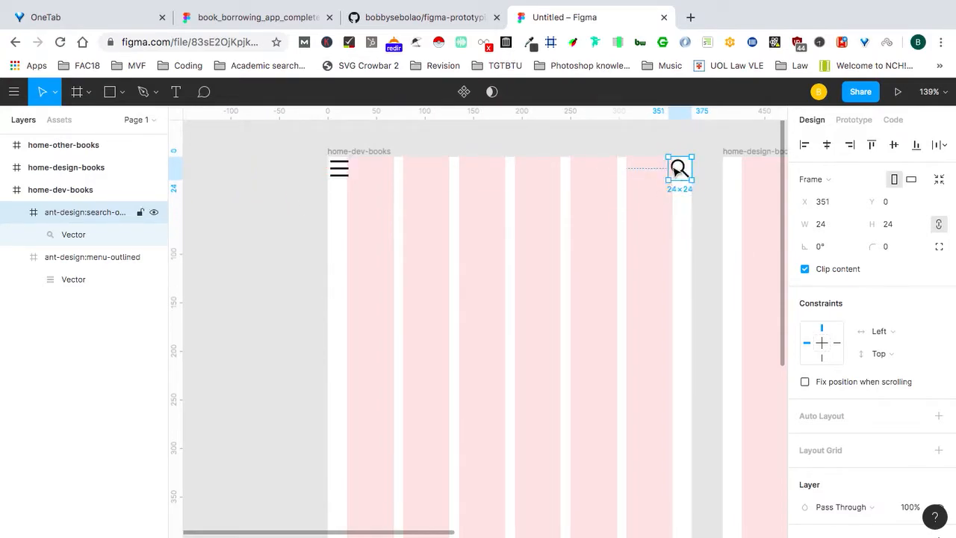
# Move the menu icon to X 20 so that it aligns with the left edge of the first grid column.
pyautogui.click(286, 238)
pyautogui.scroll(5, 373, 224)
pyautogui.click(310, 213)
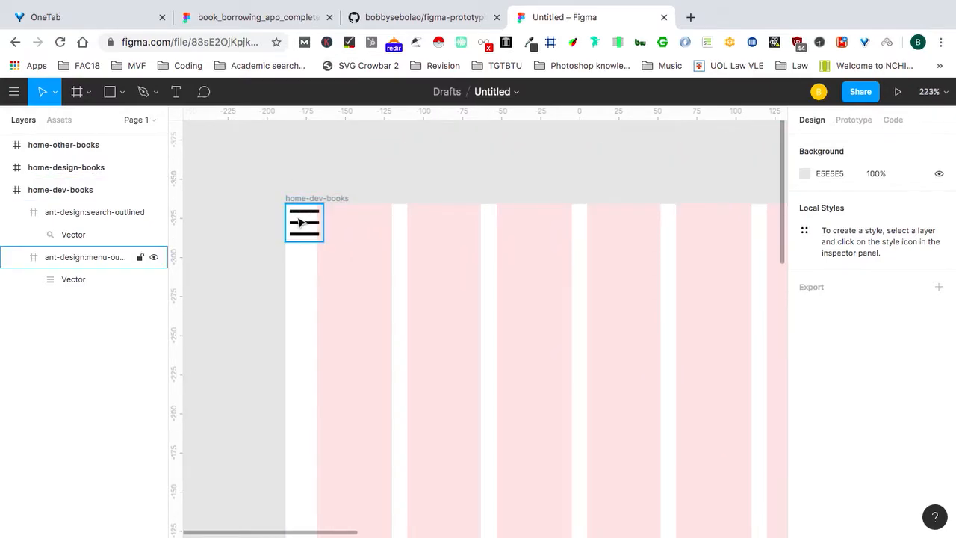
pyautogui.moveTo(301, 222); pyautogui.dragTo(330, 222)
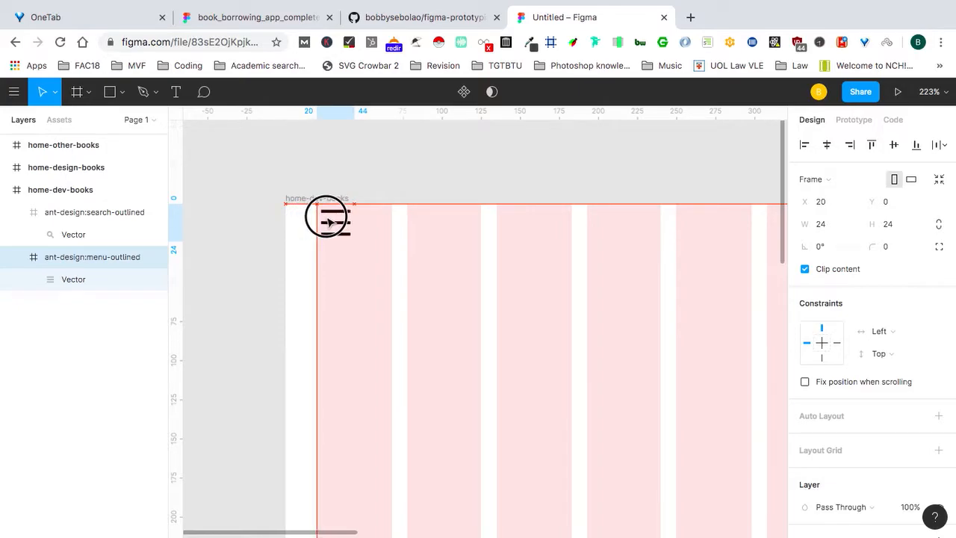
pyautogui.moveTo(331, 222); pyautogui.dragTo(330, 222)
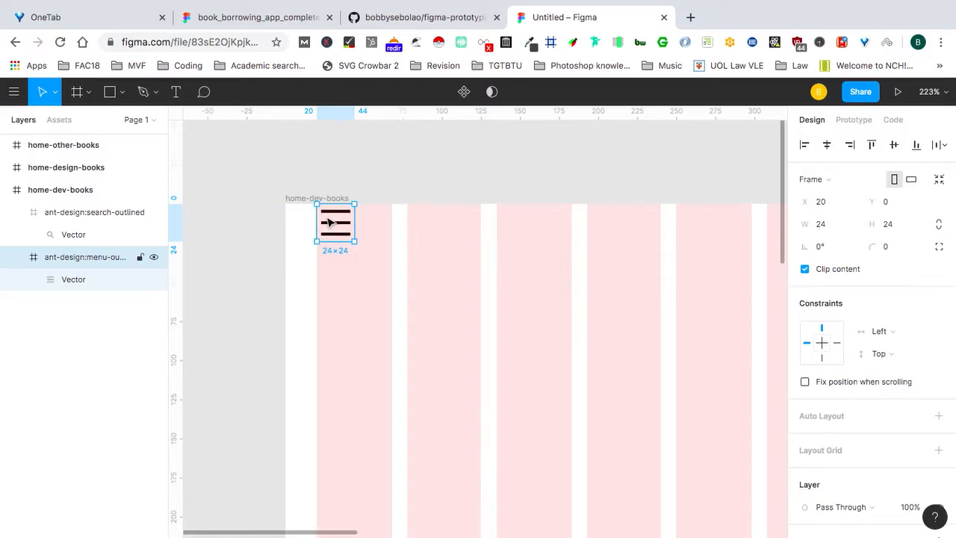
# Move the search icon to X 331 so that it aligns with the right edge of the last grid column.
pyautogui.hscroll(10, 401, 241)
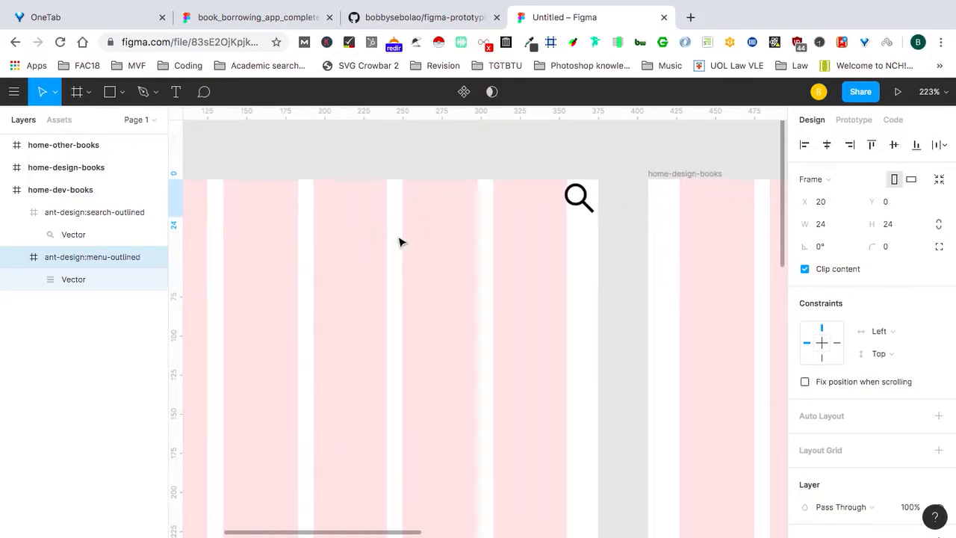
pyautogui.click(566, 195)
pyautogui.moveTo(565, 196); pyautogui.dragTo(547, 196)
# Nudge the menu icon and the search icon down by 10 each, placing both at Y 10.
pyautogui.hscroll(-6, 555, 199)
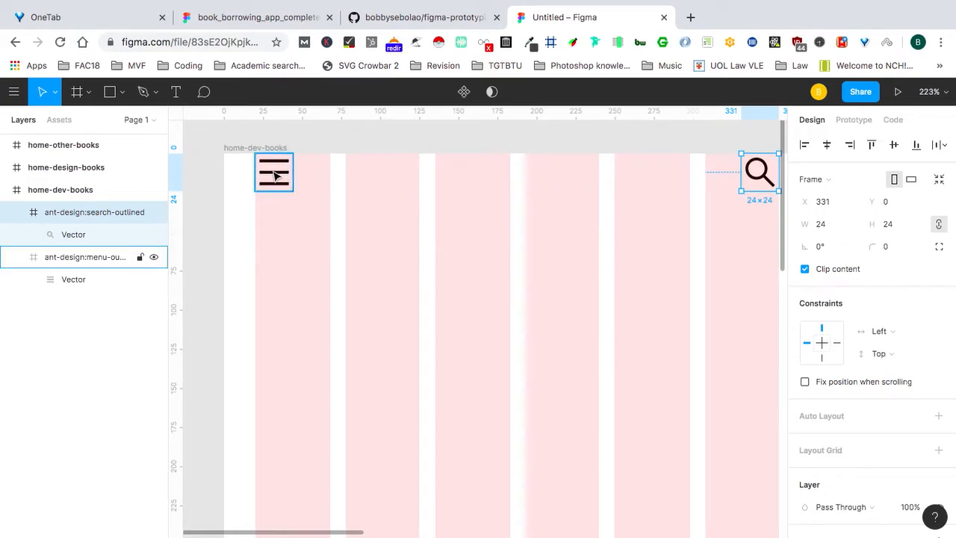
pyautogui.click(275, 175)
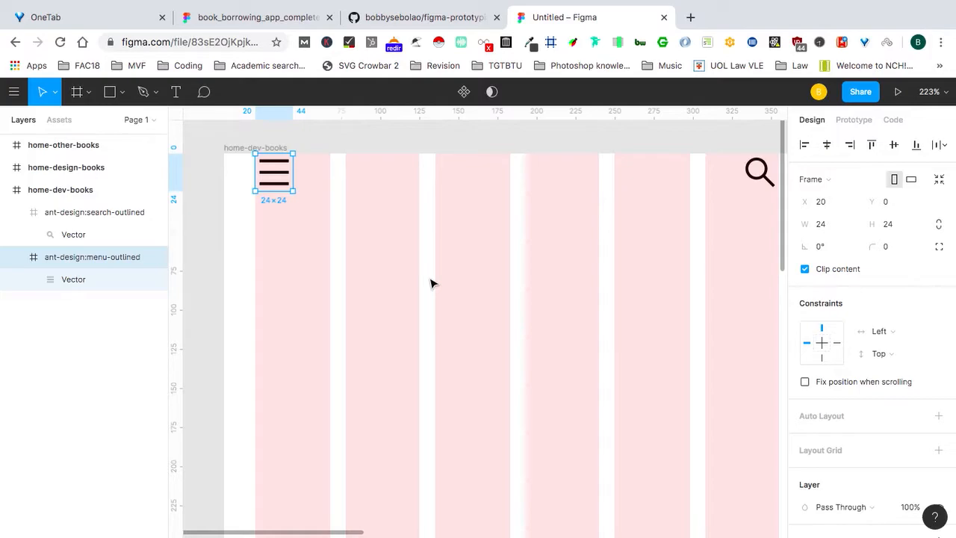
pyautogui.hotkey('shift', 'Down')
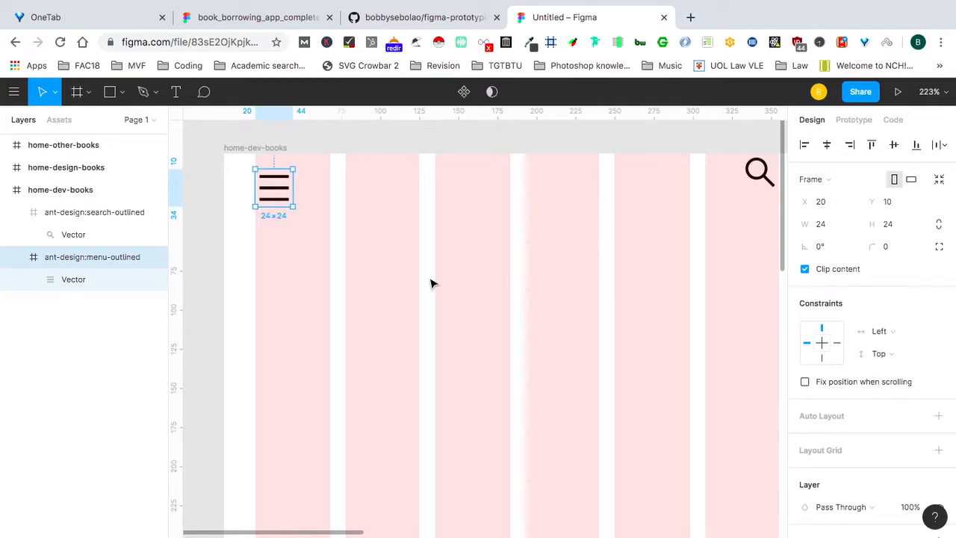
pyautogui.hscroll(3, 431, 283)
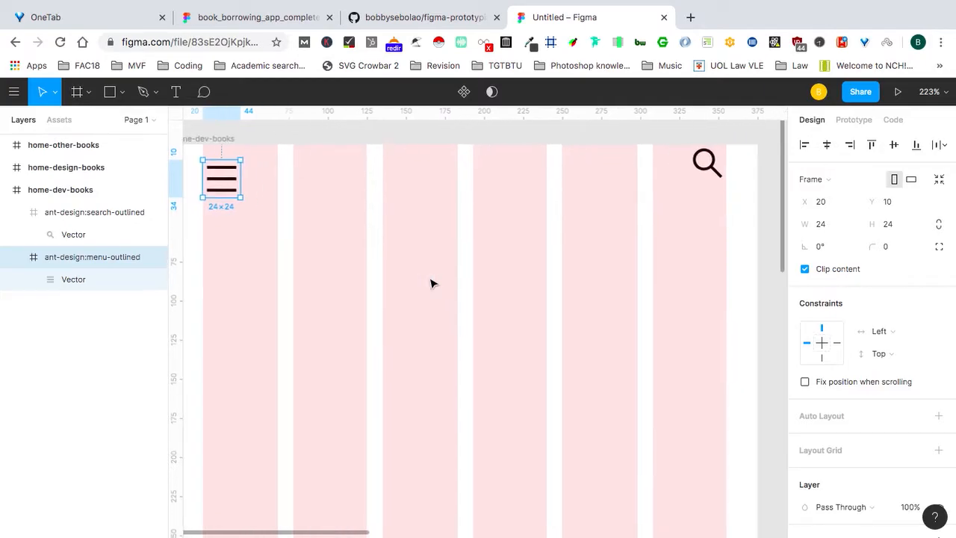
pyautogui.click(706, 170)
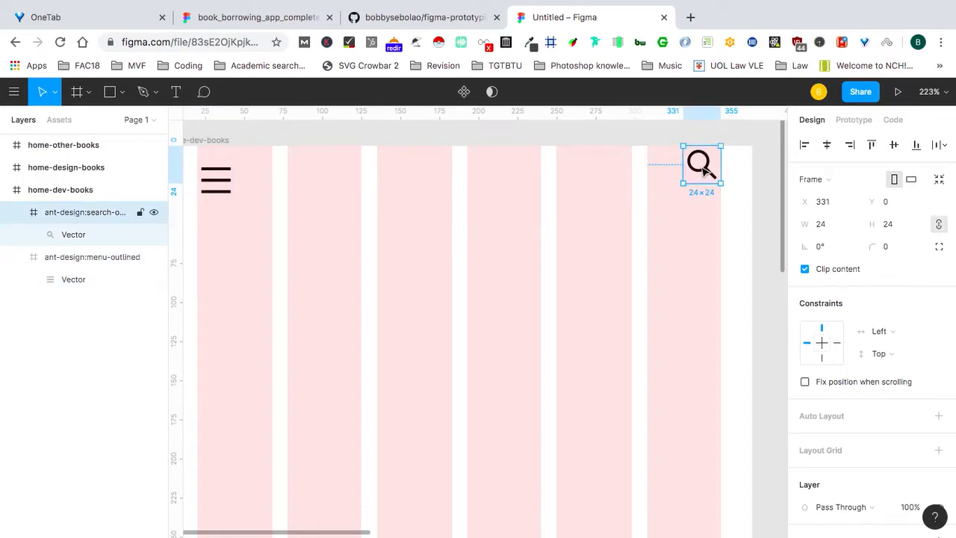
pyautogui.hotkey('shift', 'Down')
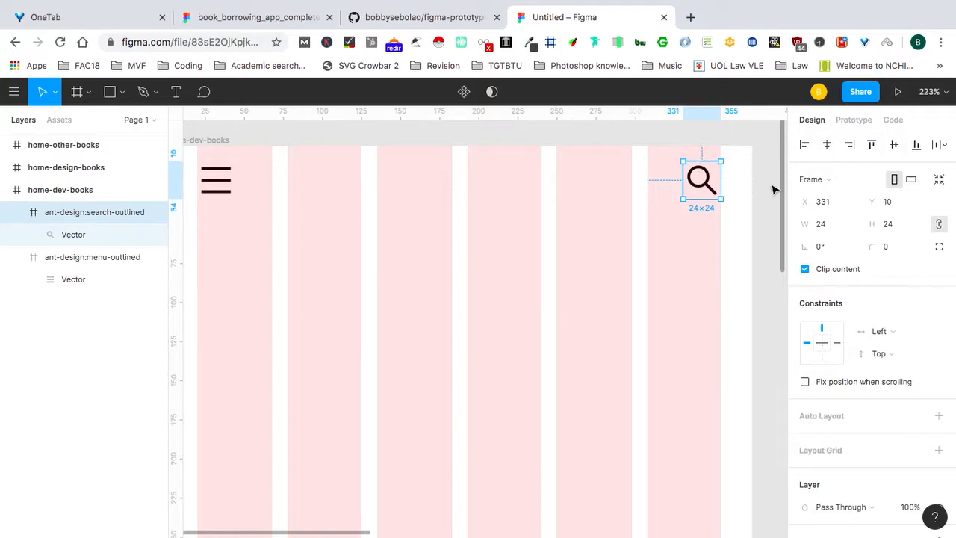
# Add a FACSHELF title in a text box about 170 × 30 between the menu and search icons of home-dev-books.
pyautogui.click(743, 190)
pyautogui.scroll(-3, 665, 220)
pyautogui.scroll(-2, 667, 221)
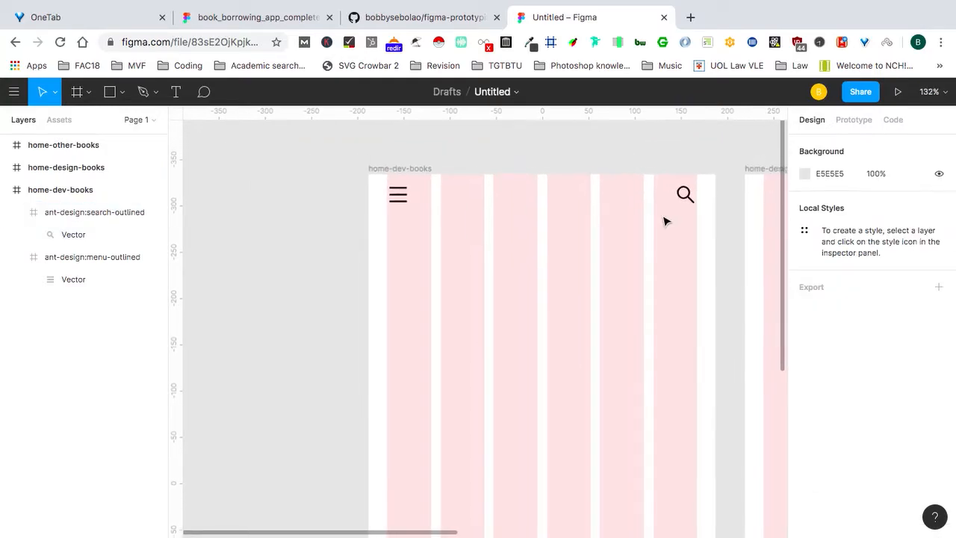
pyautogui.scroll(2, 666, 221)
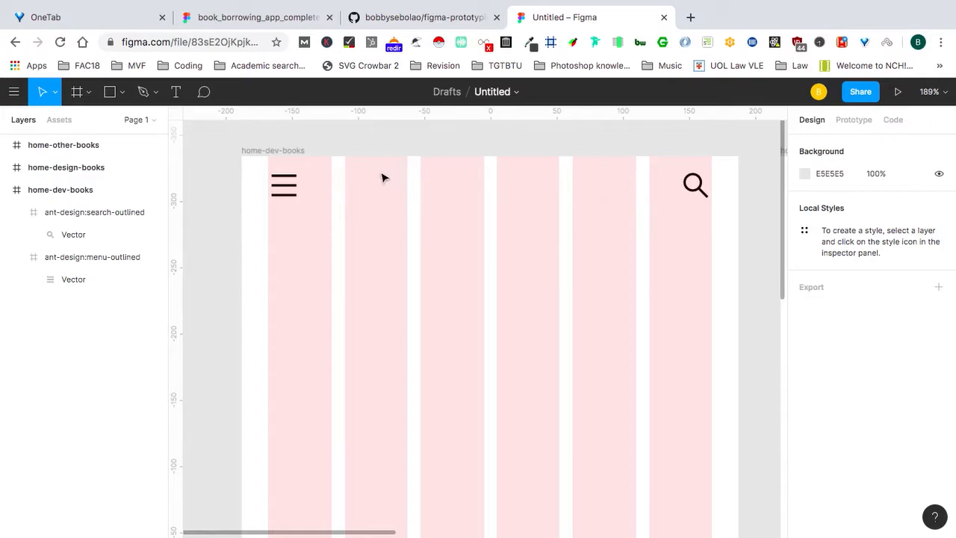
pyautogui.click(236, 20)
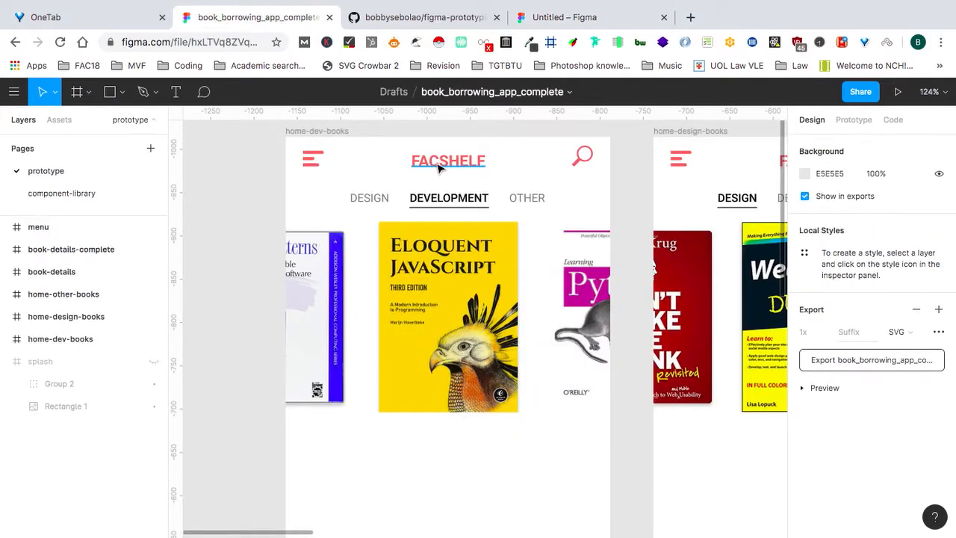
pyautogui.click(553, 15)
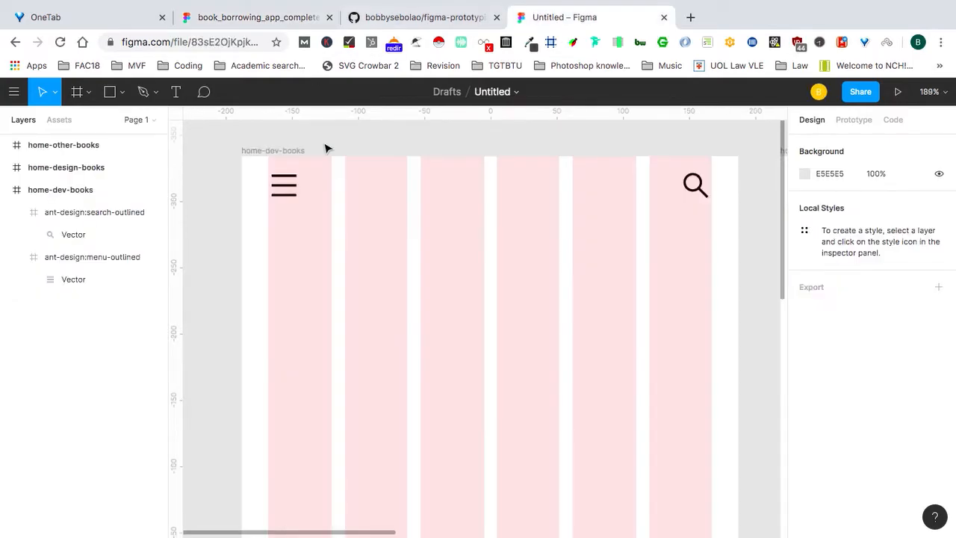
pyautogui.click(180, 101)
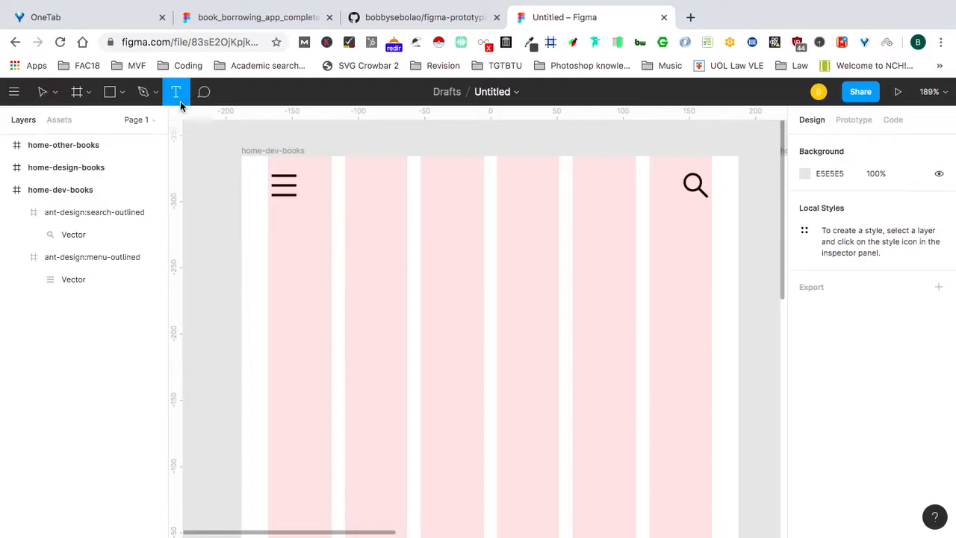
pyautogui.moveTo(365, 171); pyautogui.dragTo(589, 212)
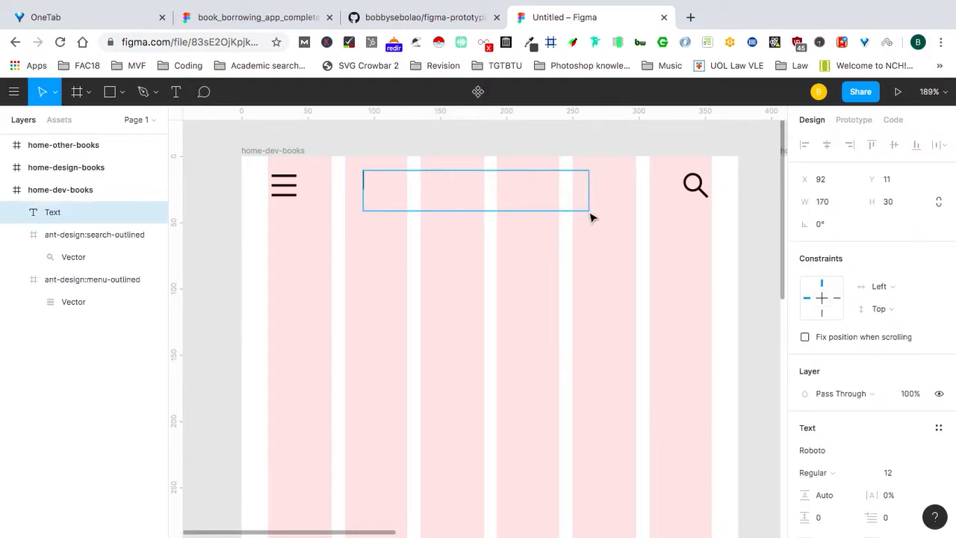
pyautogui.write('FACSHELF')
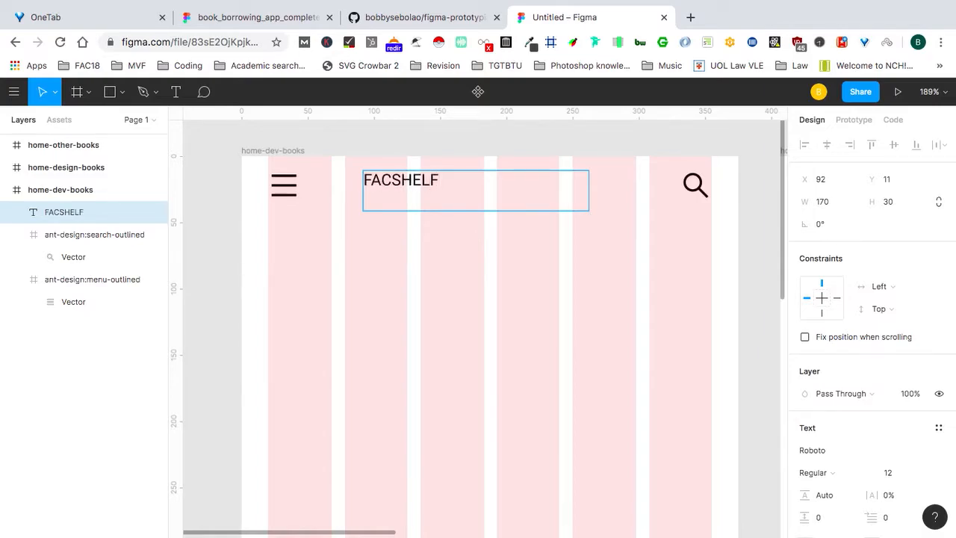
pyautogui.press('Escape')
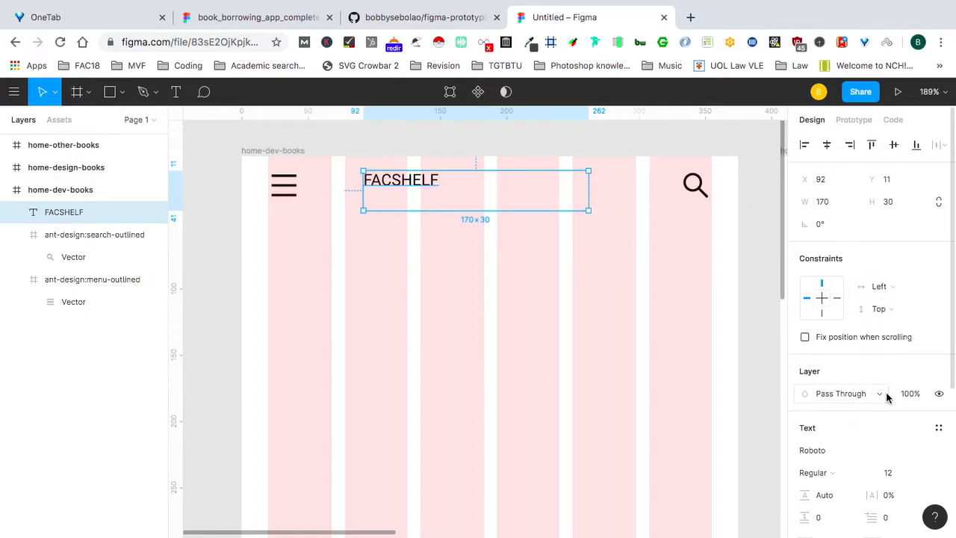
# Set the FACSHELF title's font weight to Bold and its size to 18.
pyautogui.scroll(-5, 887, 399)
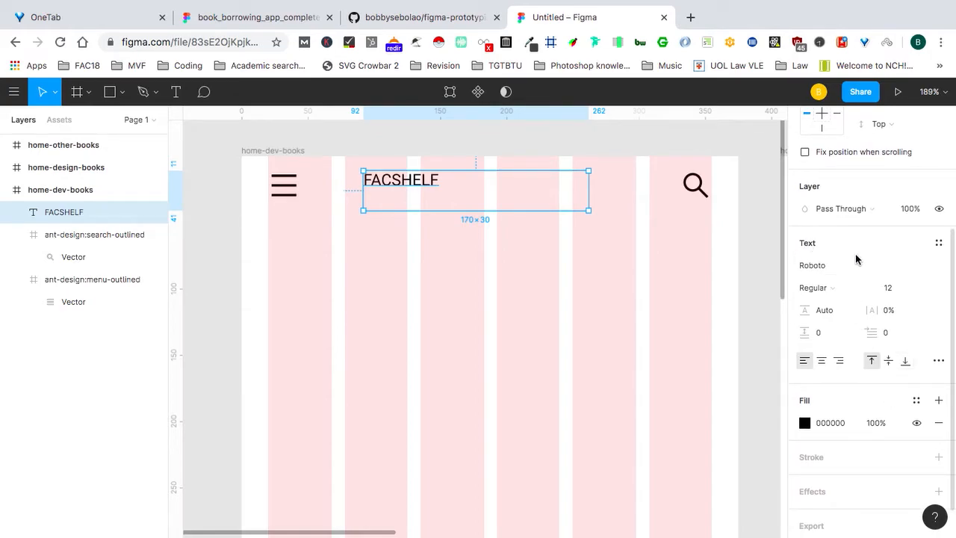
pyautogui.click(869, 291)
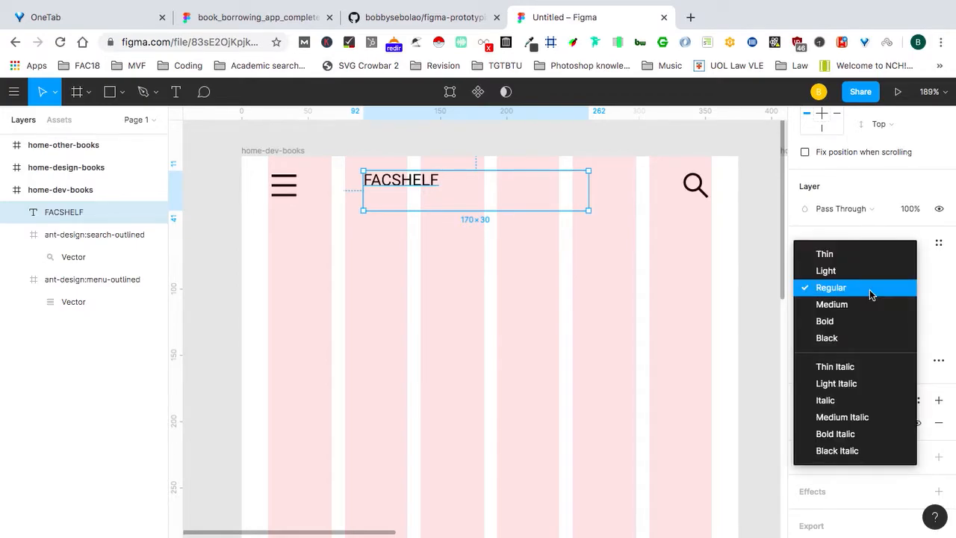
pyautogui.click(841, 322)
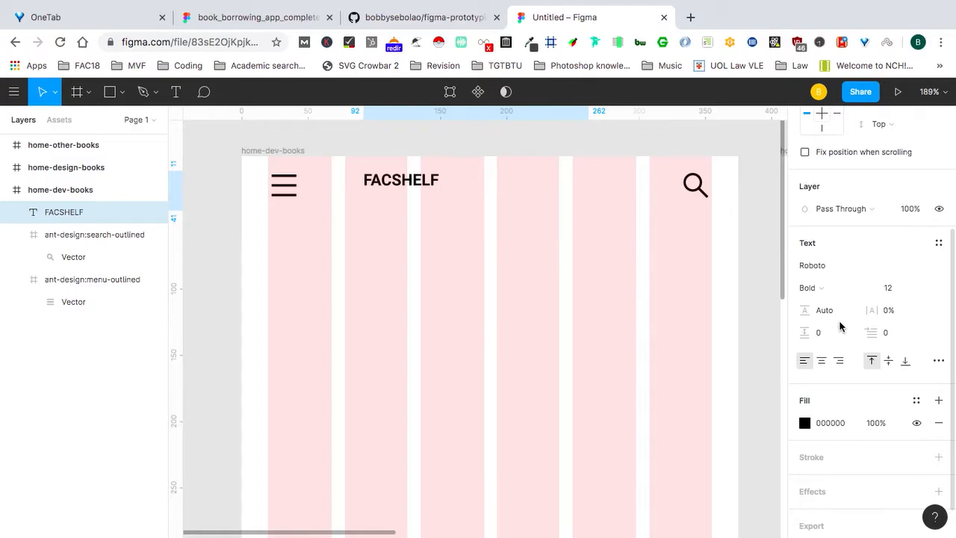
pyautogui.click(899, 290)
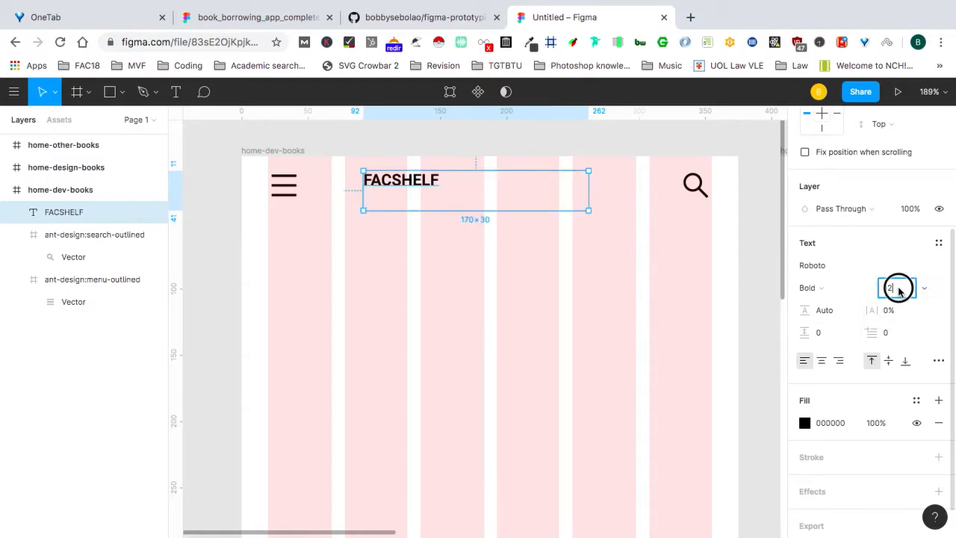
pyautogui.write('18')
pyautogui.press('Return')
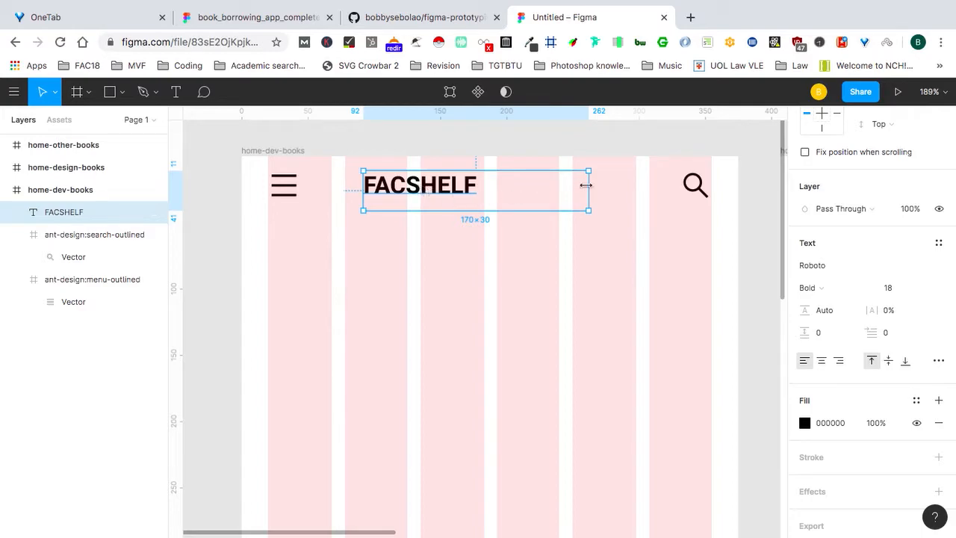
# Narrow the FACSHELF text box to about 112 wide and set its resizing to auto width.
pyautogui.moveTo(588, 182); pyautogui.dragTo(509, 183)
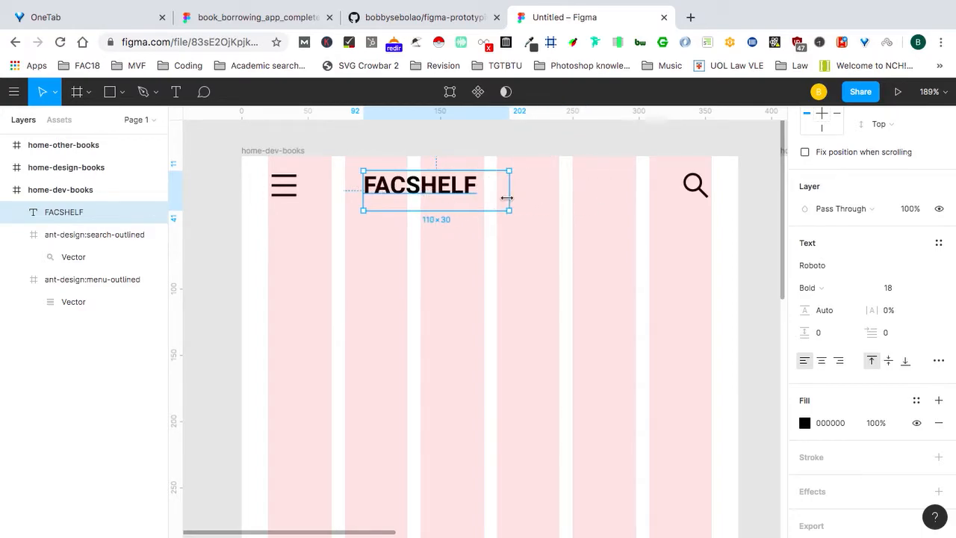
pyautogui.moveTo(509, 194)
pyautogui.mouseDown()
pyautogui.moveTo(483, 196)
pyautogui.moveTo(513, 194)
pyautogui.mouseUp()
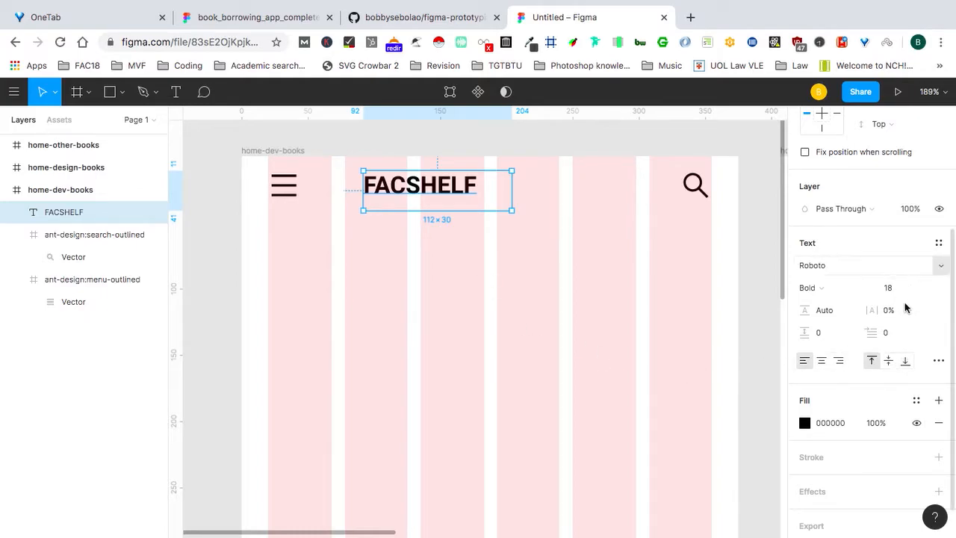
pyautogui.click(939, 361)
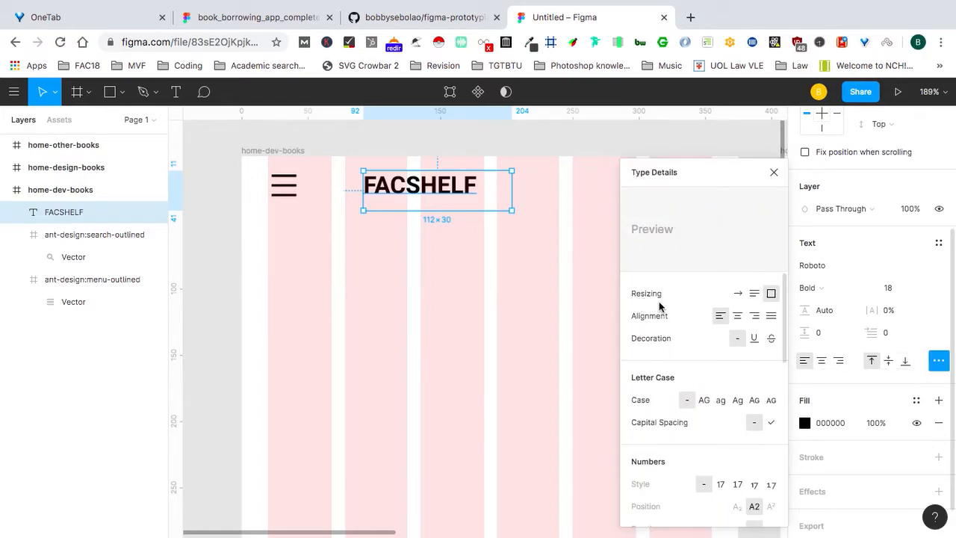
pyautogui.click(736, 299)
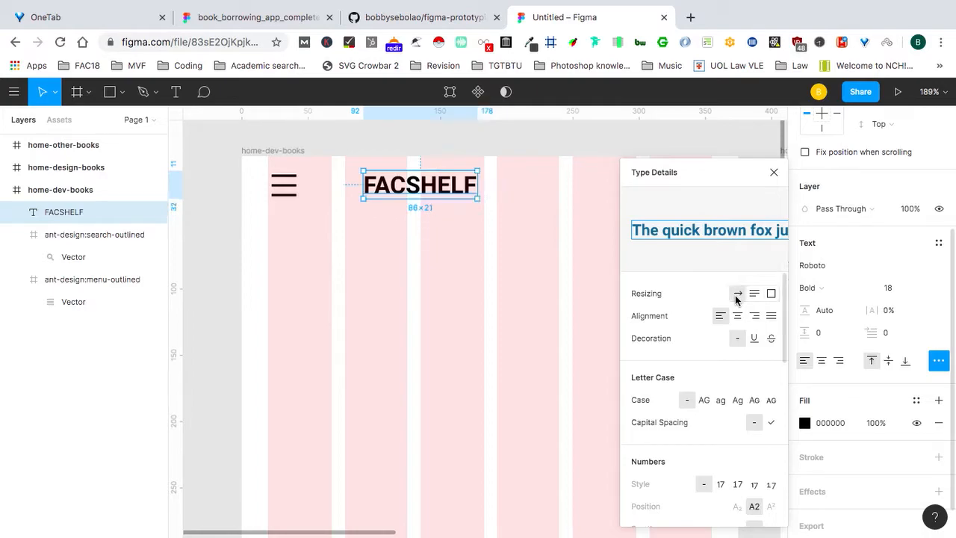
# Test the auto-width resizing by appending "dkbkfbvfkbvk" to the FACSHELF title and deleting the extra letters again.
pyautogui.doubleClick(415, 186)
pyautogui.press('Escape')
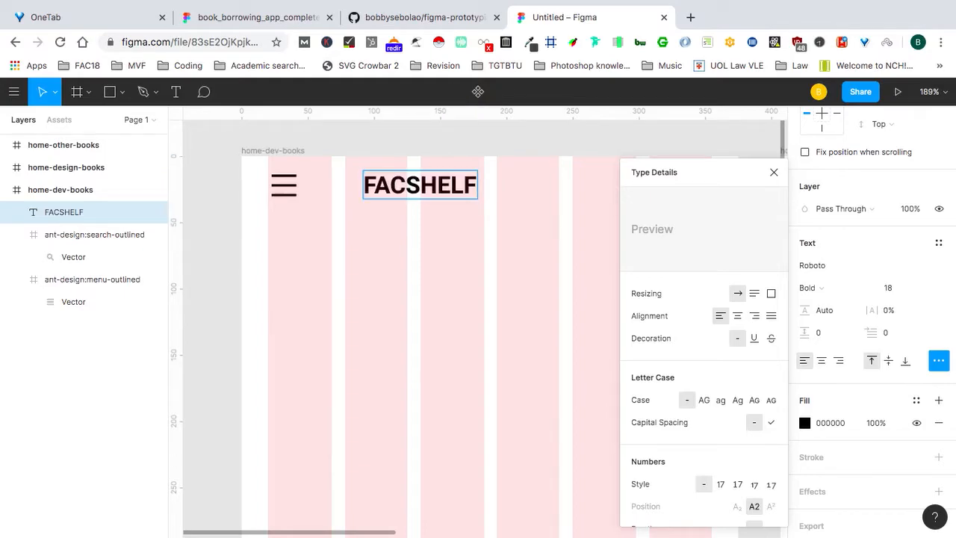
pyautogui.write('dkbkfbvfkbvk')
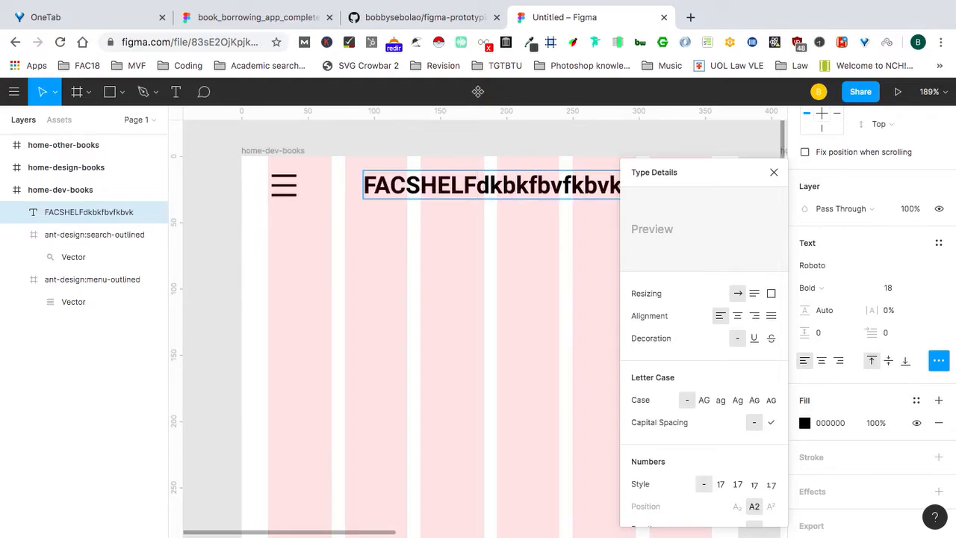
pyautogui.press('BackSpace')
pyautogui.press('BackSpace')
pyautogui.press('BackSpace')
pyautogui.press('BackSpace')
pyautogui.press('BackSpace')
pyautogui.press('BackSpace')
pyautogui.press('BackSpace')
pyautogui.press('BackSpace')
pyautogui.press('BackSpace')
pyautogui.press('BackSpace')
pyautogui.press('BackSpace')
pyautogui.press('BackSpace')
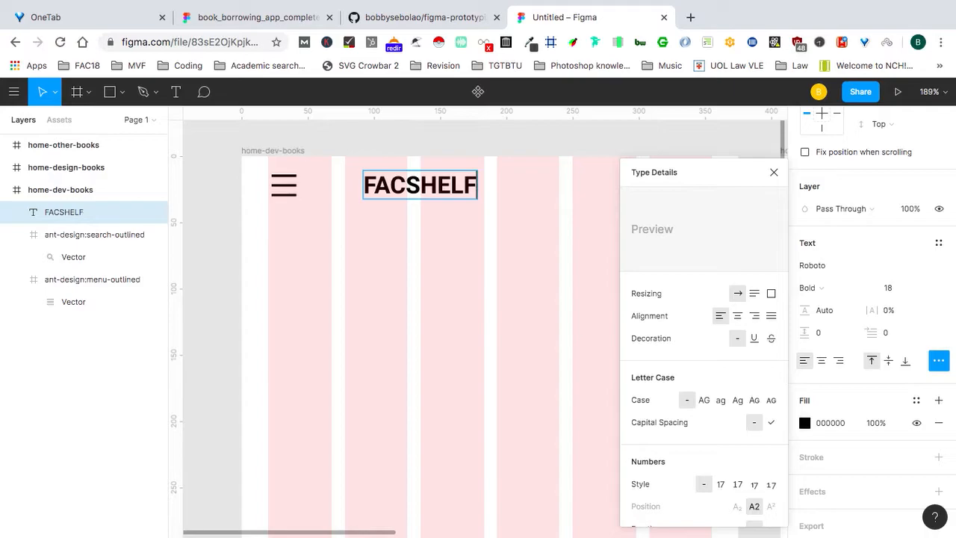
# Close the type details and move the FACSHELF title to about X 144, Y 13, midway between the two icons.
pyautogui.click(774, 171)
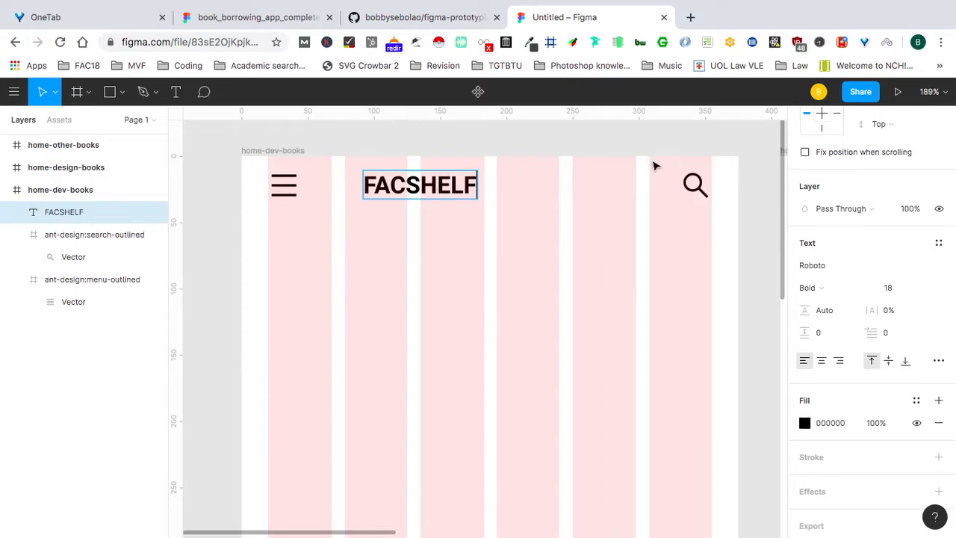
pyautogui.press('Escape')
pyautogui.click(410, 187)
pyautogui.moveTo(410, 187); pyautogui.dragTo(483, 193)
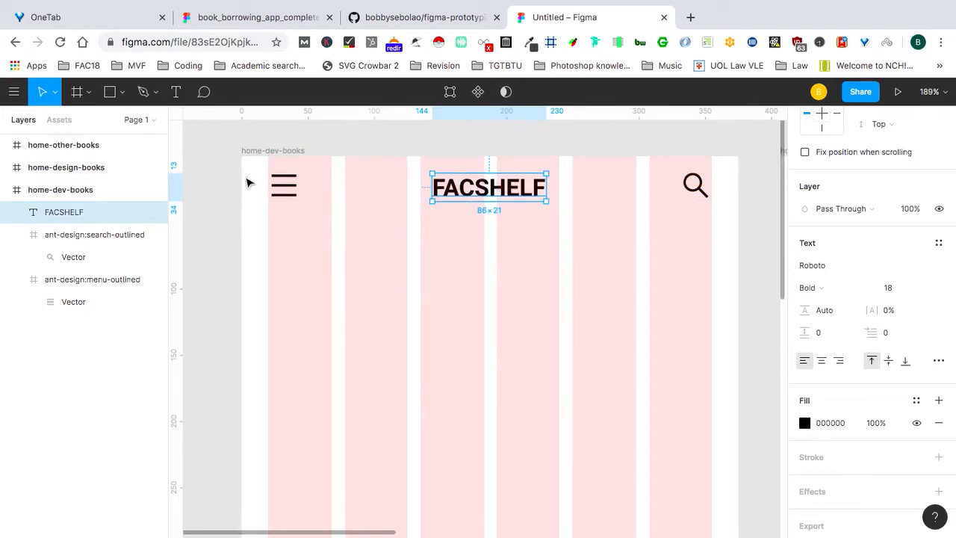
pyautogui.click(212, 214)
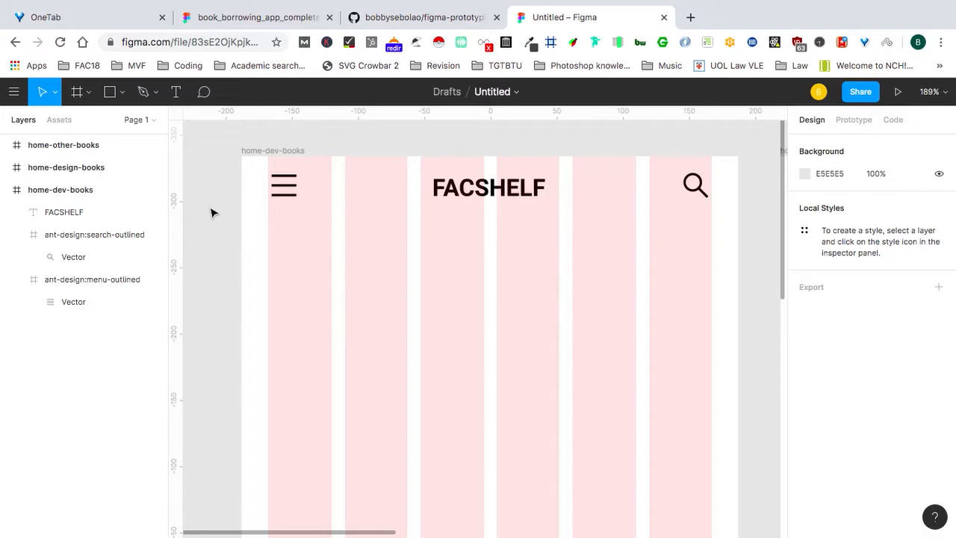
# Set the menu icon's Vector fill to F26969, taking the colour from the FACSHELF title in the book_borrowing_app_complete file.
pyautogui.click(259, 18)
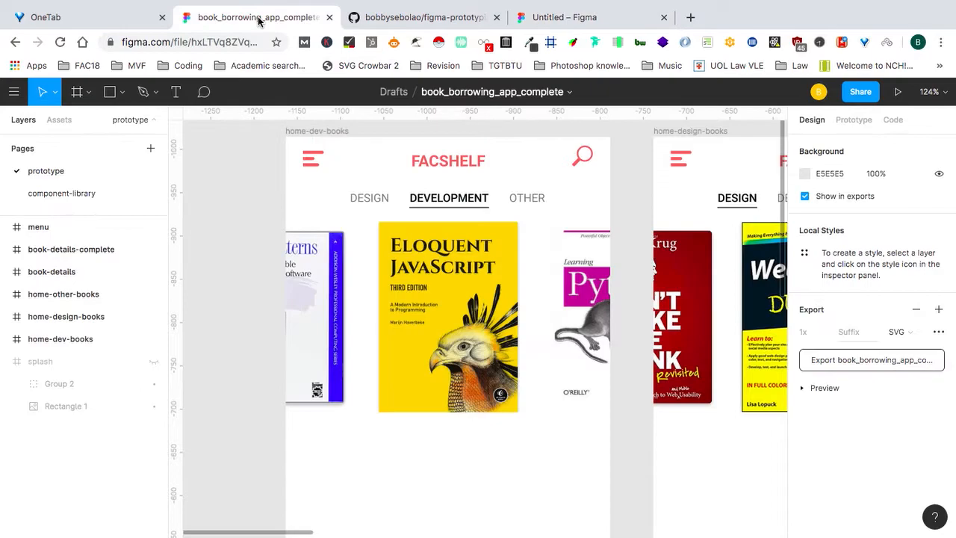
pyautogui.click(448, 160)
pyautogui.scroll(-5, 824, 418)
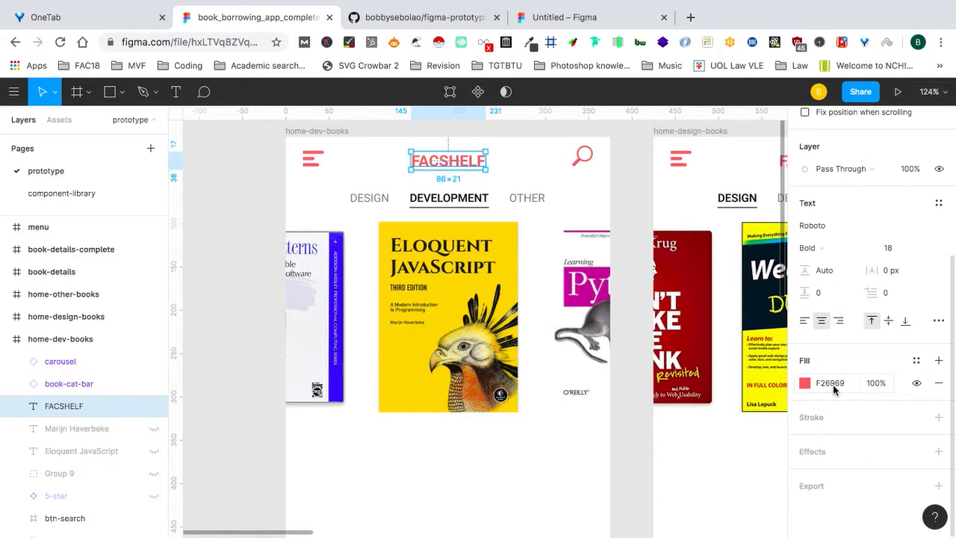
pyautogui.click(567, 14)
pyautogui.click(291, 189)
pyautogui.click(291, 190)
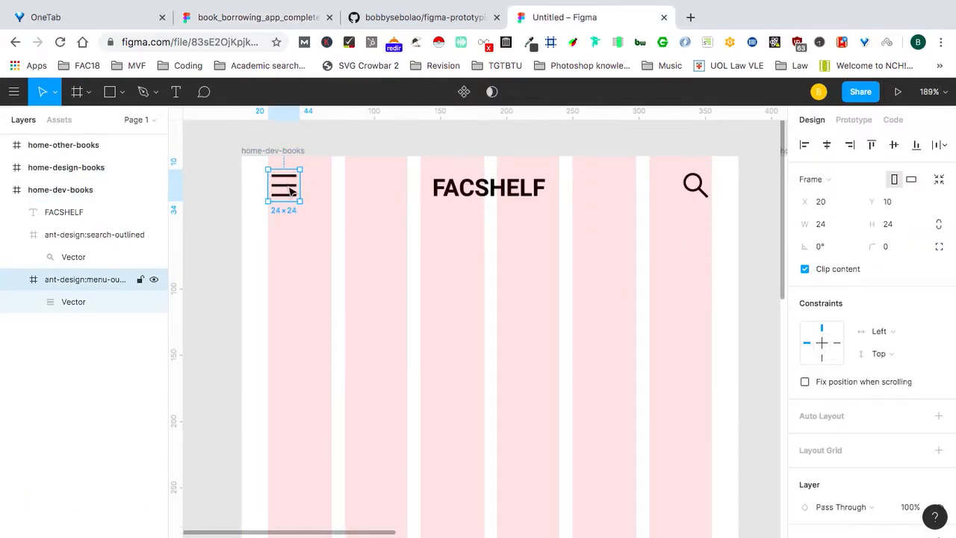
pyautogui.scroll(-3, 817, 374)
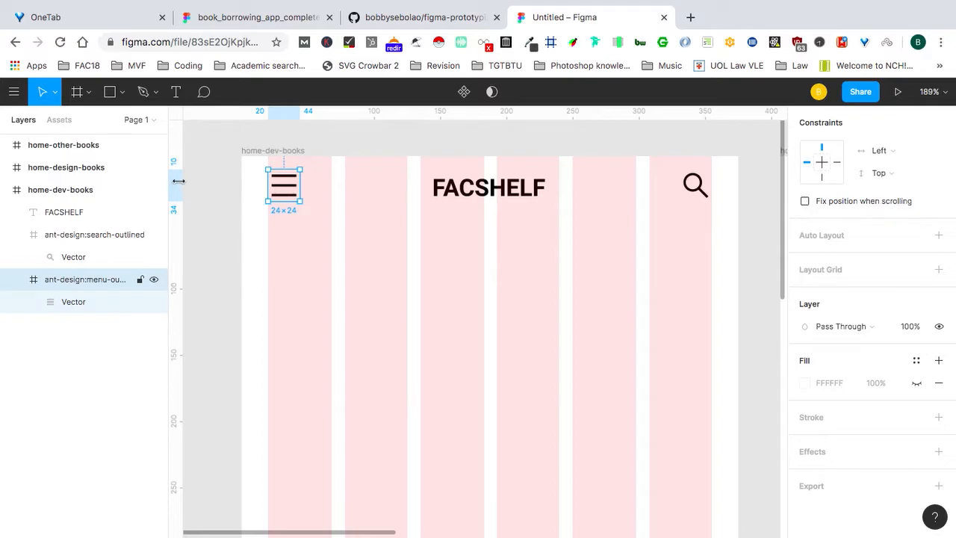
pyautogui.click(91, 305)
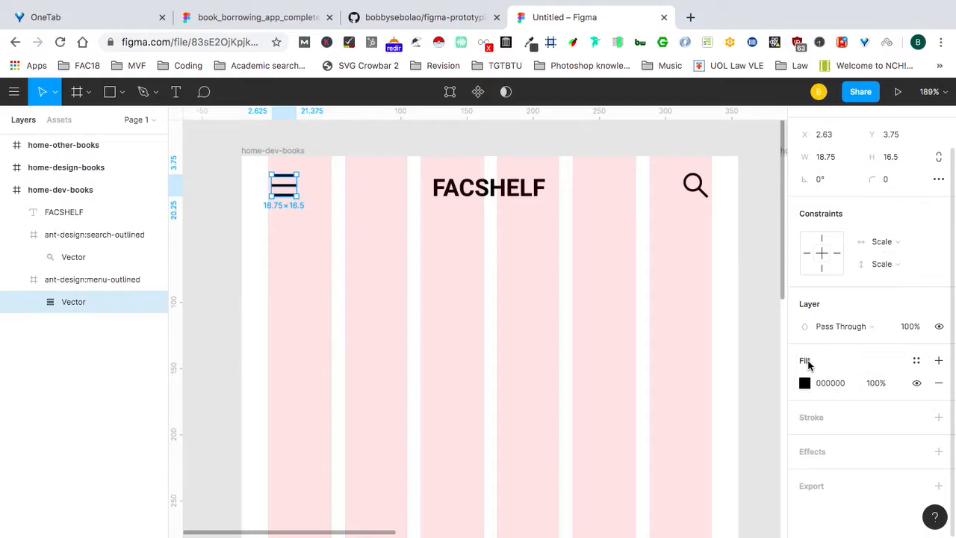
pyautogui.click(836, 385)
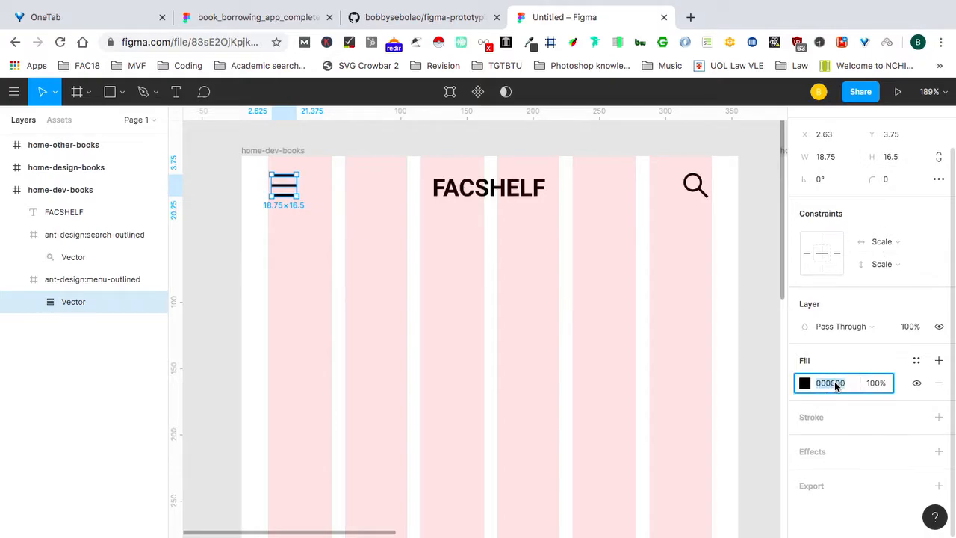
pyautogui.write('F26')
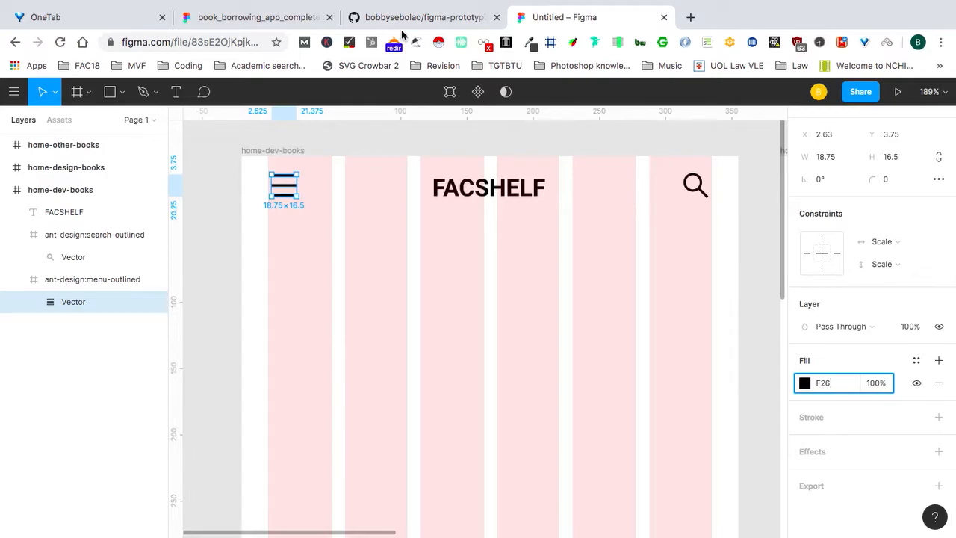
pyautogui.click(234, 21)
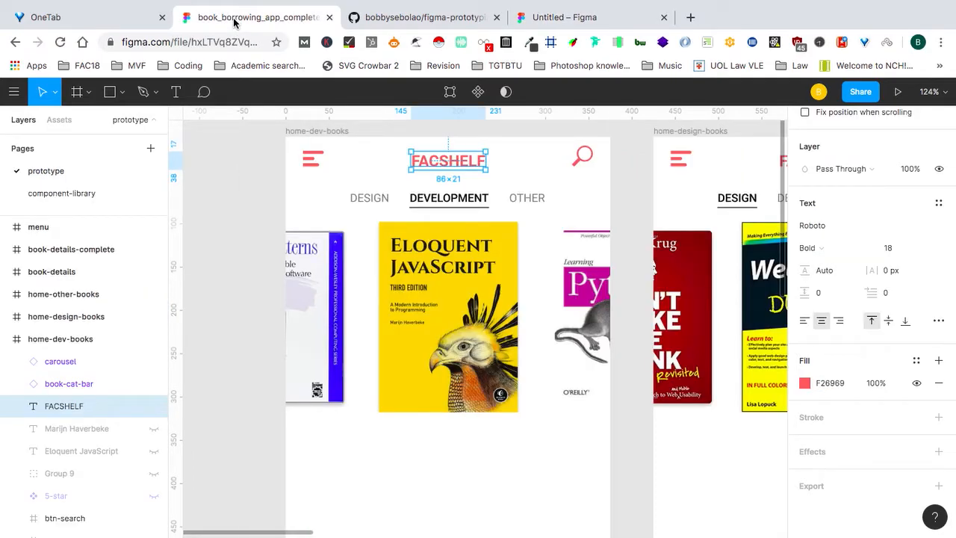
pyautogui.click(580, 16)
pyautogui.click(825, 384)
pyautogui.write('f26')
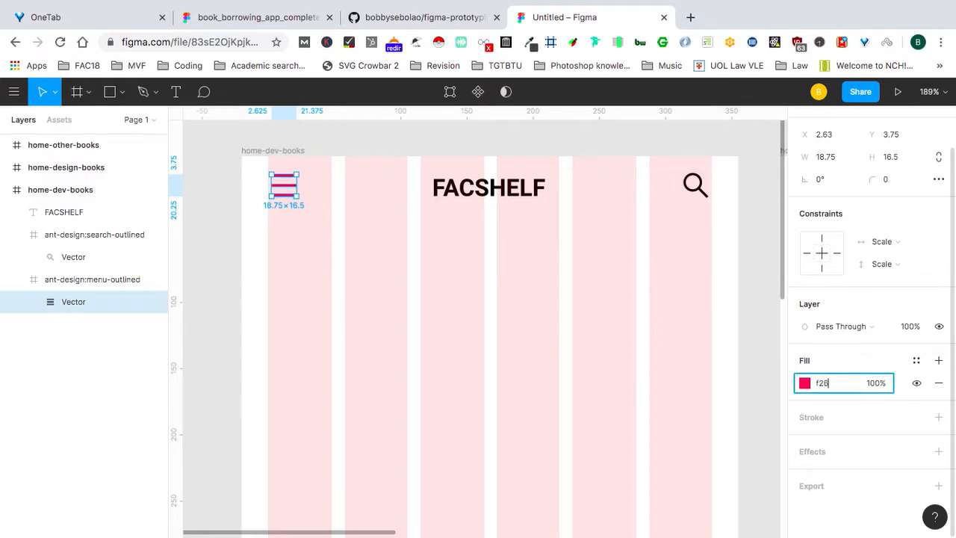
pyautogui.write('969')
pyautogui.press('Return')
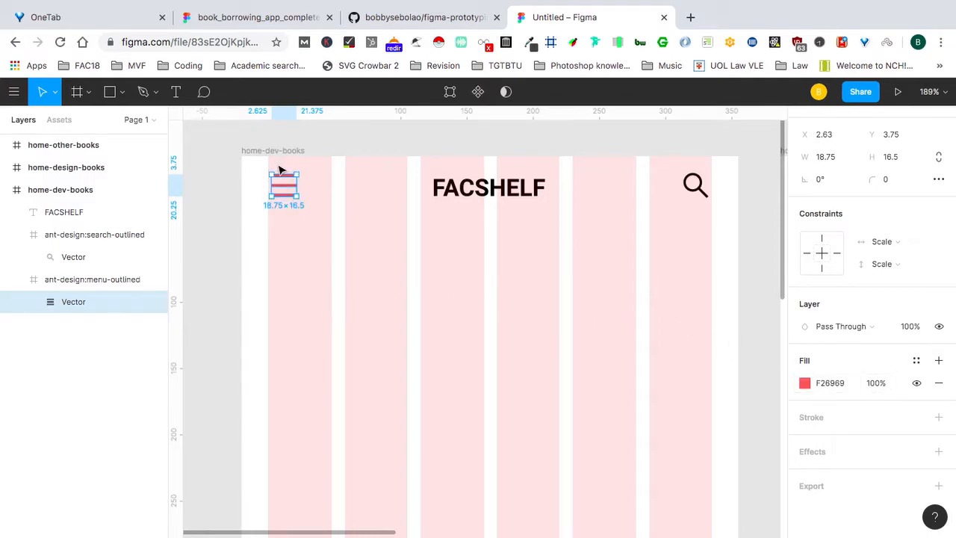
pyautogui.scroll(5, 280, 170)
pyautogui.scroll(-3, 280, 170)
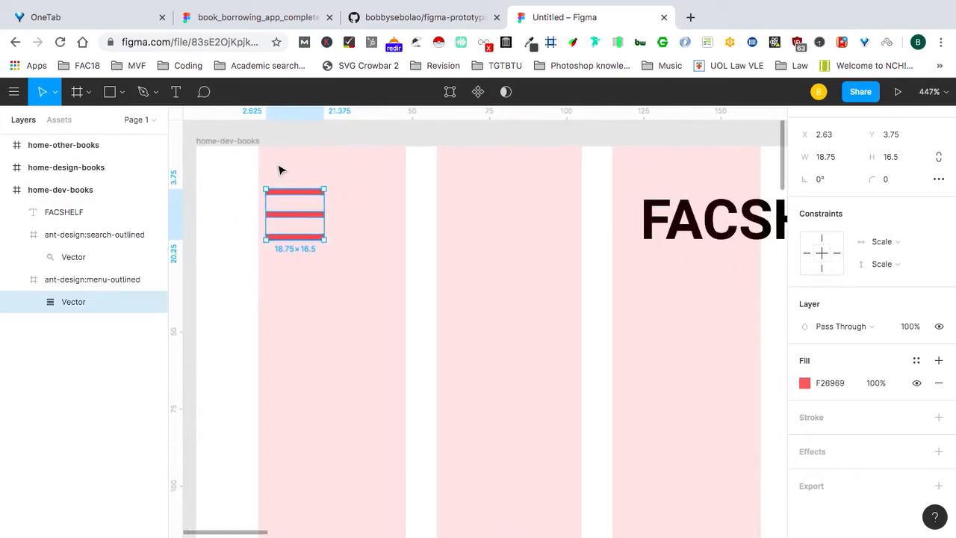
pyautogui.hscroll(5, 280, 171)
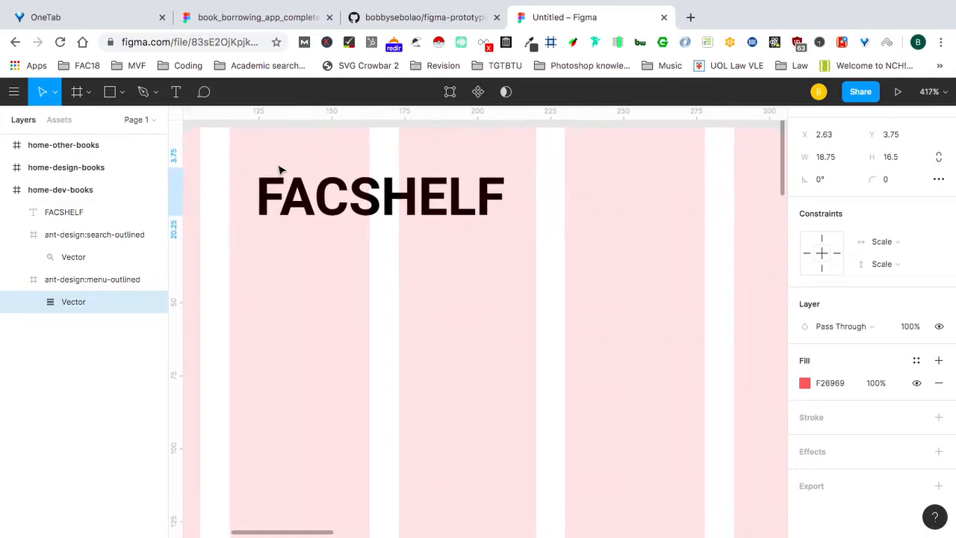
# Copy the properties of the menu icon's Vector layer in the home-dev-books frame.
pyautogui.scroll(-5, 278, 168)
pyautogui.hscroll(-3, 229, 179)
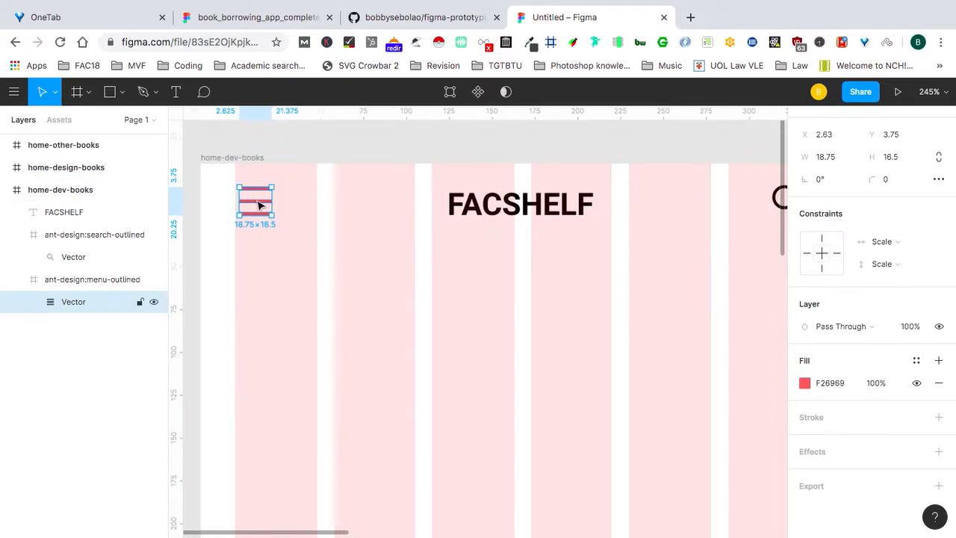
pyautogui.hscroll(4, 259, 204)
pyautogui.hscroll(-5, 260, 204)
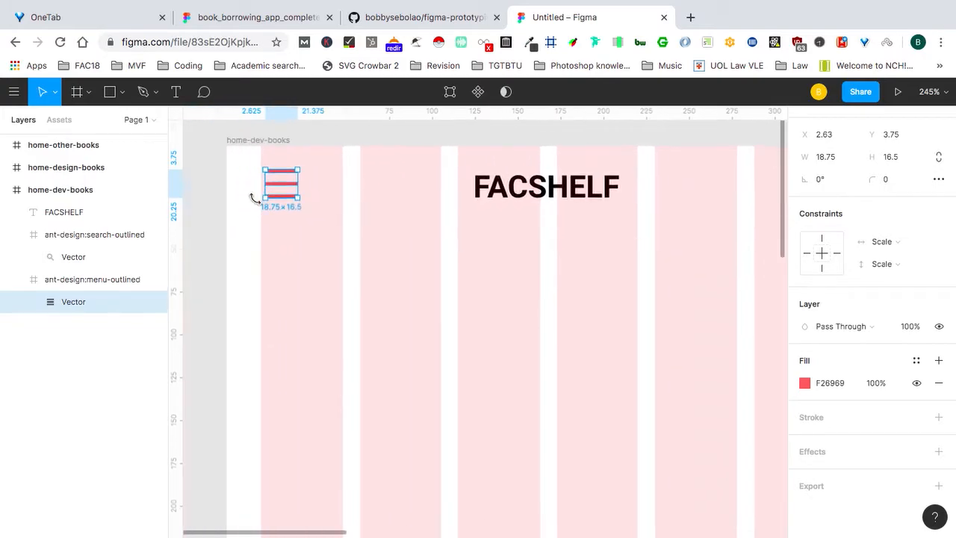
pyautogui.rightClick(291, 188)
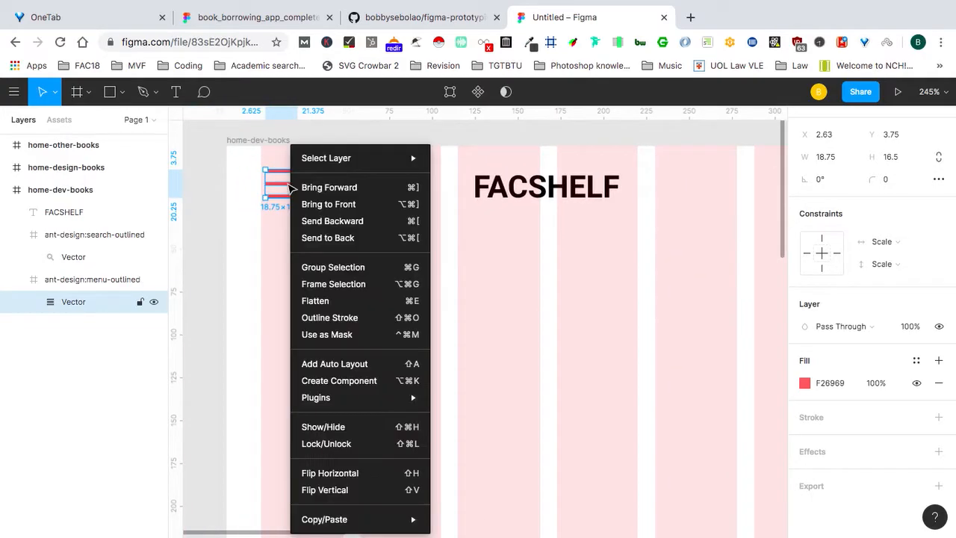
pyautogui.moveTo(345, 163)
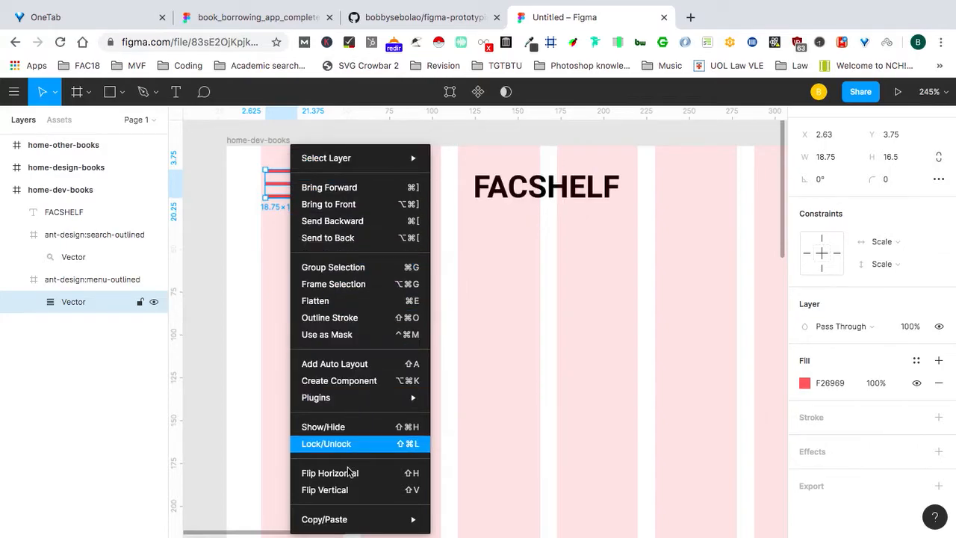
pyautogui.moveTo(356, 518)
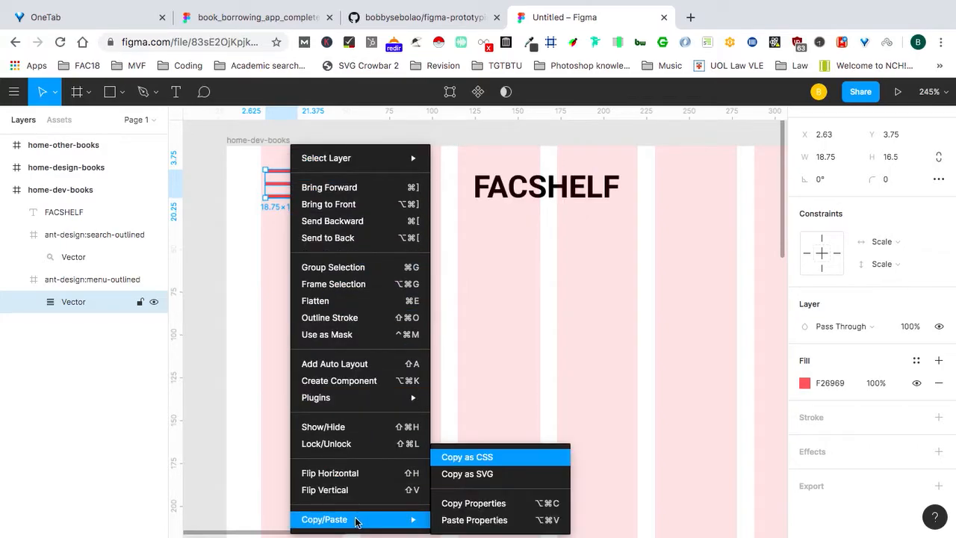
pyautogui.click(472, 508)
# Paste the copied properties onto the search icon's Vector layer to give it the F26969 fill.
pyautogui.hscroll(2, 535, 338)
pyautogui.hscroll(2, 533, 338)
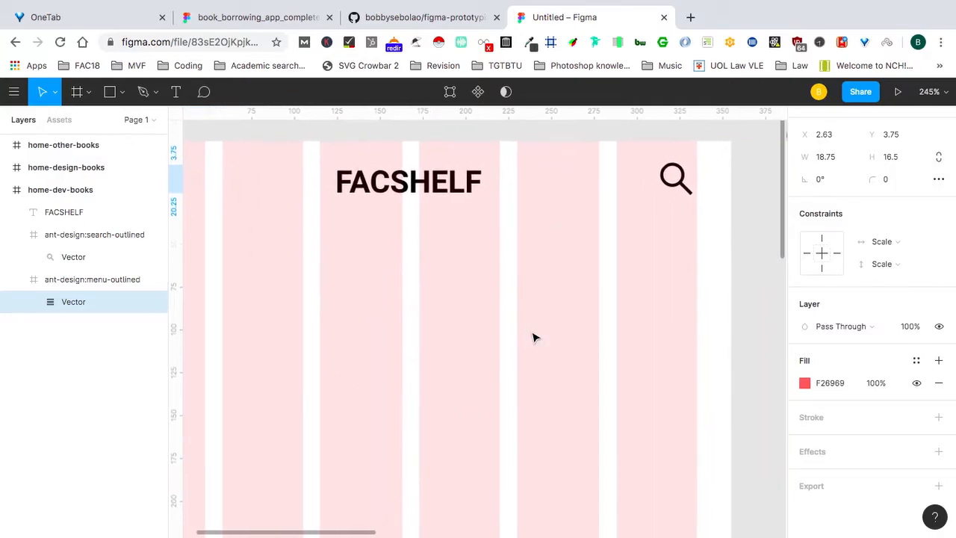
pyautogui.click(677, 188)
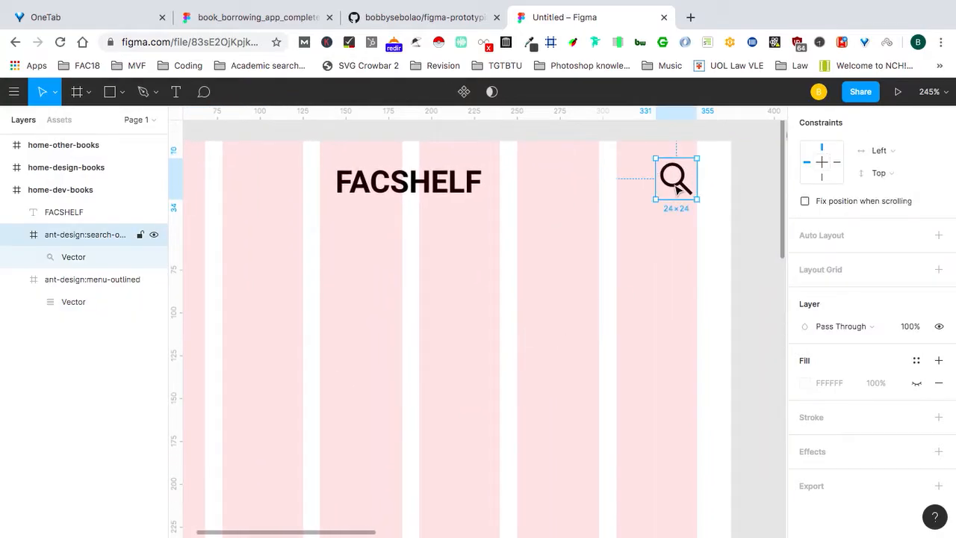
pyautogui.click(74, 257)
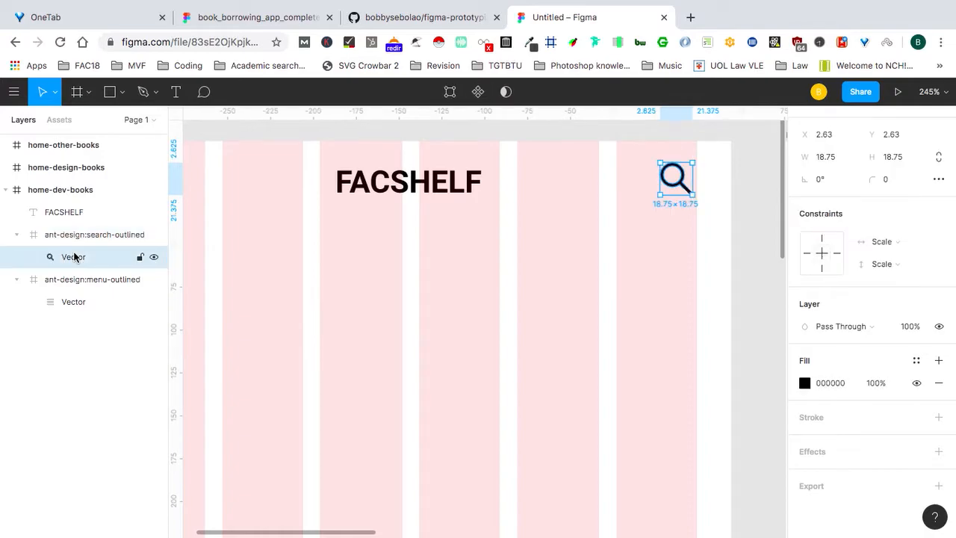
pyautogui.rightClick(676, 189)
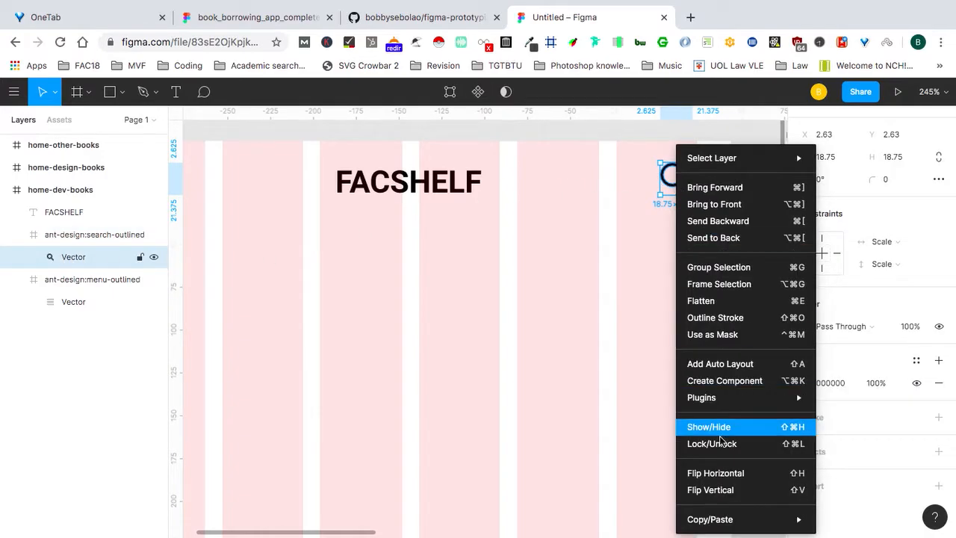
pyautogui.moveTo(723, 523)
pyautogui.click(835, 521)
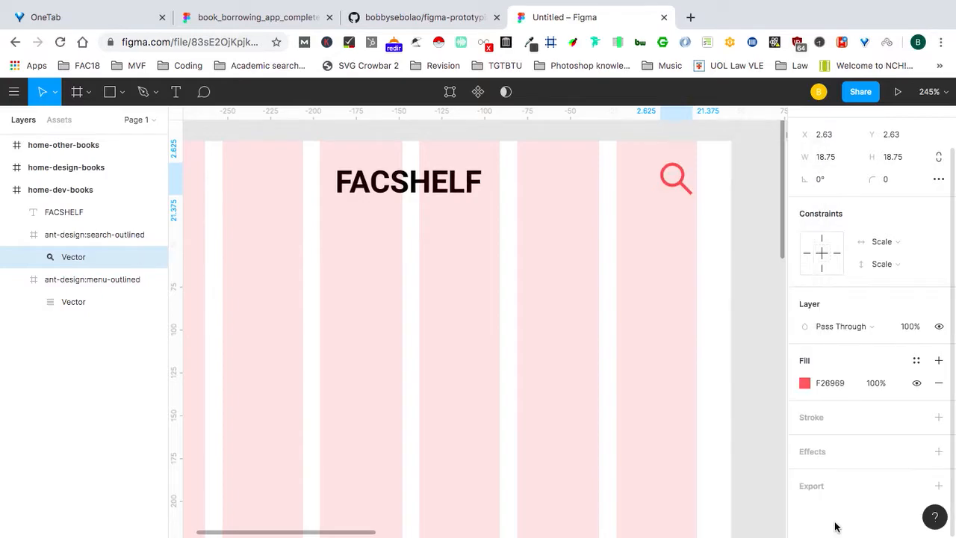
# Paste the same copied properties onto the FACSHELF title to give it the F26969 fill, and deselect it.
pyautogui.scroll(-3, 544, 226)
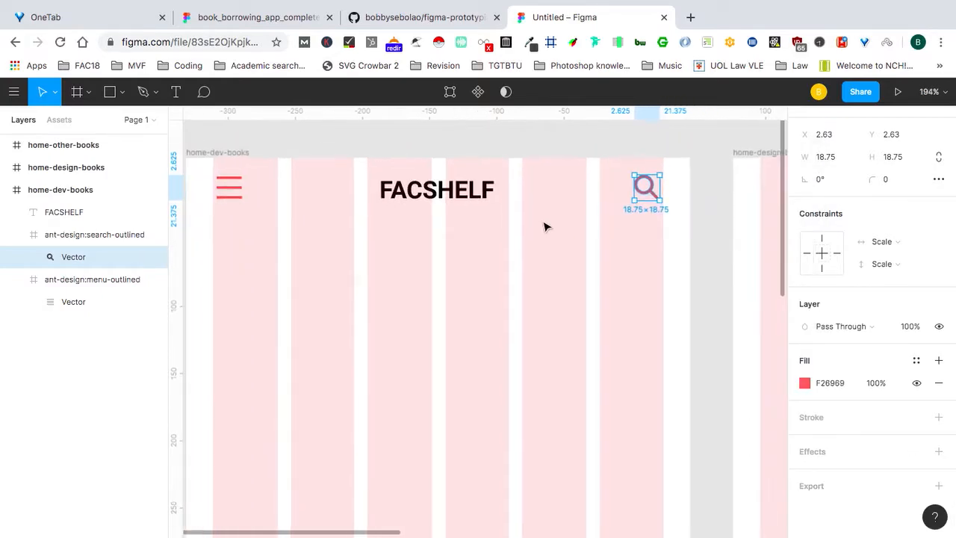
pyautogui.hscroll(-2, 544, 225)
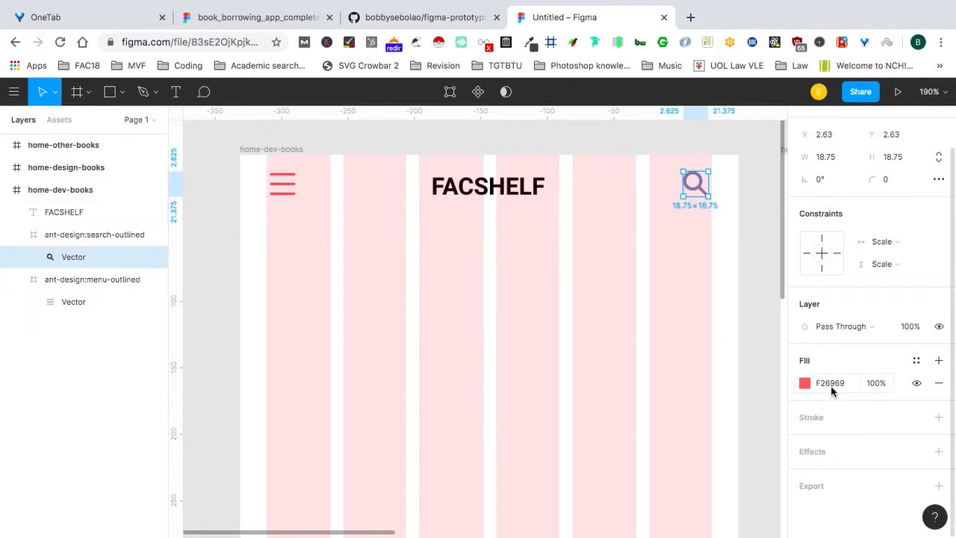
pyautogui.click(490, 191)
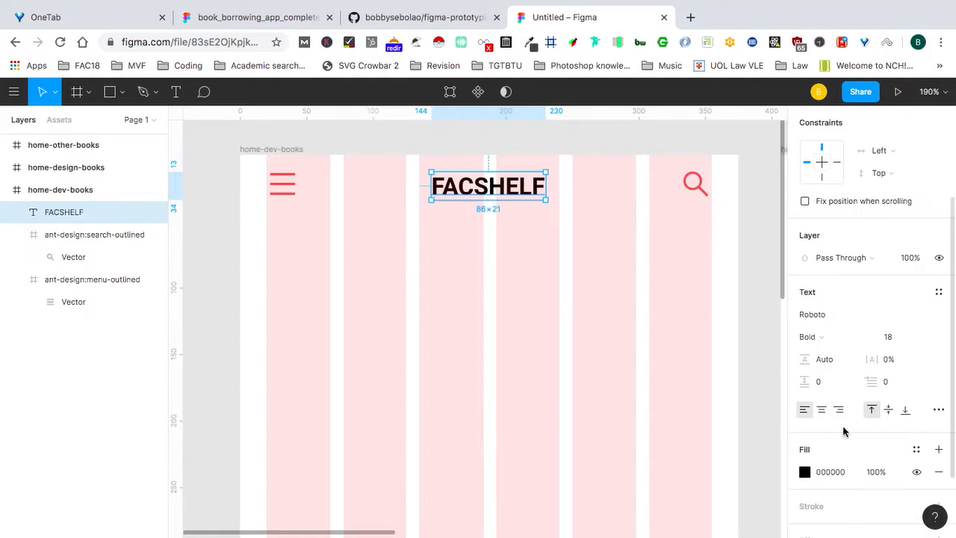
pyautogui.rightClick(490, 190)
pyautogui.moveTo(570, 521)
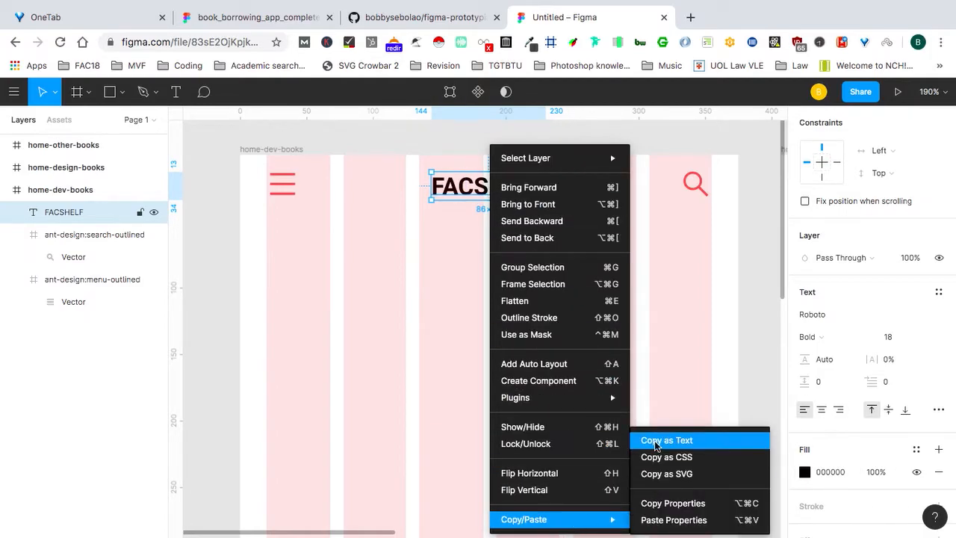
pyautogui.click(669, 520)
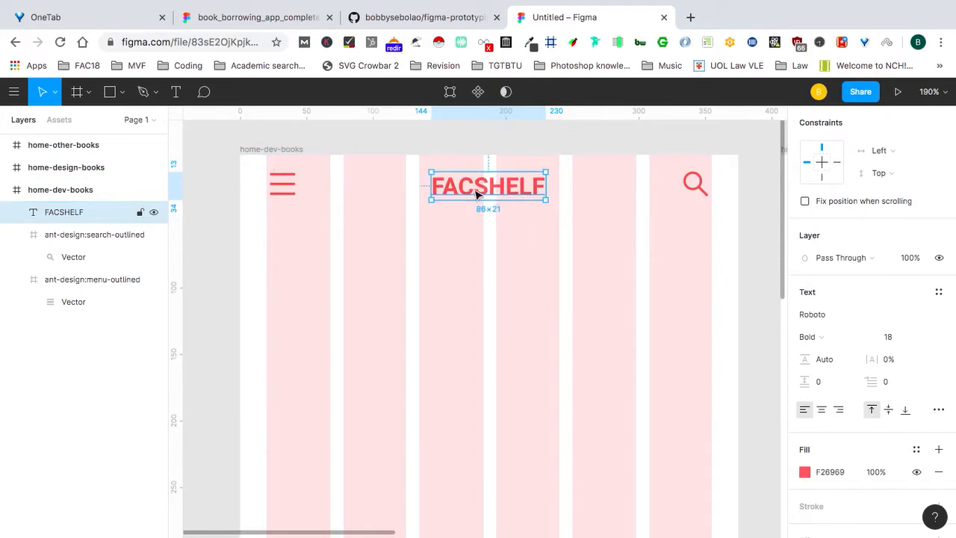
pyautogui.click(209, 215)
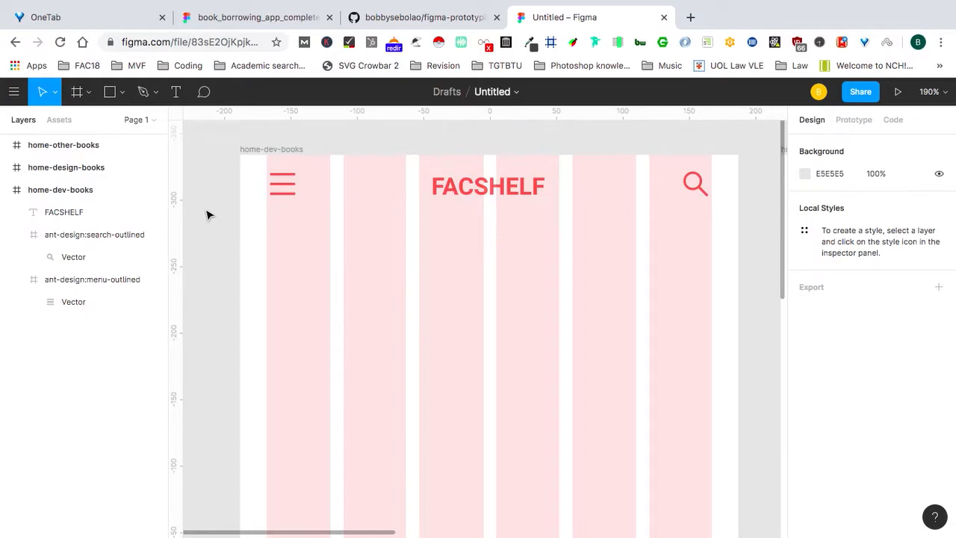
# Group the menu icon, FACSHELF title and search icon of the home-dev-books header.
pyautogui.scroll(-5, 207, 215)
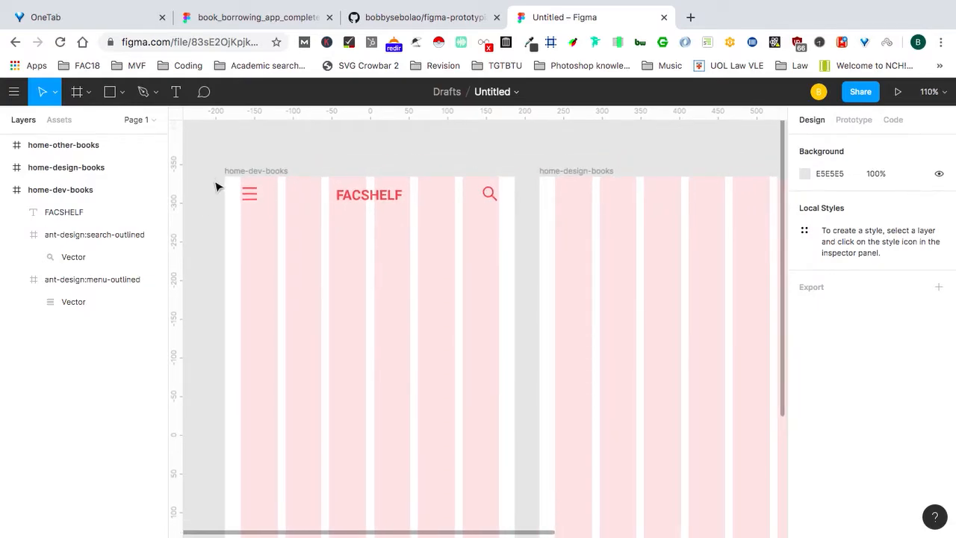
pyautogui.scroll(-3, 216, 186)
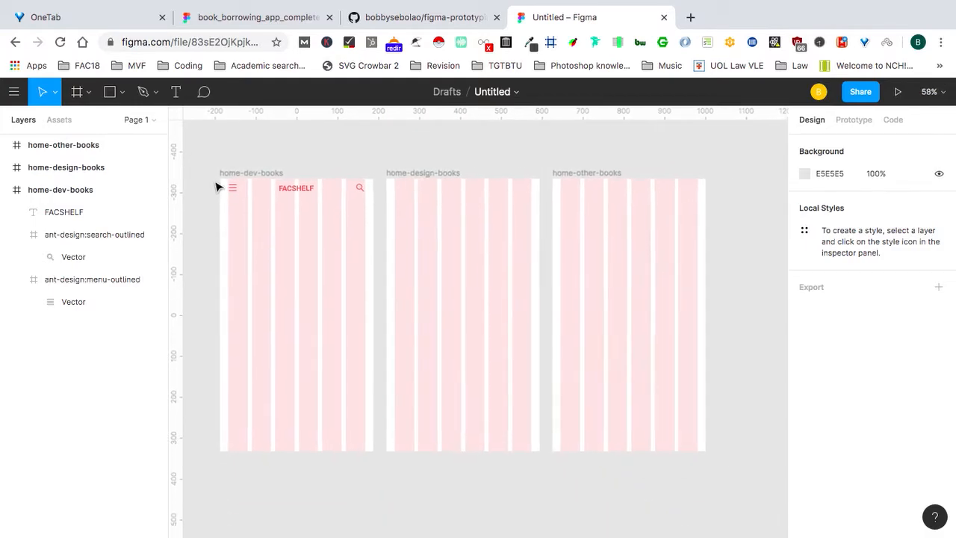
pyautogui.moveTo(214, 182); pyautogui.dragTo(410, 197)
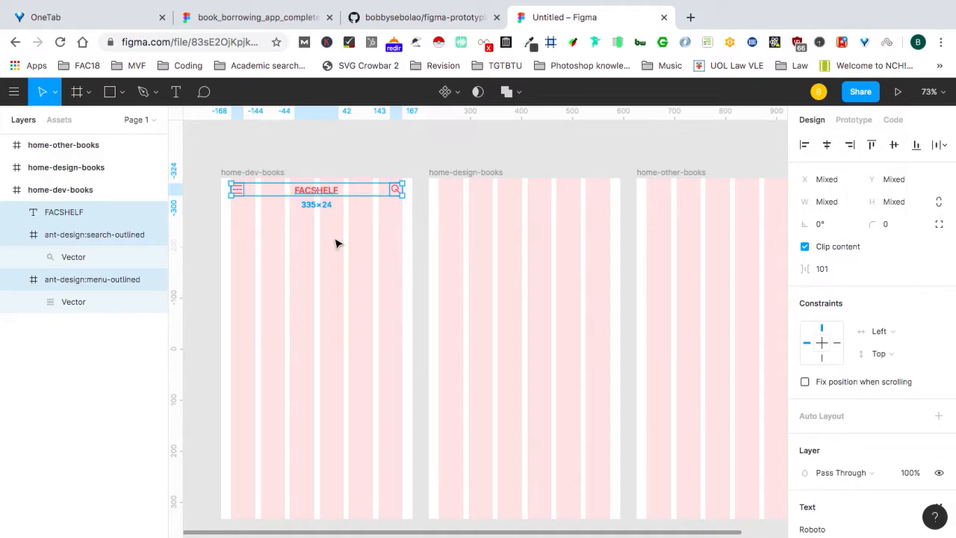
pyautogui.hotkey('ctrl', 'g')
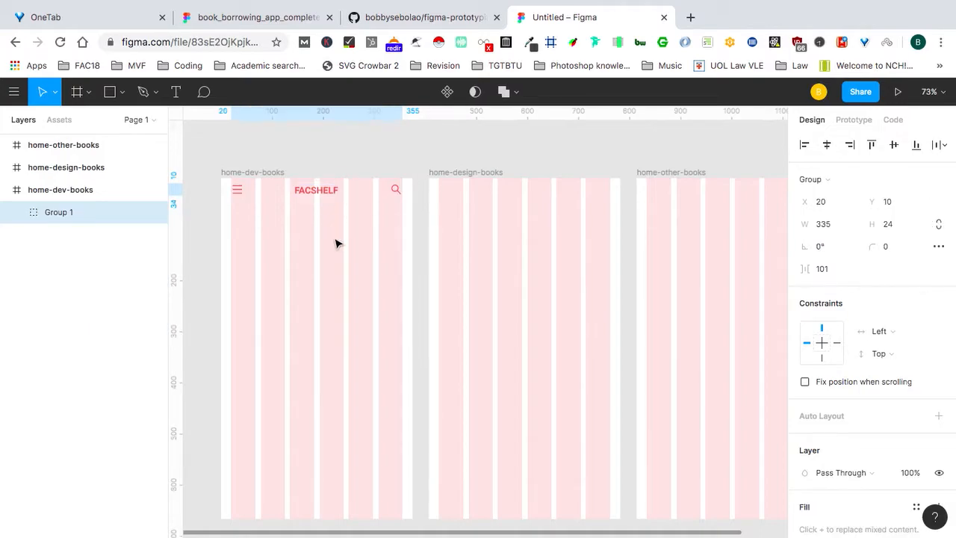
# Test moving the header group, undo that, and place copies at about X 20, Y 15 in home-design-books and X 8, Y 11 in home-other-books.
pyautogui.moveTo(316, 193); pyautogui.dragTo(317, 210)
pyautogui.hotkey('ctrl', 'z')
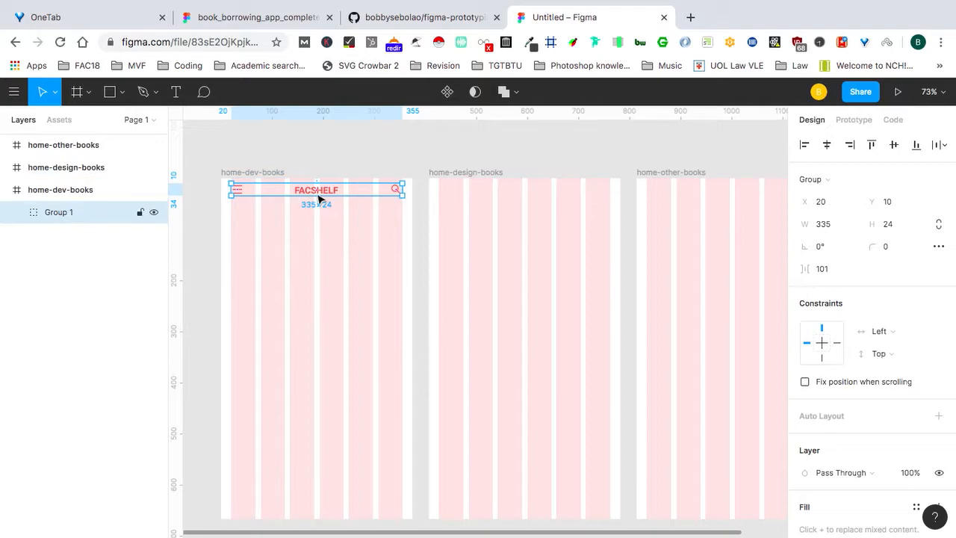
pyautogui.moveTo(323, 193); pyautogui.dragTo(732, 193)
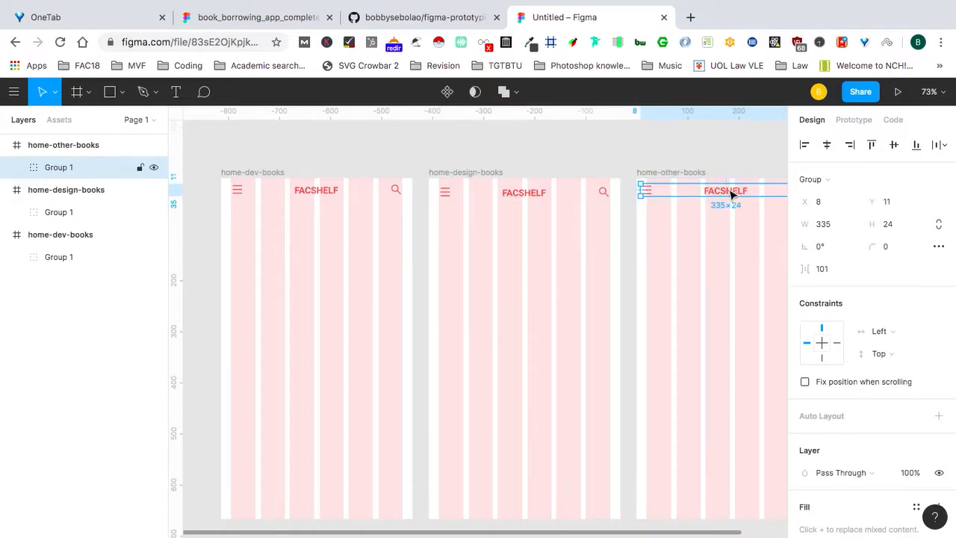
# Set the fill of the FACSHELF title inside the home-dev-books header group to blue 3A66FF.
pyautogui.scroll(5, 346, 204)
pyautogui.click(347, 204)
pyautogui.doubleClick(401, 203)
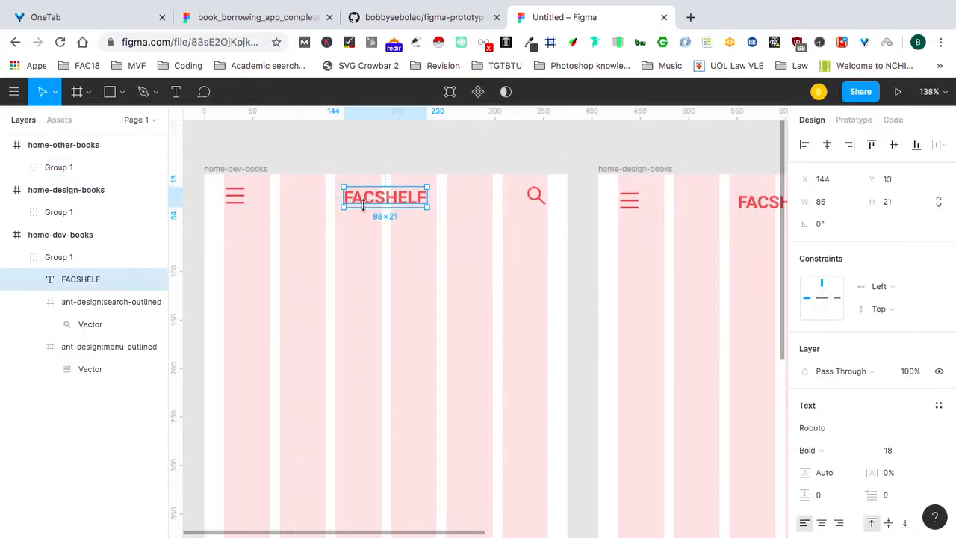
pyautogui.scroll(-4, 840, 441)
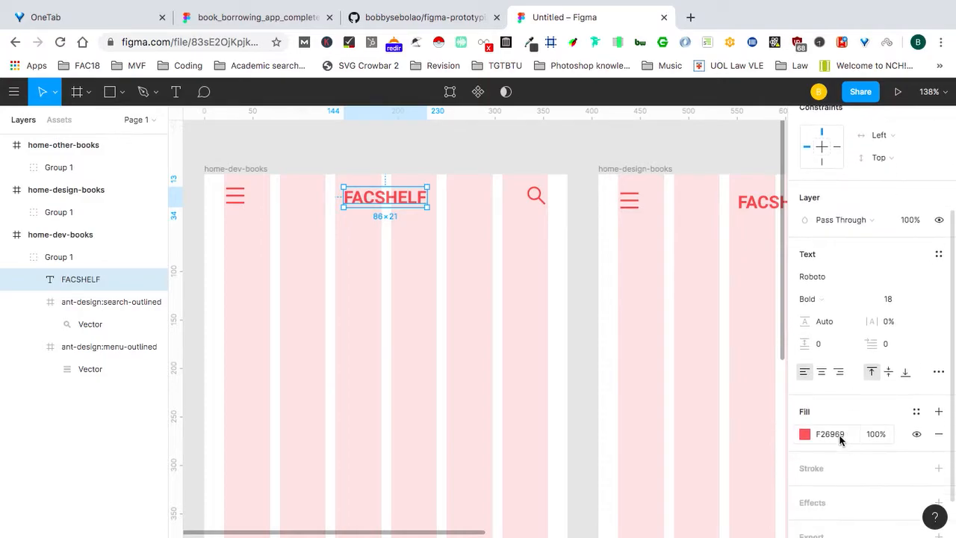
pyautogui.click(805, 434)
pyautogui.click(736, 372)
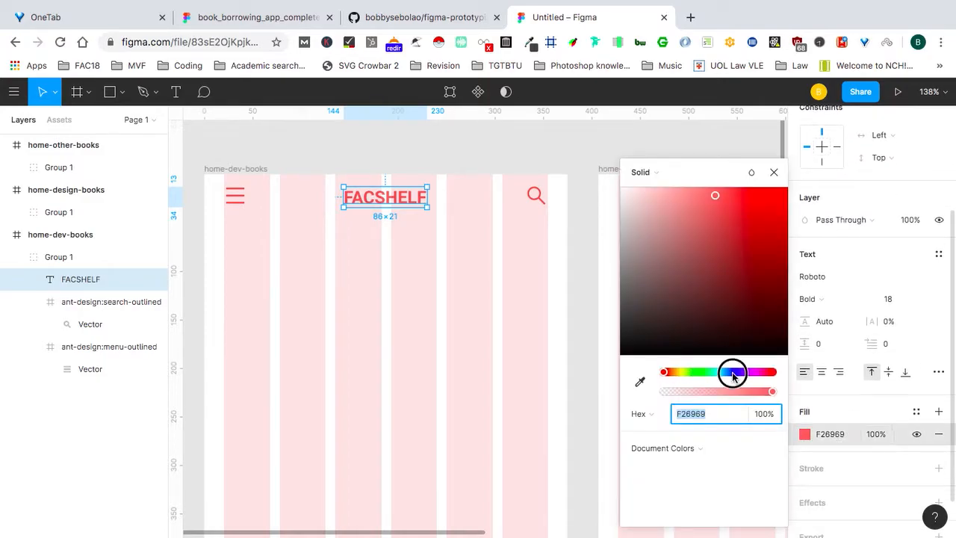
pyautogui.moveTo(717, 276); pyautogui.dragTo(750, 190)
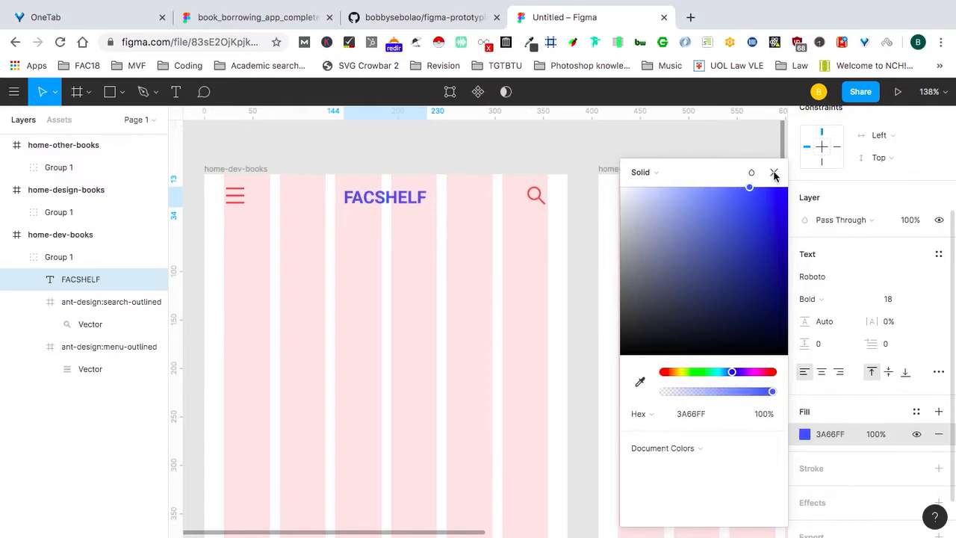
pyautogui.click(774, 172)
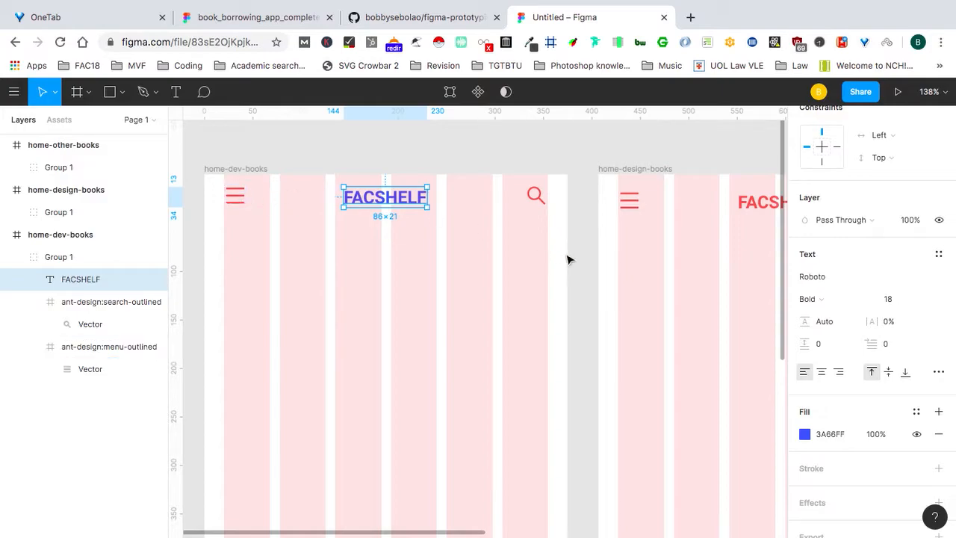
# Compare the headers across the three frames, and undo the title's blue fill, the header copies and the grouping.
pyautogui.hscroll(5, 568, 260)
pyautogui.scroll(-3, 568, 260)
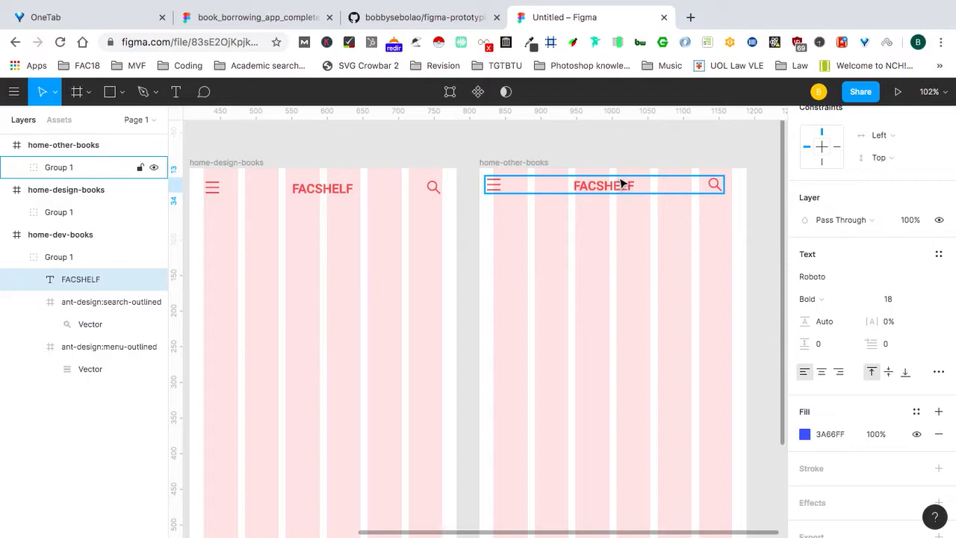
pyautogui.hscroll(-10, 620, 183)
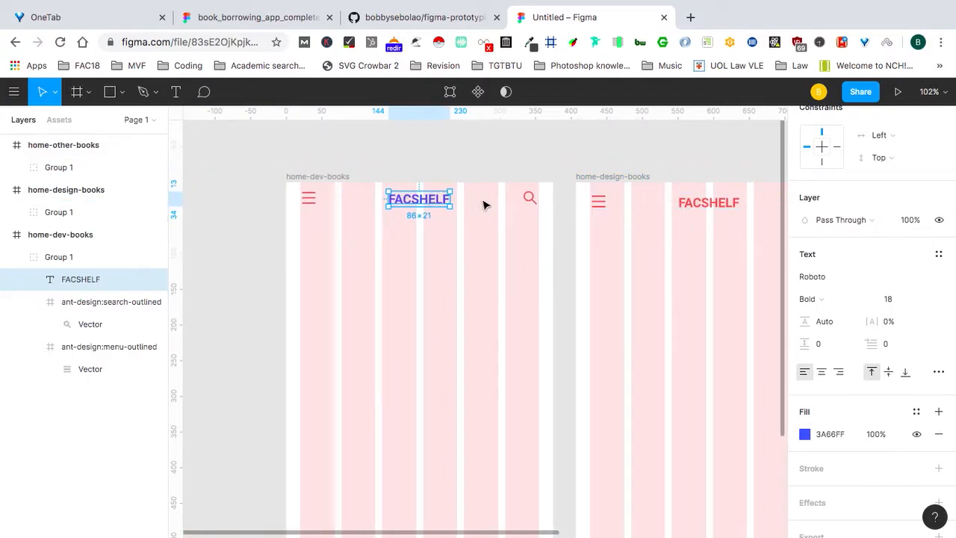
pyautogui.click(467, 152)
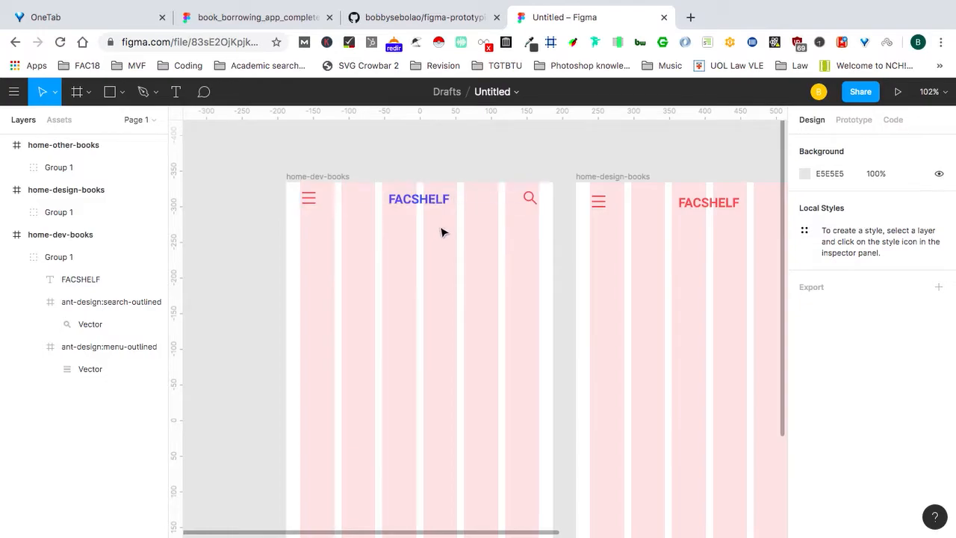
pyautogui.scroll(-5, 443, 234)
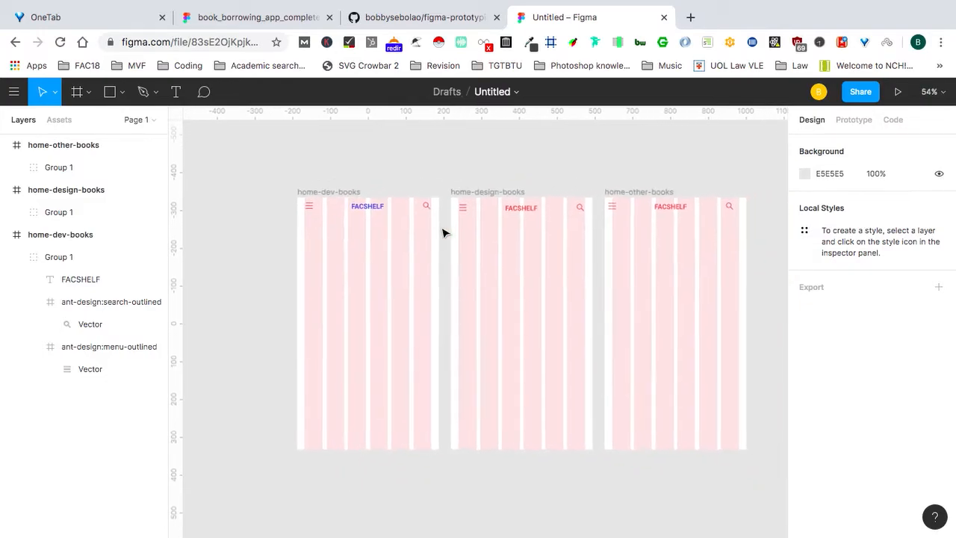
pyautogui.scroll(2, 443, 234)
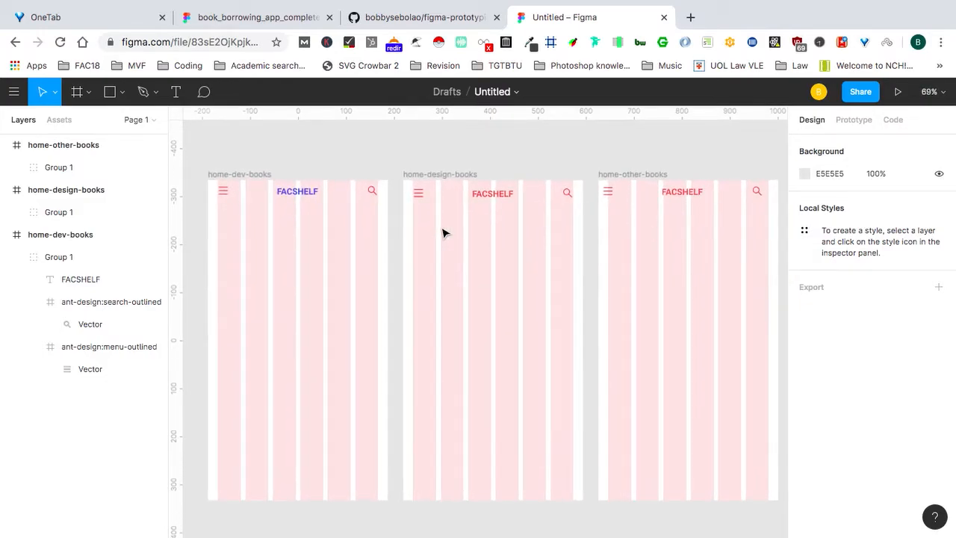
pyautogui.press('super+z')
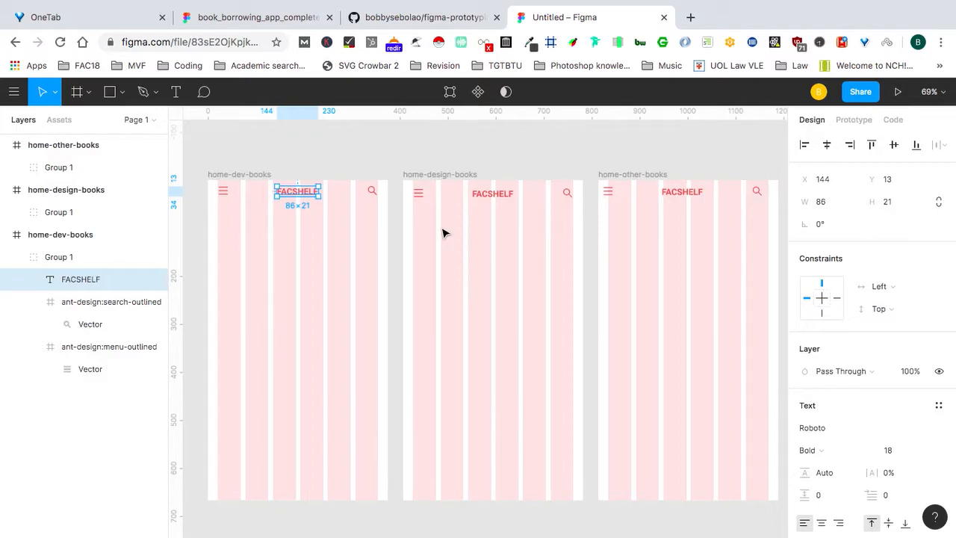
pyautogui.press('super+z')
pyautogui.press('super+z')
pyautogui.press('super+z')
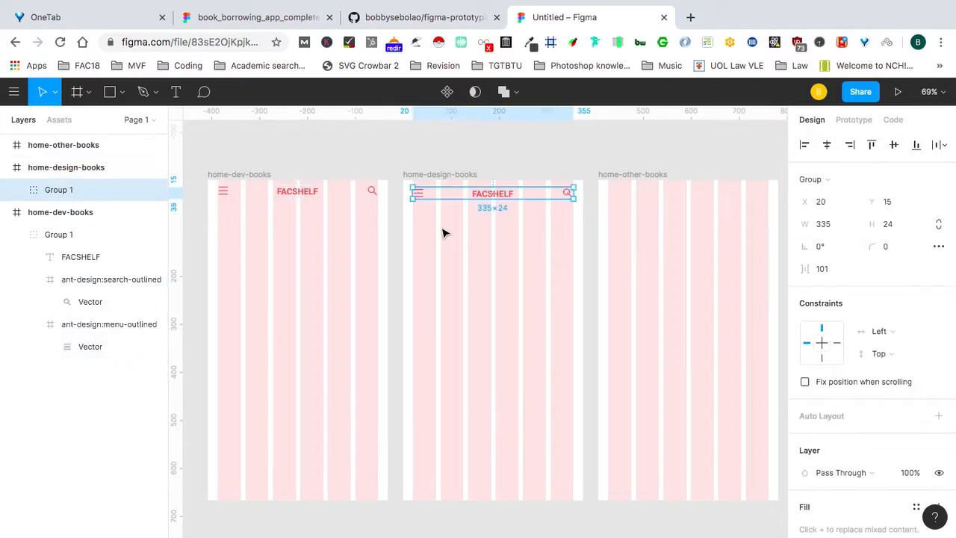
pyautogui.press('super+z')
pyautogui.press('super+shift+g')
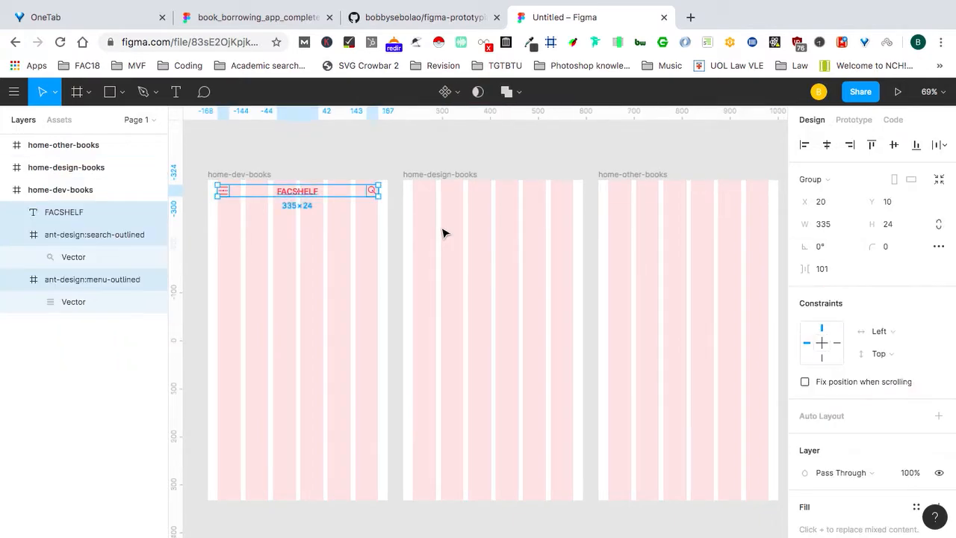
# Create a component from the menu icon, FACSHELF title and search icon of the home-dev-books header, and review its nested layers.
pyautogui.scroll(5, 442, 233)
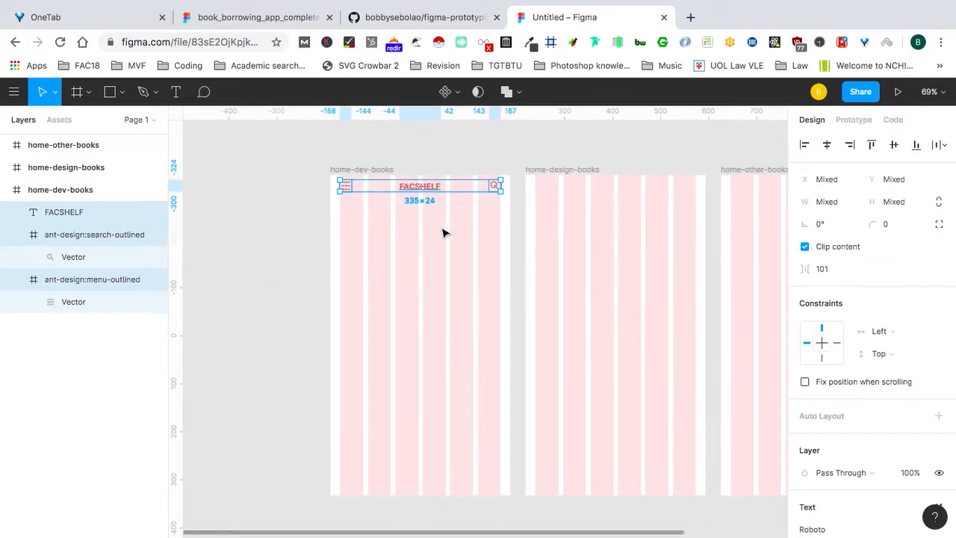
pyautogui.scroll(6, 443, 233)
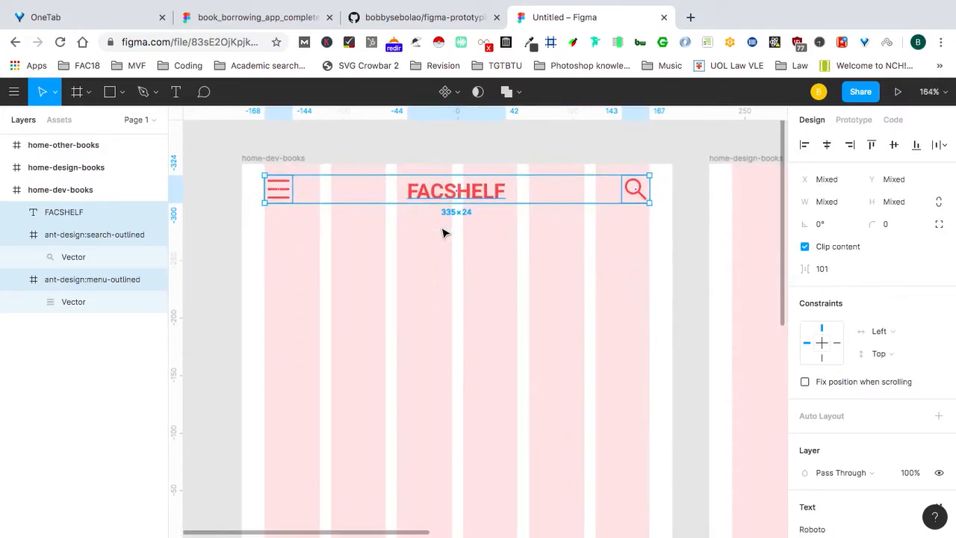
pyautogui.click(396, 152)
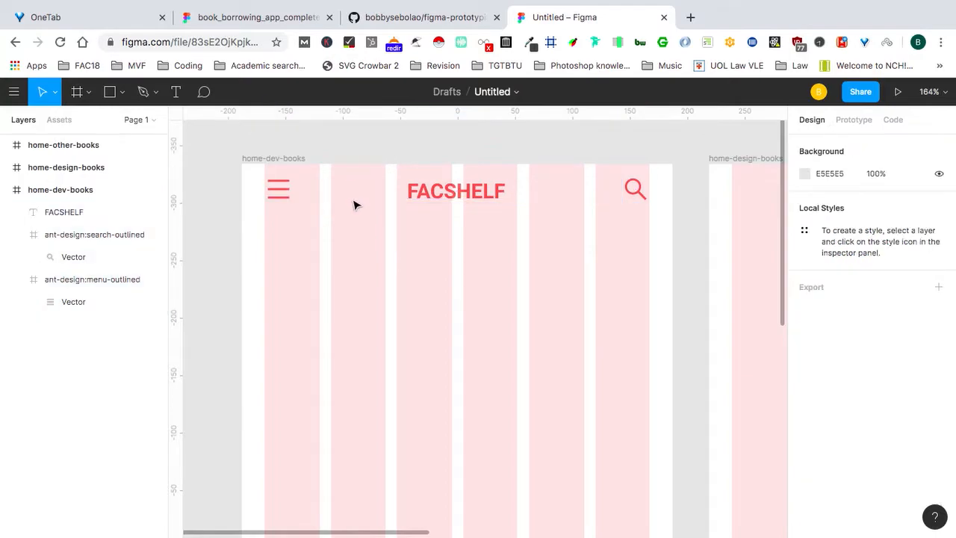
pyautogui.click(692, 224)
pyautogui.moveTo(692, 224); pyautogui.dragTo(220, 180)
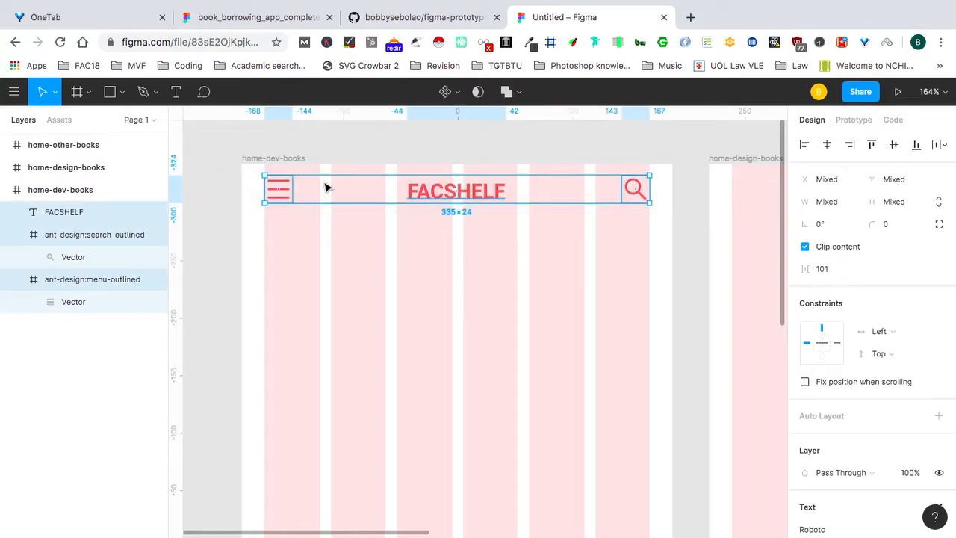
pyautogui.click(445, 92)
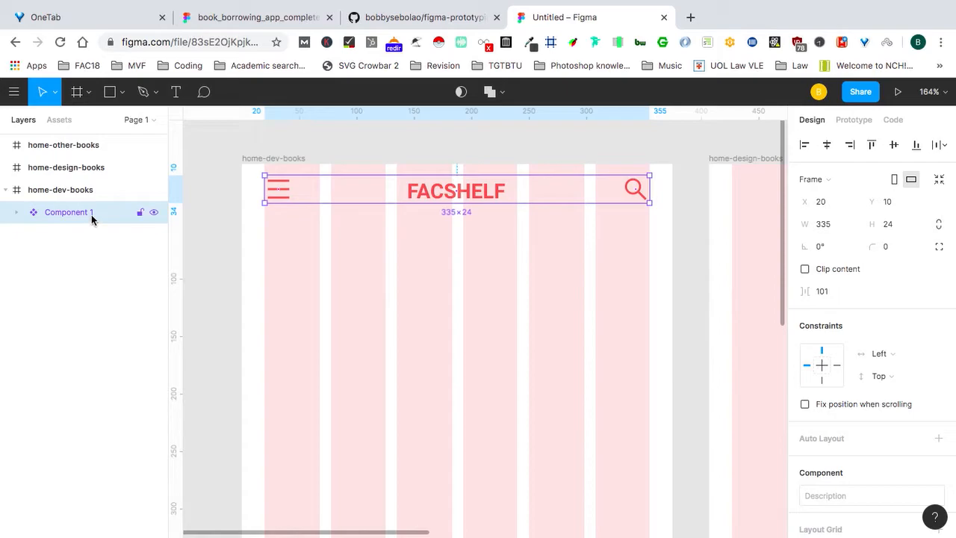
pyautogui.click(15, 216)
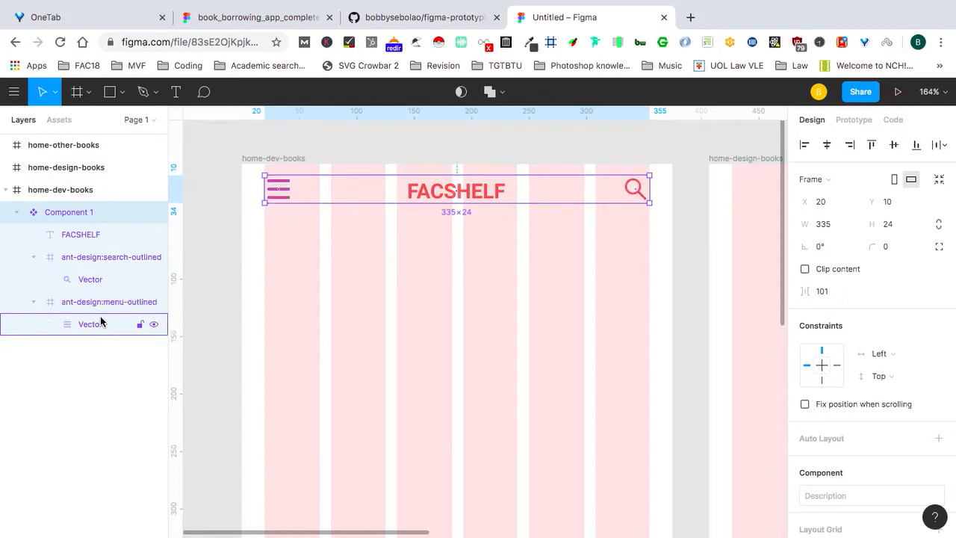
pyautogui.click(17, 215)
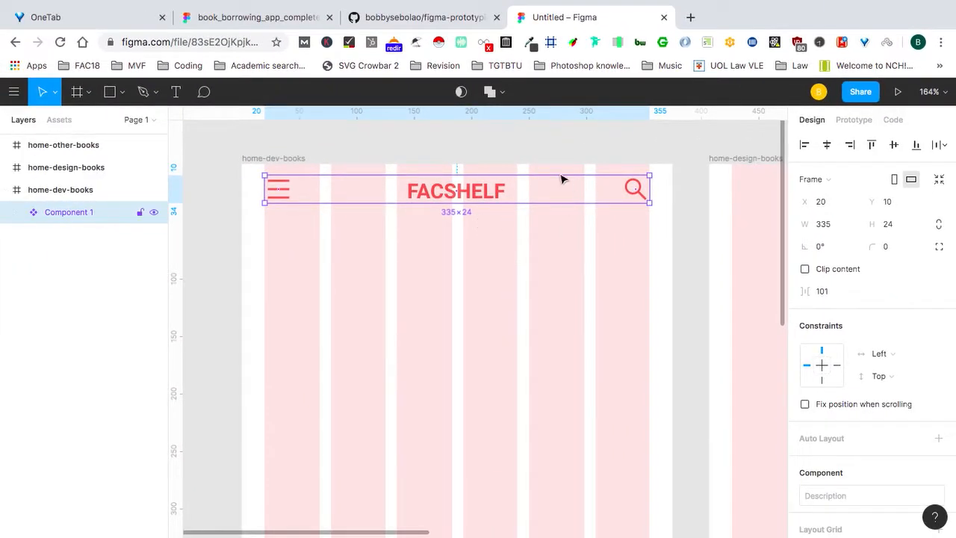
# Place an instance of the header component in home-design-books at X 20, Y 14.
pyautogui.scroll(-3, 512, 189)
pyautogui.hscroll(2, 412, 182)
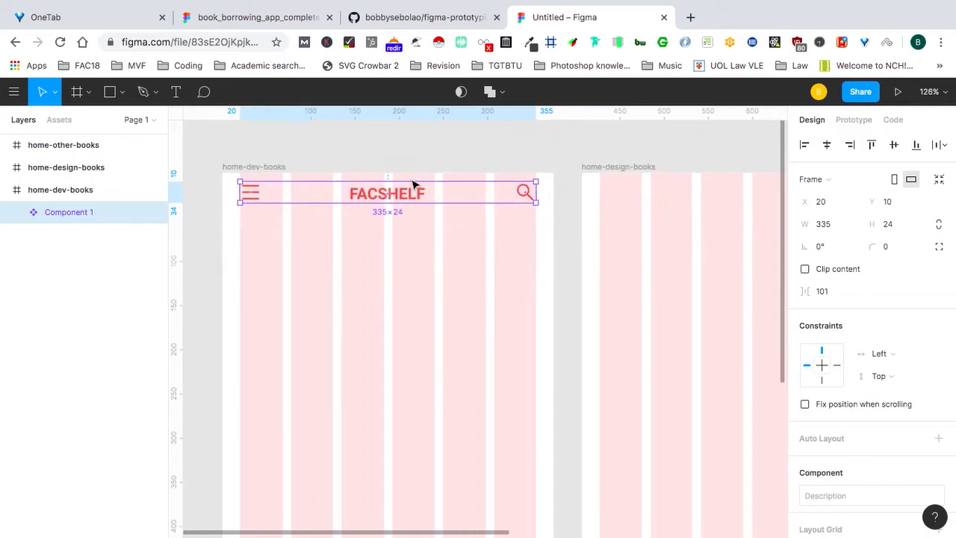
pyautogui.scroll(-5, 408, 191)
pyautogui.hscroll(2, 401, 200)
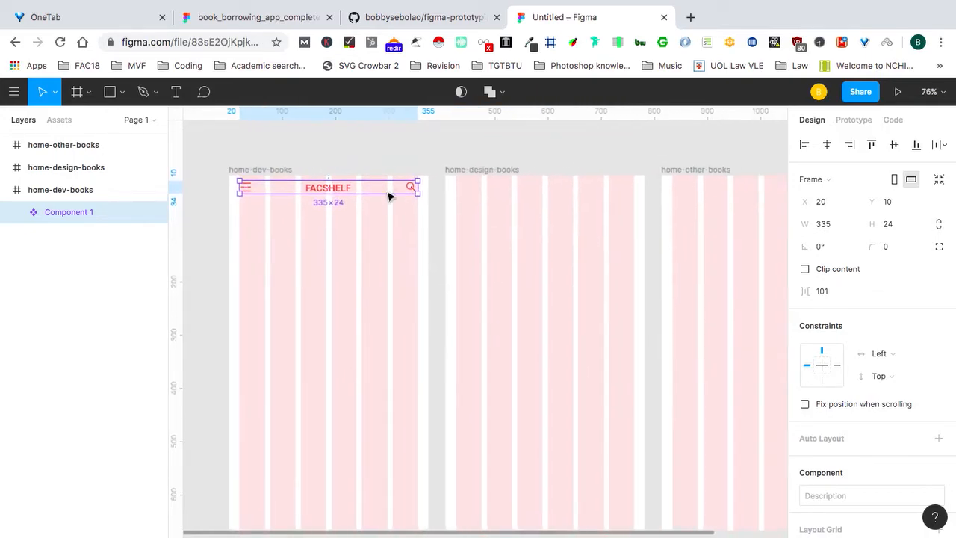
pyautogui.moveTo(351, 189); pyautogui.dragTo(565, 190)
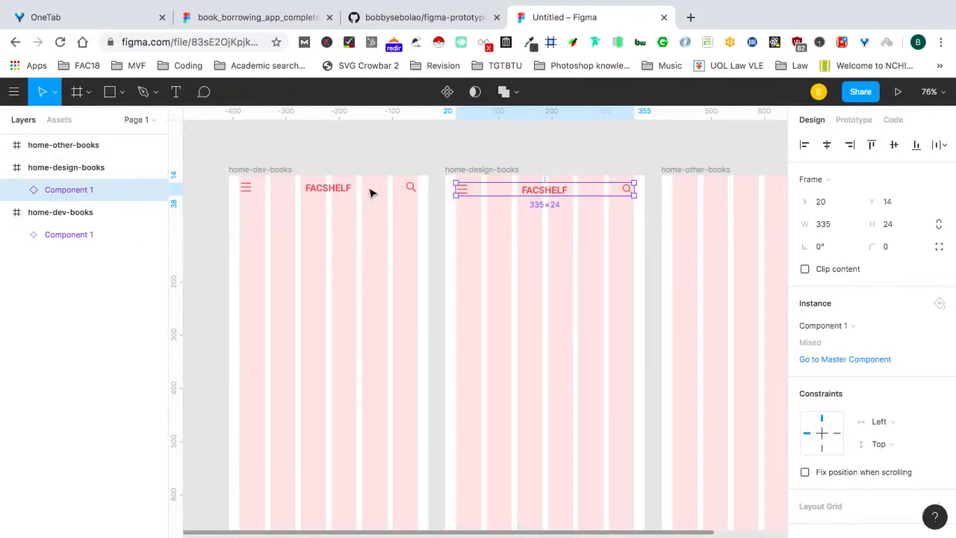
# Test setting the FACSHELF title in the home-dev-books master component to dark blue 0625C9, and undo the fill change.
pyautogui.click(337, 188)
pyautogui.doubleClick(333, 188)
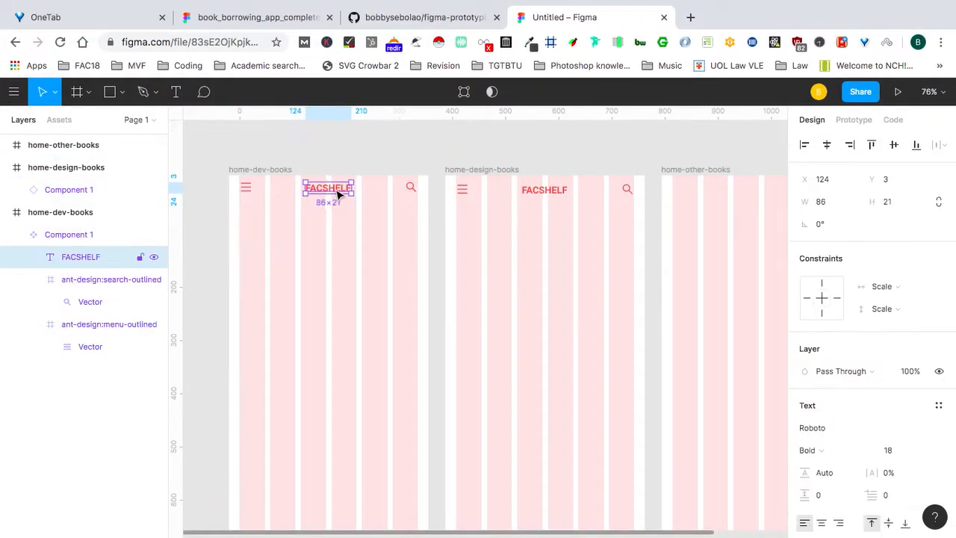
pyautogui.scroll(-5, 888, 487)
pyautogui.click(805, 383)
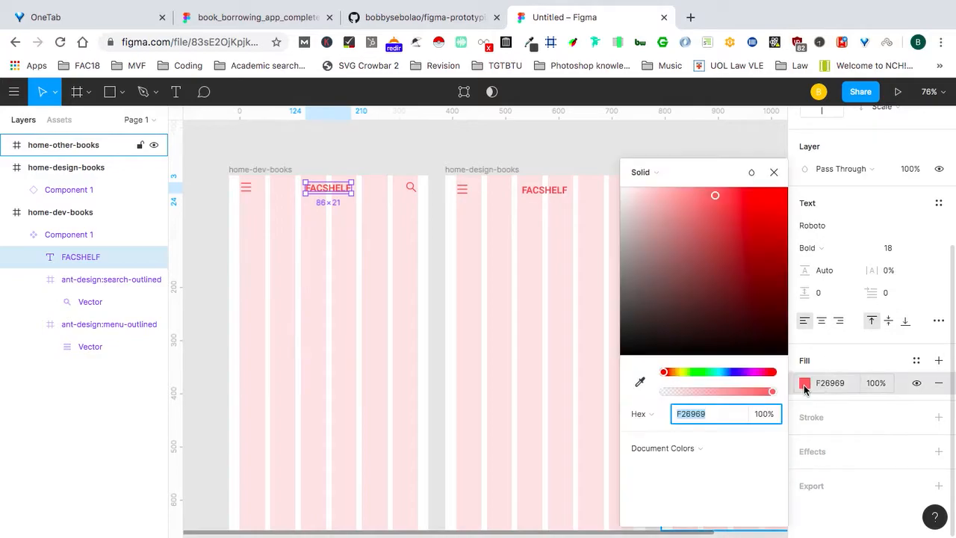
pyautogui.click(734, 373)
pyautogui.moveTo(710, 218); pyautogui.dragTo(785, 230)
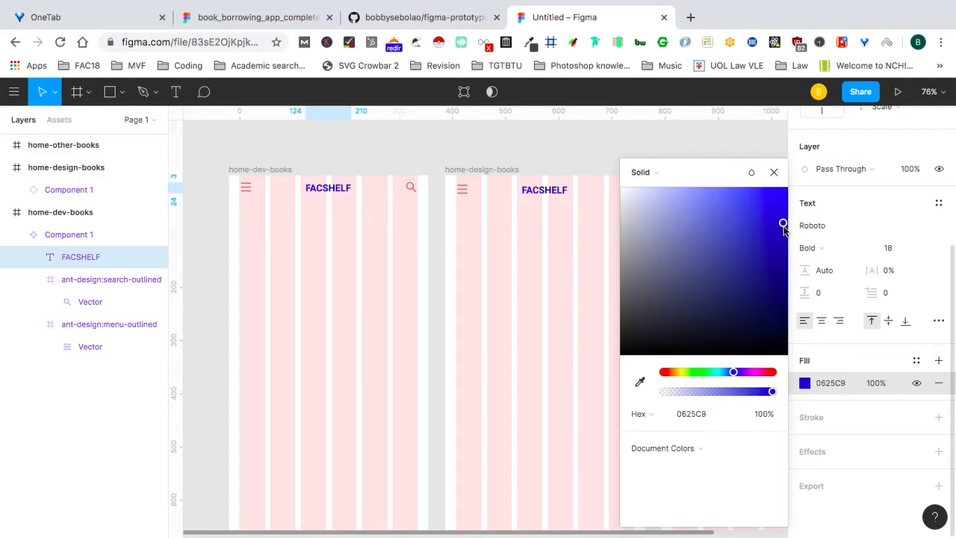
pyautogui.click(775, 173)
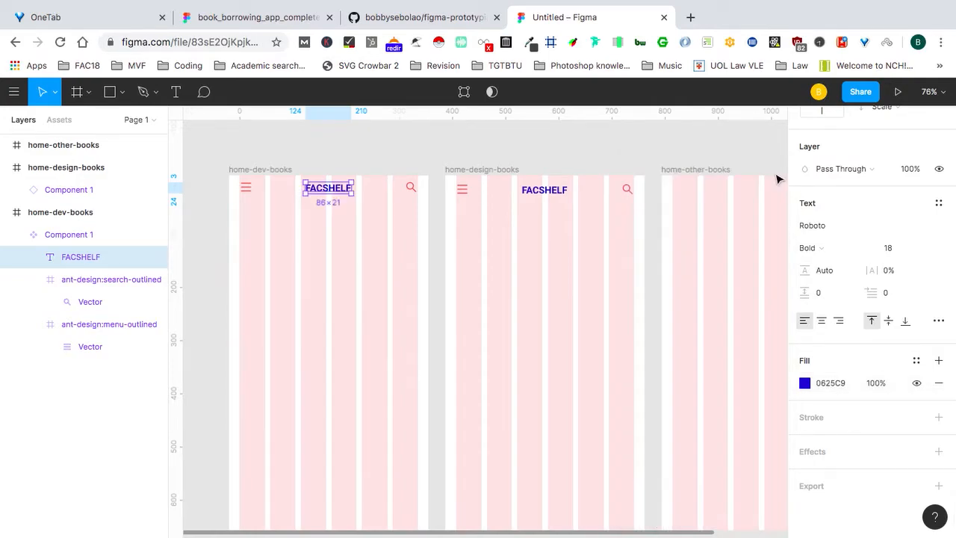
pyautogui.hotkey('ctrl', 'z')
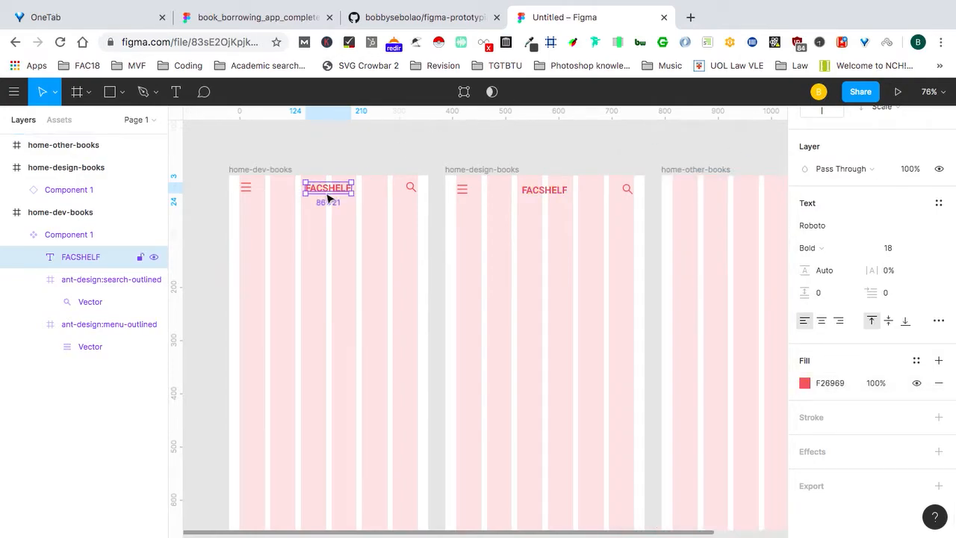
pyautogui.press('Escape')
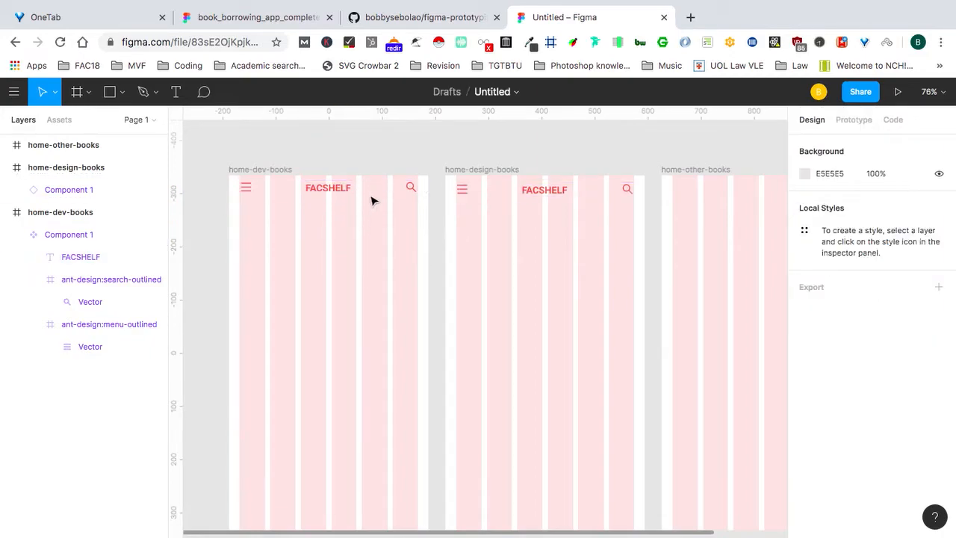
# Rename the header component in home-dev-books as navbar and collapse its layers.
pyautogui.click(342, 190)
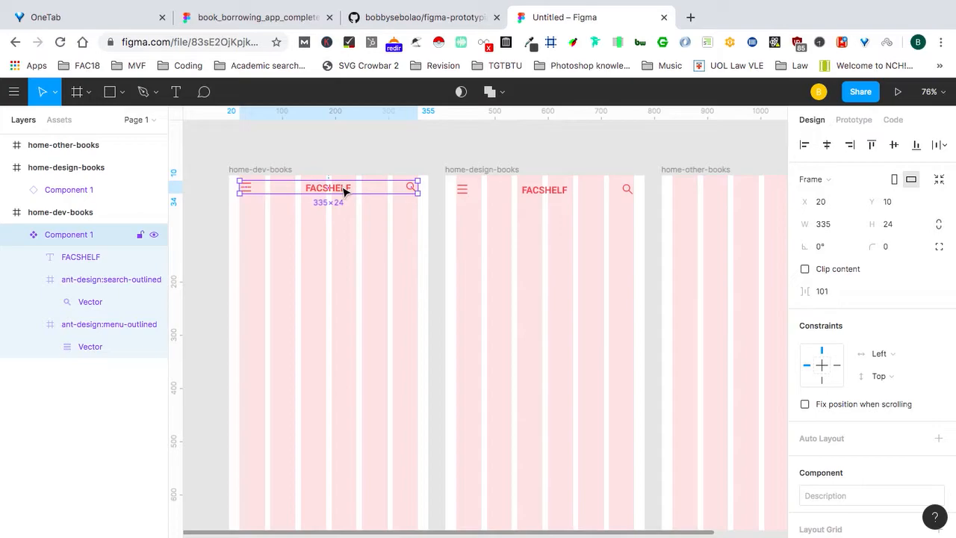
pyautogui.doubleClick(69, 235)
pyautogui.write('nav')
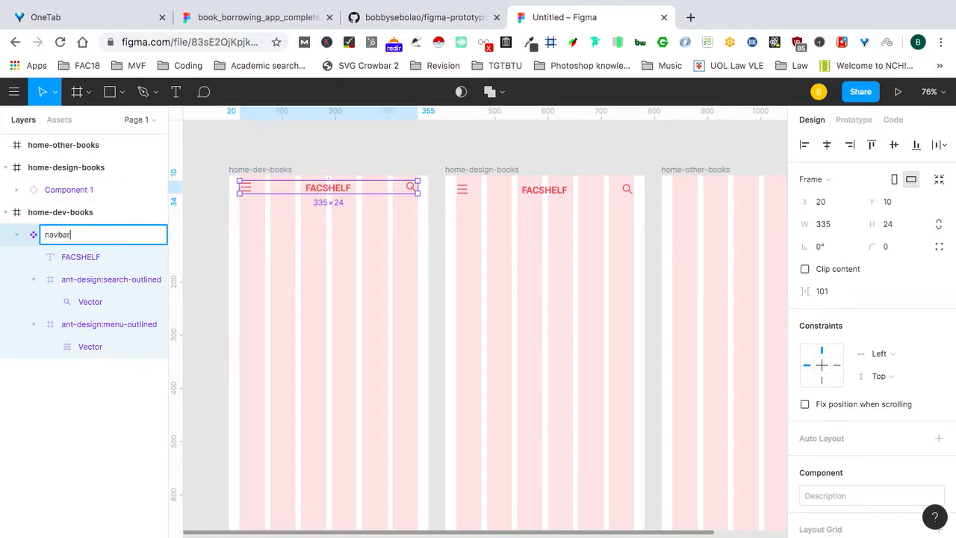
pyautogui.write('bar')
pyautogui.press('Return')
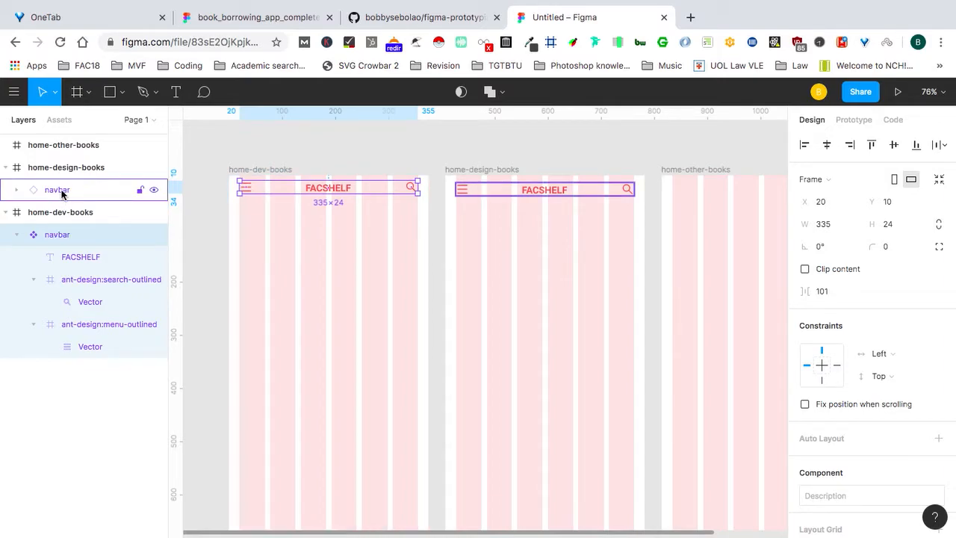
pyautogui.click(16, 234)
# Place a navbar instance in home-other-books at X 20, Y 15.
pyautogui.scroll(-3, 344, 275)
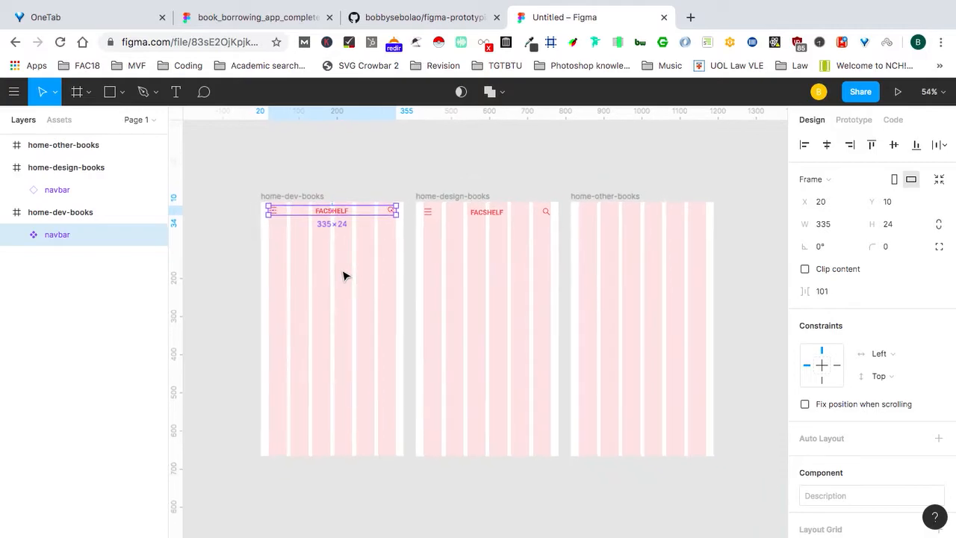
pyautogui.scroll(1, 343, 276)
pyautogui.moveTo(338, 213); pyautogui.dragTo(669, 213)
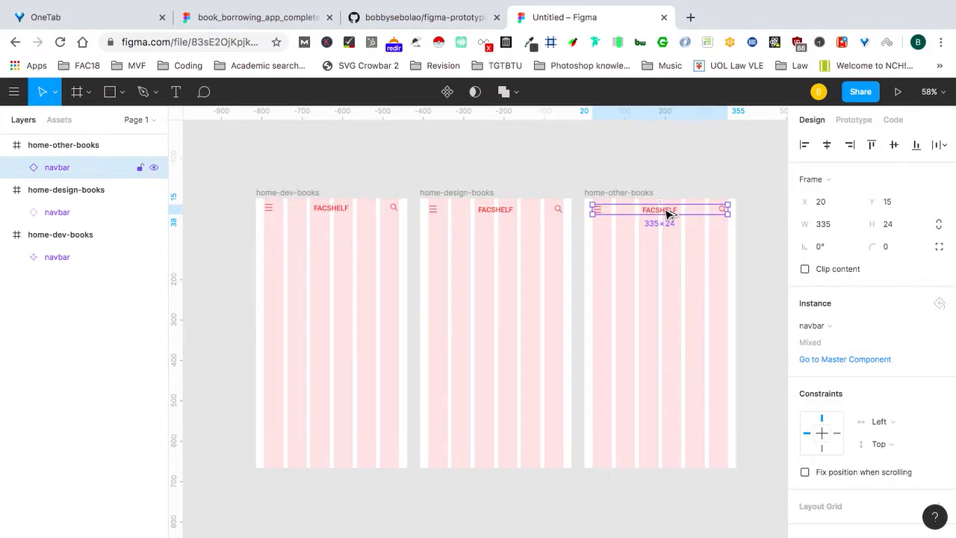
# Move the navbar master component out of home-dev-books to the empty canvas above it, at X -168, Y -433.
pyautogui.scroll(5, 344, 206)
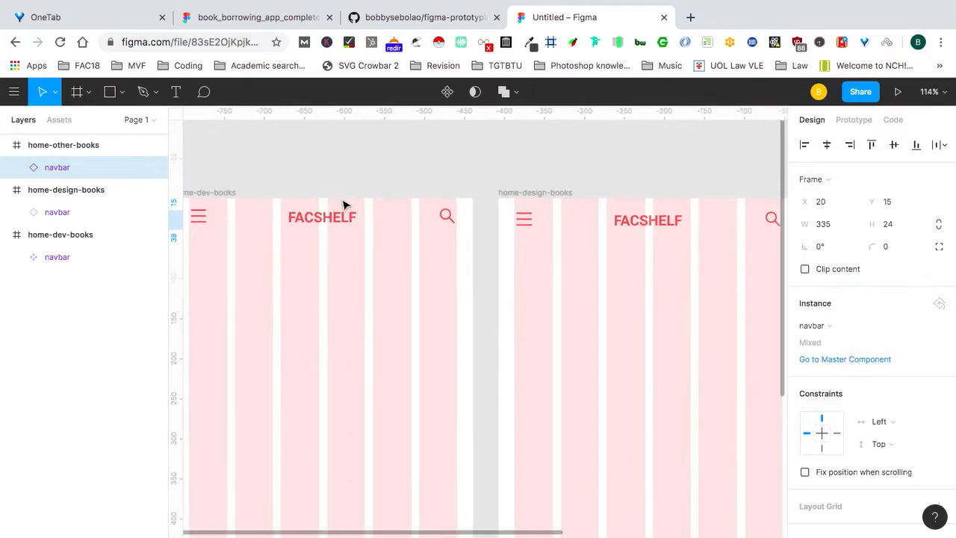
pyautogui.hscroll(-2, 343, 206)
pyautogui.scroll(-1, 344, 205)
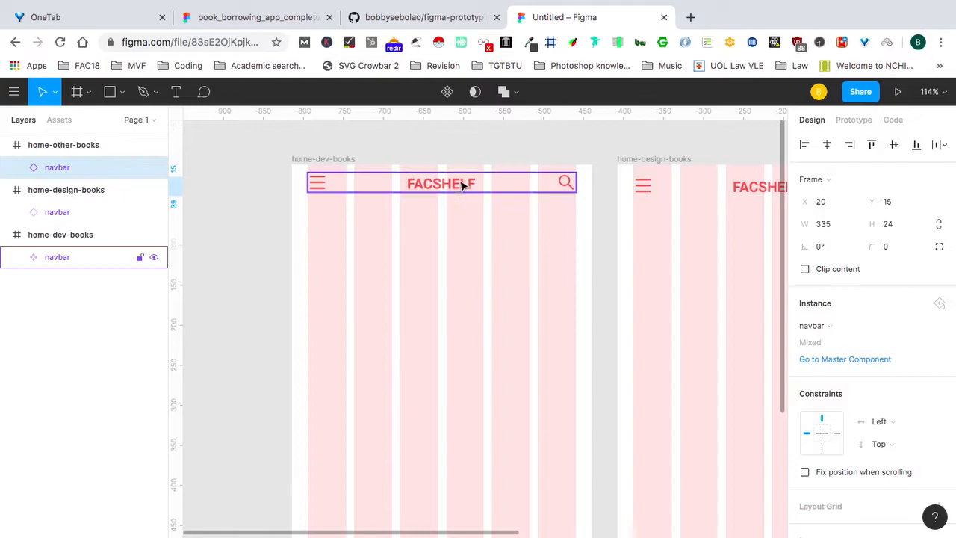
pyautogui.scroll(-2, 463, 186)
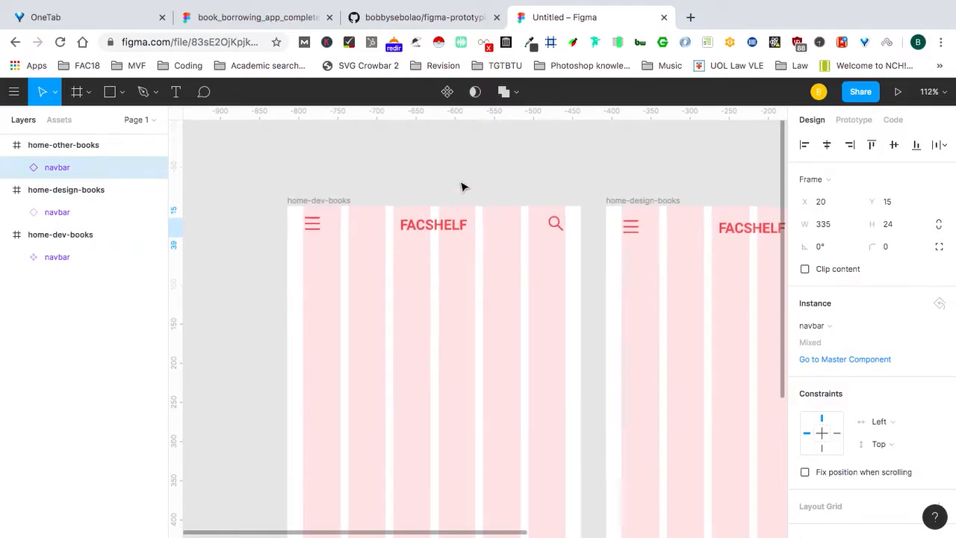
pyautogui.hscroll(2, 461, 186)
pyautogui.scroll(2, 461, 186)
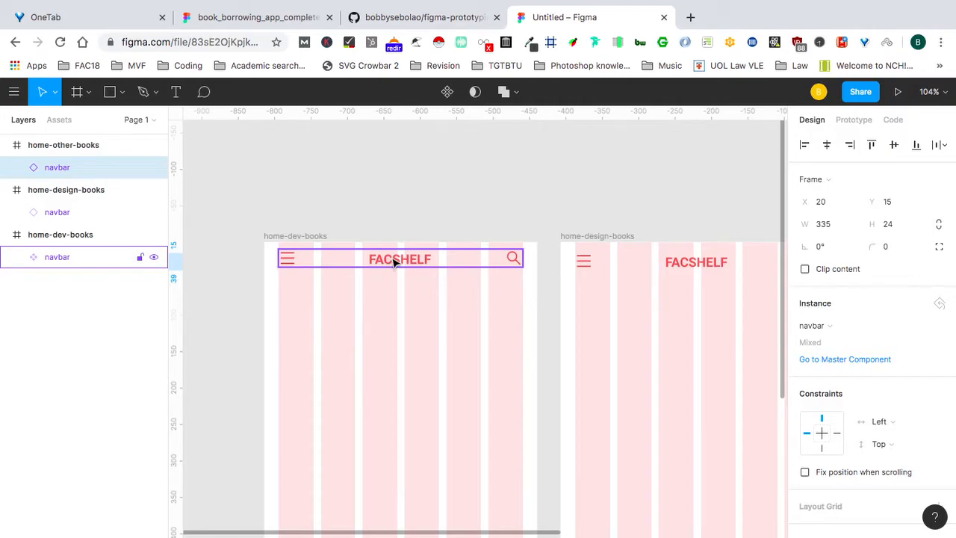
pyautogui.moveTo(394, 262); pyautogui.dragTo(394, 183)
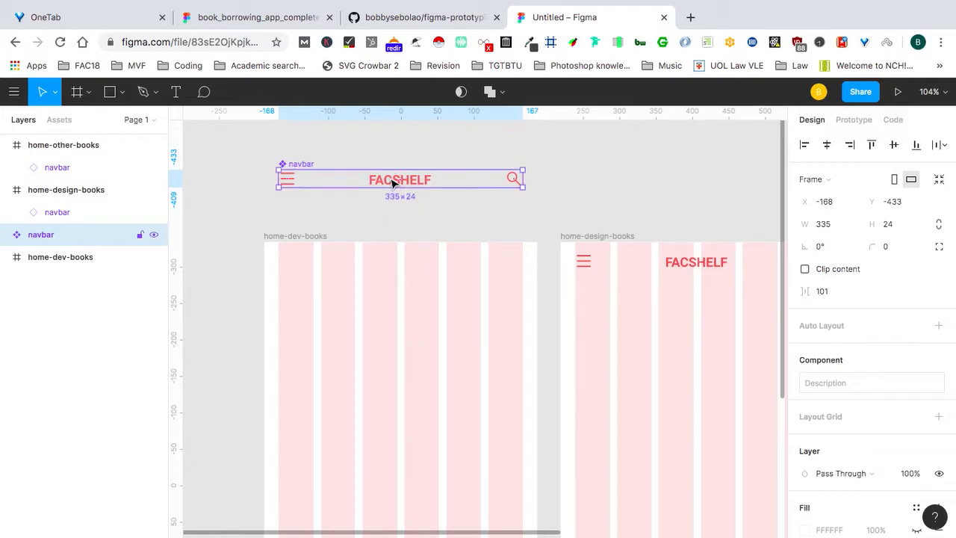
# Place a navbar instance in home-dev-books at X 20, Y 15.
pyautogui.moveTo(393, 183); pyautogui.dragTo(393, 266)
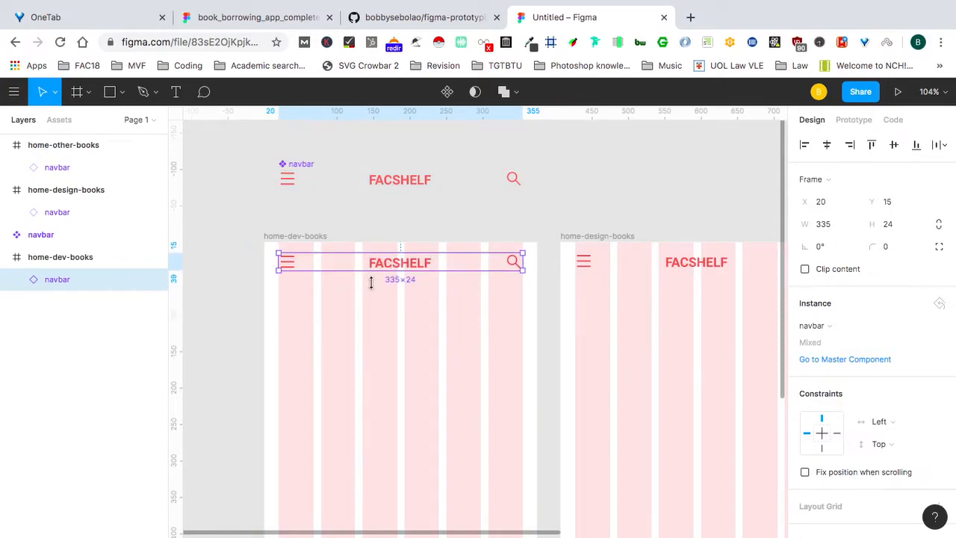
pyautogui.click(243, 215)
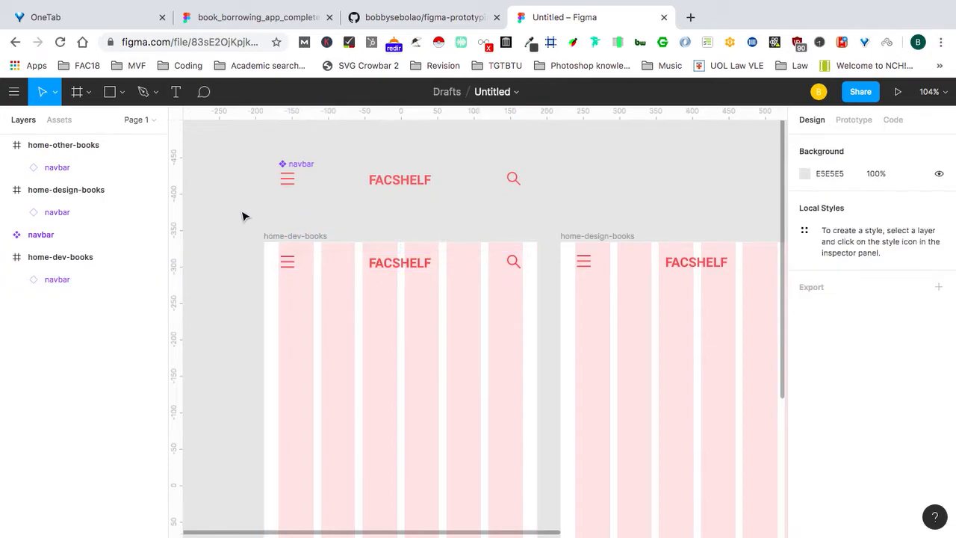
pyautogui.hotkey('shift', '1')
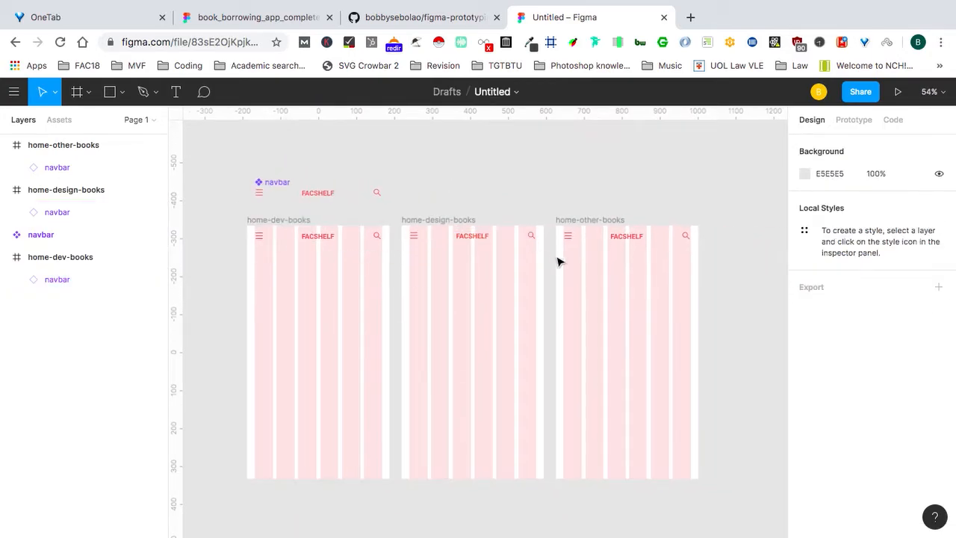
# Set the fill of the FACSHELF title inside the navbar master component to green 7CF269 and compare the three frames.
pyautogui.click(310, 193)
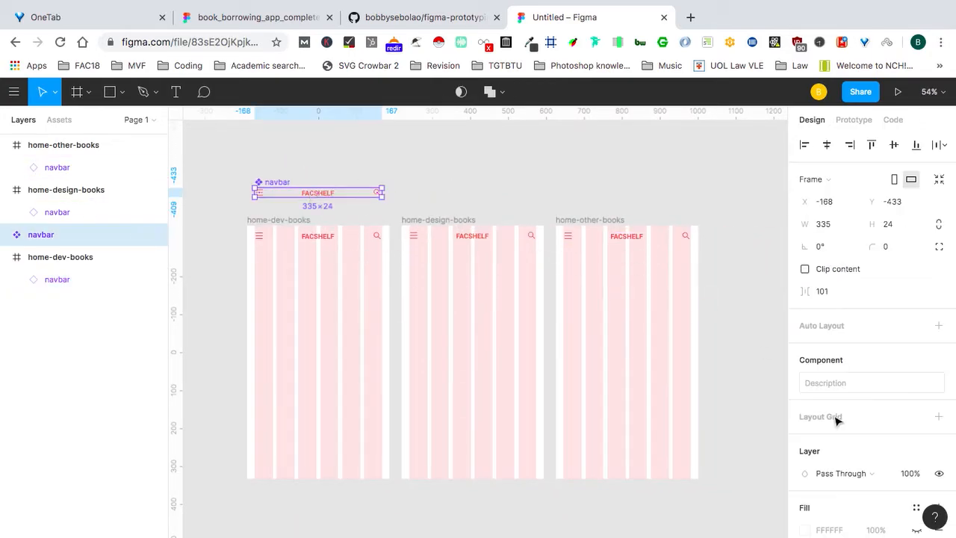
pyautogui.scroll(-2, 872, 461)
pyautogui.scroll(-2, 872, 461)
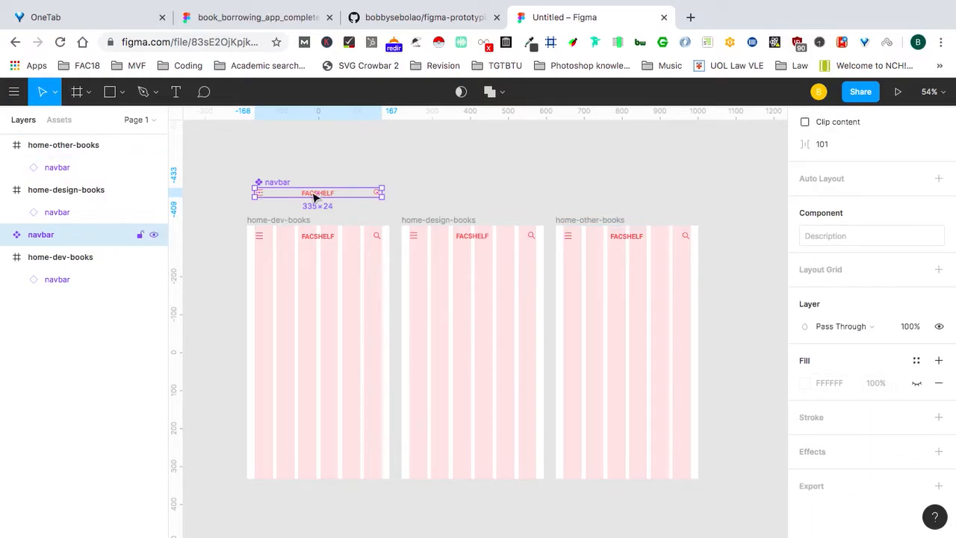
pyautogui.doubleClick(309, 194)
pyautogui.click(805, 461)
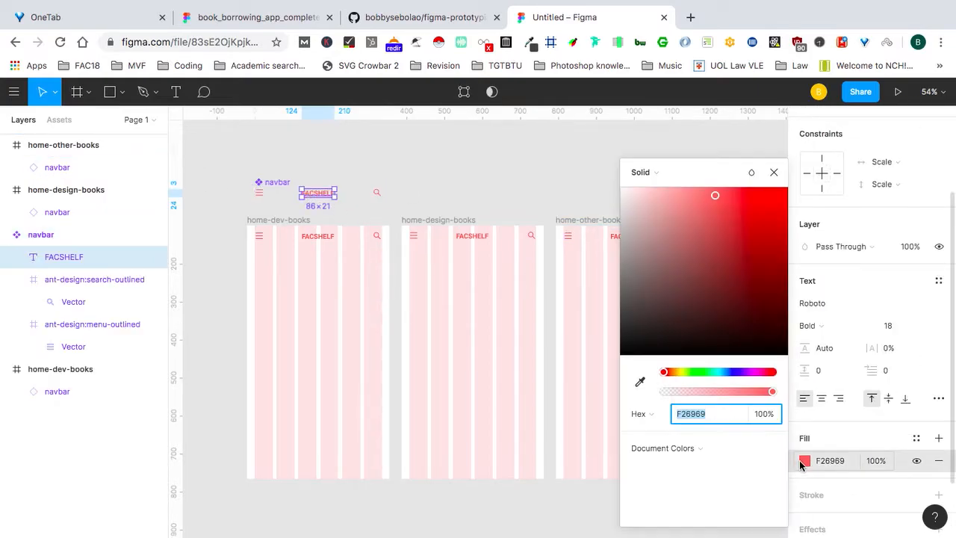
pyautogui.click(698, 371)
pyautogui.click(707, 231)
pyautogui.moveTo(721, 254); pyautogui.dragTo(715, 227)
pyautogui.hscroll(3, 434, 261)
pyautogui.click(775, 172)
# Undo the green fill of the navbar master component's title and deselect it.
pyautogui.press('super+z')
pyautogui.press('super+z')
pyautogui.press('super+z')
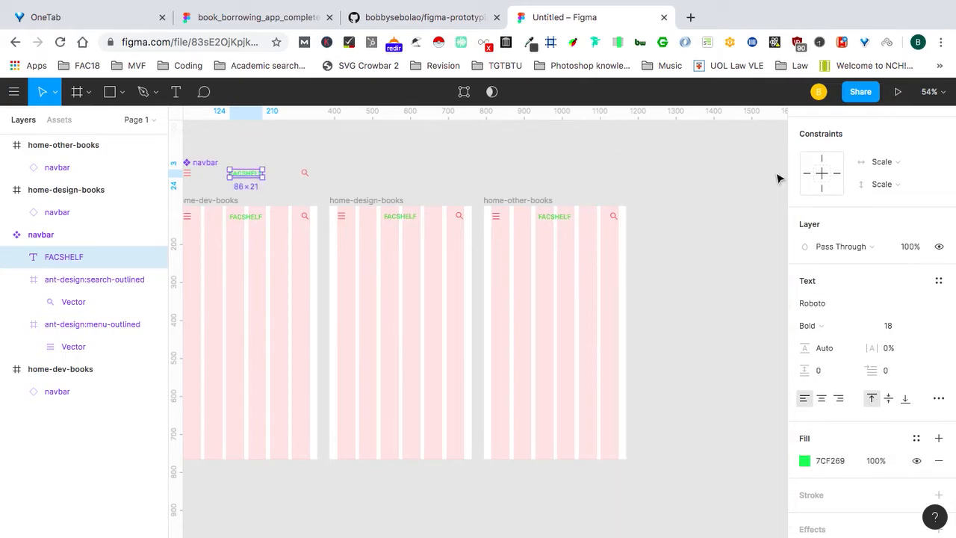
pyautogui.press('super+z')
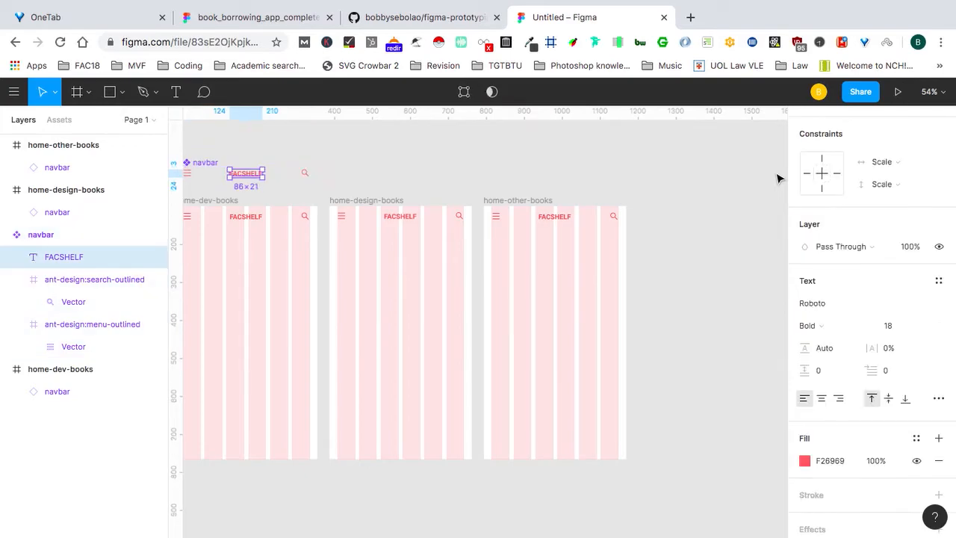
pyautogui.click(697, 219)
pyautogui.hscroll(-3, 697, 219)
pyautogui.scroll(3, 698, 220)
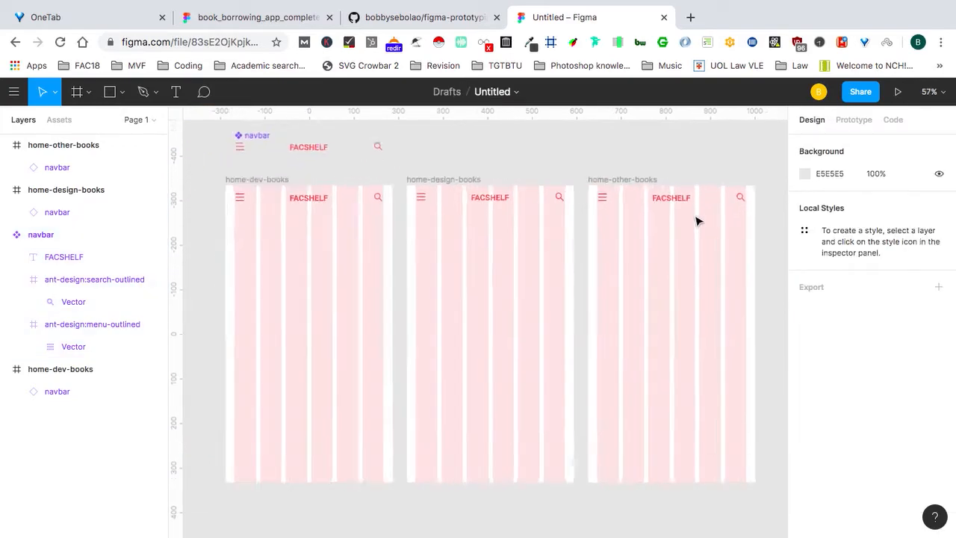
# Check the book category bar in the book_borrowing_app_complete file and return to the Untitled file.
pyautogui.scroll(-2, 696, 221)
pyautogui.click(244, 17)
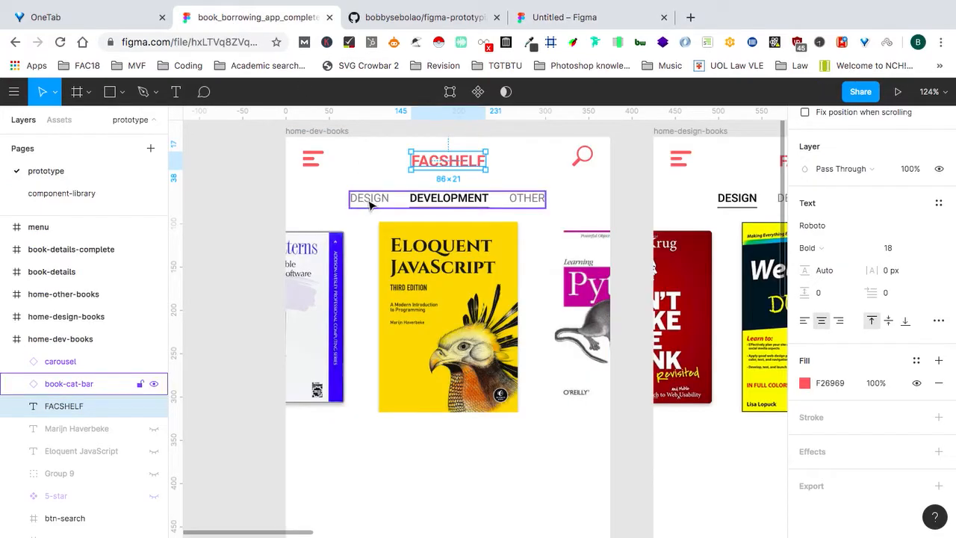
pyautogui.click(546, 16)
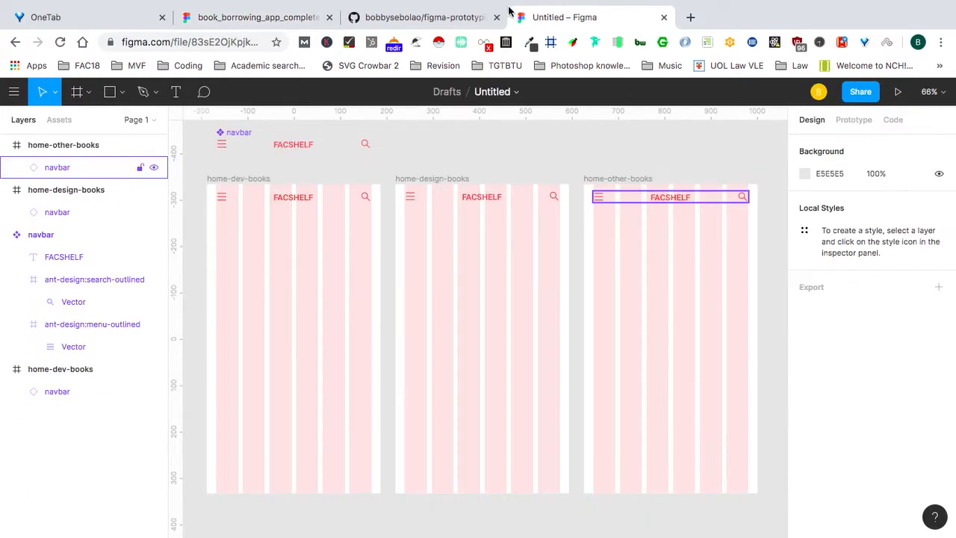
# Add a DESIGN text box at about X 38, Y 65 under the navbar in home-dev-books, with Regular weight.
pyautogui.click(175, 91)
pyautogui.scroll(5, 241, 223)
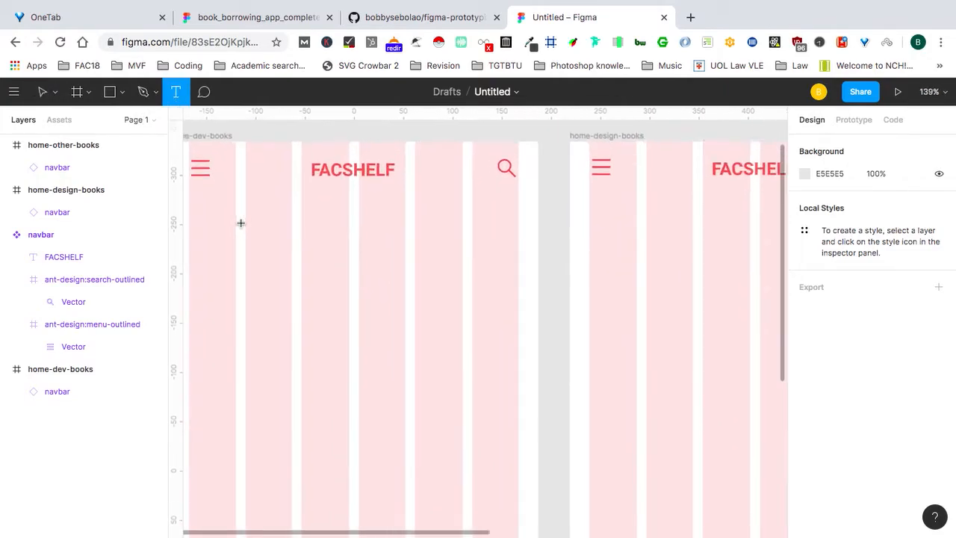
pyautogui.moveTo(312, 222); pyautogui.dragTo(414, 256)
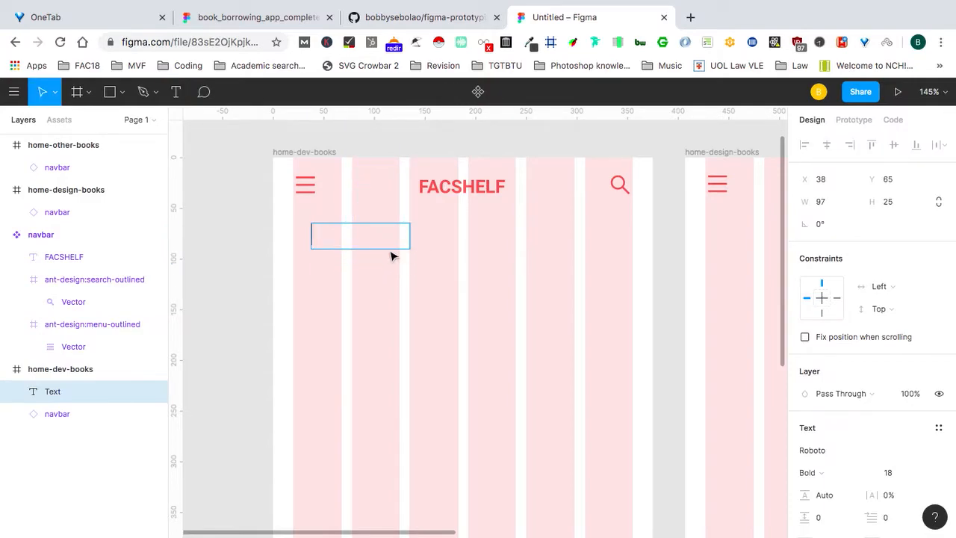
pyautogui.write('DESIGN')
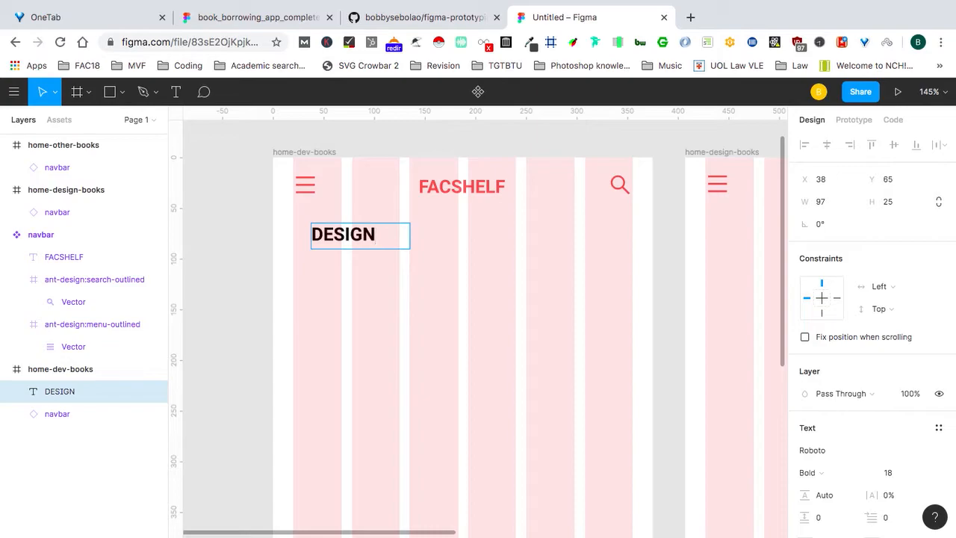
pyautogui.click(871, 473)
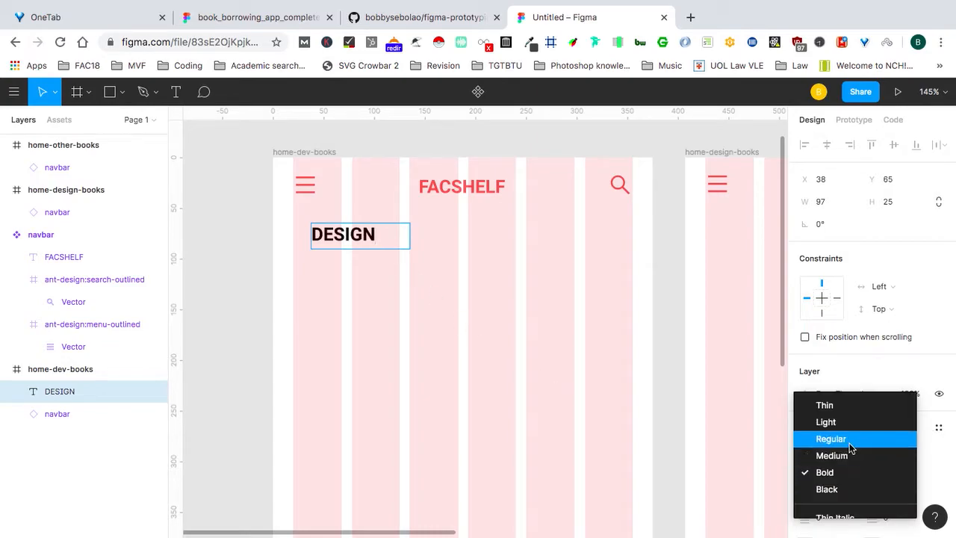
pyautogui.click(849, 443)
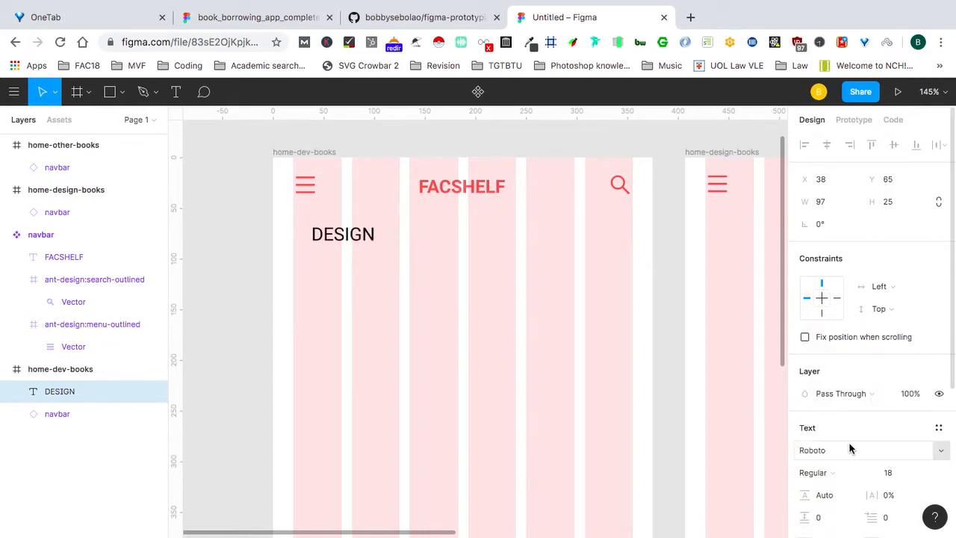
# Set the font size of the DESIGN text to 16 and finish editing it.
pyautogui.click(924, 474)
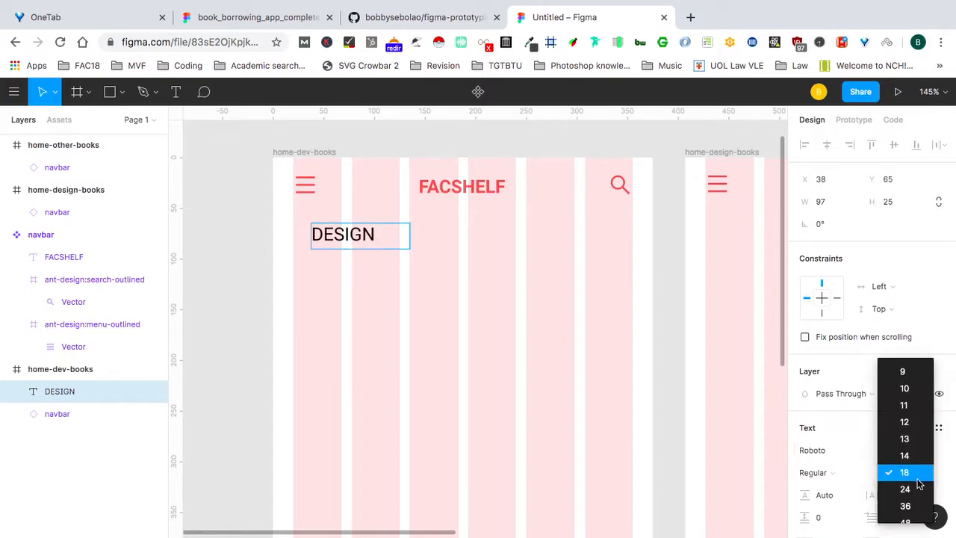
pyautogui.click(910, 473)
pyautogui.click(889, 480)
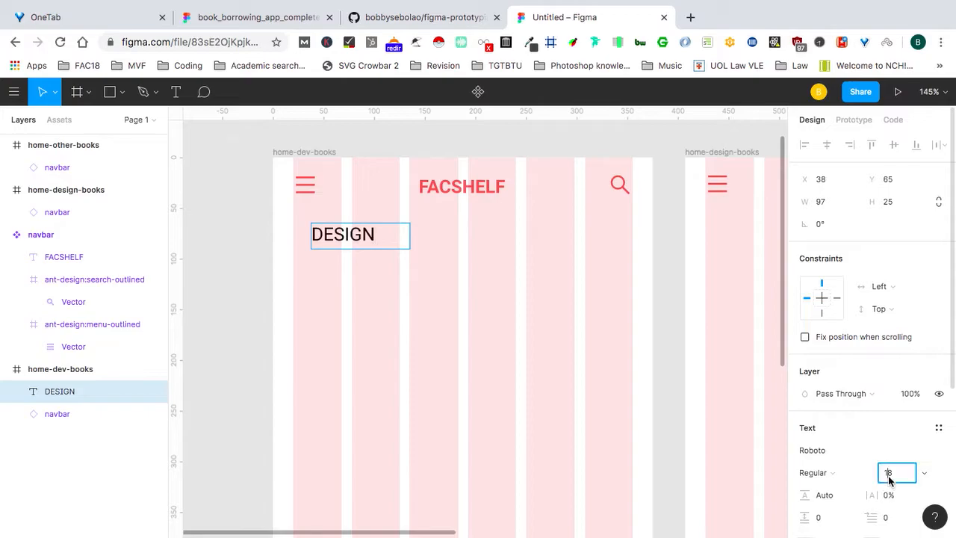
pyautogui.write('16')
pyautogui.press('Return')
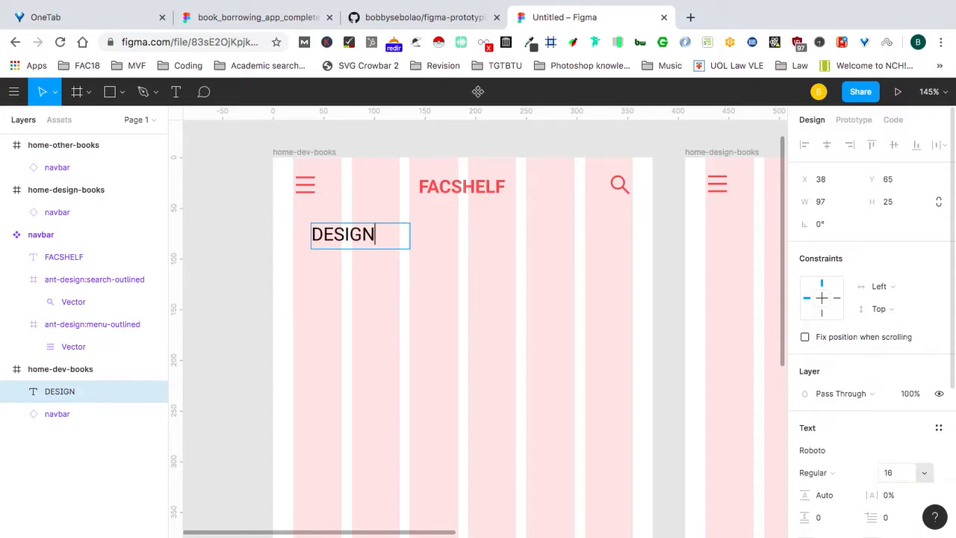
pyautogui.doubleClick(356, 234)
pyautogui.click(926, 475)
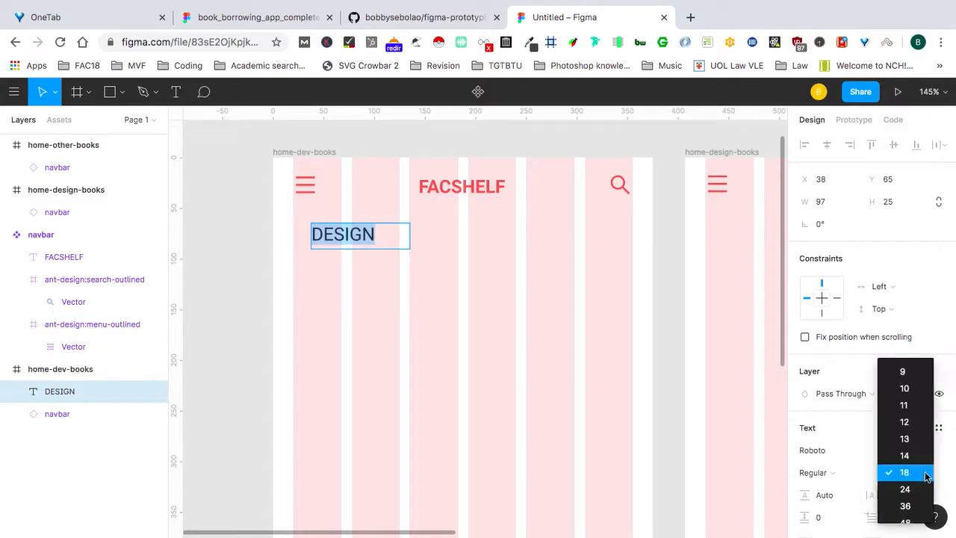
pyautogui.click(886, 475)
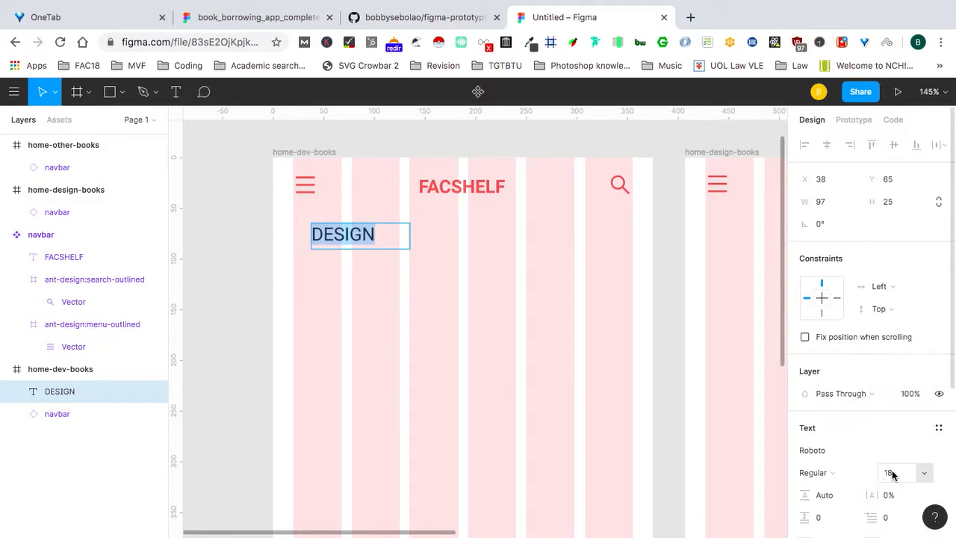
pyautogui.click(892, 476)
pyautogui.press('Return')
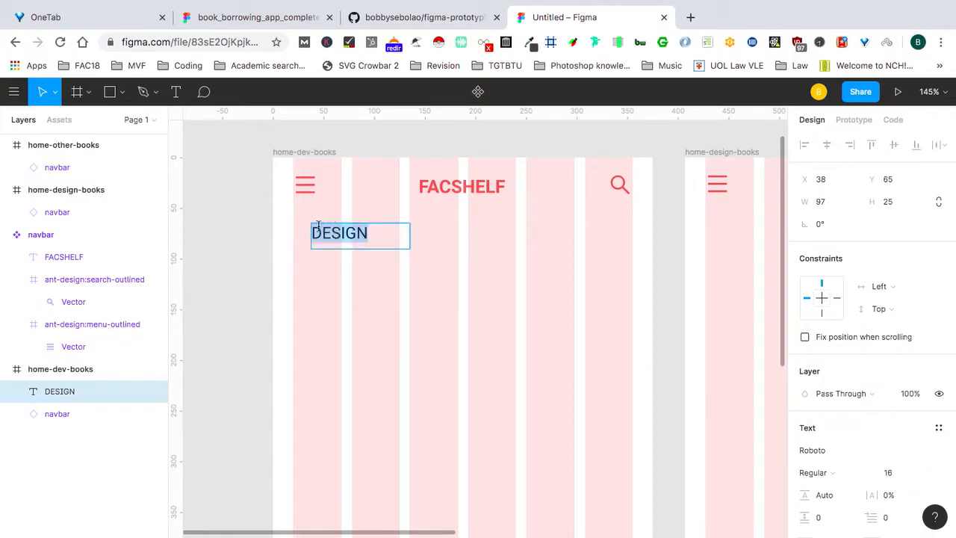
pyautogui.press('Escape')
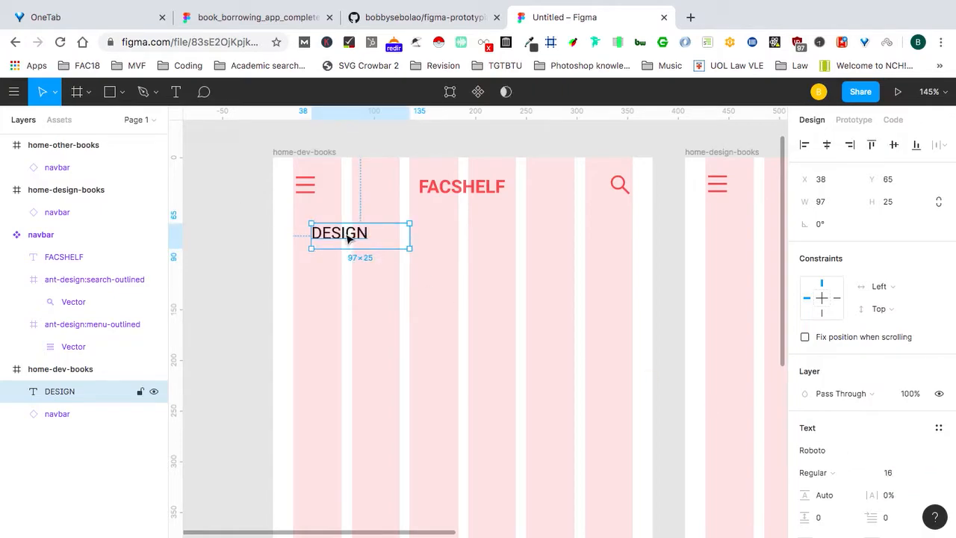
# Set the DESIGN text's resizing to auto width so the box fits the word.
pyautogui.scroll(-1, 348, 237)
pyautogui.hscroll(2, 349, 238)
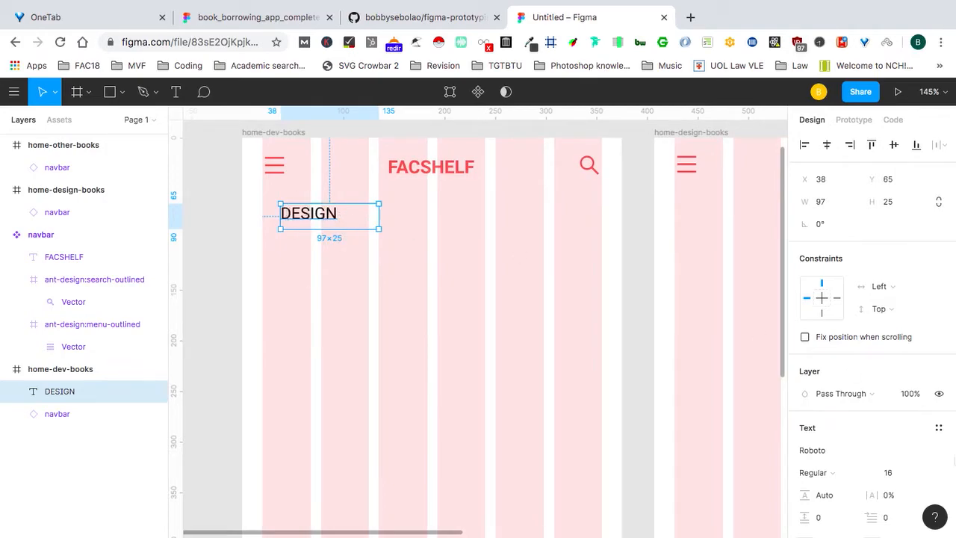
pyautogui.scroll(-3, 899, 405)
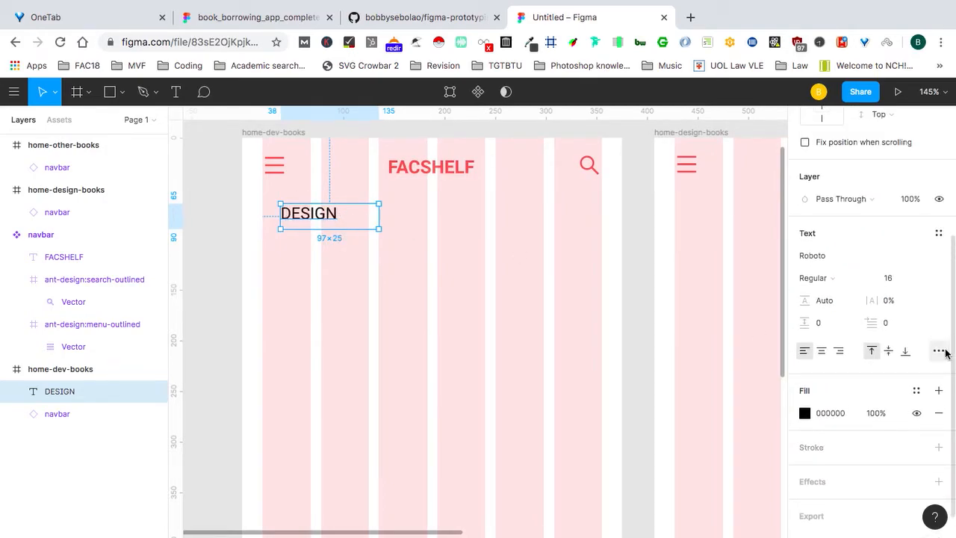
pyautogui.click(939, 353)
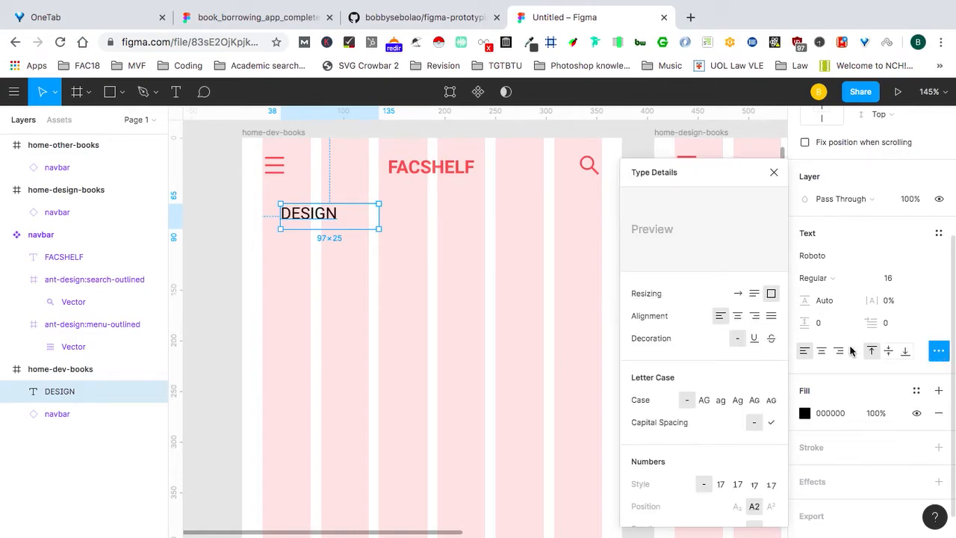
pyautogui.click(739, 295)
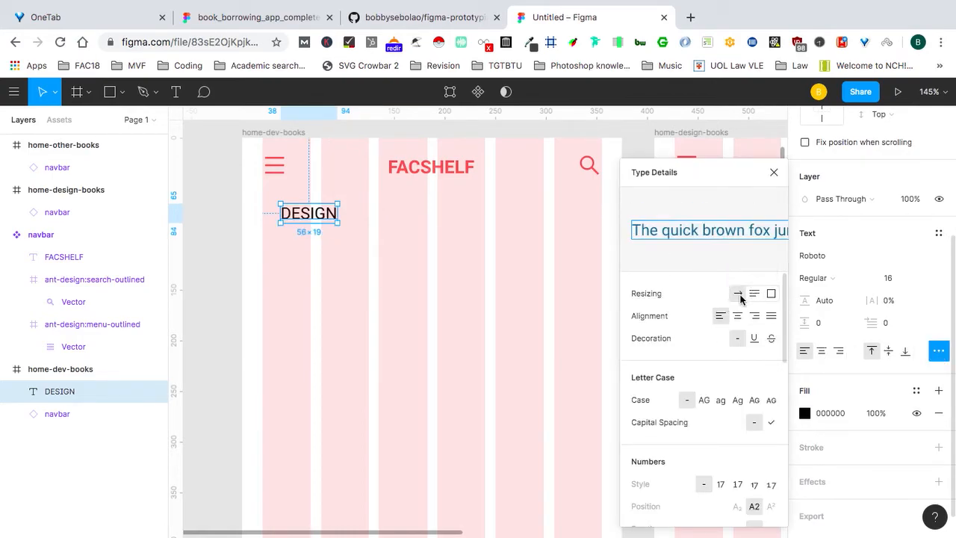
pyautogui.click(224, 210)
# Duplicate the DESIGN label beside the original at about X 159, Y 65 and change the copy's text to DEVELOPMENT.
pyautogui.click(304, 217)
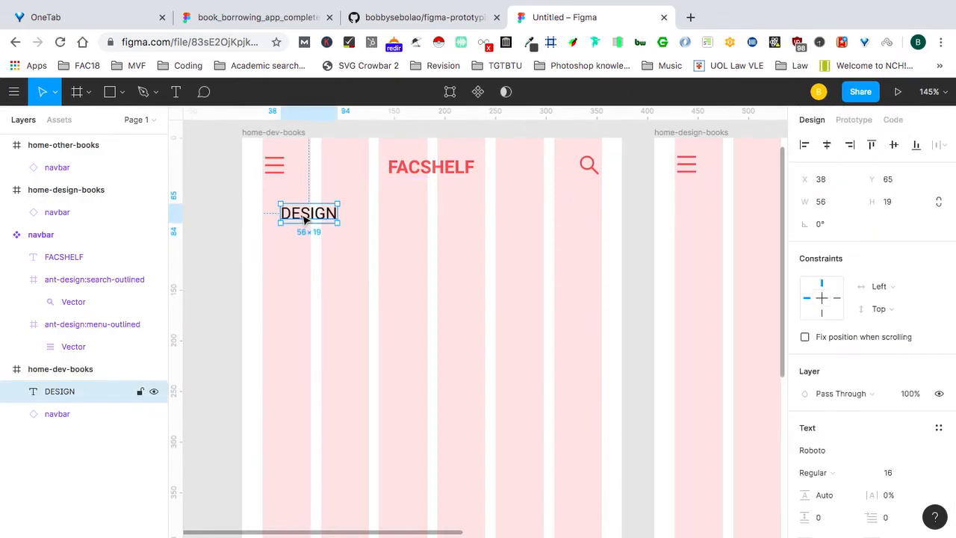
pyautogui.moveTo(308, 217); pyautogui.dragTo(429, 216)
pyautogui.doubleClick(430, 217)
pyautogui.write('DE')
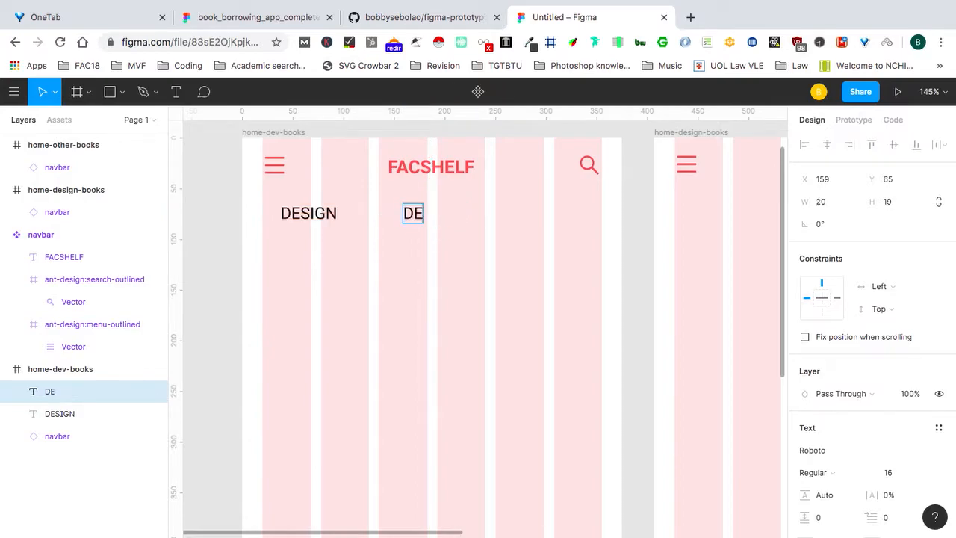
pyautogui.write('VELOPMEN')
pyautogui.press('BackSpace')
pyautogui.write('ENT')
pyautogui.press('Escape')
# Duplicate the DEVELOPMENT label at about X 296, Y 65 and change the copy's text to OTHER.
pyautogui.moveTo(447, 222); pyautogui.dragTo(585, 222)
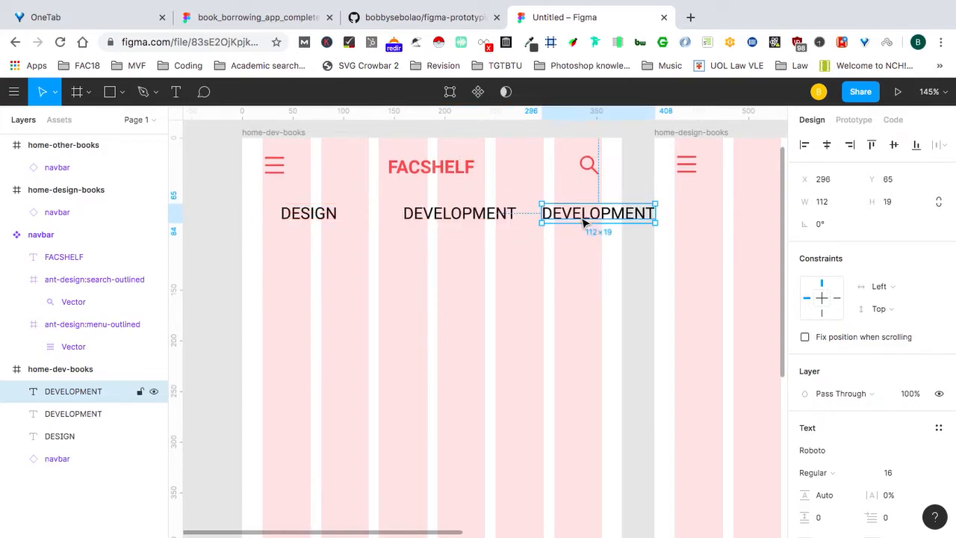
pyautogui.doubleClick(585, 217)
pyautogui.write('OTHER')
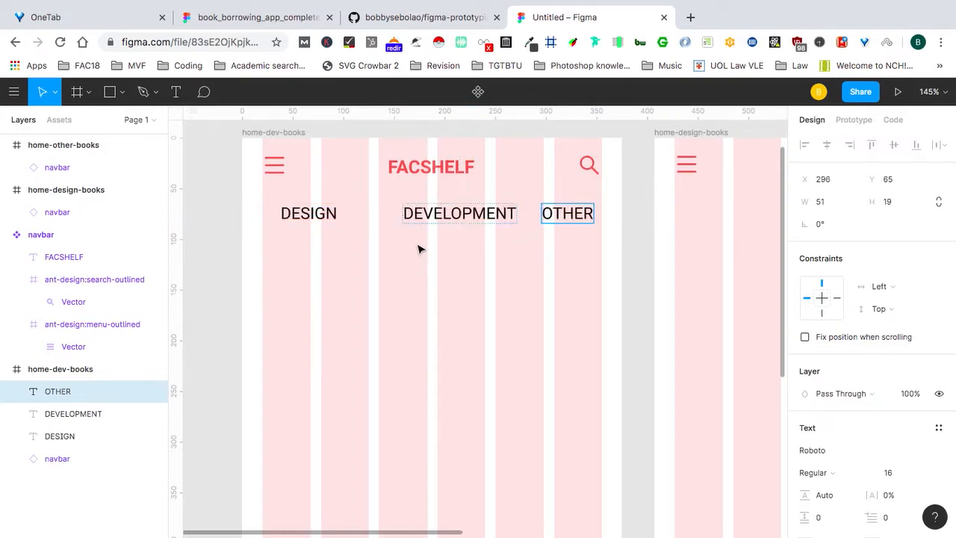
pyautogui.press('Escape')
# Nudge DESIGN and DEVELOPMENT slightly to the right and distribute all three category labels with equal horizontal spacing.
pyautogui.moveTo(323, 218); pyautogui.dragTo(324, 217)
pyautogui.moveTo(450, 218)
pyautogui.mouseDown()
pyautogui.moveTo(436, 209)
pyautogui.moveTo(455, 211)
pyautogui.moveTo(470, 192)
pyautogui.moveTo(453, 211)
pyautogui.moveTo(464, 215)
pyautogui.mouseUp()
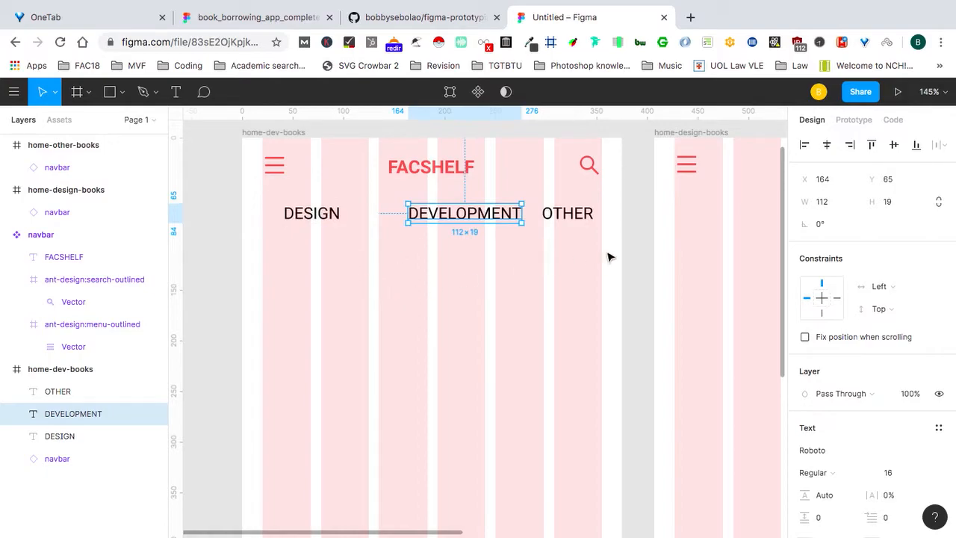
pyautogui.scroll(3, 515, 252)
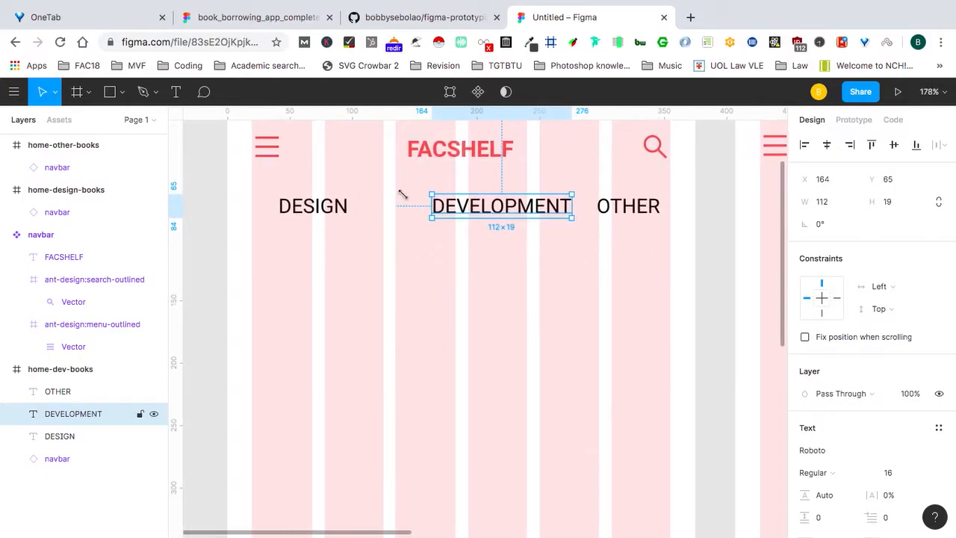
pyautogui.click(626, 209)
pyautogui.keyDown('shift'); pyautogui.click(501, 206); pyautogui.keyUp('shift')
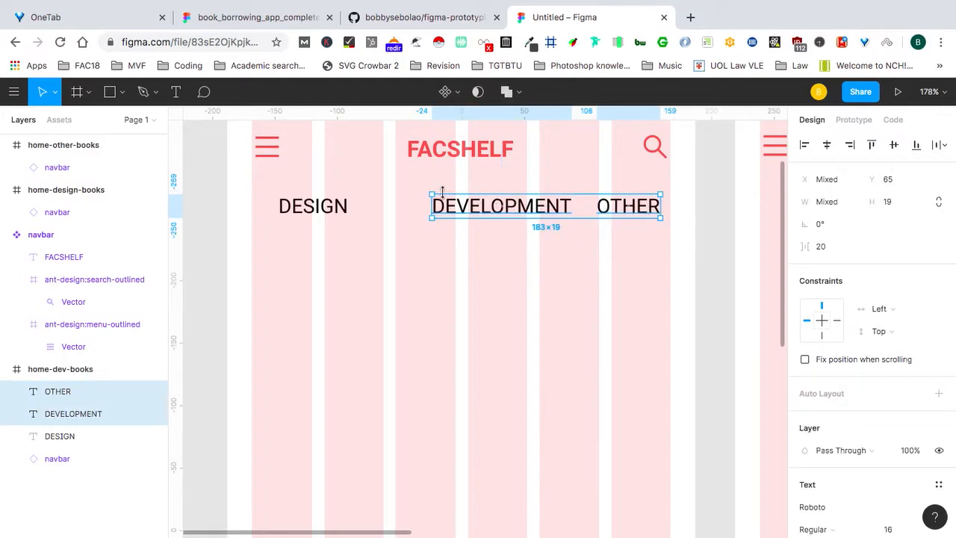
pyautogui.keyDown('shift'); pyautogui.click(324, 211); pyautogui.keyUp('shift')
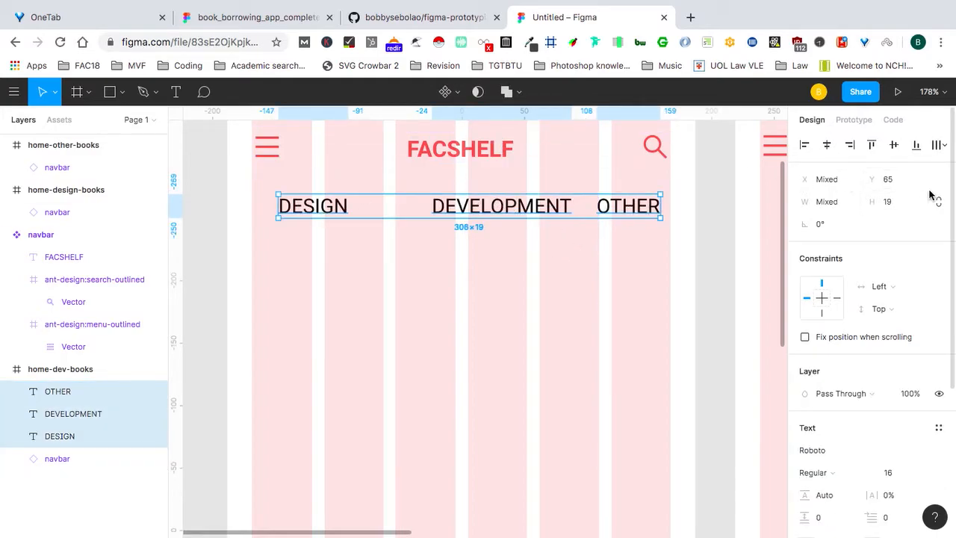
pyautogui.click(943, 147)
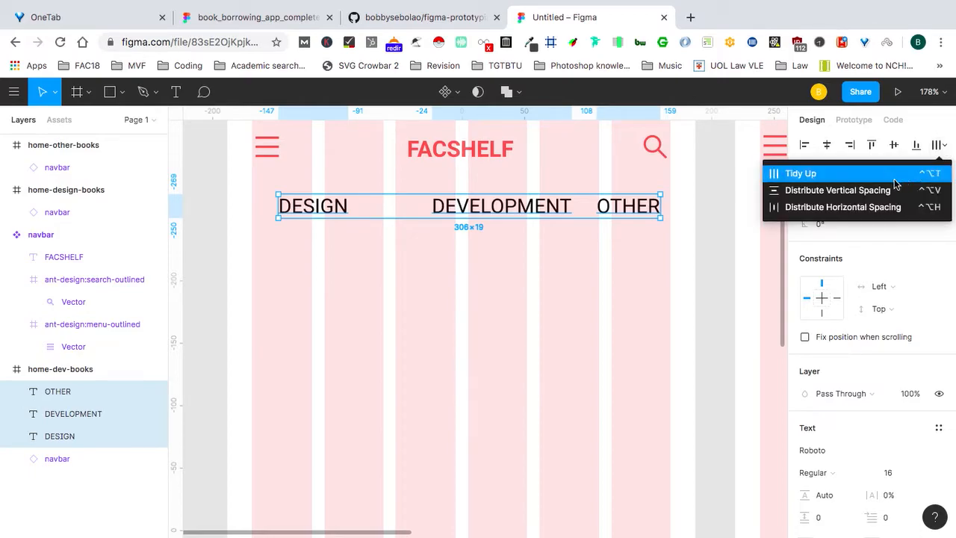
pyautogui.click(863, 208)
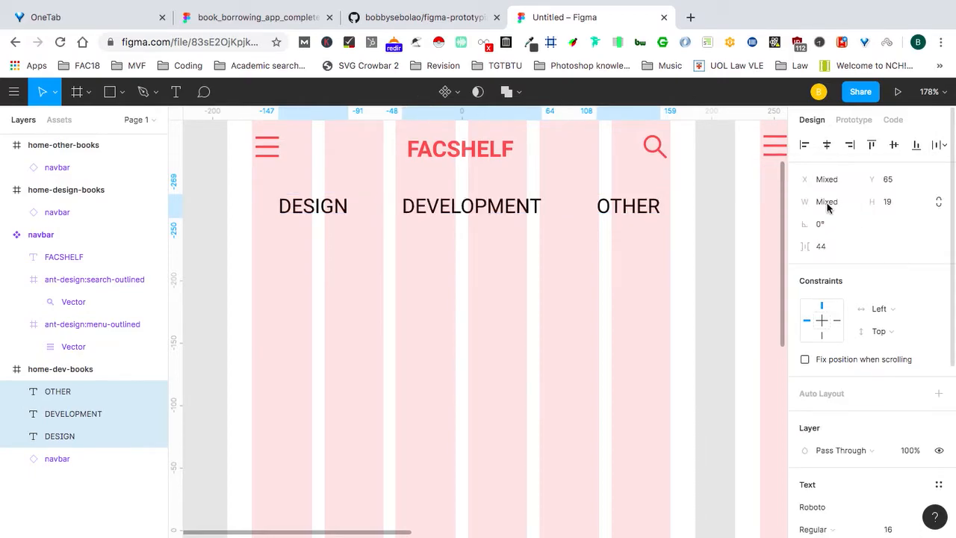
# Move the three category labels together to Y 62, centred beneath the navbar, and deselect them.
pyautogui.moveTo(442, 208); pyautogui.dragTo(434, 206)
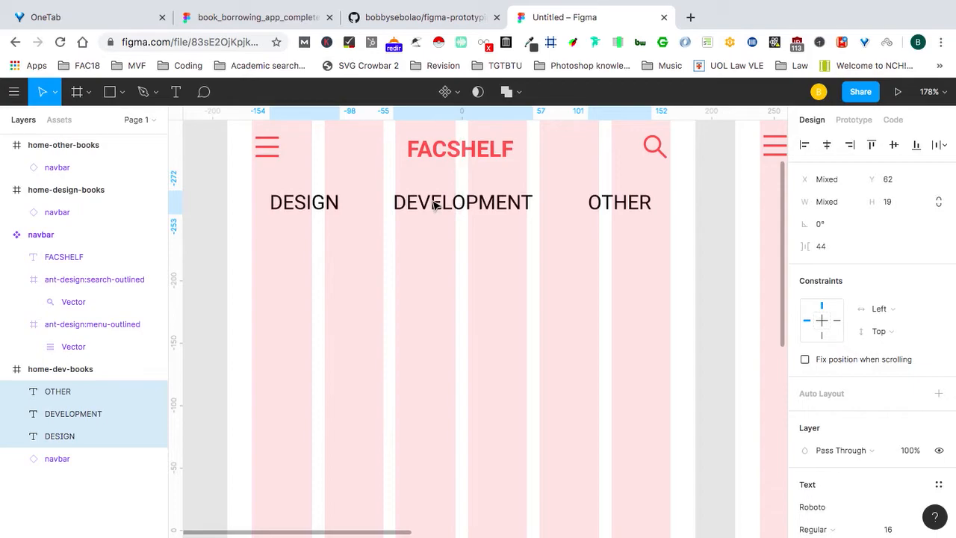
pyautogui.scroll(-5, 434, 206)
pyautogui.scroll(5, 434, 206)
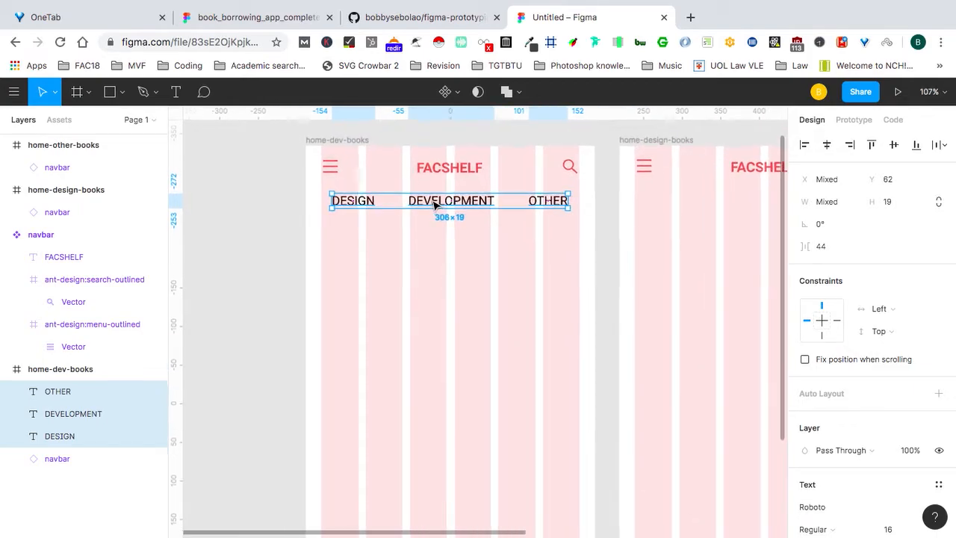
pyautogui.click(205, 197)
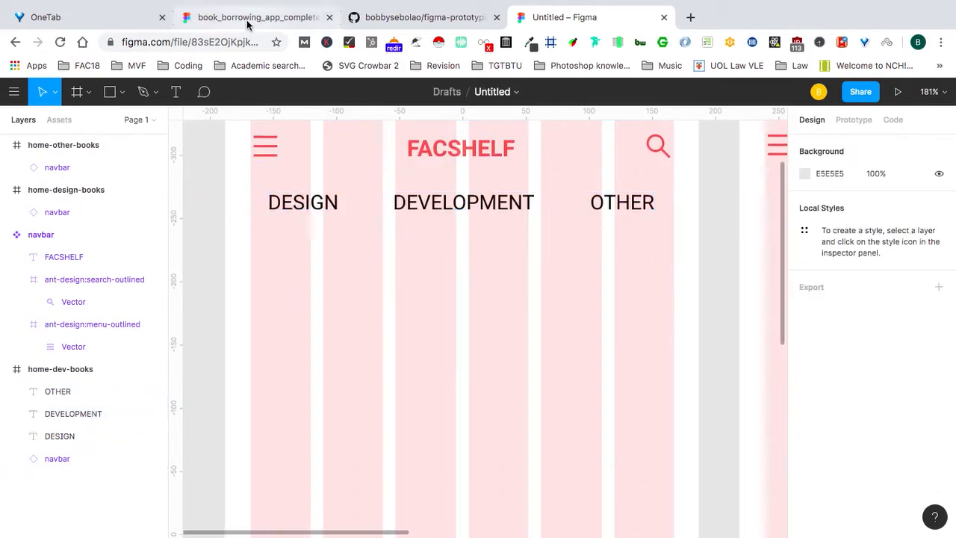
# Examine how the active category is underlined in the completed book borrowing app file and return to the Untitled file.
pyautogui.click(253, 18)
pyautogui.scroll(5, 366, 196)
pyautogui.scroll(2, 366, 197)
pyautogui.hscroll(3, 366, 197)
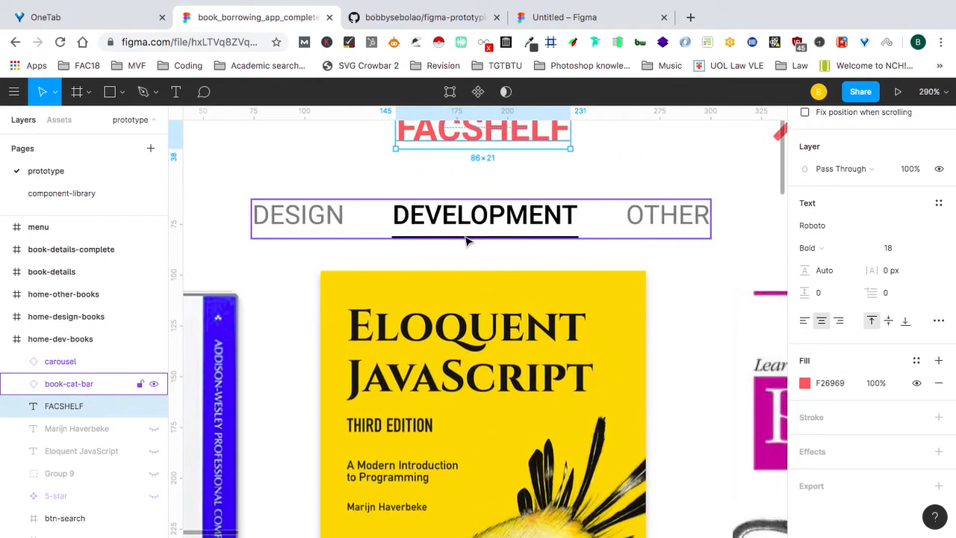
pyautogui.click(532, 17)
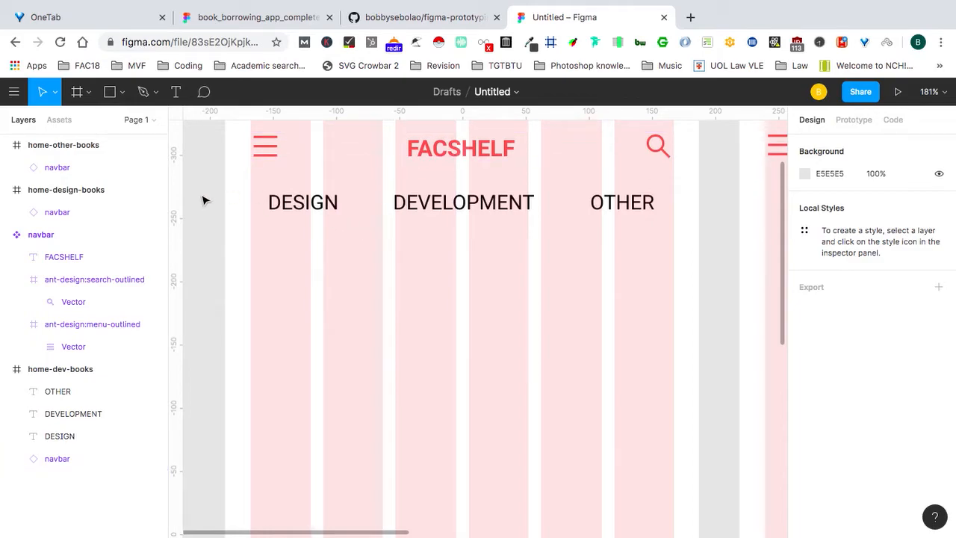
# Draw a horizontal line about 57 px wide beneath the DESIGN label, at about X 33, Y 85, and deselect it.
pyautogui.click(123, 97)
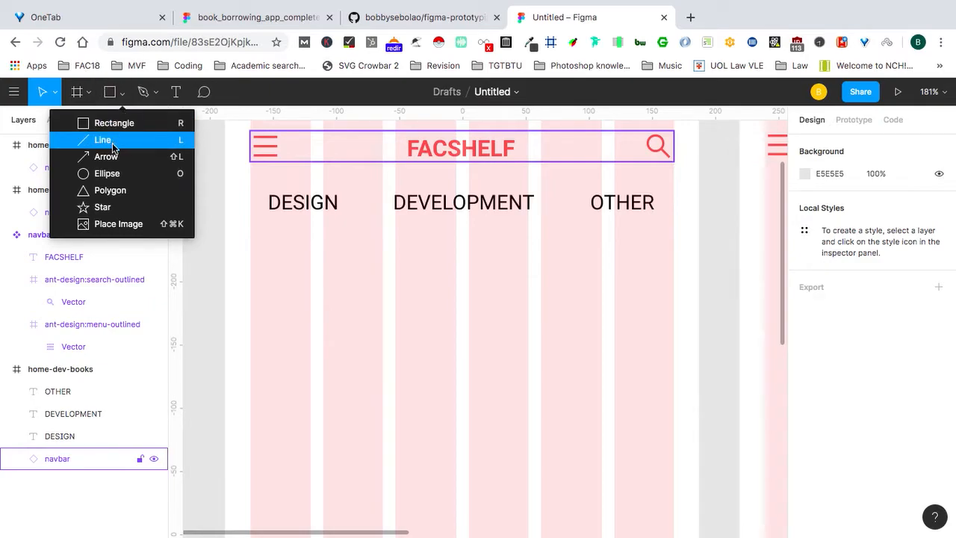
pyautogui.click(122, 140)
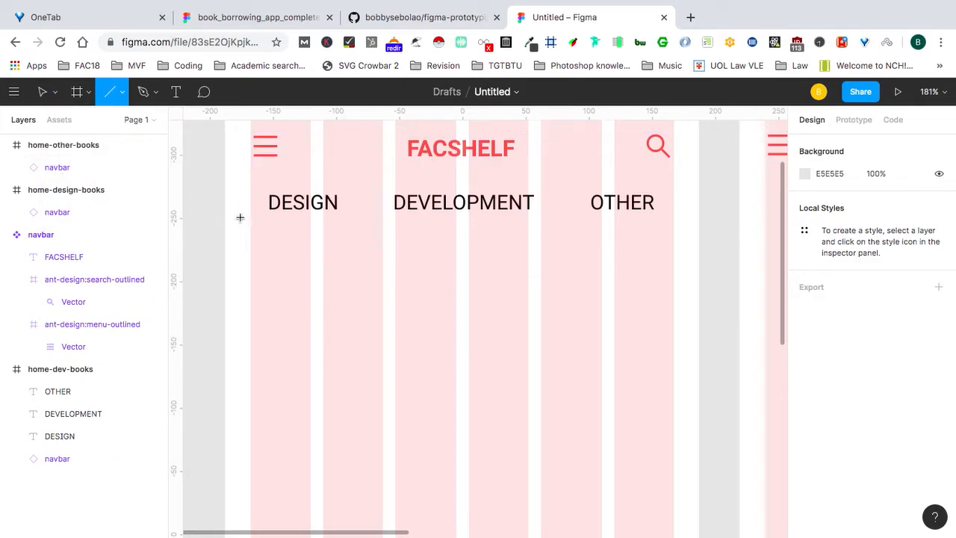
pyautogui.moveTo(267, 218); pyautogui.dragTo(336, 220)
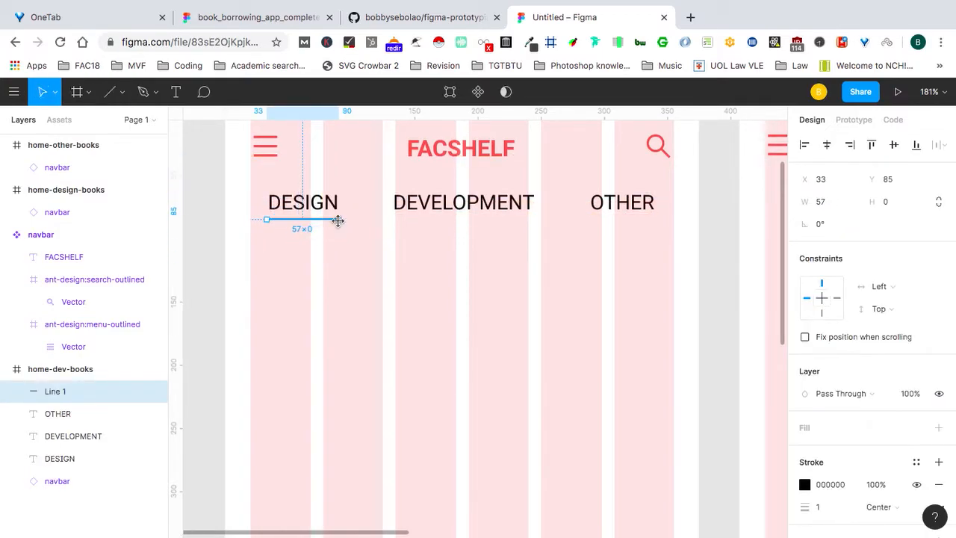
pyautogui.click(194, 222)
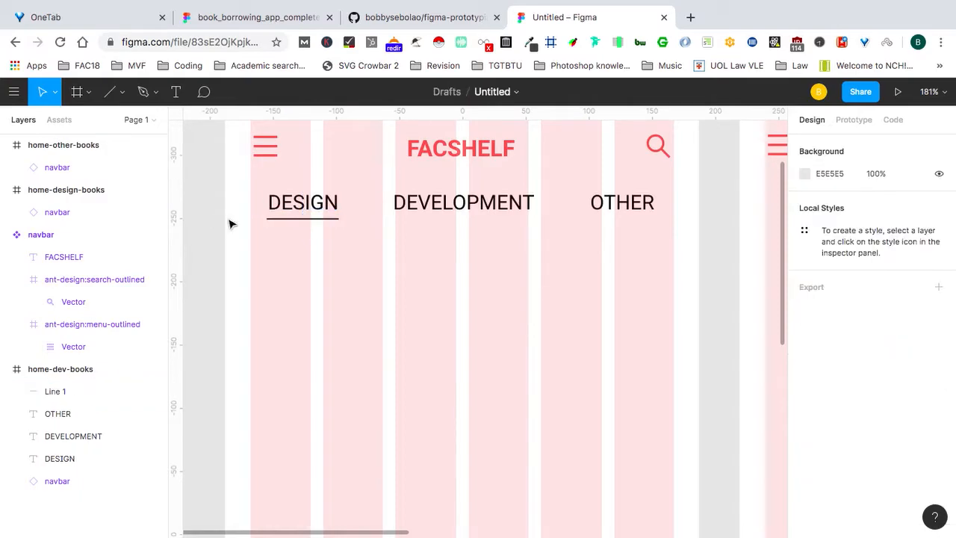
# Duplicate the DESIGN underline beneath DEVELOPMENT at about 110 px wide and copy that wider line beneath OTHER.
pyautogui.click(303, 221)
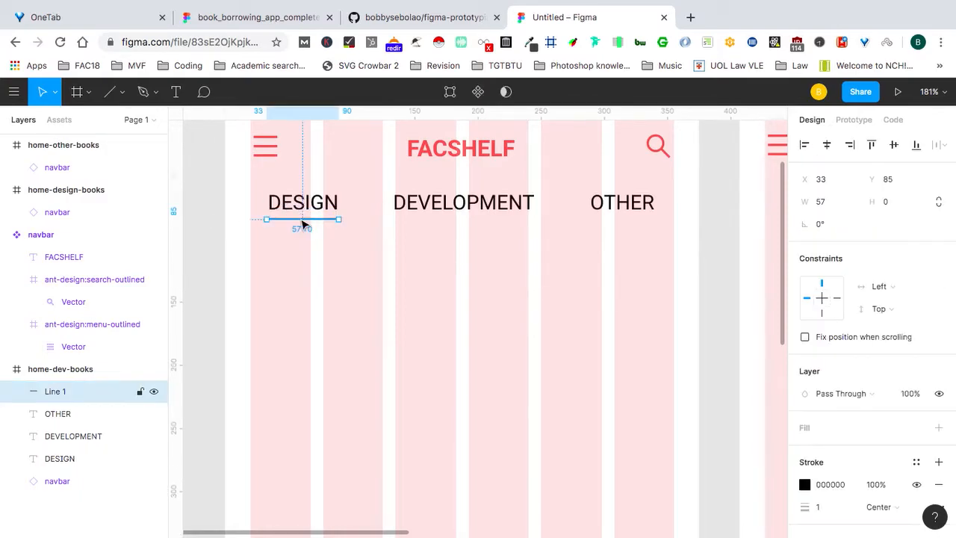
pyautogui.moveTo(302, 220); pyautogui.dragTo(718, 219)
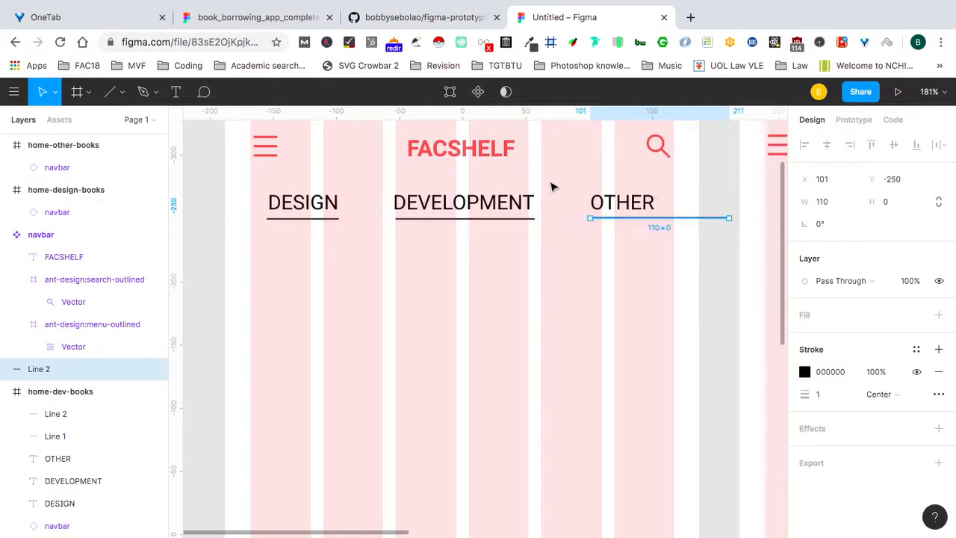
pyautogui.click(618, 202)
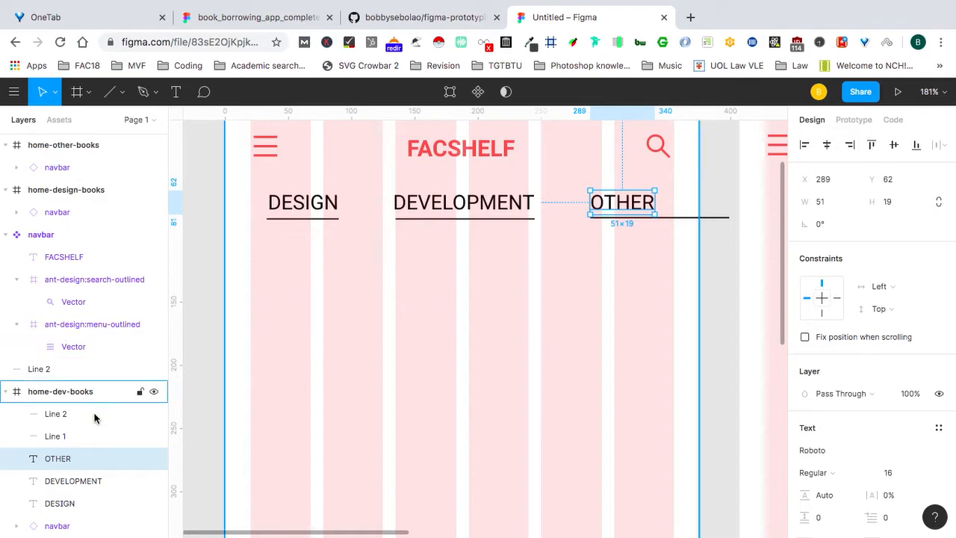
# Move the OTHER underline to about X 69, Y -249, level with the DEVELOPMENT underline.
pyautogui.click(678, 219)
pyautogui.scroll(5, 678, 219)
pyautogui.hscroll(4, 678, 221)
pyautogui.moveTo(547, 216); pyautogui.dragTo(442, 217)
pyautogui.moveTo(369, 224); pyautogui.dragTo(394, 220)
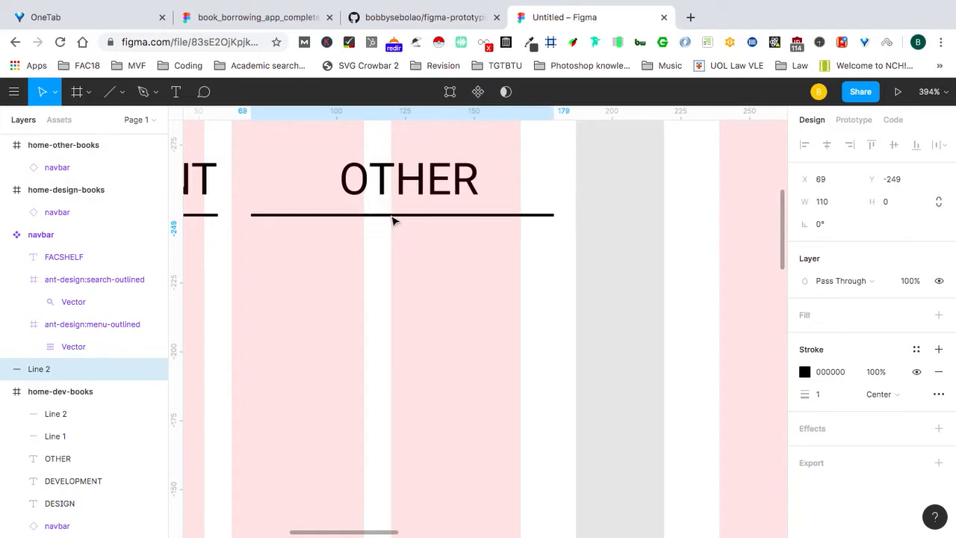
pyautogui.scroll(-5, 394, 221)
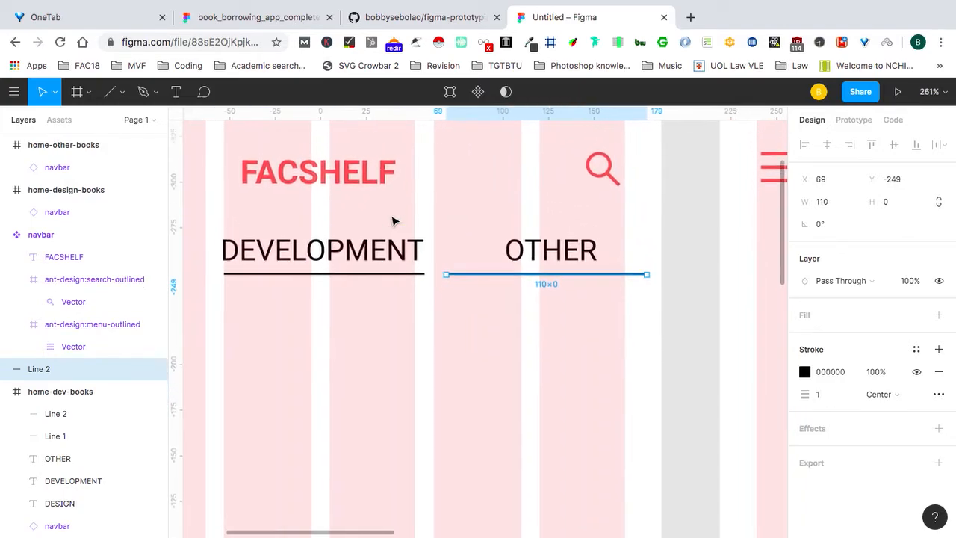
pyautogui.scroll(2, 394, 220)
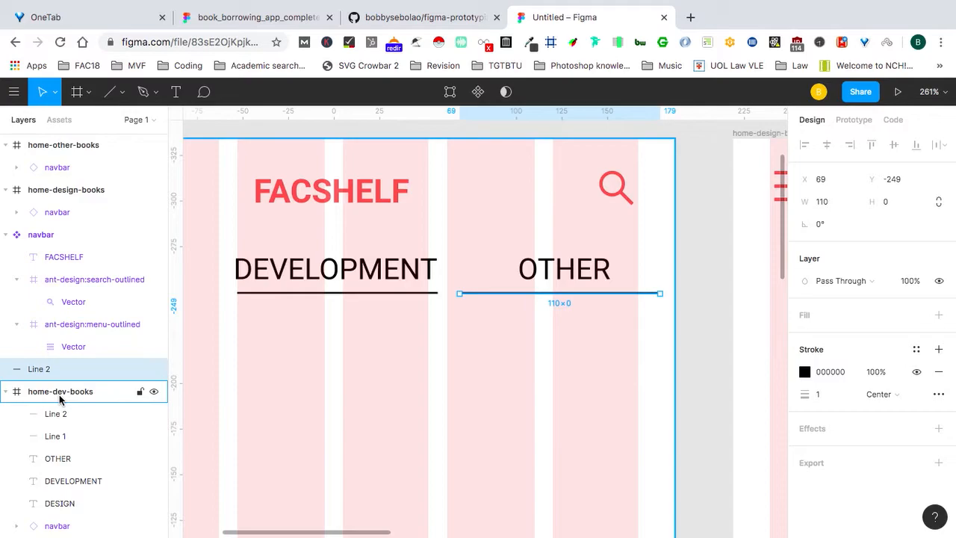
# Collapse the frames and navbar in the layer list and move the stray underline layer into the home-dev-books frame.
pyautogui.click(6, 391)
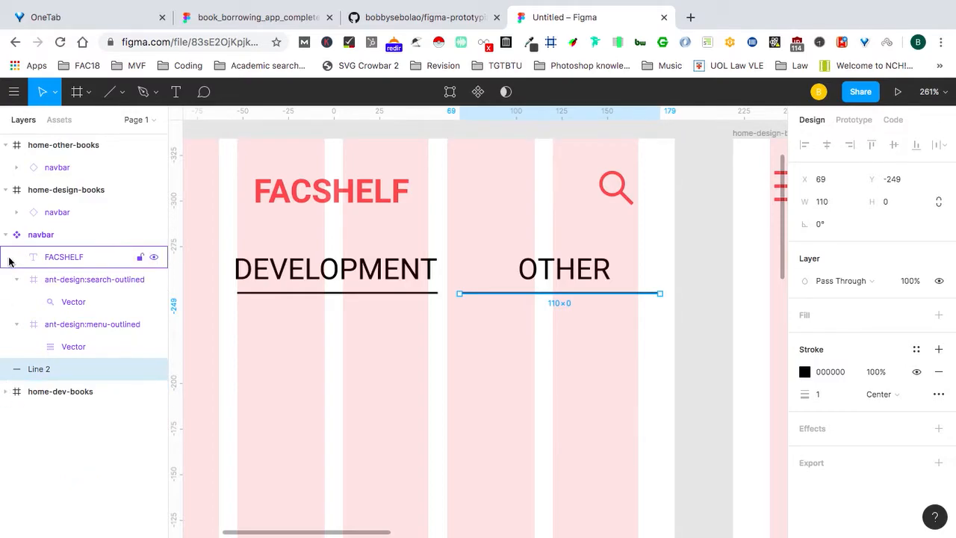
pyautogui.click(6, 191)
pyautogui.click(6, 146)
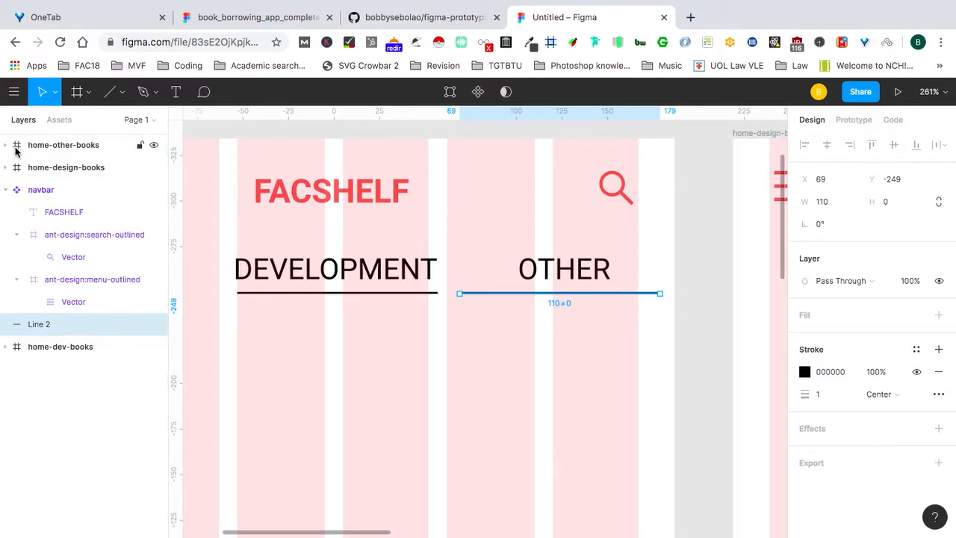
pyautogui.click(5, 191)
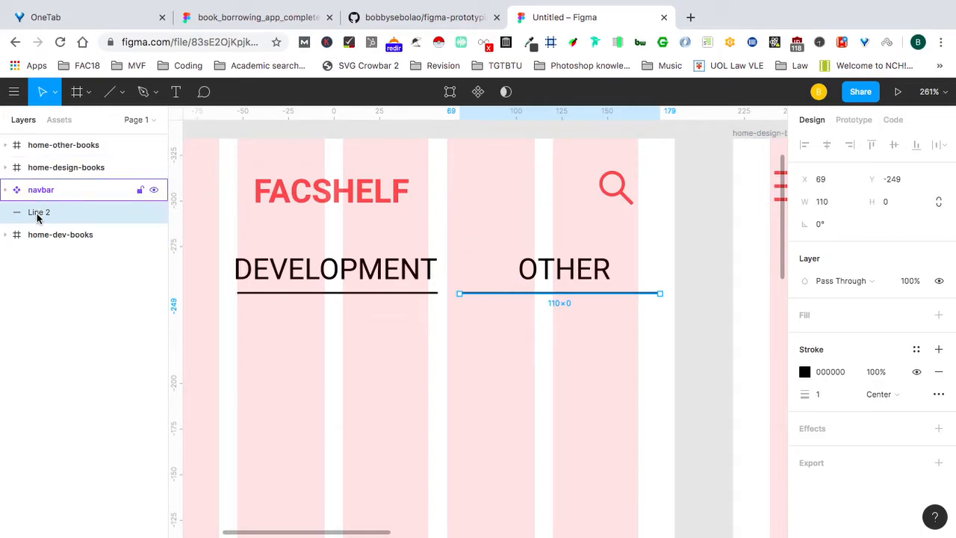
pyautogui.moveTo(43, 213); pyautogui.dragTo(54, 236)
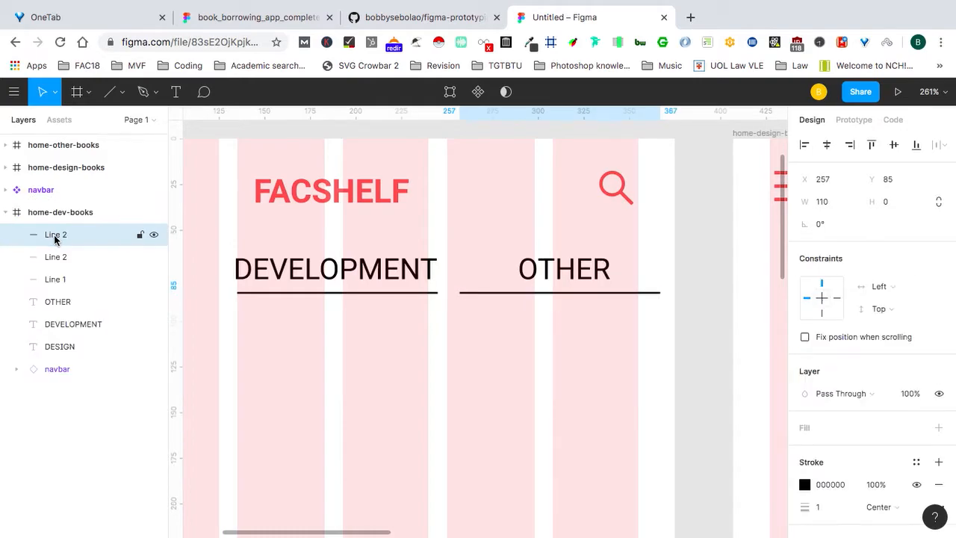
# Align the underline's right end with the OTHER label, shorten its left end to match the label's width, and deselect it.
pyautogui.moveTo(551, 299); pyautogui.dragTo(498, 299)
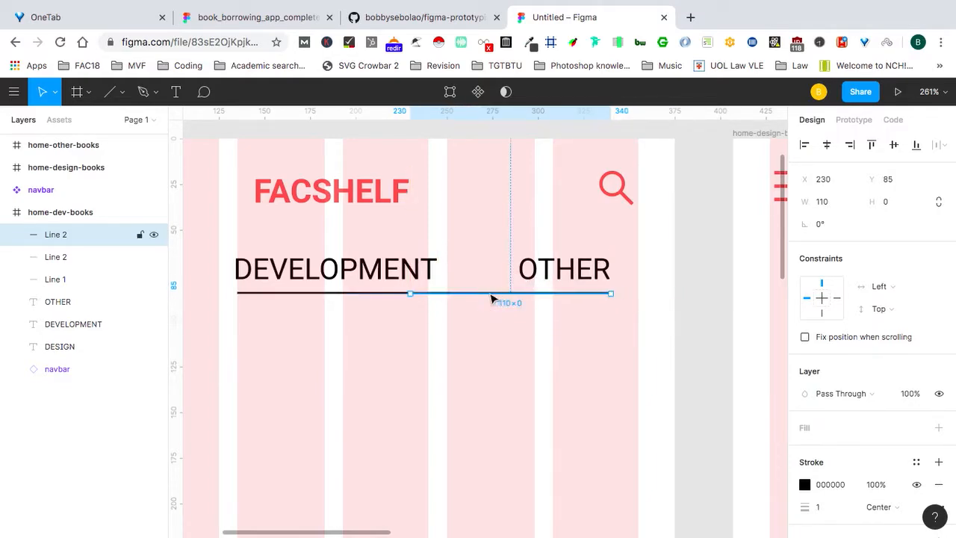
pyautogui.moveTo(411, 293); pyautogui.dragTo(520, 294)
pyautogui.click(544, 381)
pyautogui.scroll(-4, 547, 384)
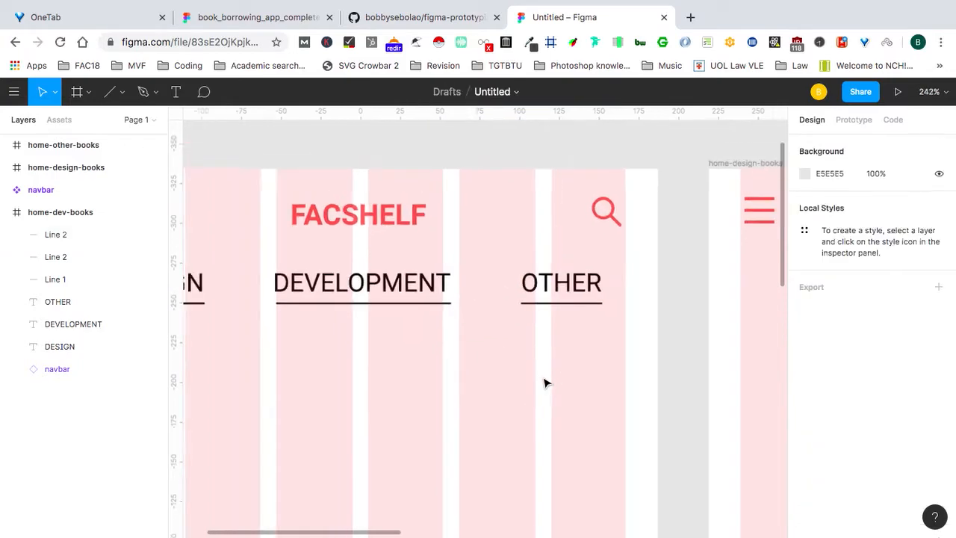
pyautogui.hscroll(-2, 546, 383)
pyautogui.hscroll(2, 545, 384)
pyautogui.scroll(-1, 545, 383)
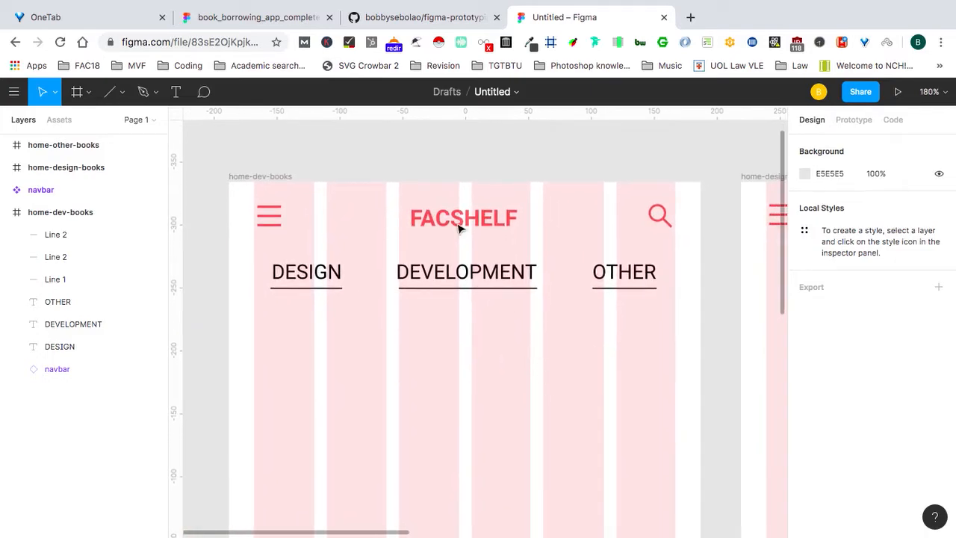
# Check the category label styling in the completed book borrowing app file, return to the Untitled file and select the DESIGN label.
pyautogui.click(237, 22)
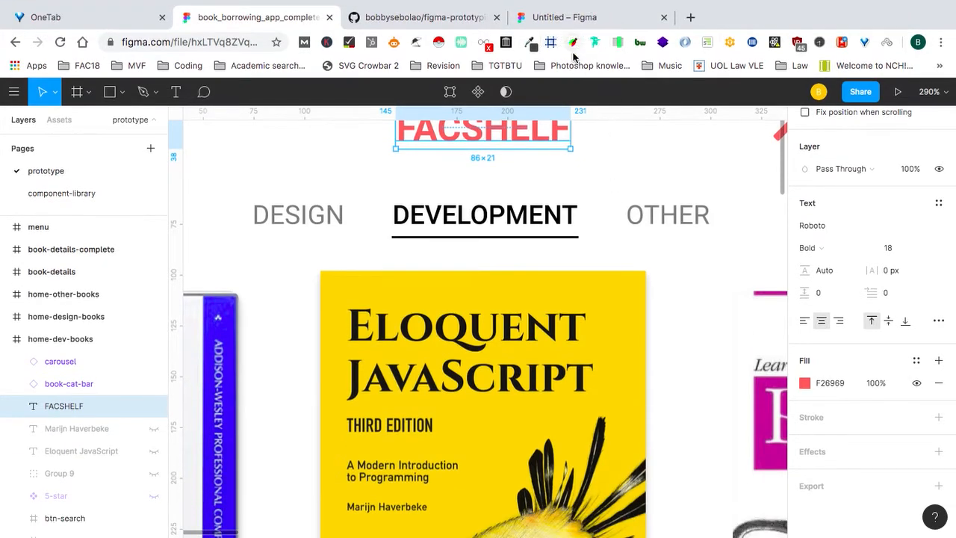
pyautogui.click(549, 17)
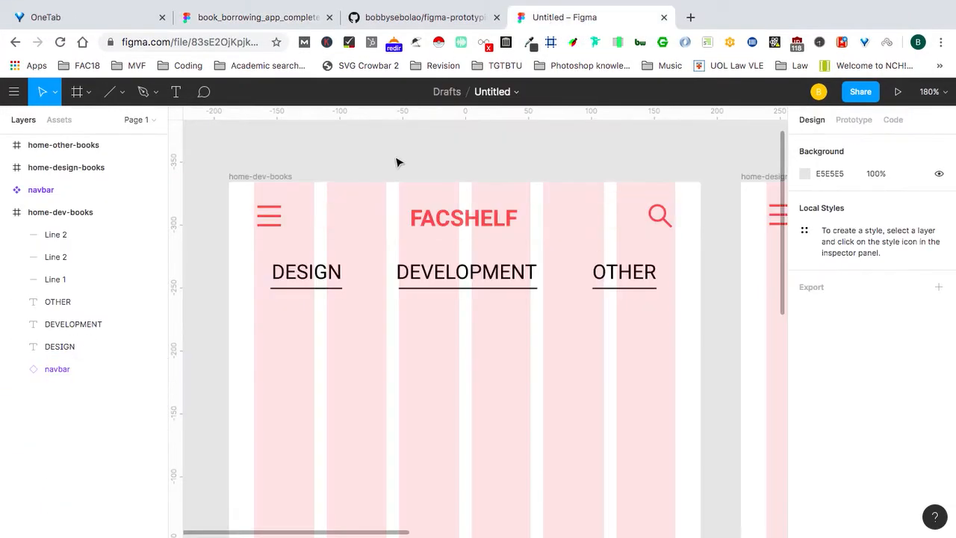
pyautogui.click(309, 274)
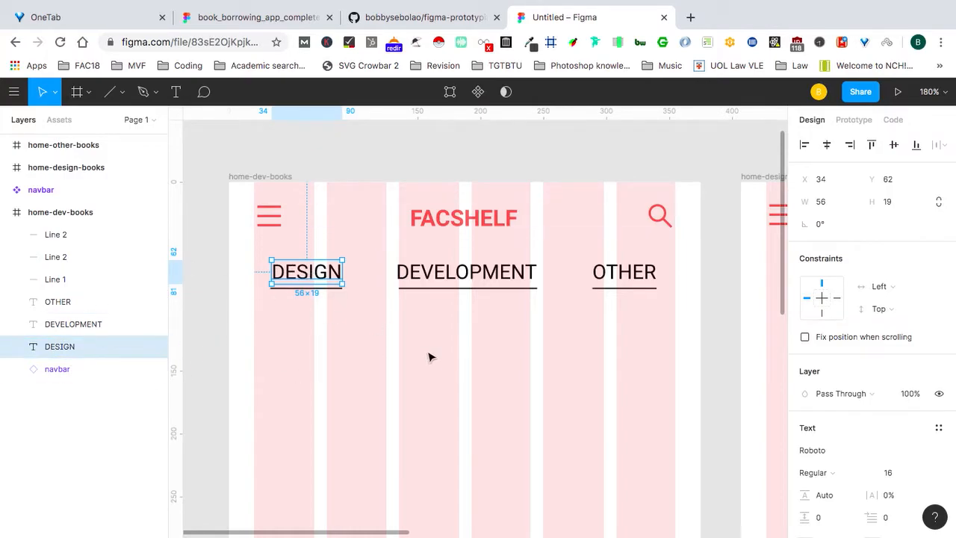
pyautogui.scroll(-6, 429, 357)
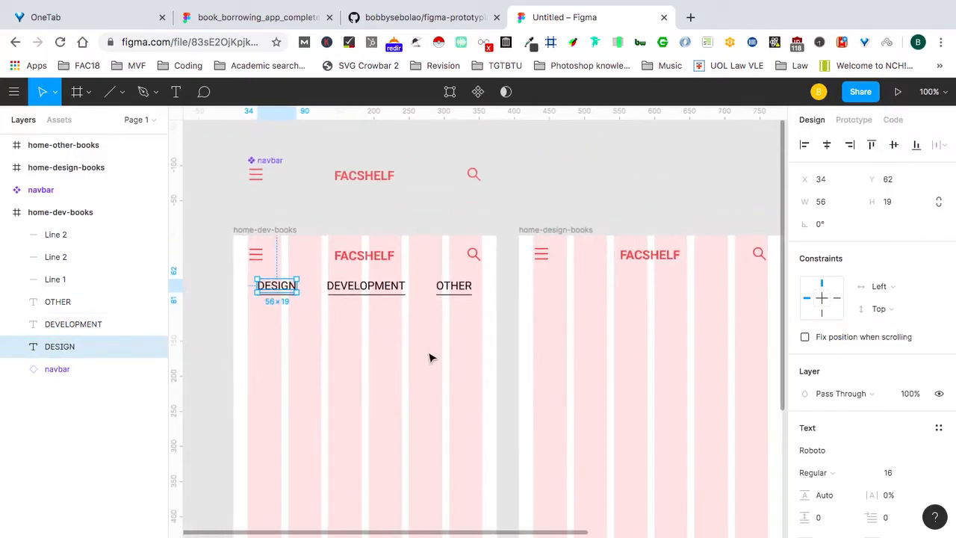
pyautogui.hscroll(5, 429, 358)
pyautogui.scroll(-2, 430, 357)
pyautogui.hscroll(-3, 430, 357)
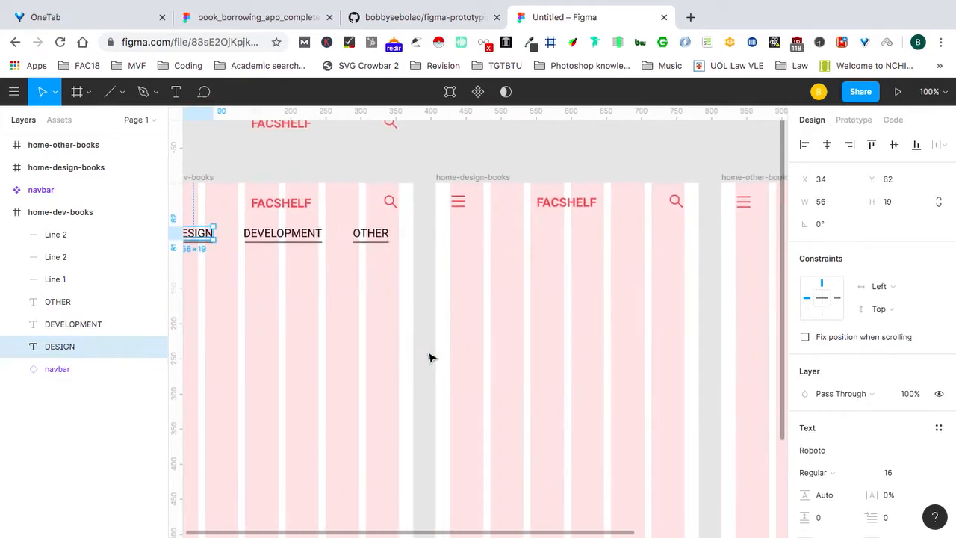
pyautogui.hscroll(-5, 431, 356)
pyautogui.scroll(5, 454, 296)
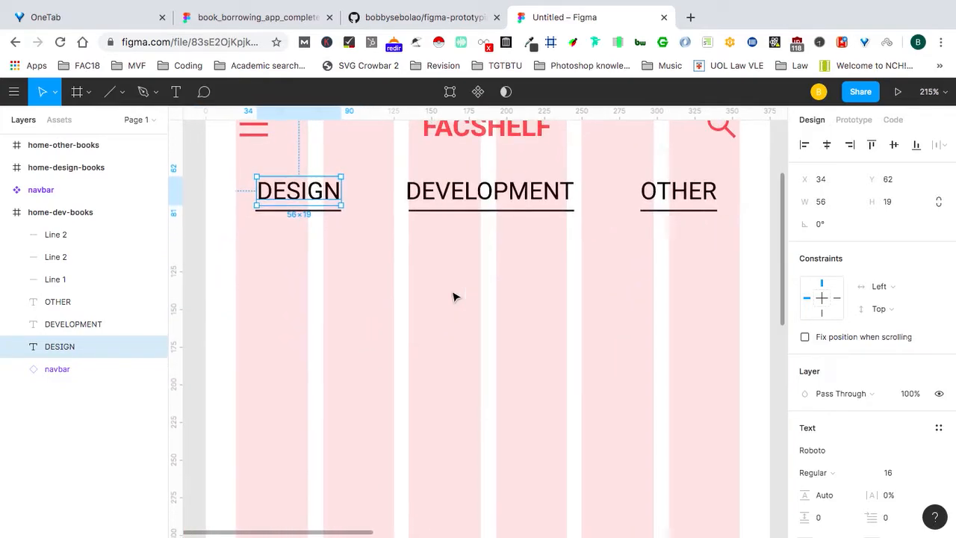
pyautogui.scroll(-3, 454, 297)
pyautogui.scroll(-3, 421, 284)
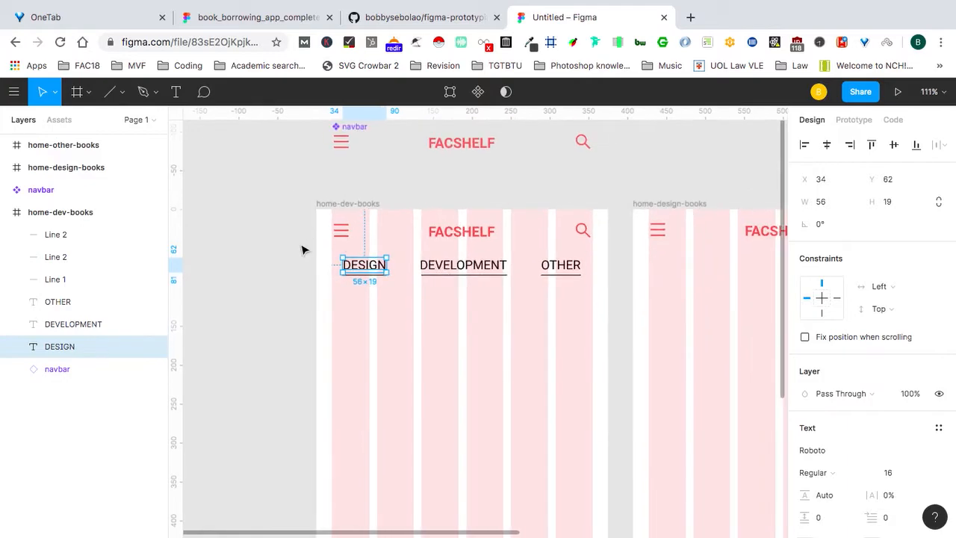
# Set the fill colour of the DESIGN label in home-dev-books to C4C4C4.
pyautogui.scroll(-5, 818, 390)
pyautogui.click(830, 384)
pyautogui.write('c4c')
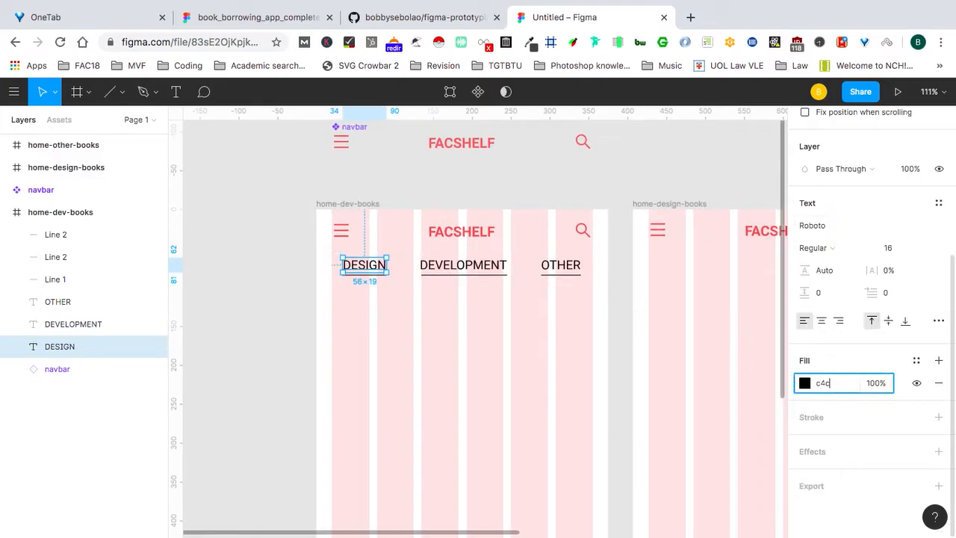
pyautogui.press('Return')
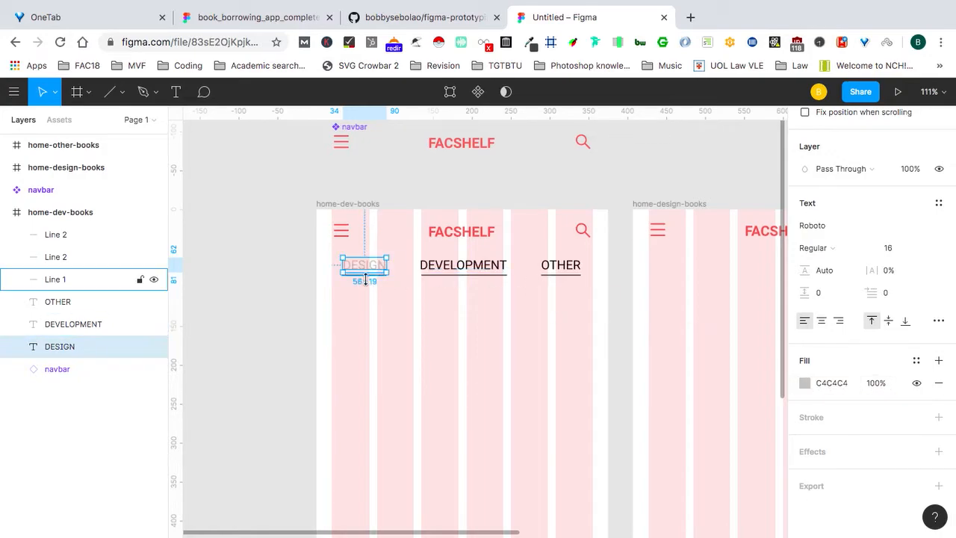
# Set the stroke colour of the line under the DESIGN label to C4C4C4.
pyautogui.scroll(3, 351, 269)
pyautogui.click(348, 274)
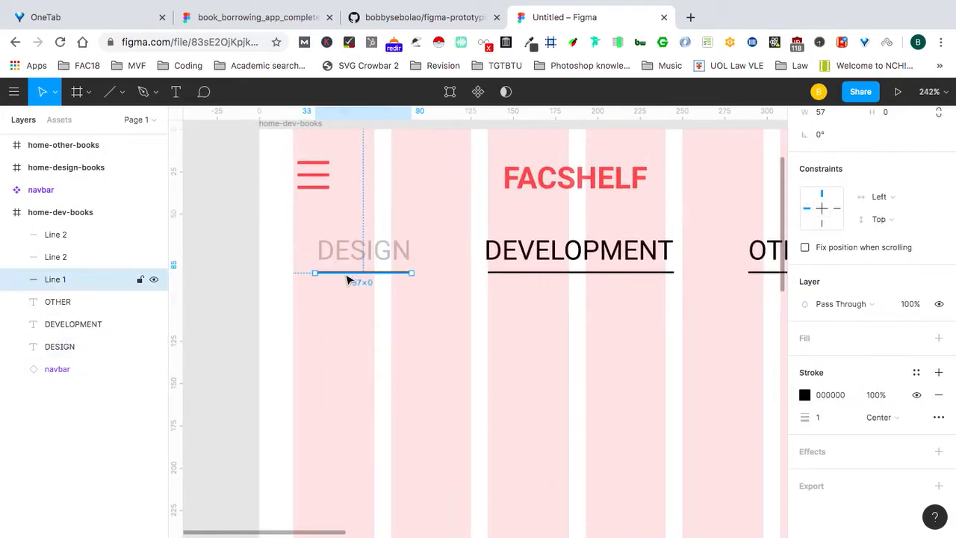
pyautogui.click(831, 394)
pyautogui.write('c4c')
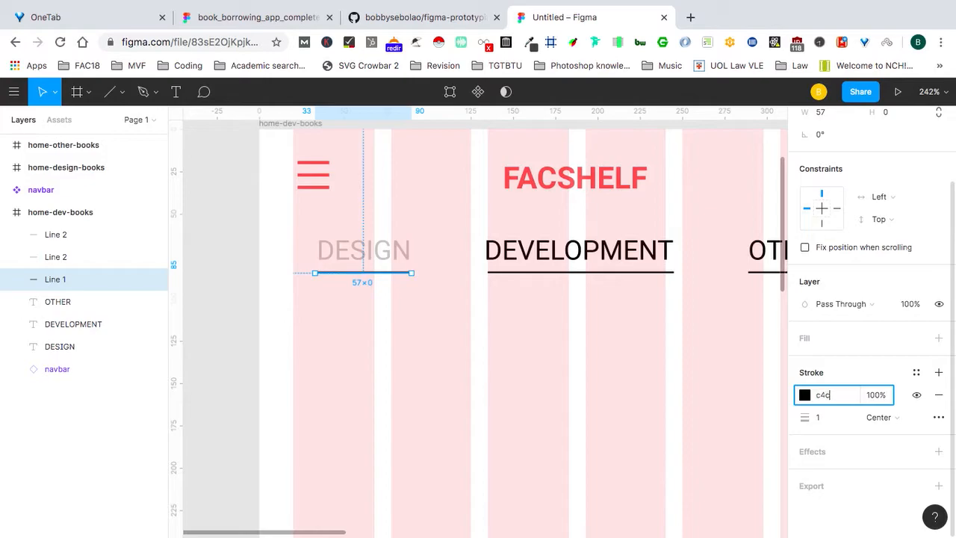
pyautogui.write('4c4')
pyautogui.press('Return')
# Create one component from the three tab labels and their underlines, and place a copy under the navbar in home-design-books.
pyautogui.scroll(-5, 720, 299)
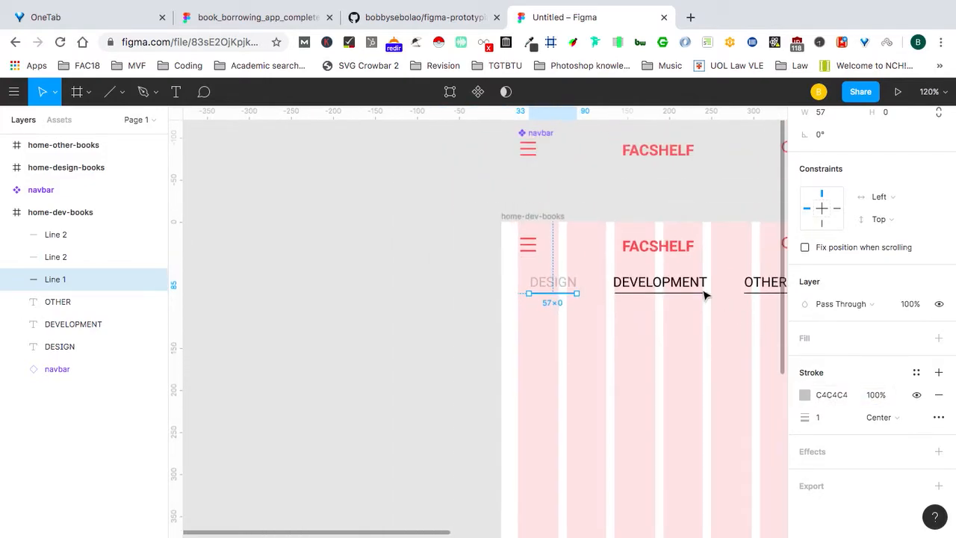
pyautogui.scroll(-1, 704, 296)
pyautogui.moveTo(298, 233); pyautogui.dragTo(620, 299)
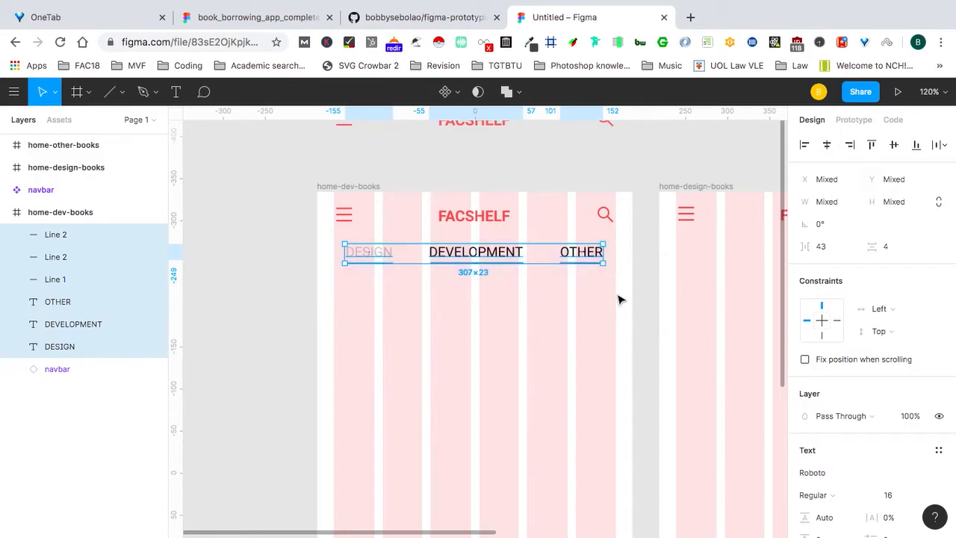
pyautogui.click(443, 92)
pyautogui.scroll(-3, 465, 284)
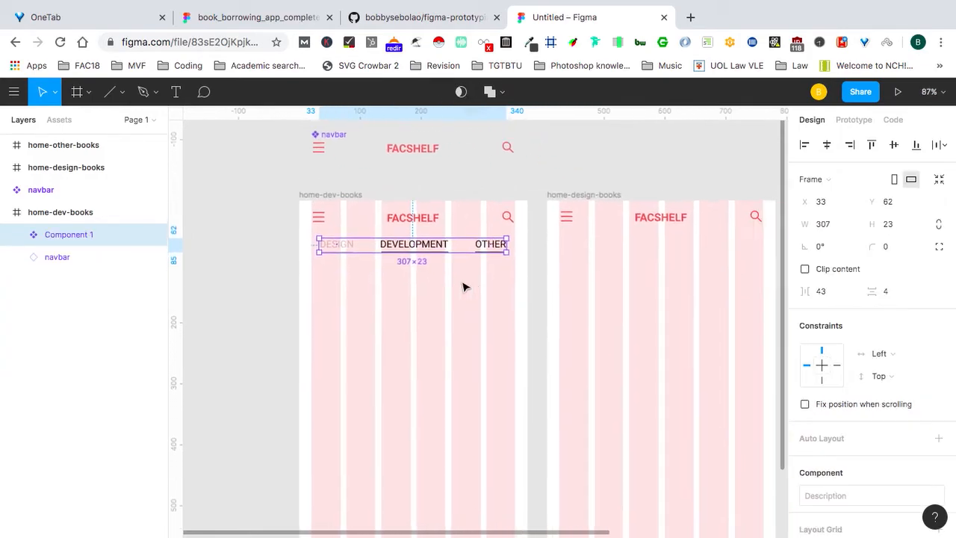
pyautogui.moveTo(401, 245); pyautogui.dragTo(647, 244)
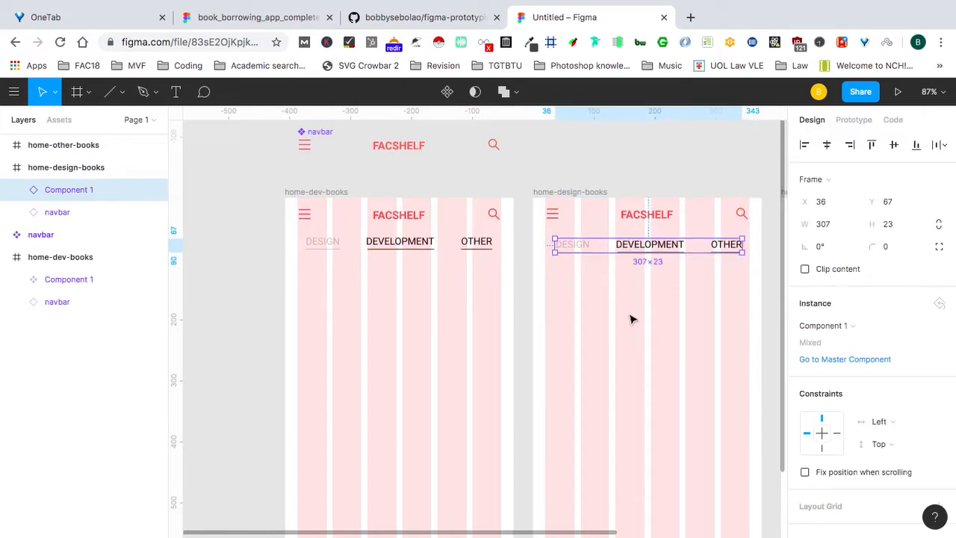
pyautogui.click(526, 230)
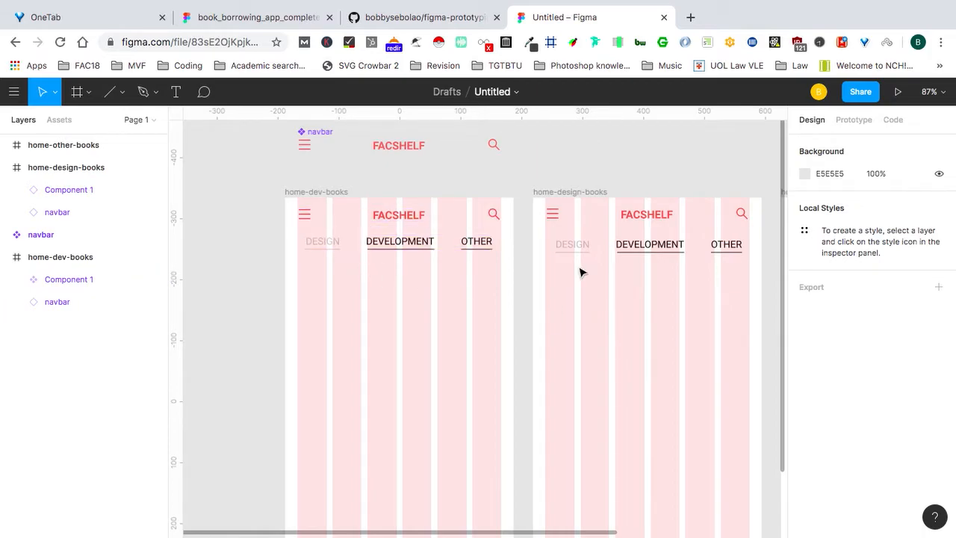
# Try to access the DESIGN and DEVELOPMENT labels individually inside the component copy in home-design-books.
pyautogui.scroll(5, 582, 252)
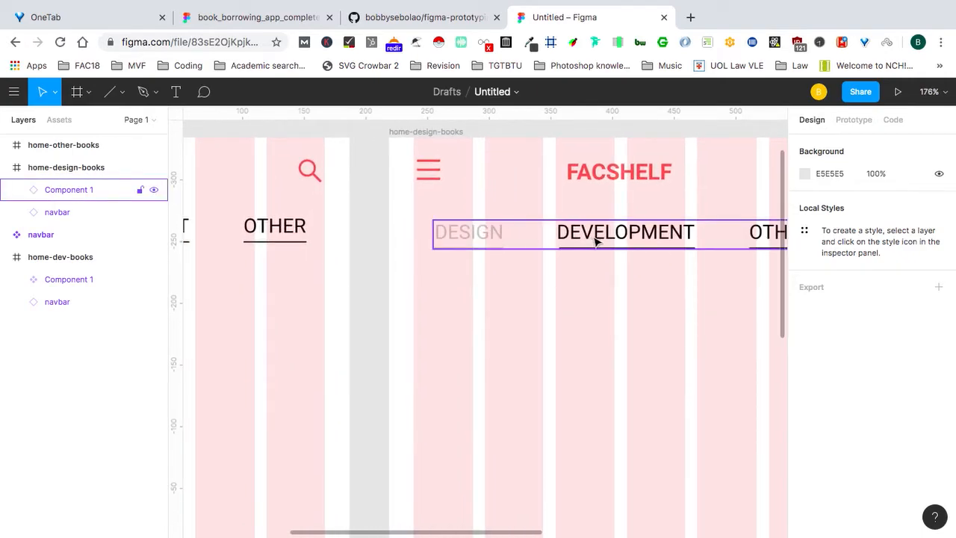
pyautogui.doubleClick(460, 238)
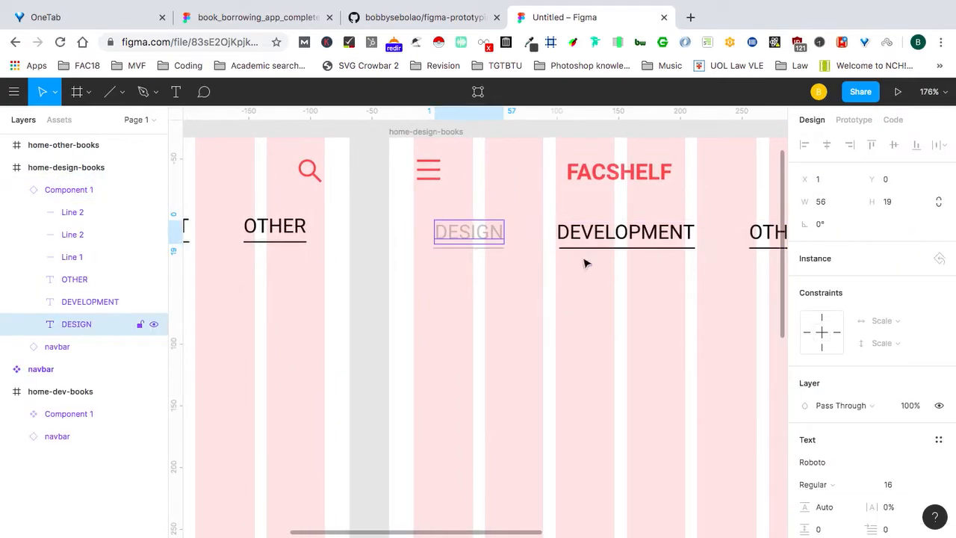
pyautogui.click(614, 234)
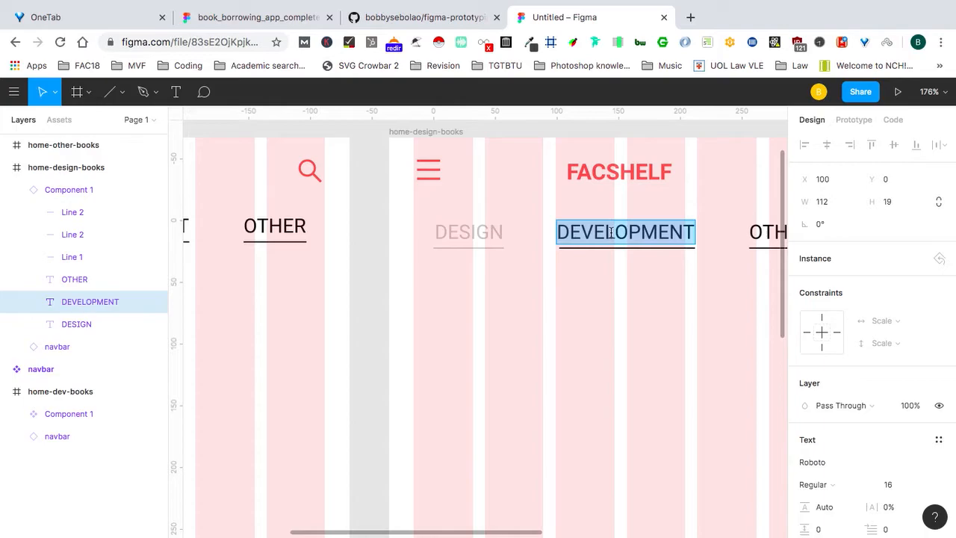
pyautogui.click(508, 315)
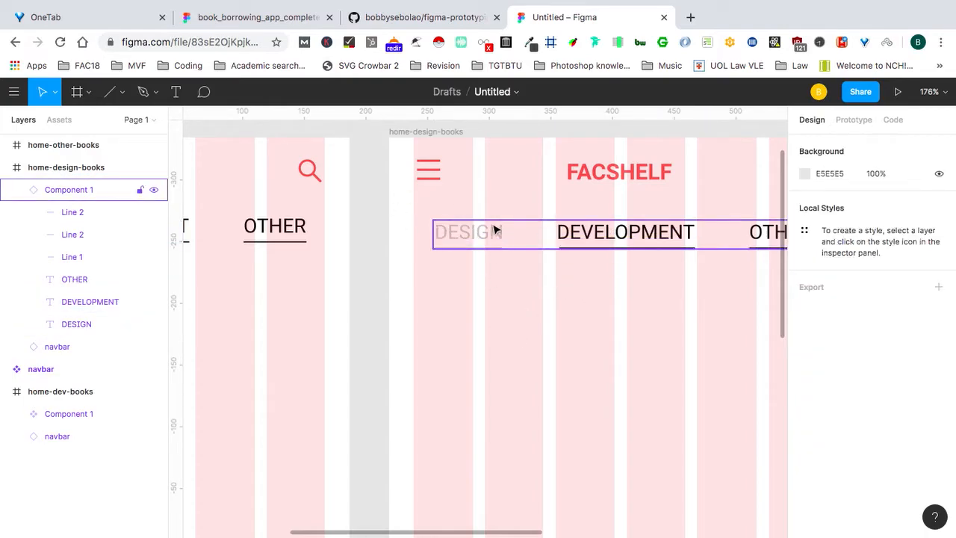
pyautogui.scroll(-5, 499, 236)
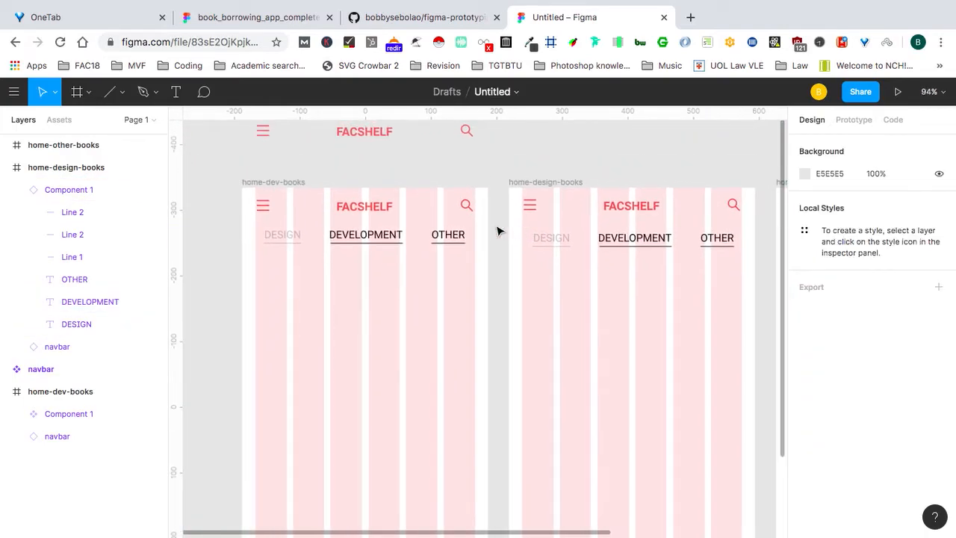
# Undo the component copy, the component creation and the grey colouring of the DESIGN label and its underline.
pyautogui.press('super+z')
pyautogui.press('super+z')
pyautogui.press('super+z')
pyautogui.press('super+z')
pyautogui.press('super+z')
pyautogui.press('super+z')
pyautogui.press('super+z')
pyautogui.press('super+z')
pyautogui.press('super+z')
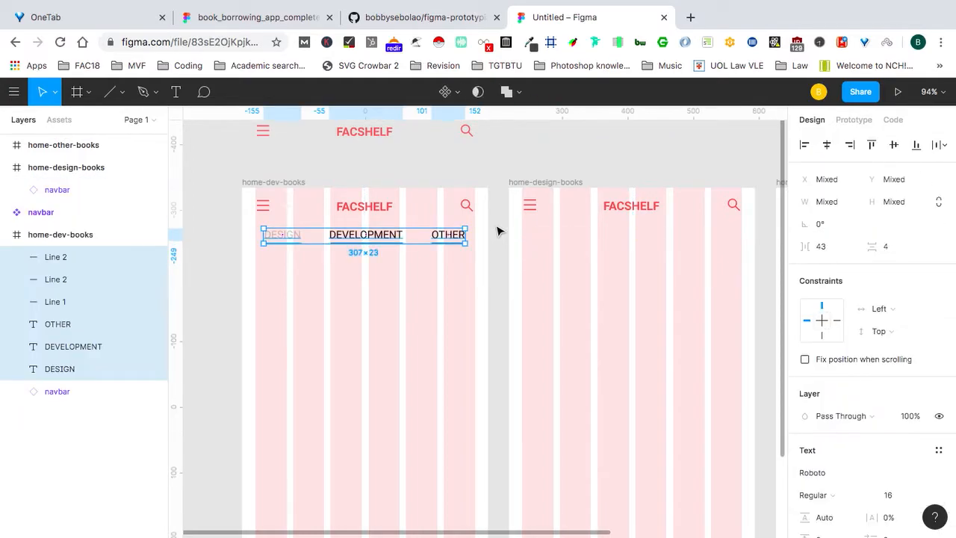
pyautogui.press('super+z')
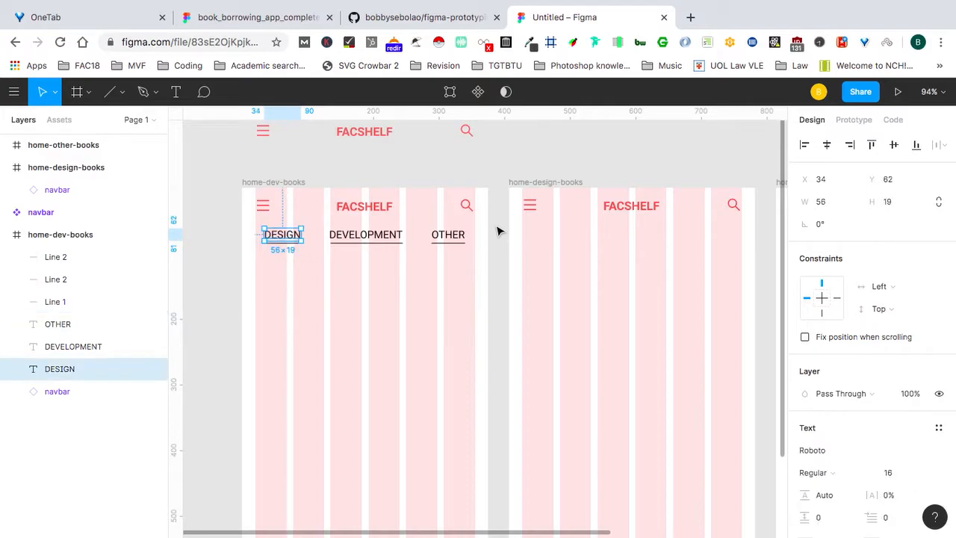
# Group the DESIGN label with its underline and place a duplicate of the group about 37 px directly below the original.
pyautogui.scroll(5, 363, 232)
pyautogui.hscroll(-3, 363, 231)
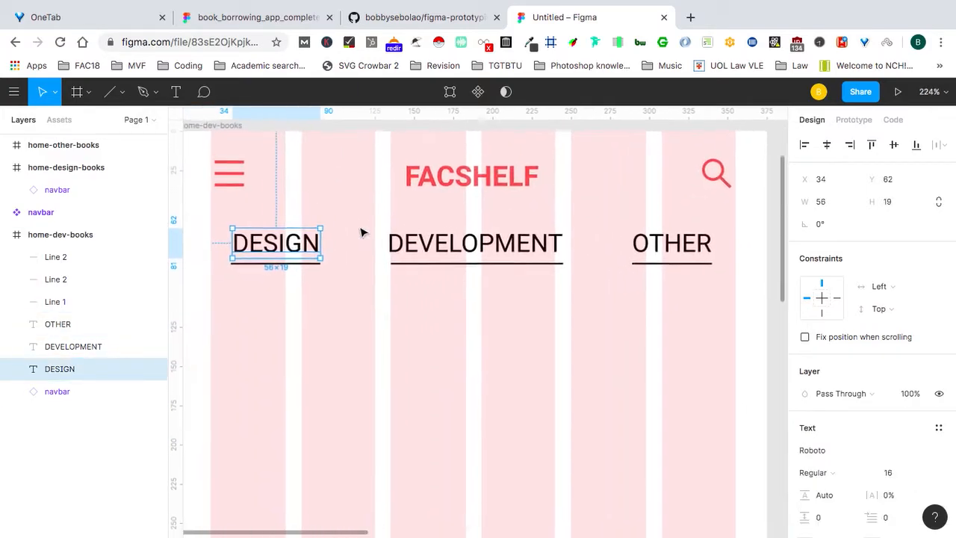
pyautogui.keyDown('shift'); pyautogui.click(291, 261); pyautogui.keyUp('shift')
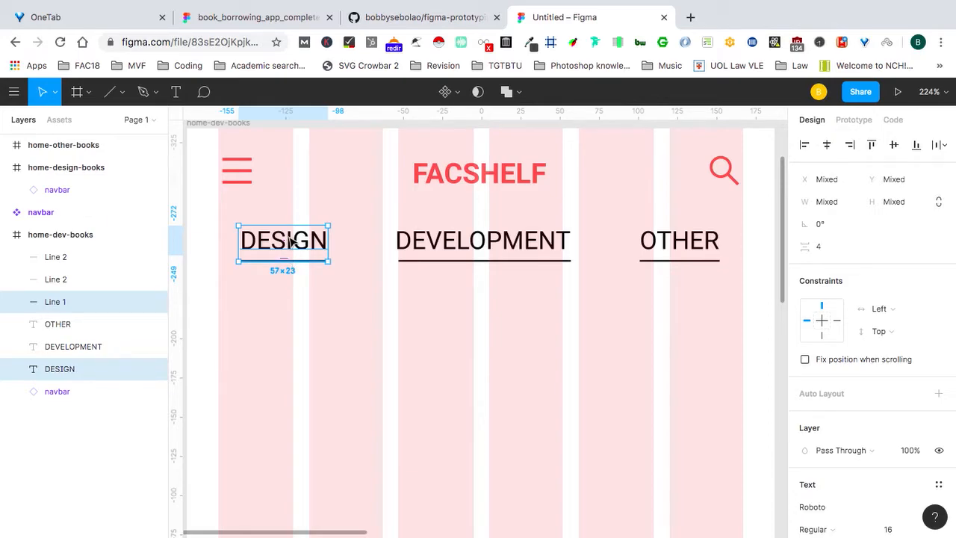
pyautogui.rightClick(292, 241)
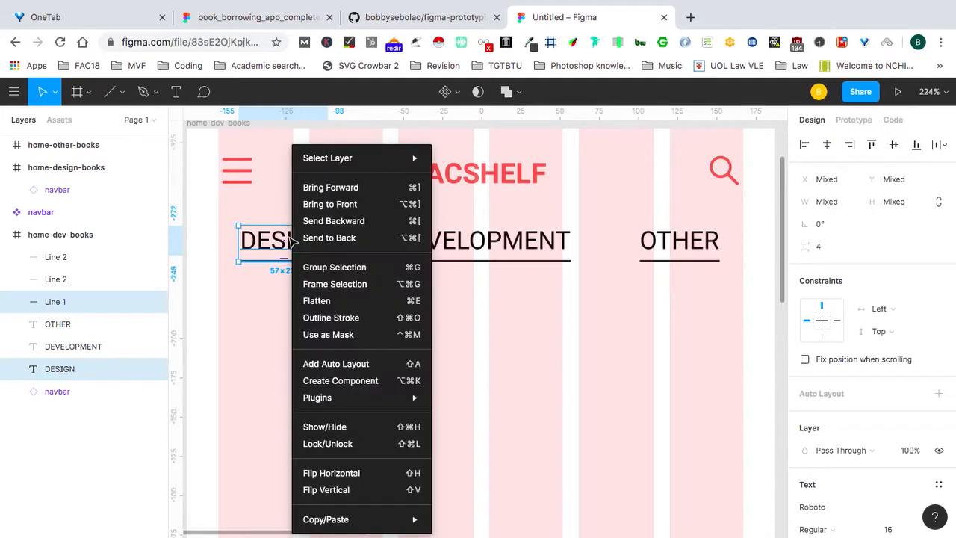
pyautogui.click(366, 271)
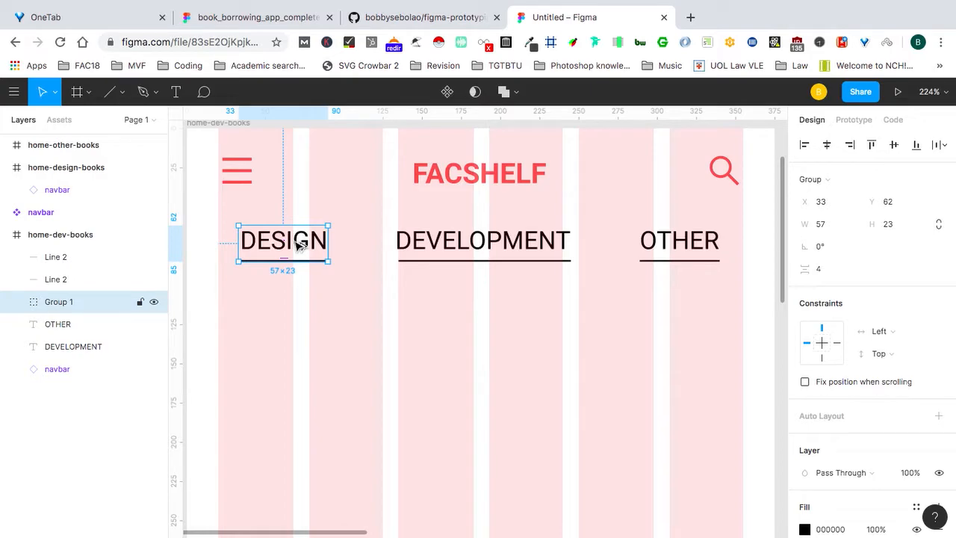
pyautogui.moveTo(298, 247); pyautogui.dragTo(298, 303)
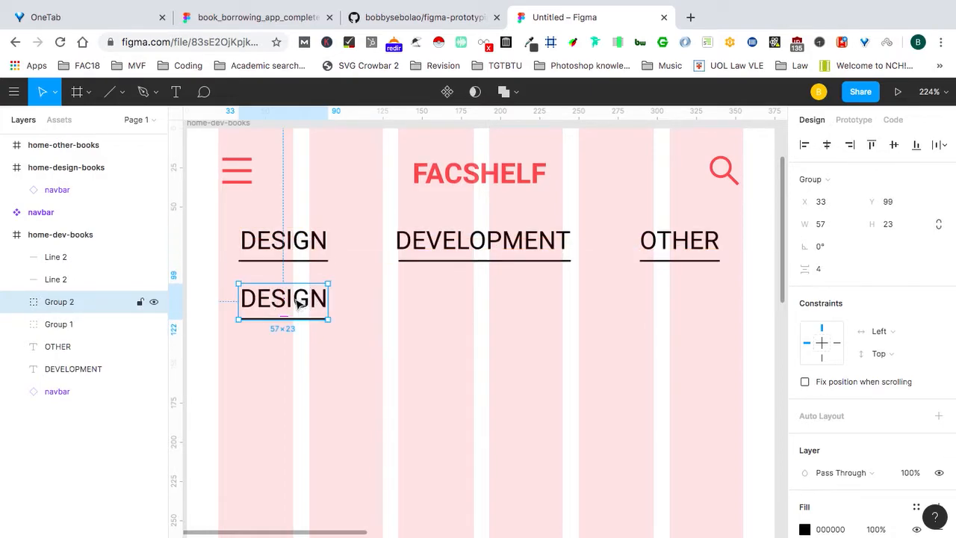
# Set both the fill and the stroke colour of the duplicated DESIGN group to C4C4C4.
pyautogui.scroll(-5, 854, 454)
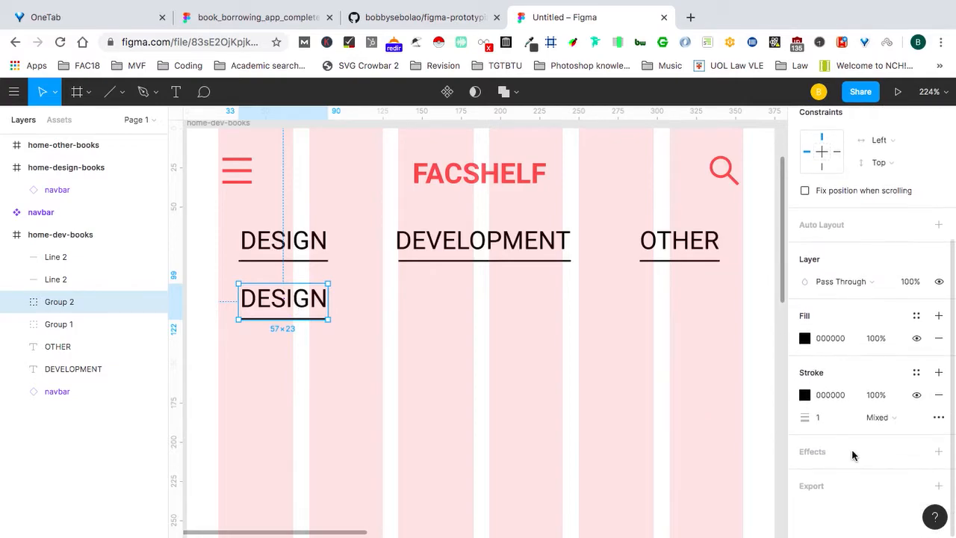
pyautogui.click(831, 338)
pyautogui.write('c')
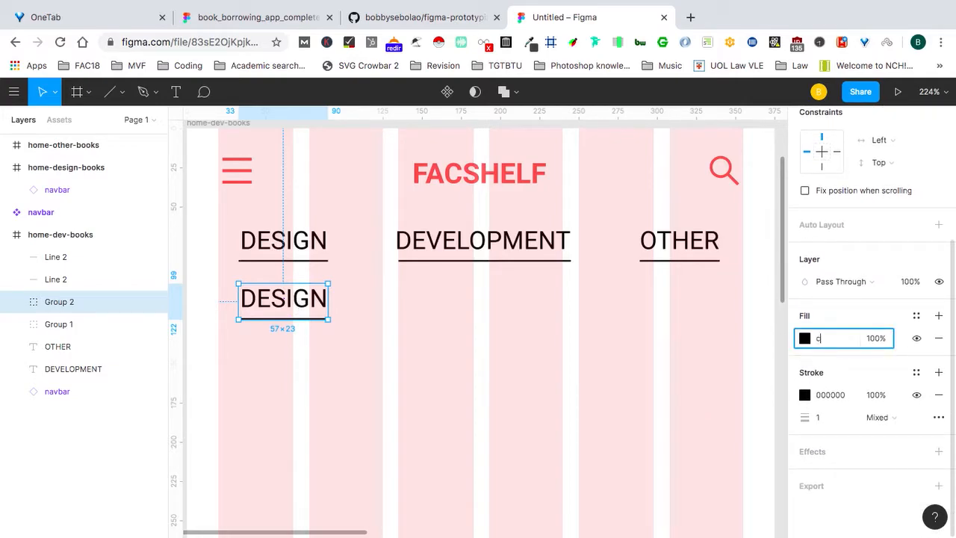
pyautogui.write('4c4c4c')
pyautogui.press('Return')
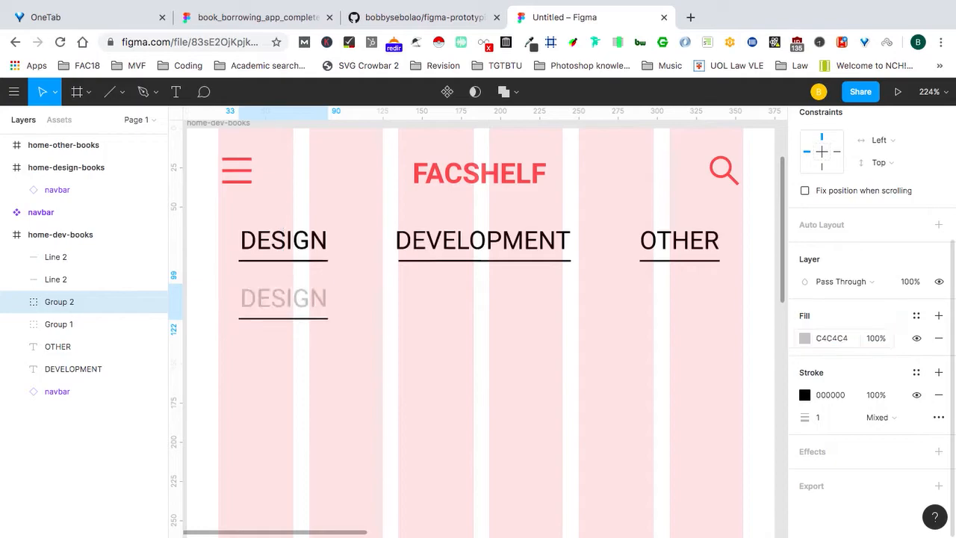
pyautogui.click(832, 395)
pyautogui.write('c')
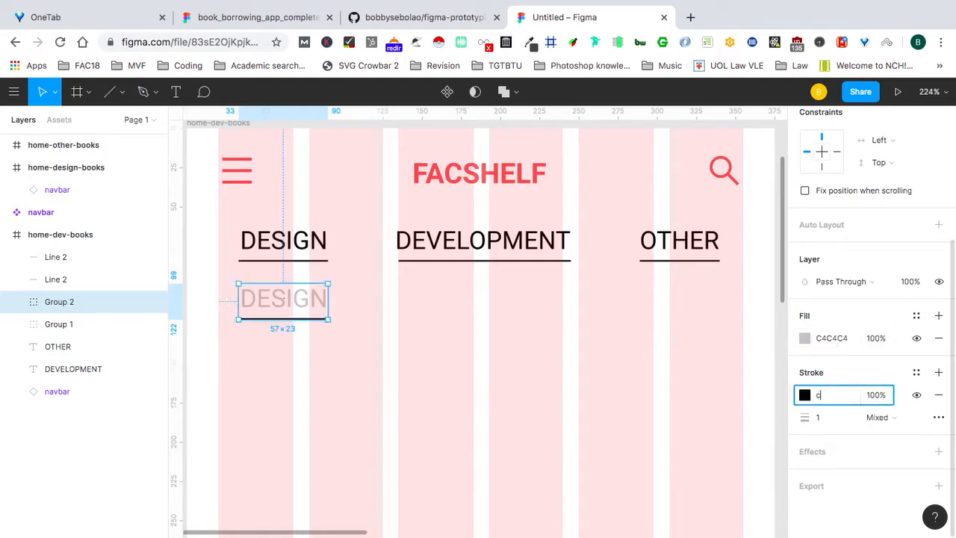
pyautogui.write('4c4c4')
pyautogui.press('Return')
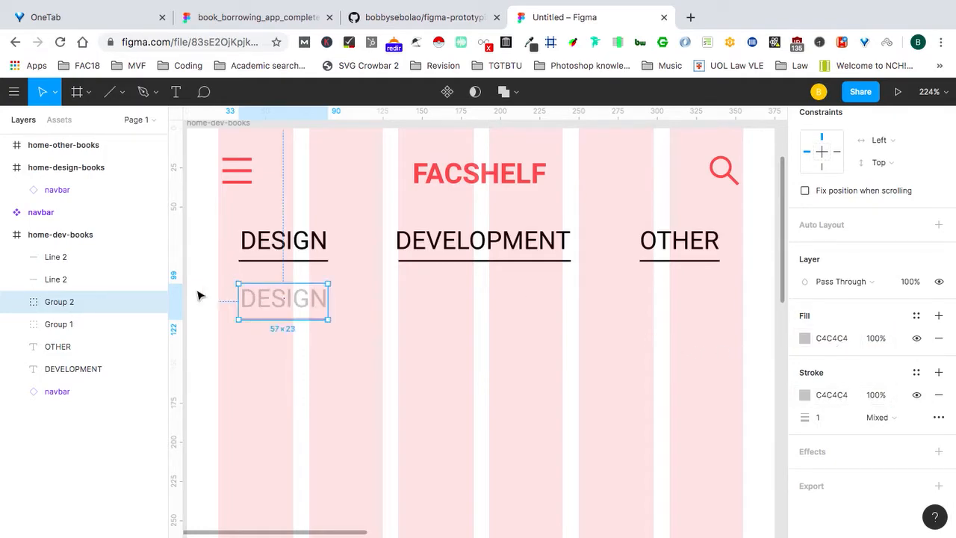
# Move the grey DESIGN group exactly over the original at X 33, Y 62 and rename it design-inactive.
pyautogui.click(277, 300)
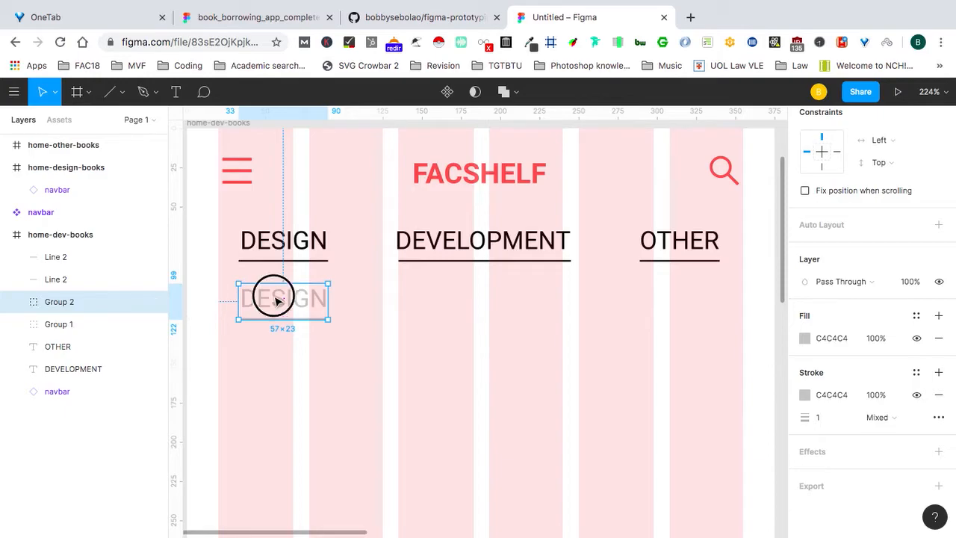
pyautogui.moveTo(277, 301); pyautogui.dragTo(275, 243)
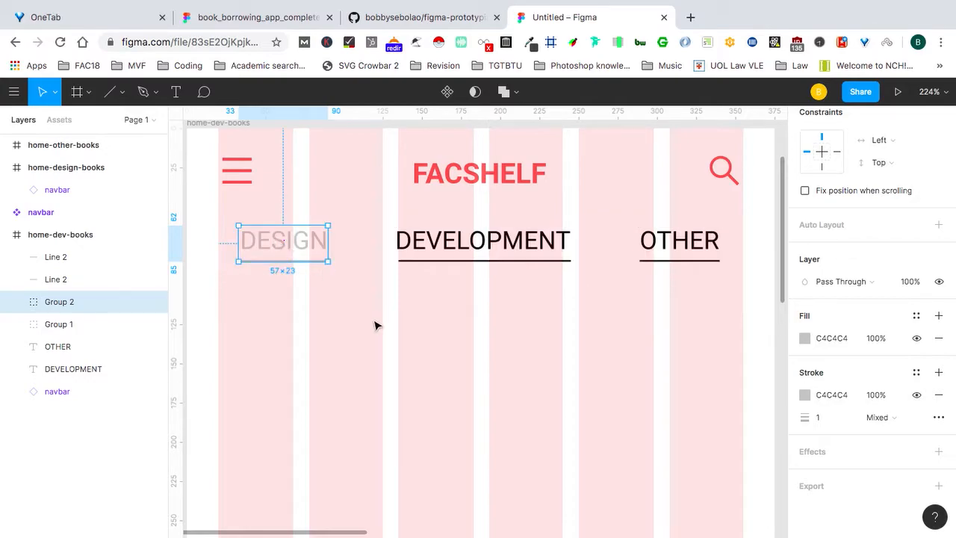
pyautogui.doubleClick(66, 304)
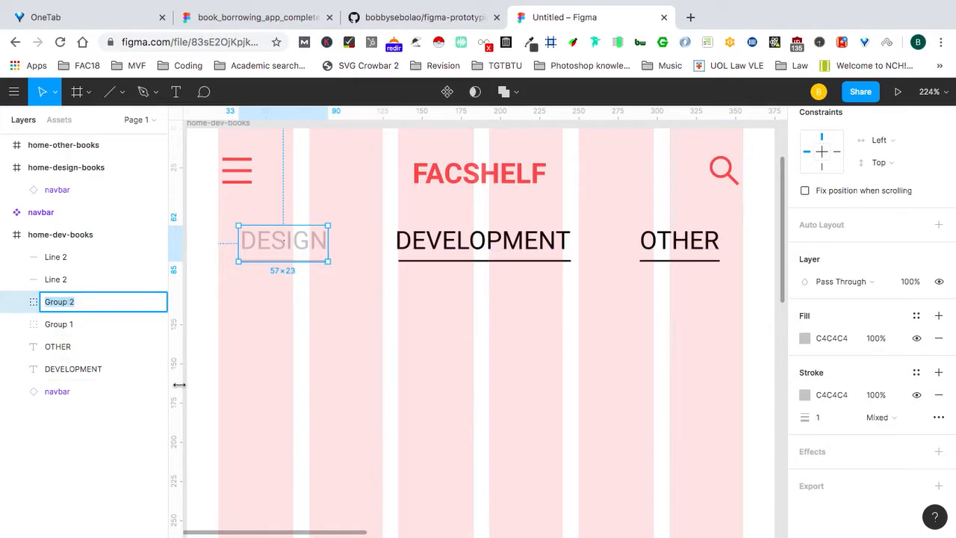
pyautogui.write('design-inactiv')
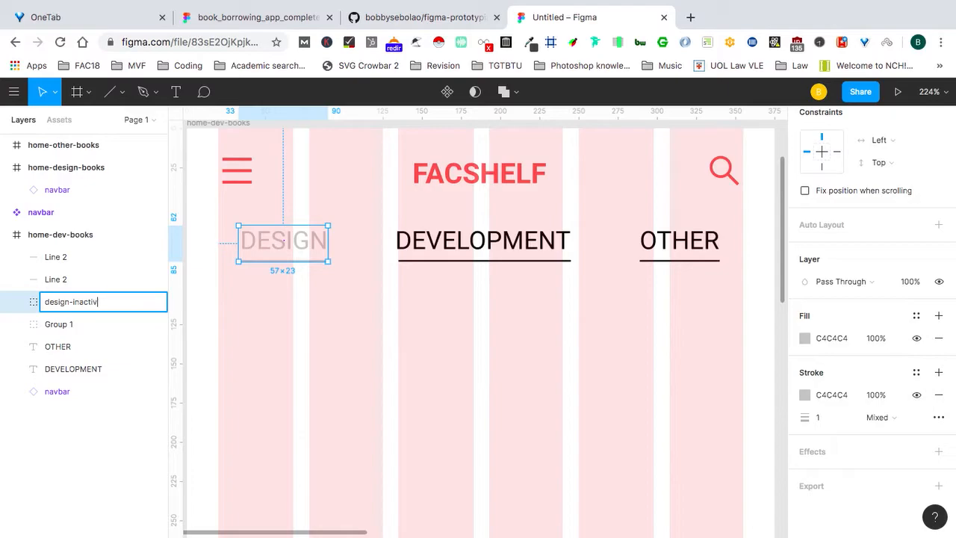
pyautogui.write('e')
pyautogui.press('Return')
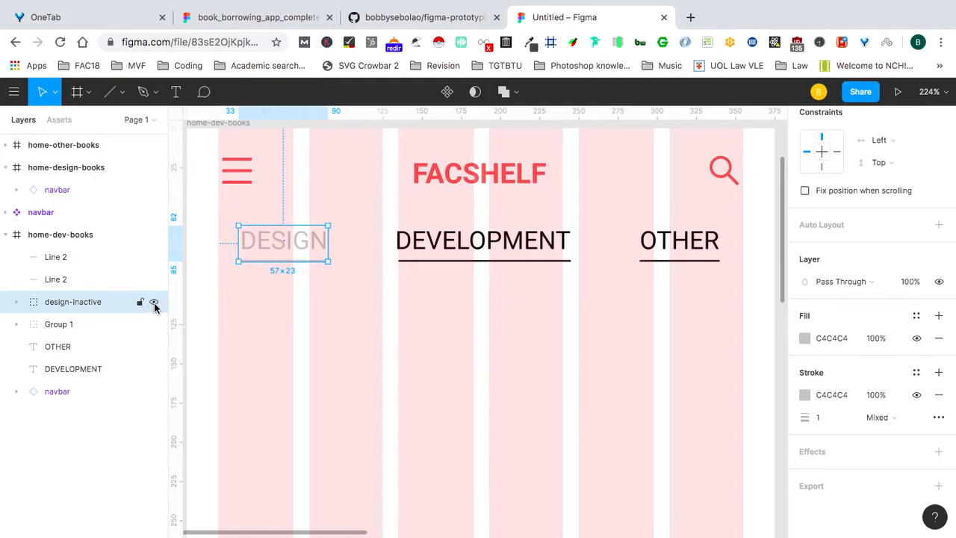
# Temporarily hide design-inactive, rename the black DESIGN group beneath it as design-active, and show design-inactive again.
pyautogui.click(154, 303)
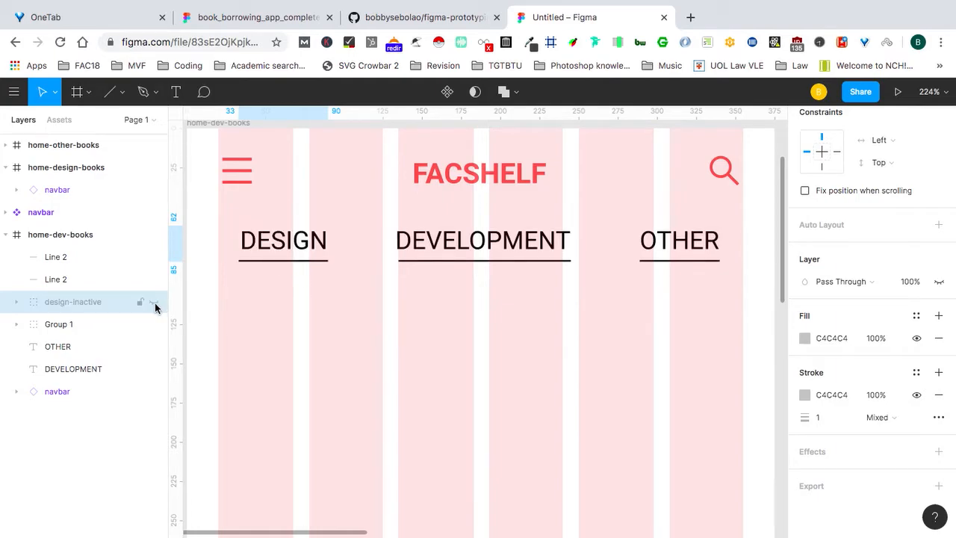
pyautogui.doubleClick(65, 326)
pyautogui.write('design')
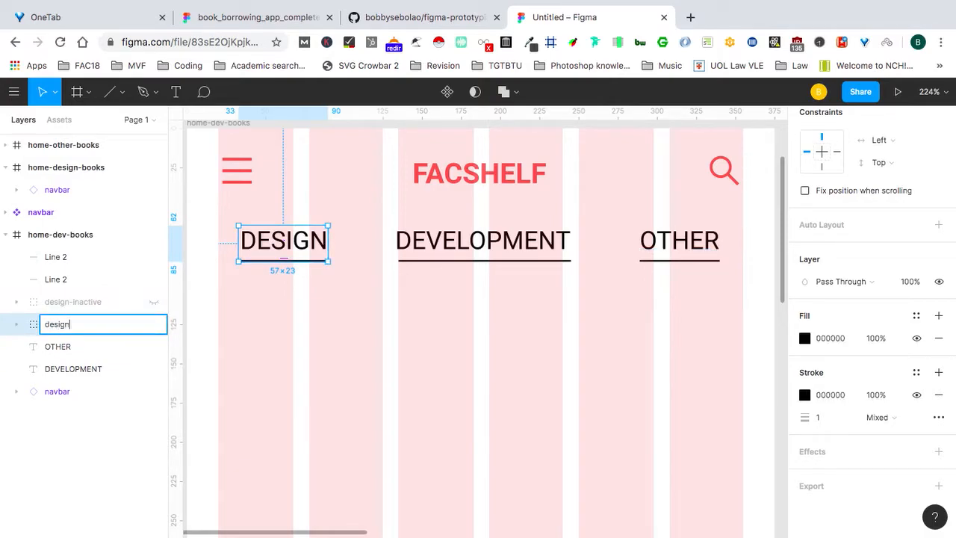
pyautogui.write('-active')
pyautogui.press('Return')
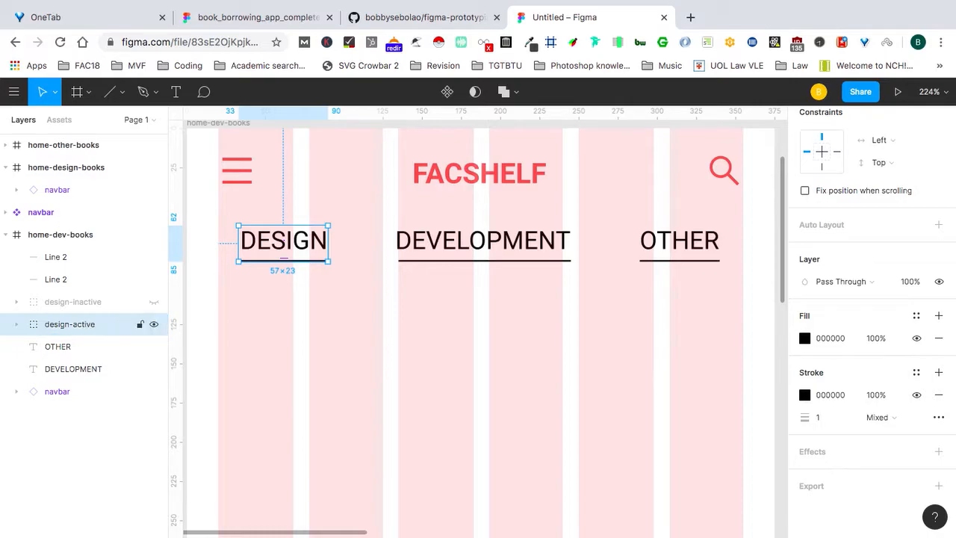
pyautogui.click(154, 304)
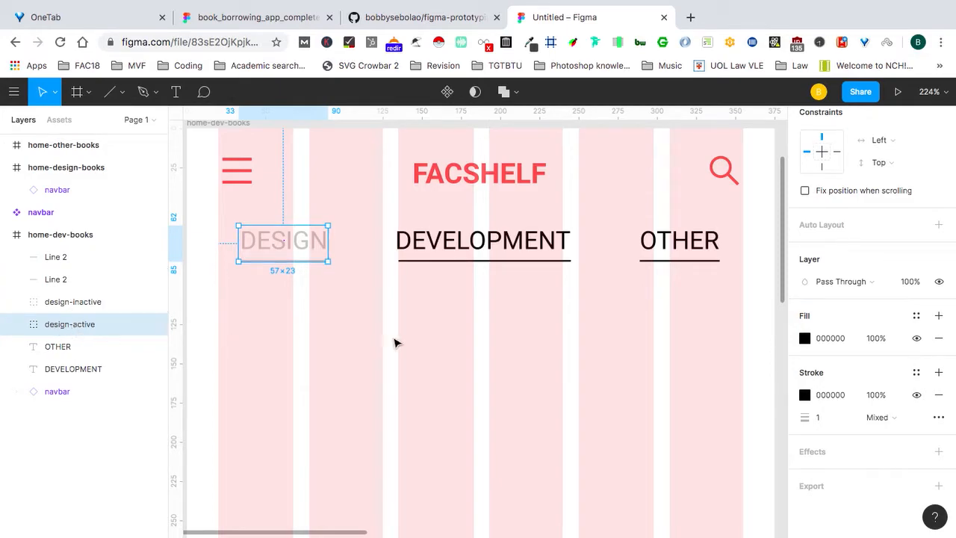
pyautogui.scroll(-3, 414, 342)
pyautogui.moveTo(730, 307); pyautogui.dragTo(215, 259)
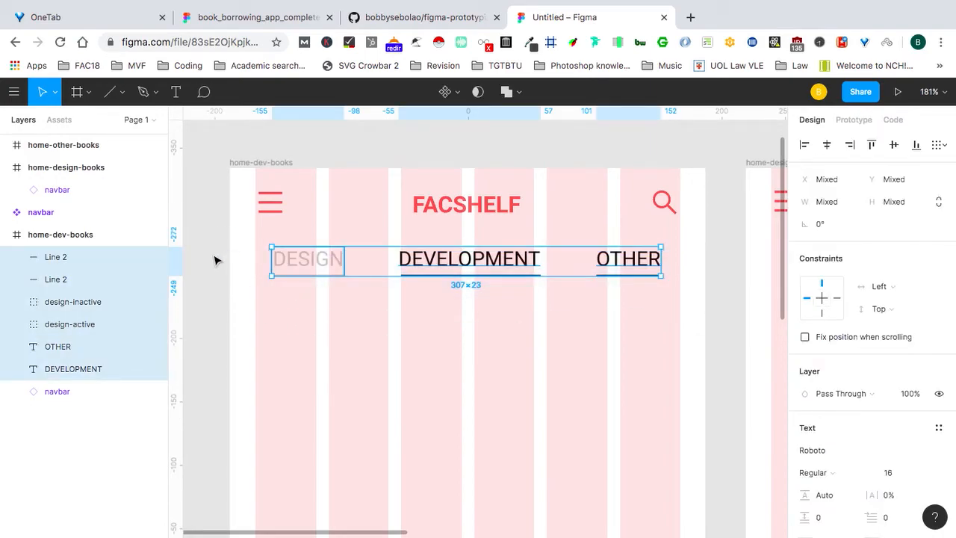
pyautogui.click(214, 260)
pyautogui.hscroll(10, 391, 337)
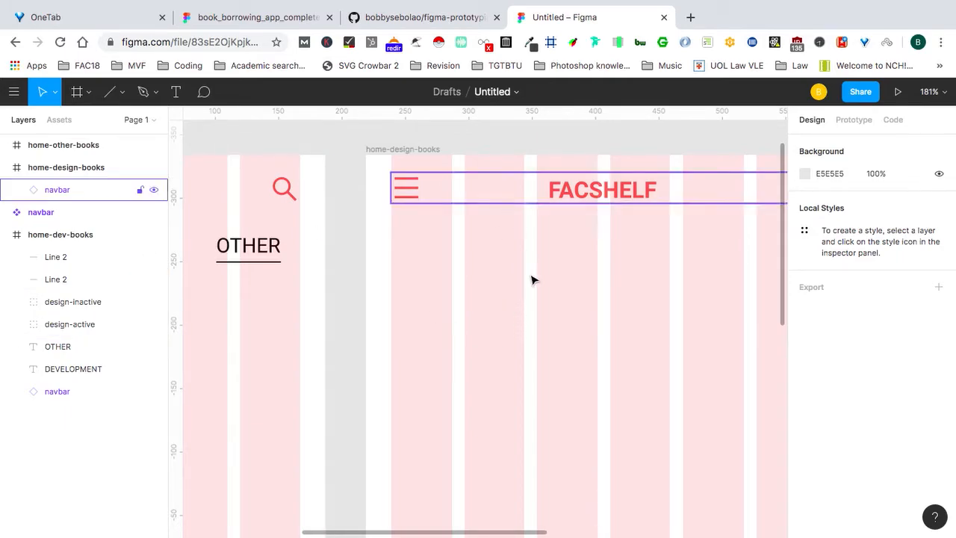
pyautogui.hscroll(-10, 493, 314)
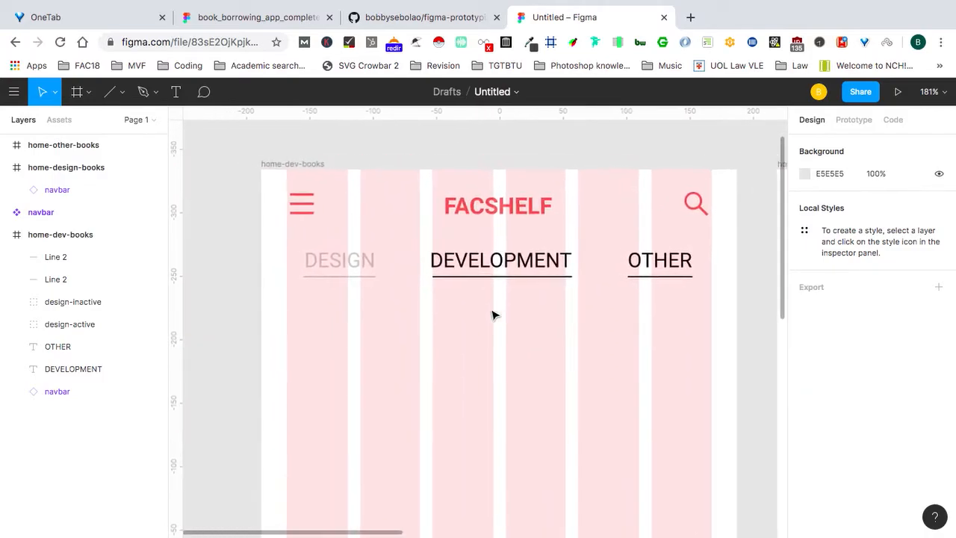
# Group the DEVELOPMENT label with its underline in home-dev-books and name the group development-active.
pyautogui.click(508, 266)
pyautogui.scroll(-2, 506, 268)
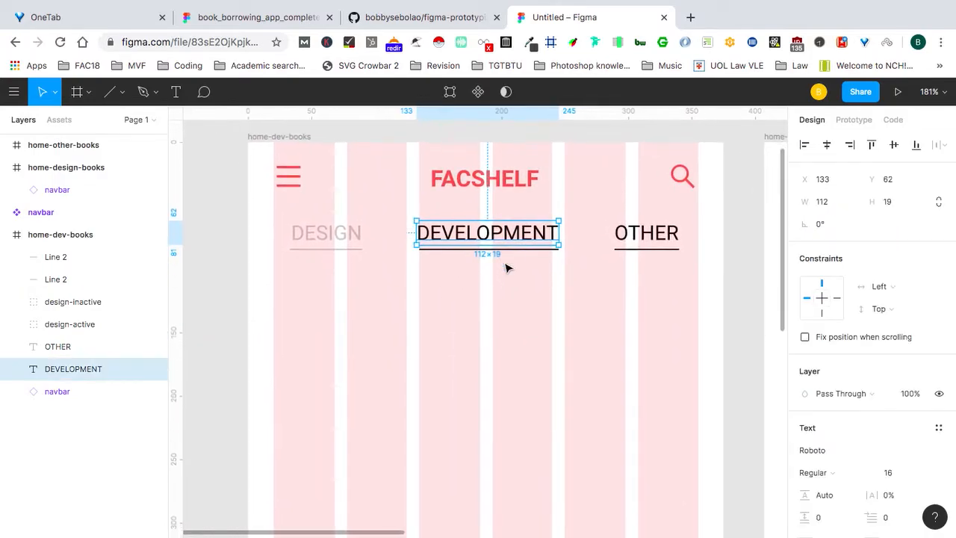
pyautogui.scroll(3, 506, 267)
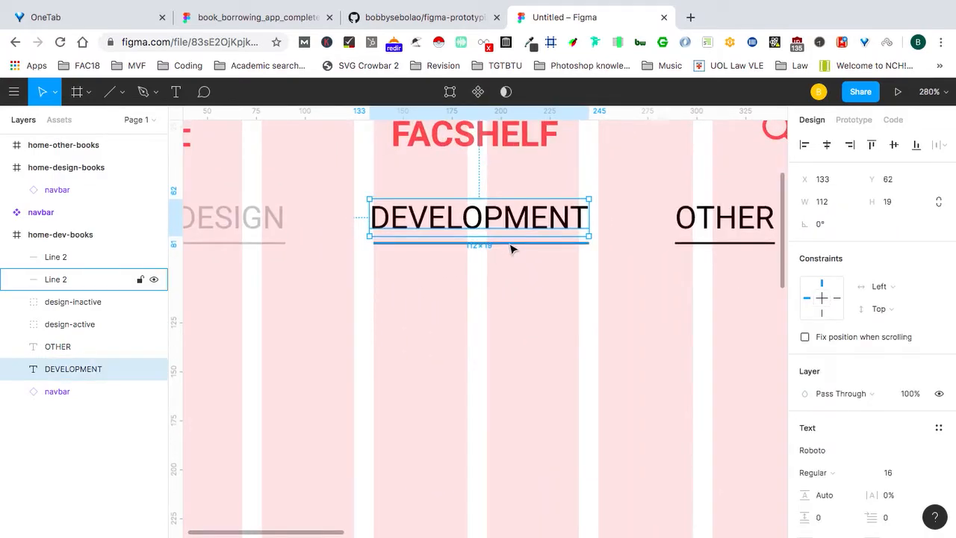
pyautogui.keyDown('shift'); pyautogui.click(512, 245); pyautogui.keyUp('shift')
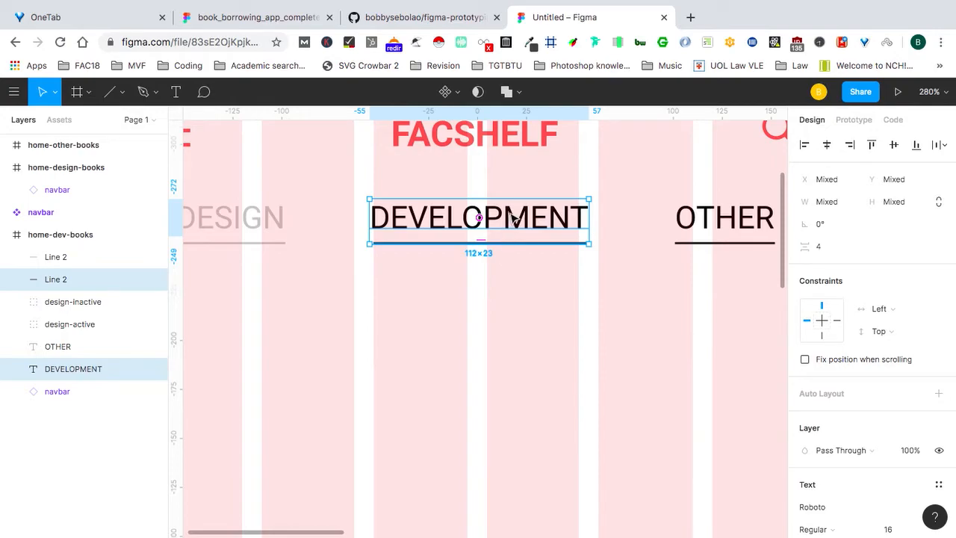
pyautogui.hotkey('ctrl', 'g')
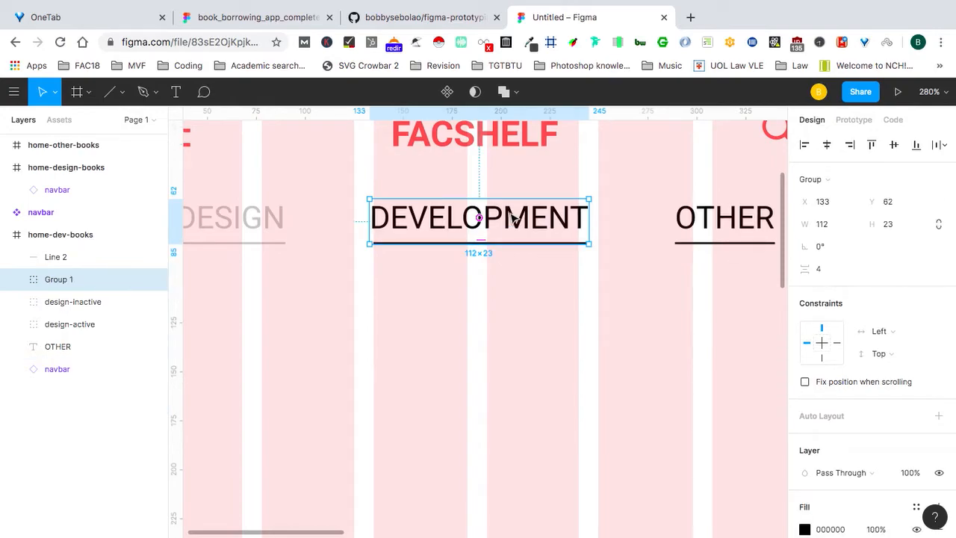
pyautogui.doubleClick(58, 280)
pyautogui.write('development-active')
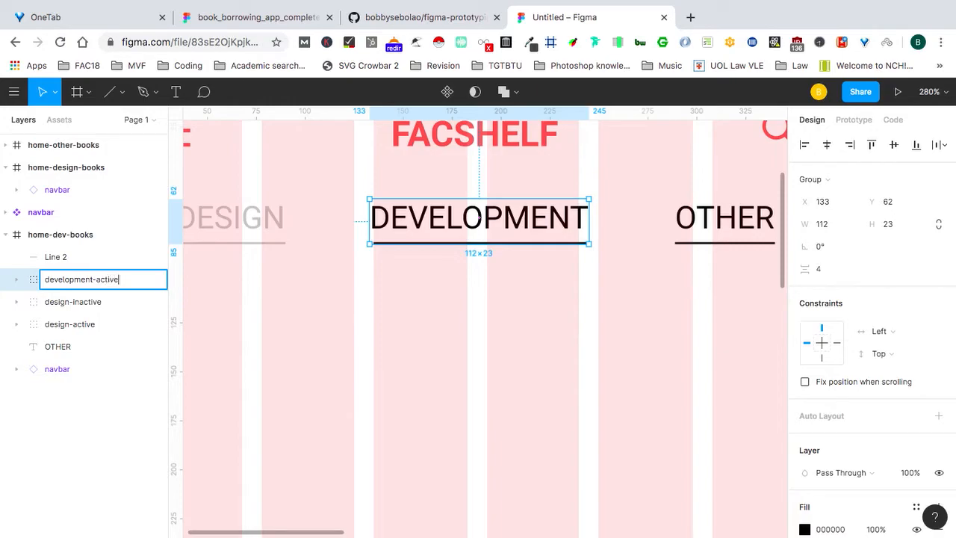
pyautogui.press('Return')
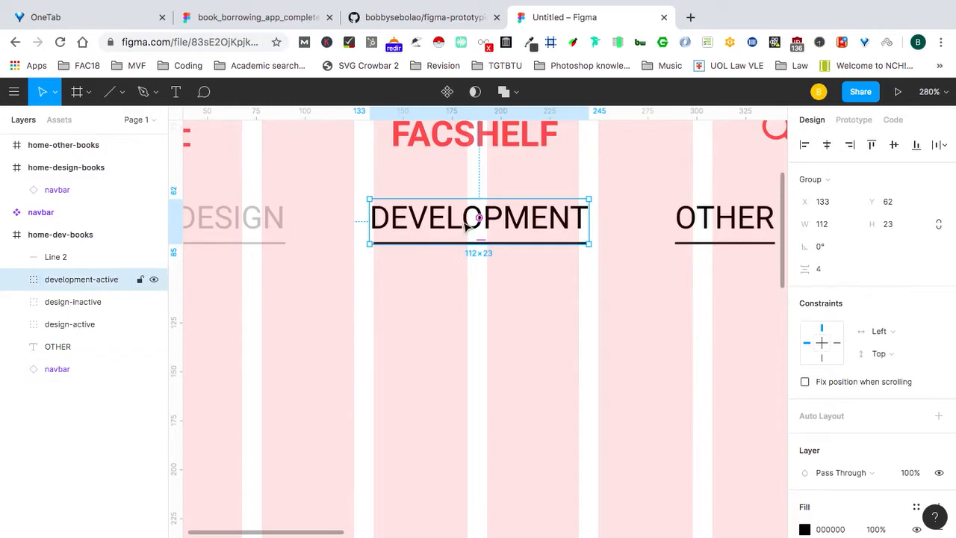
# Place a duplicate of the development-active group about 31 px directly below the original and rename it development-inactive.
pyautogui.moveTo(469, 226); pyautogui.dragTo(467, 288)
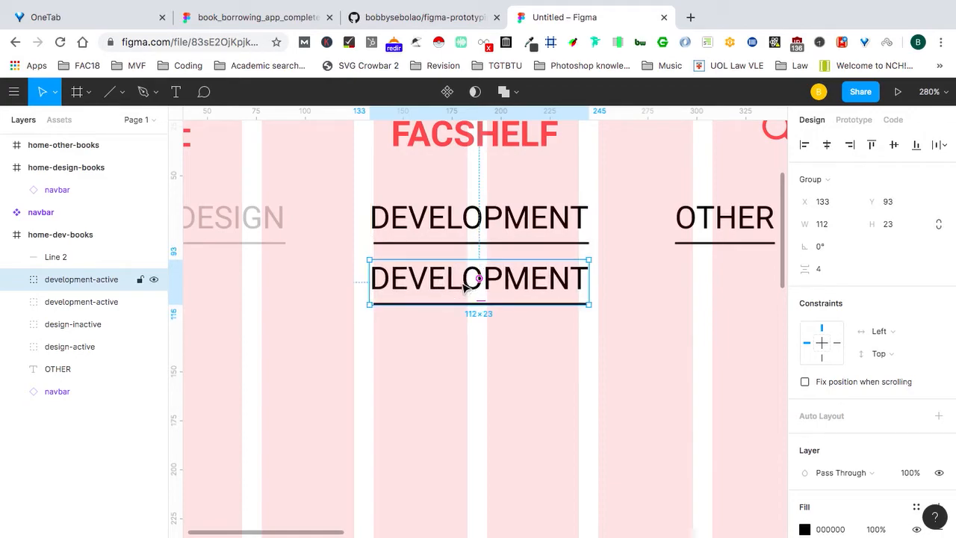
pyautogui.doubleClick(105, 281)
pyautogui.click(94, 283)
pyautogui.write('in')
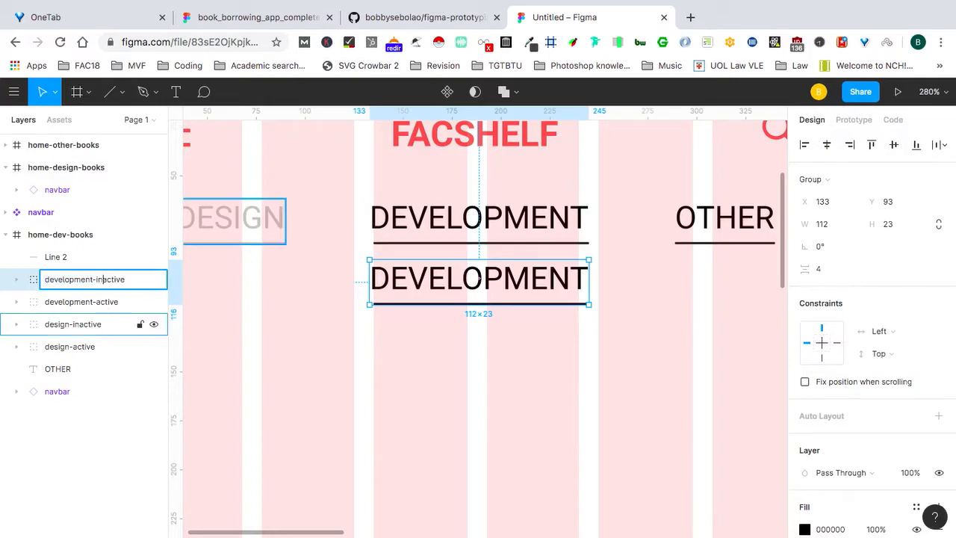
pyautogui.press('Return')
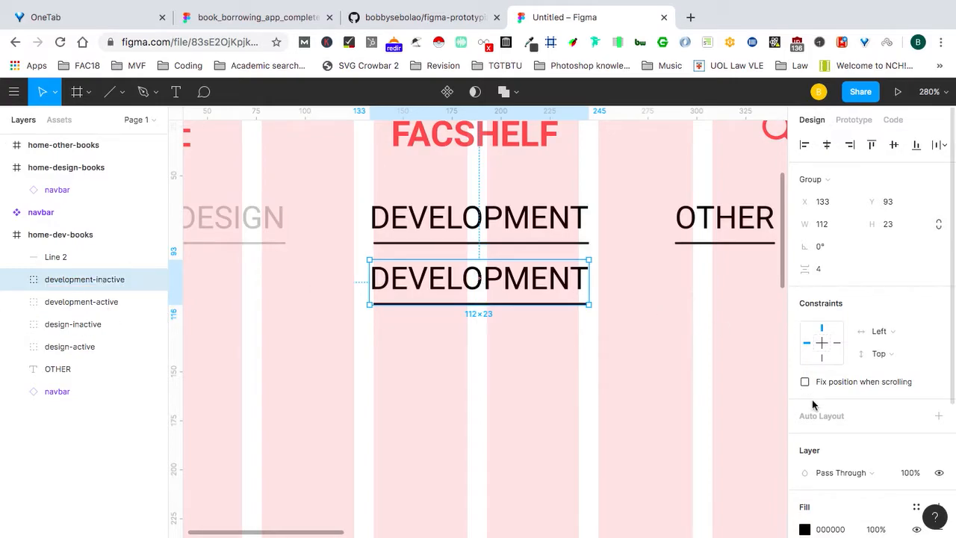
# Set the fill and stroke of development-inactive to C4C4C4 and move it exactly over the black DEVELOPMENT group at Y 62.
pyautogui.scroll(-5, 825, 359)
pyautogui.click(830, 338)
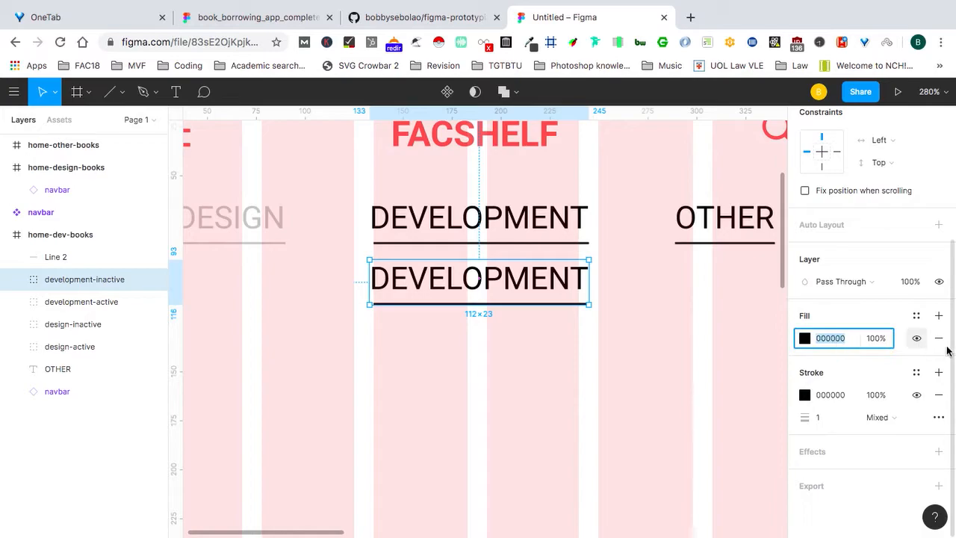
pyautogui.write('c4')
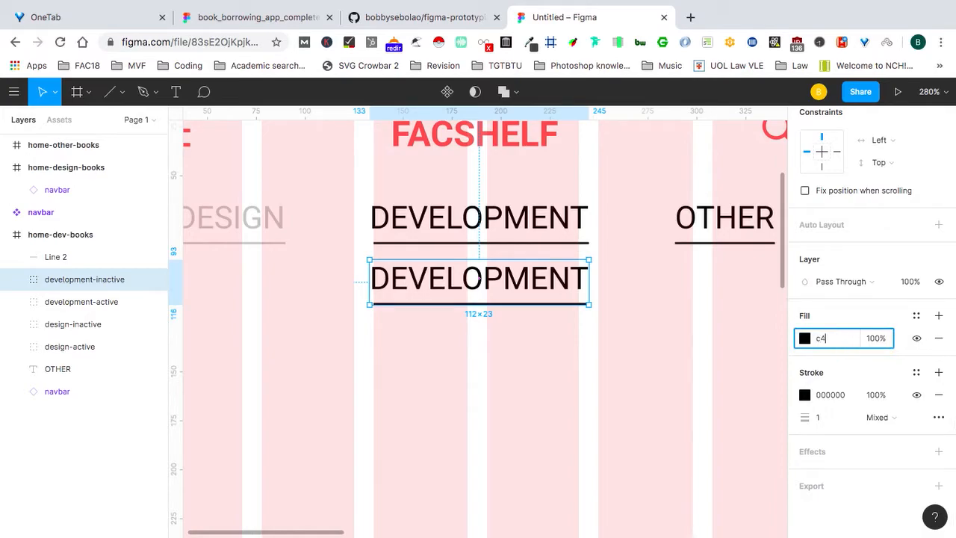
pyautogui.write('c4c4')
pyautogui.press('Return')
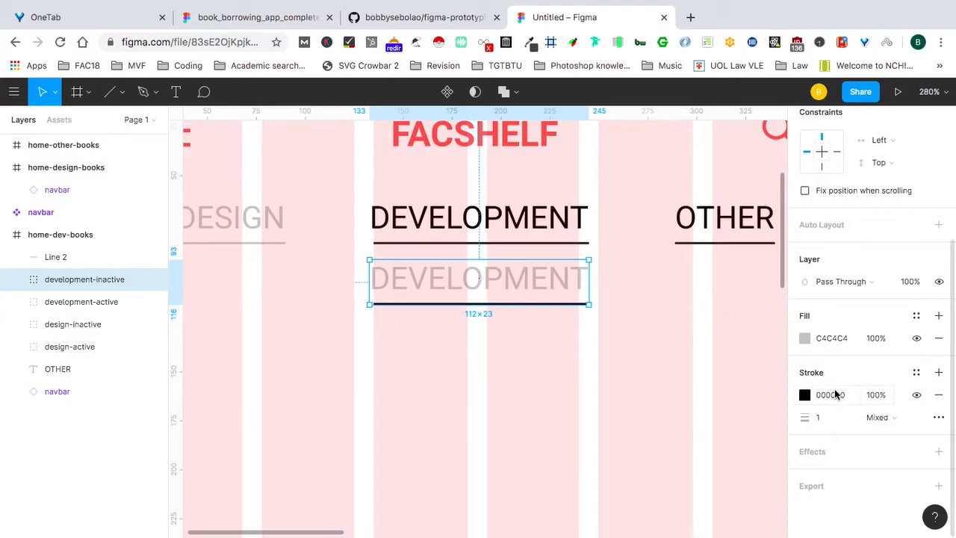
pyautogui.click(833, 394)
pyautogui.write('c4c4c4')
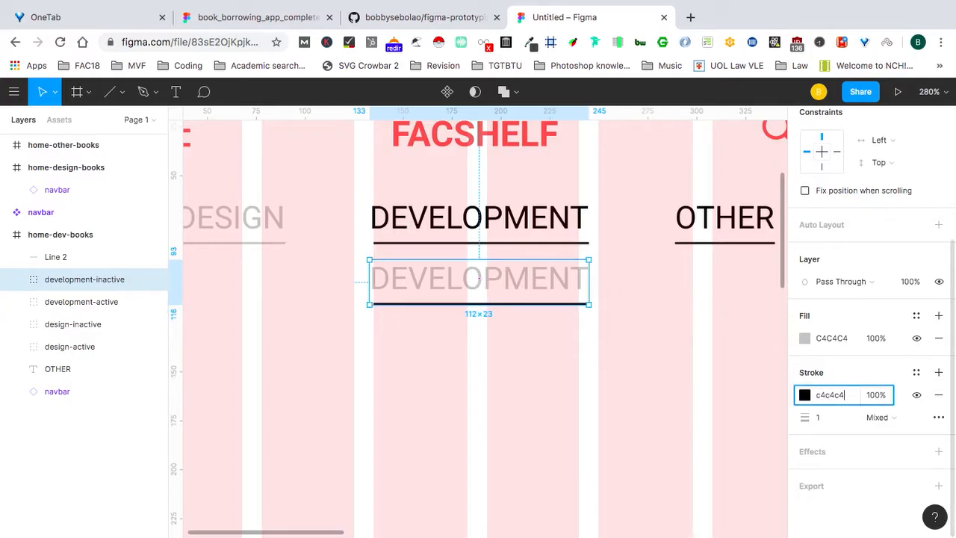
pyautogui.press('Return')
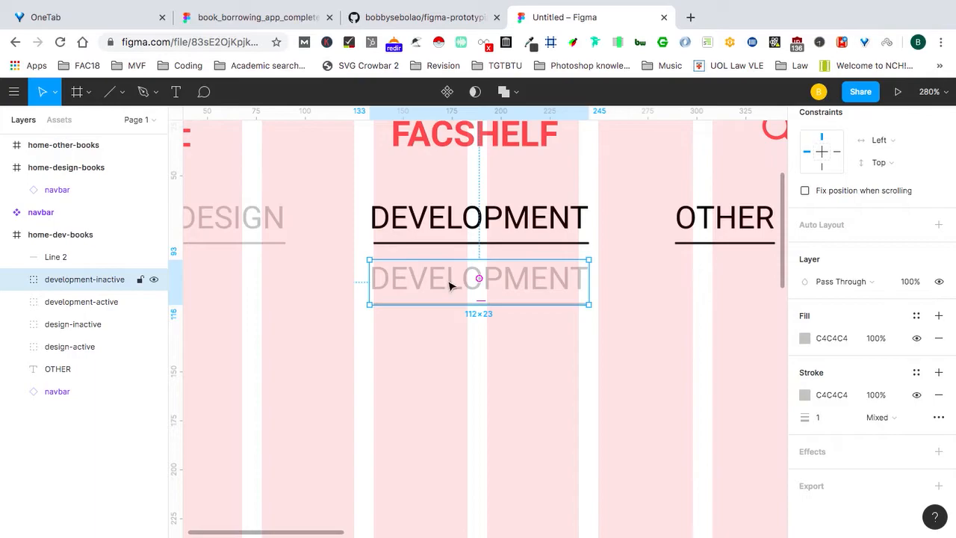
pyautogui.moveTo(451, 283); pyautogui.dragTo(451, 221)
# Group the OTHER label with its underline in home-dev-books.
pyautogui.hscroll(5, 656, 303)
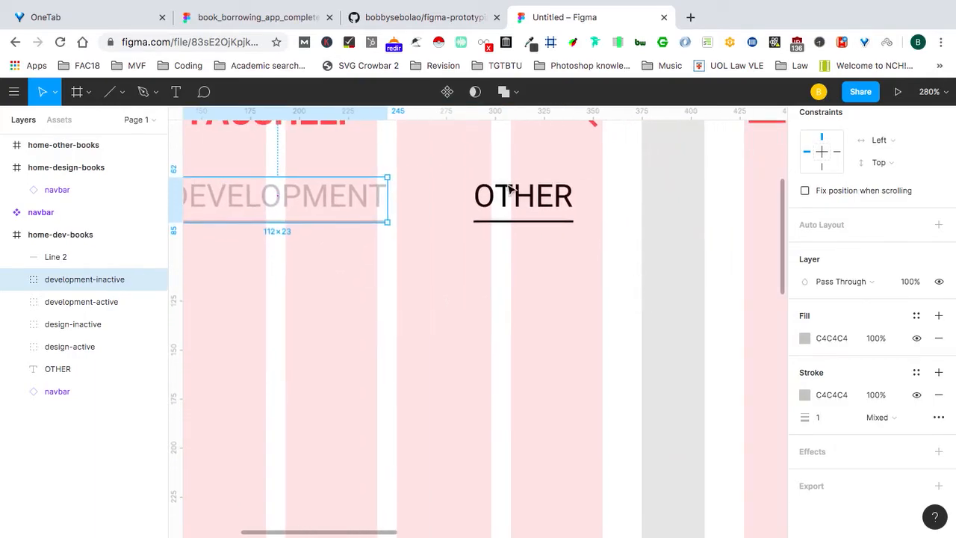
pyautogui.click(506, 195)
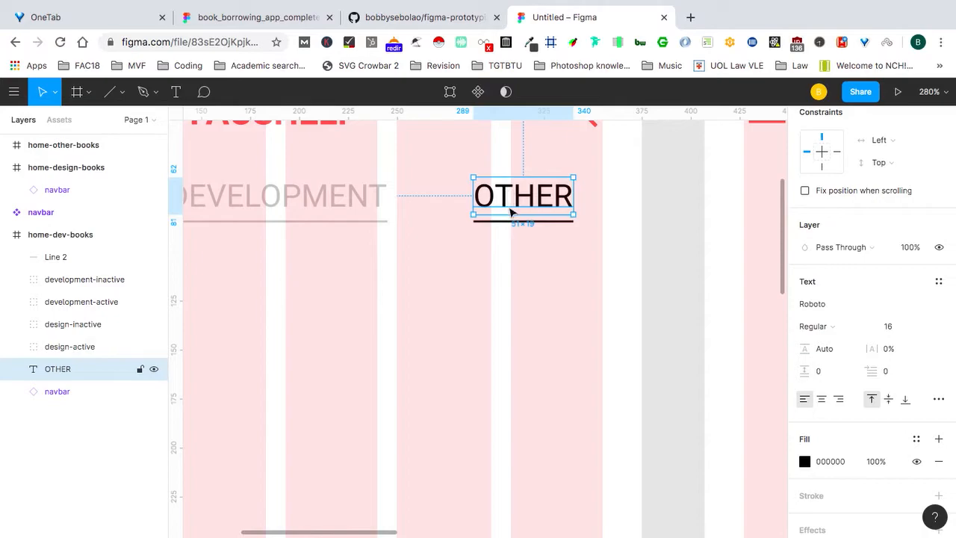
pyautogui.keyDown('shift'); pyautogui.click(492, 222); pyautogui.keyUp('shift')
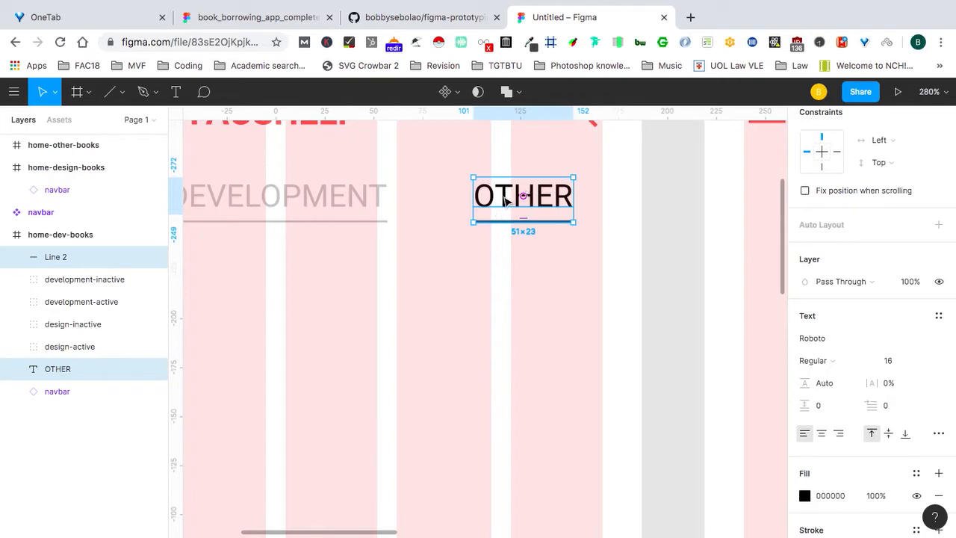
pyautogui.rightClick(506, 201)
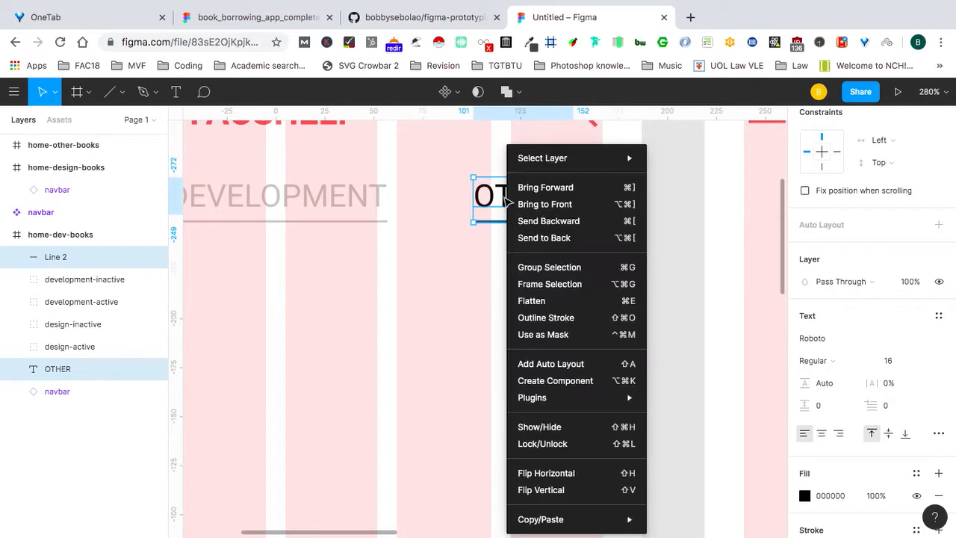
pyautogui.click(577, 270)
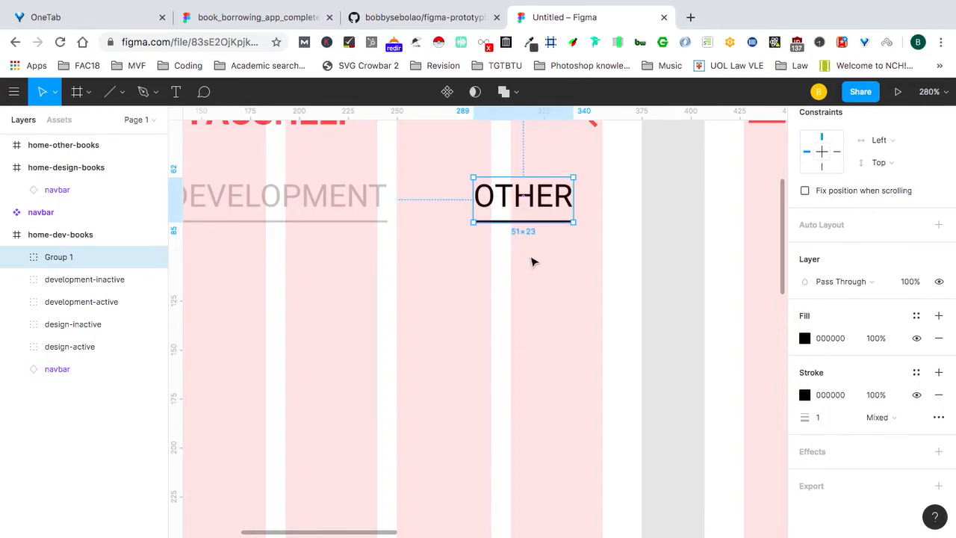
# Duplicate the OTHER group and place the copy about 29 px directly below the original.
pyautogui.hotkey('ctrl', 'v')
pyautogui.scroll(-6, 532, 261)
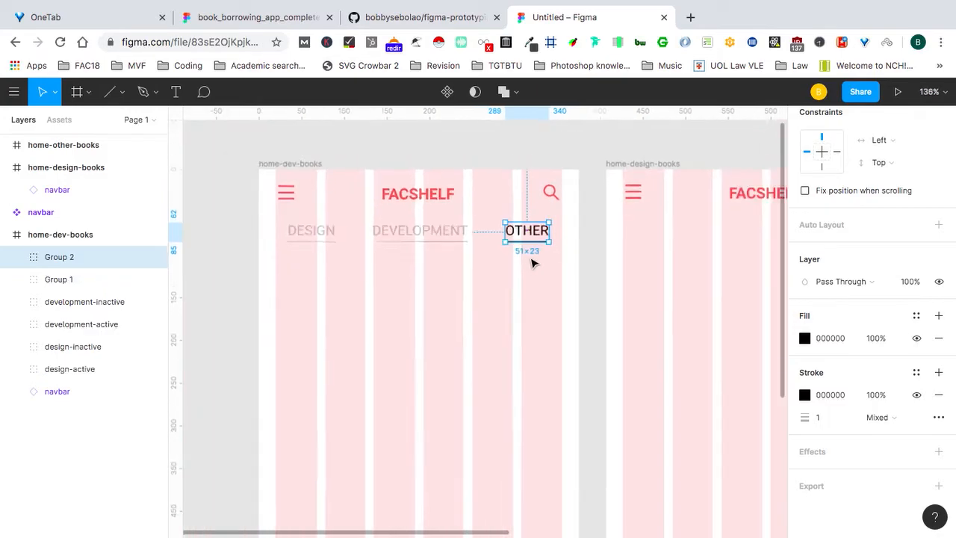
pyautogui.scroll(-2, 532, 261)
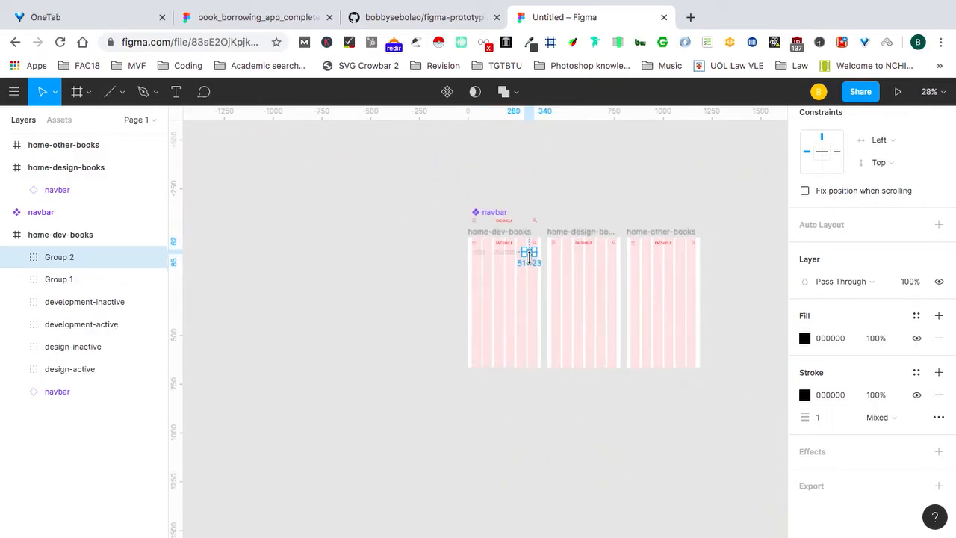
pyautogui.scroll(8, 530, 254)
pyautogui.moveTo(515, 203); pyautogui.dragTo(508, 256)
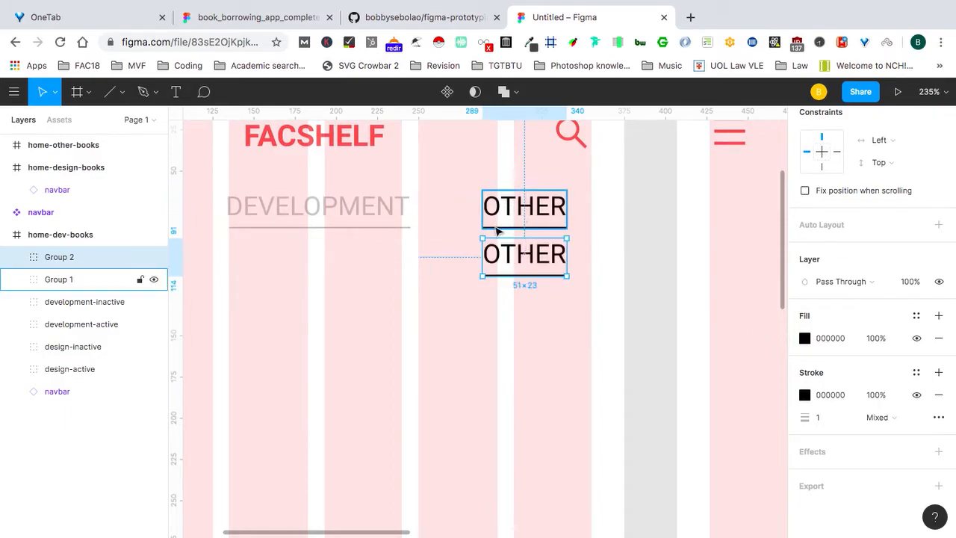
# Set both the fill and the stroke colour of the duplicated OTHER group to C4C4C4.
pyautogui.click(838, 339)
pyautogui.write('c4c4c4')
pyautogui.press('Return')
pyautogui.click(829, 396)
pyautogui.write('c4c4c4')
pyautogui.press('Return')
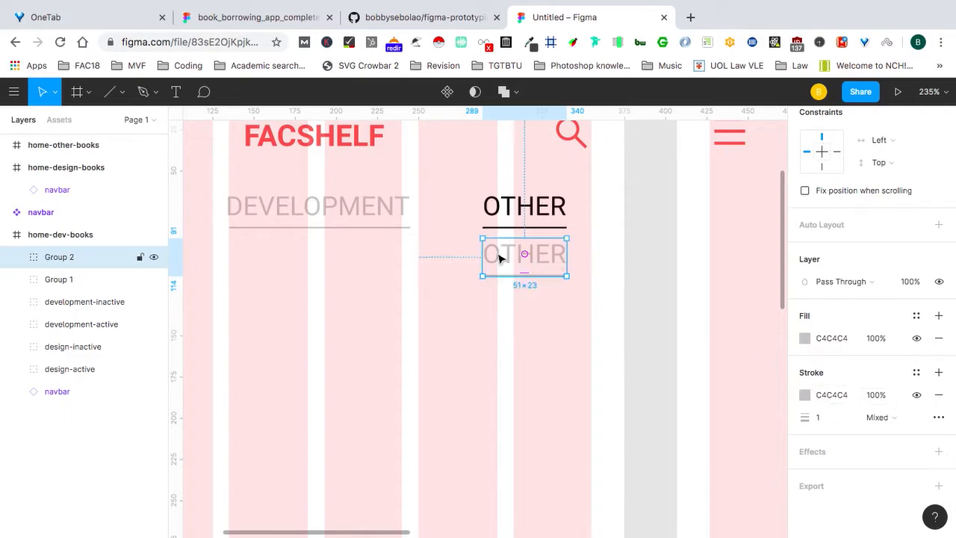
# Rename the grey OTHER group as other-inactive and the black OTHER group as other-active.
pyautogui.doubleClick(65, 258)
pyautogui.write('o')
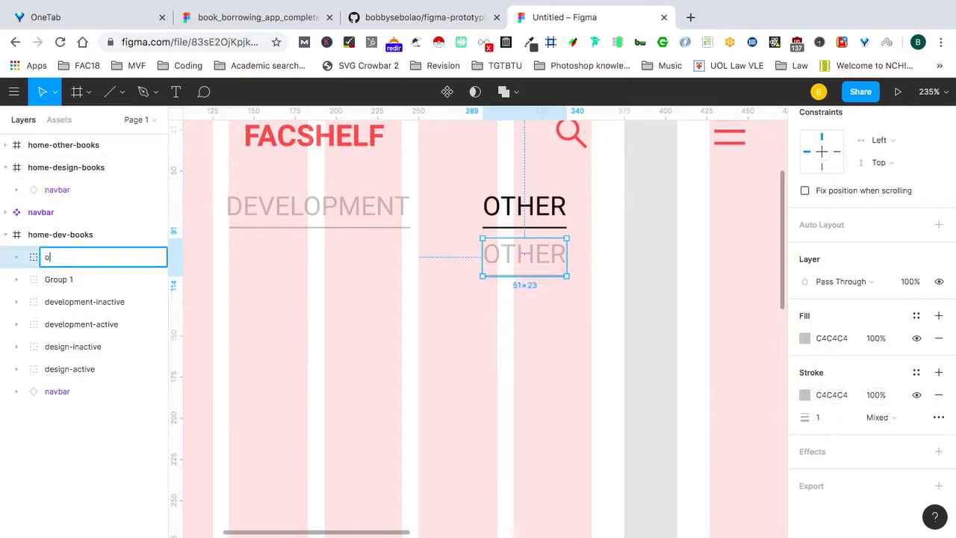
pyautogui.write('ther-inactive')
pyautogui.press('Return')
pyautogui.click(58, 280)
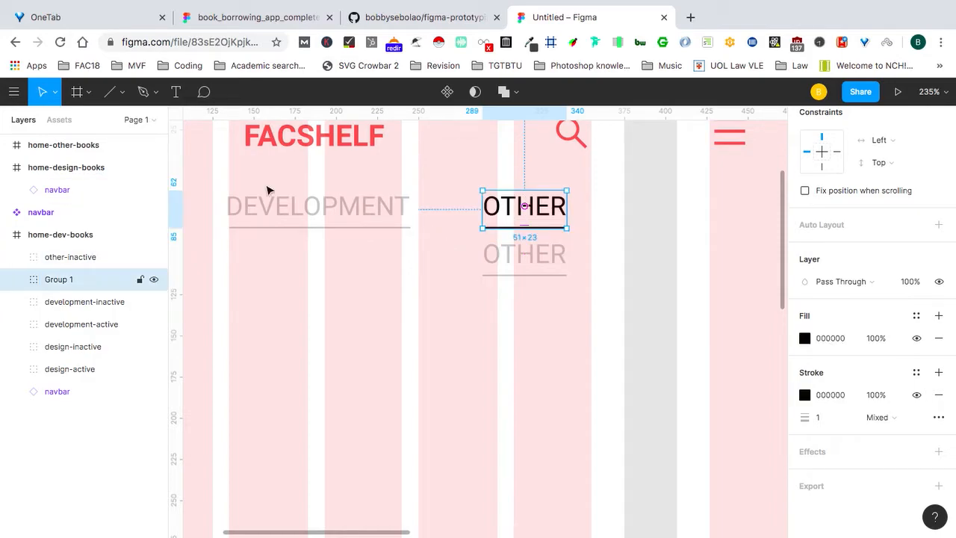
pyautogui.doubleClick(59, 280)
pyautogui.write('other-')
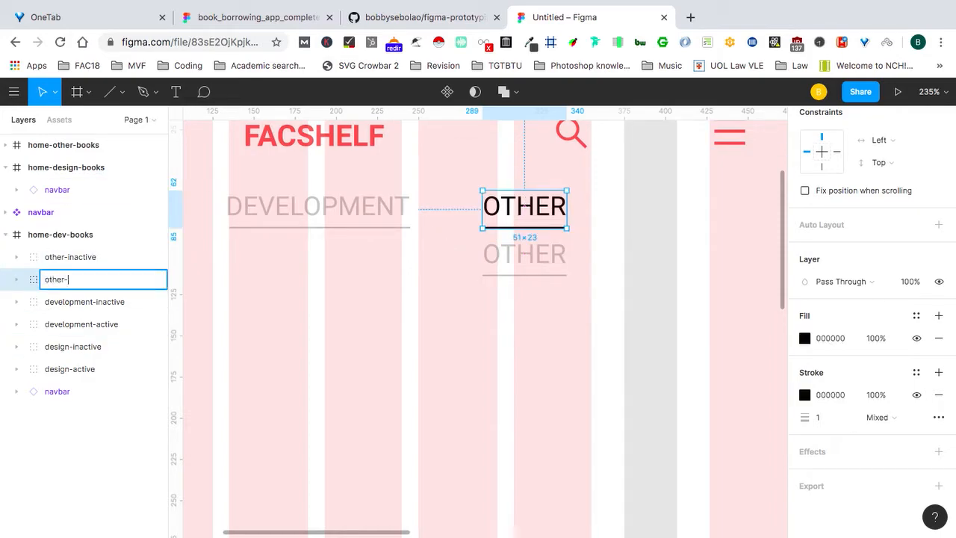
pyautogui.write('active')
pyautogui.press('Return')
# Move the other-inactive group exactly over the black OTHER group at X 289, Y 62.
pyautogui.click(515, 258)
pyautogui.moveTo(519, 262); pyautogui.dragTo(518, 213)
pyautogui.scroll(-5, 519, 214)
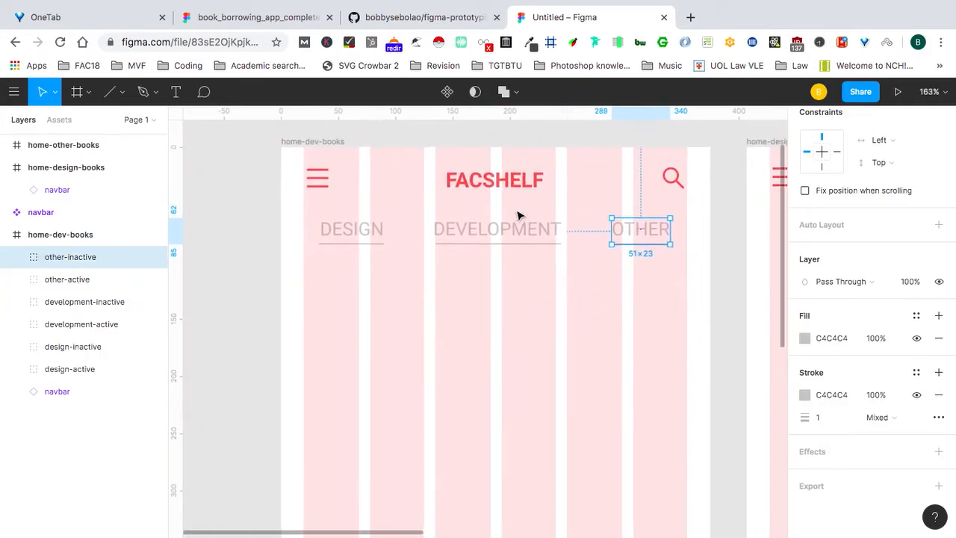
pyautogui.scroll(-3, 520, 215)
pyautogui.scroll(2, 519, 218)
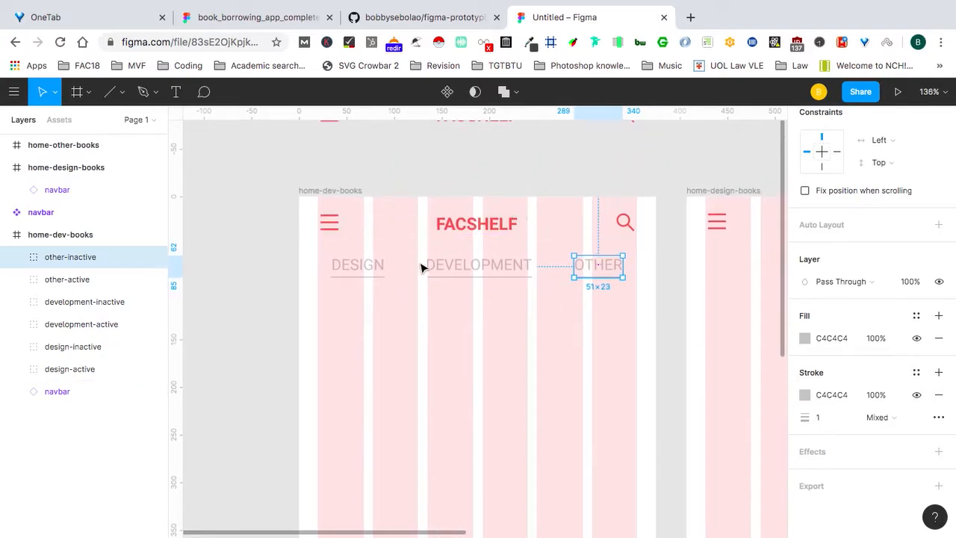
# Hide the development-inactive group in home-dev-books so the black DEVELOPMENT tab shows.
pyautogui.click(463, 275)
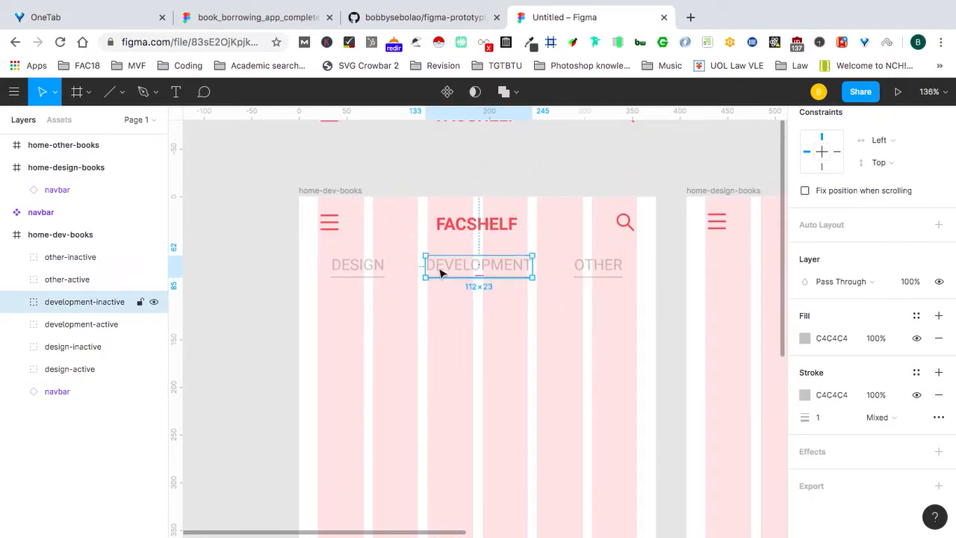
pyautogui.click(154, 304)
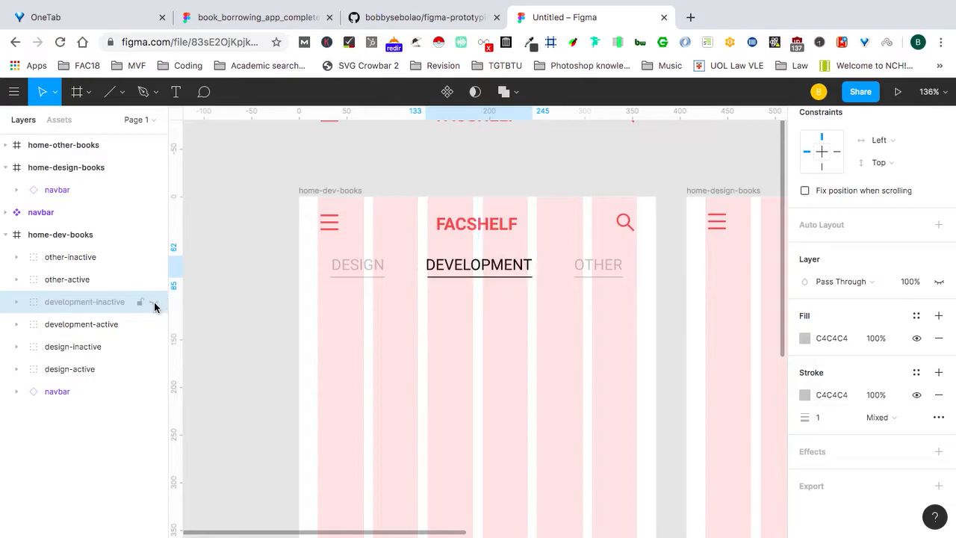
pyautogui.click(209, 296)
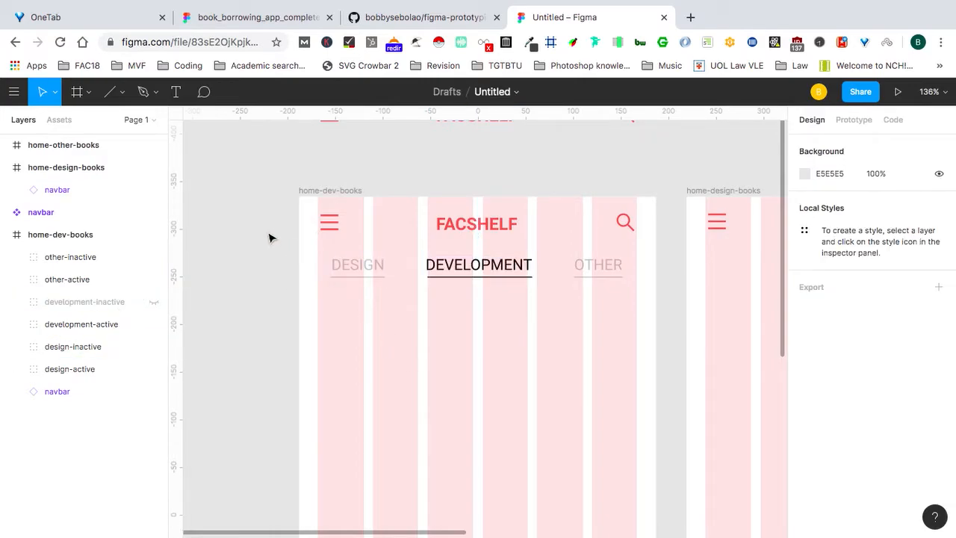
# Create one component from all the visible DESIGN, DEVELOPMENT and OTHER tab groups and rename it catbar.
pyautogui.moveTo(274, 243); pyautogui.dragTo(670, 306)
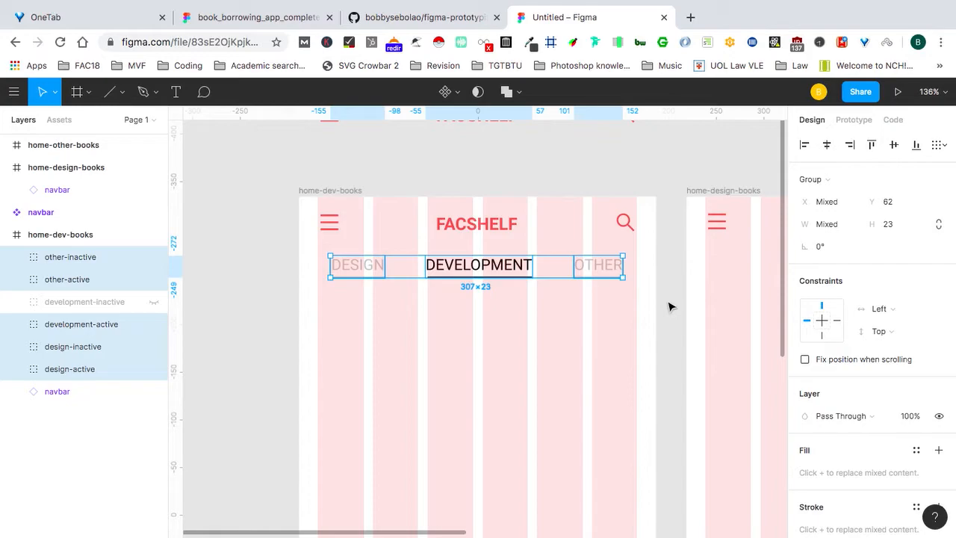
pyautogui.click(445, 92)
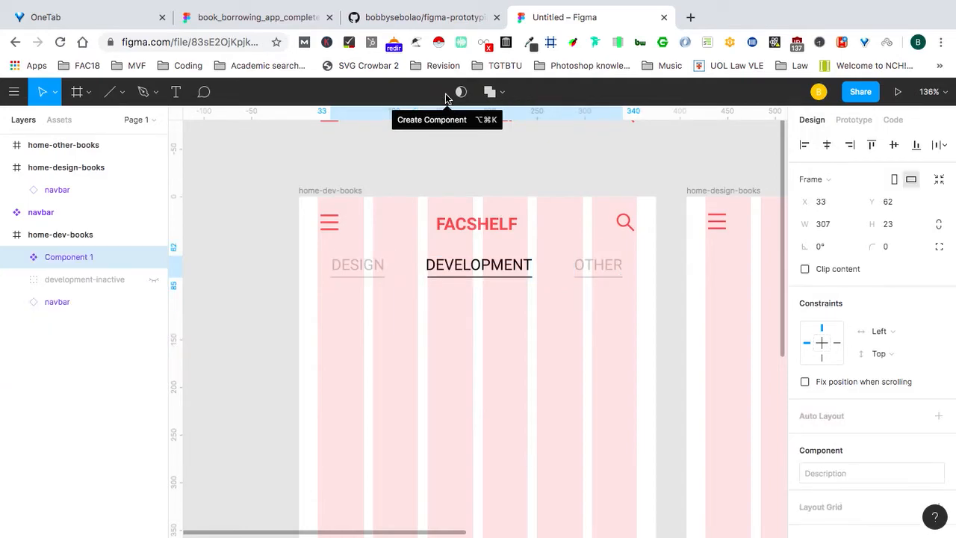
pyautogui.doubleClick(64, 257)
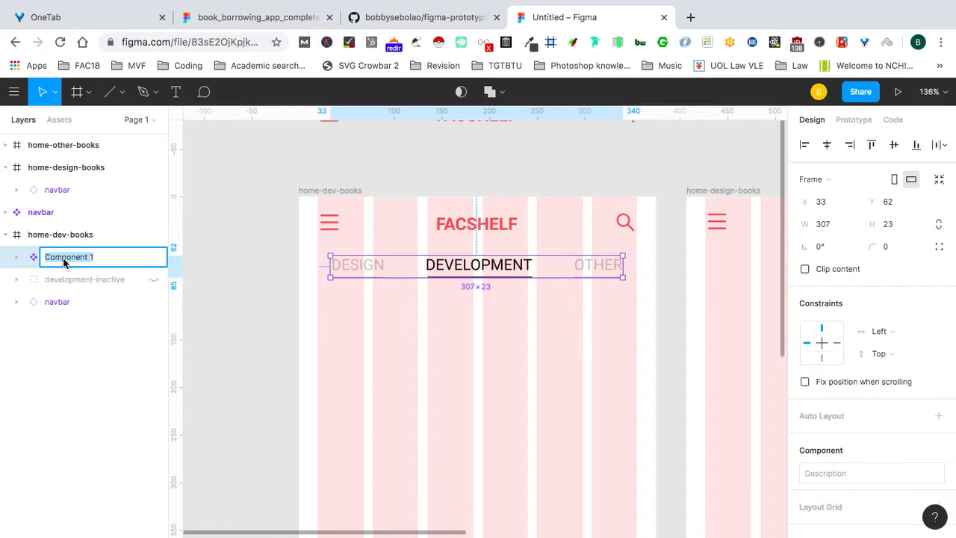
pyautogui.write('catbar')
pyautogui.press('Return')
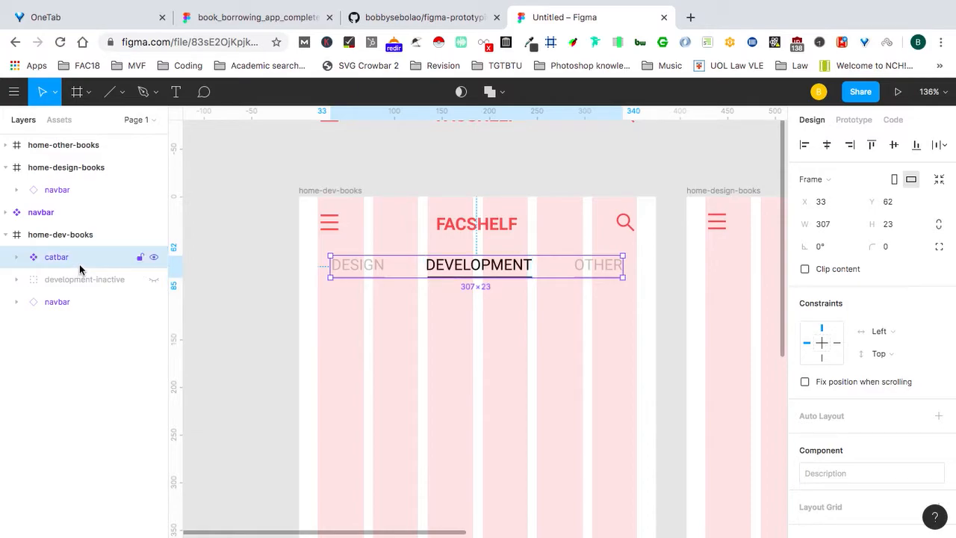
# Place copies of the catbar below the navbars in home-design-books and home-other-books.
pyautogui.scroll(-3, 395, 316)
pyautogui.scroll(-4, 394, 316)
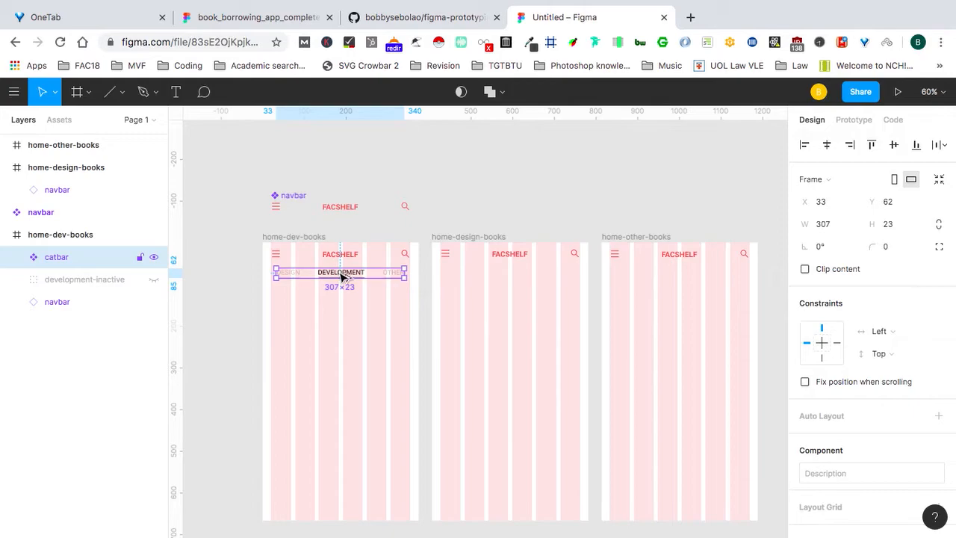
pyautogui.moveTo(341, 276); pyautogui.dragTo(679, 276)
pyautogui.scroll(5, 275, 243)
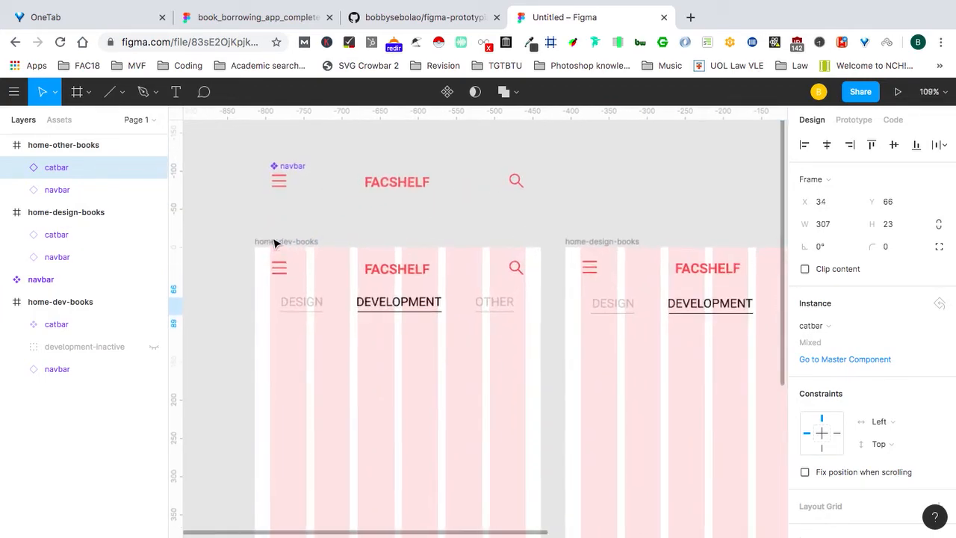
# Move the master catbar above home-dev-books under the master navbar, and place an instance in home-dev-books at X 34, Y 69.
pyautogui.click(387, 304)
pyautogui.moveTo(387, 305)
pyautogui.mouseDown()
pyautogui.moveTo(376, 228)
pyautogui.moveTo(396, 214)
pyautogui.moveTo(387, 217)
pyautogui.moveTo(392, 308)
pyautogui.mouseUp()
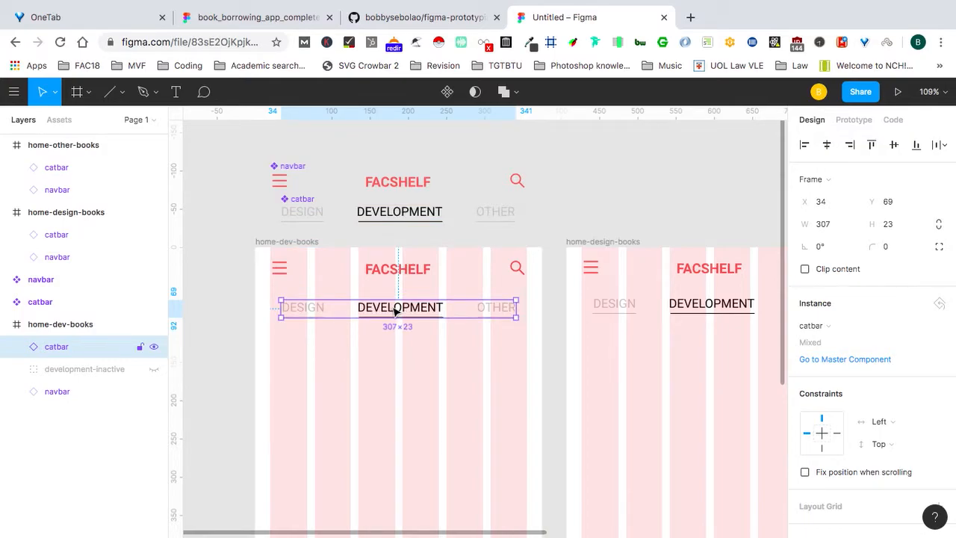
pyautogui.scroll(5, 394, 329)
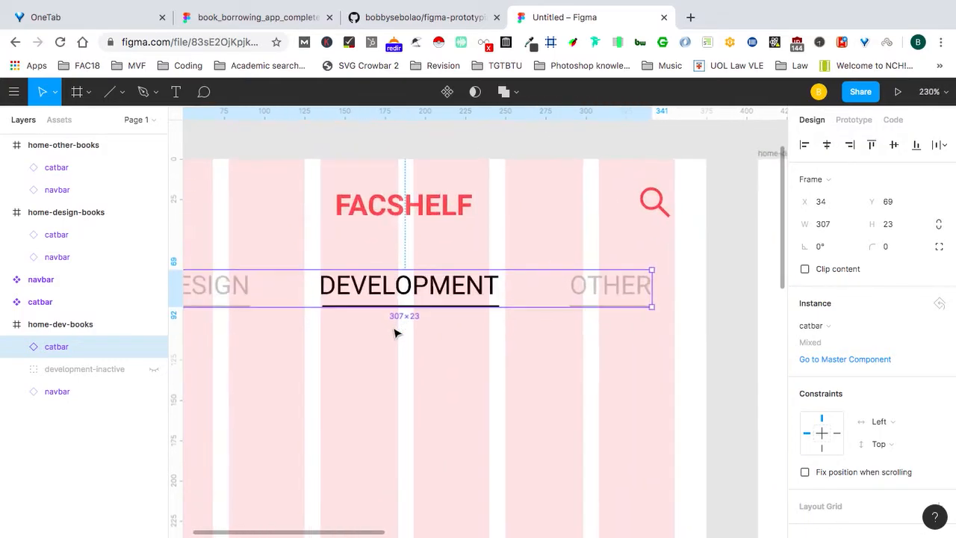
pyautogui.hscroll(-2, 396, 333)
pyautogui.scroll(-2, 397, 334)
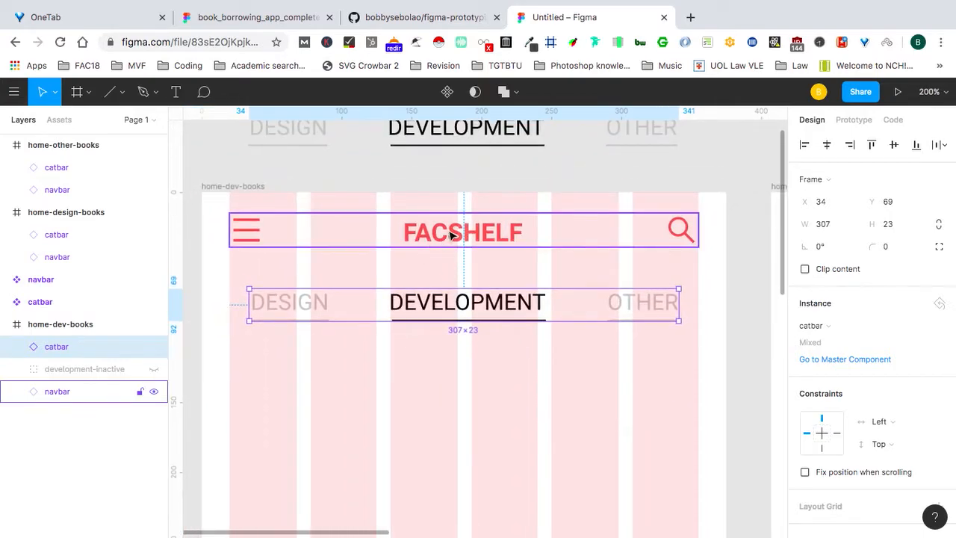
pyautogui.press('alt')
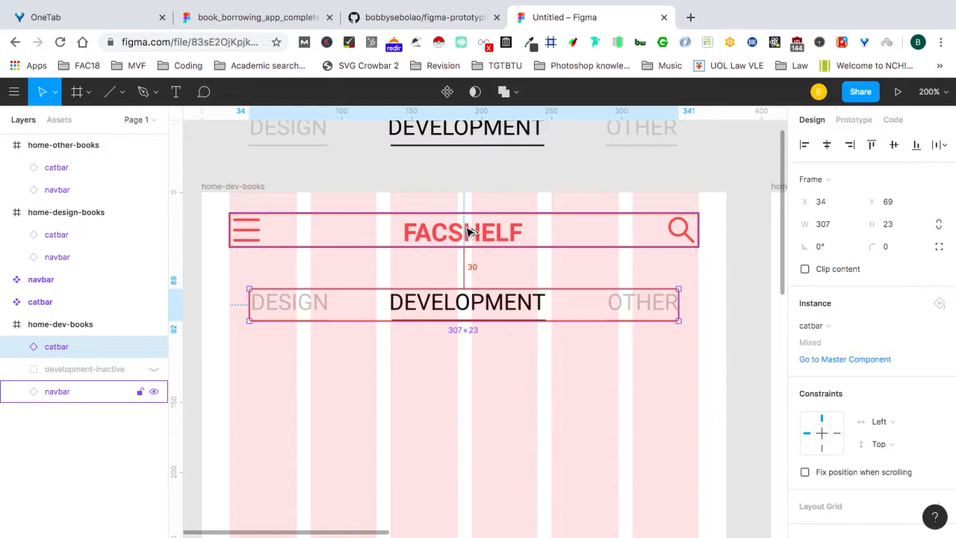
# Nudge the catbar in home-design-books down to Y 68 for a 30 px gap below its navbar.
pyautogui.hscroll(10, 469, 233)
pyautogui.click(438, 266)
pyautogui.press('alt')
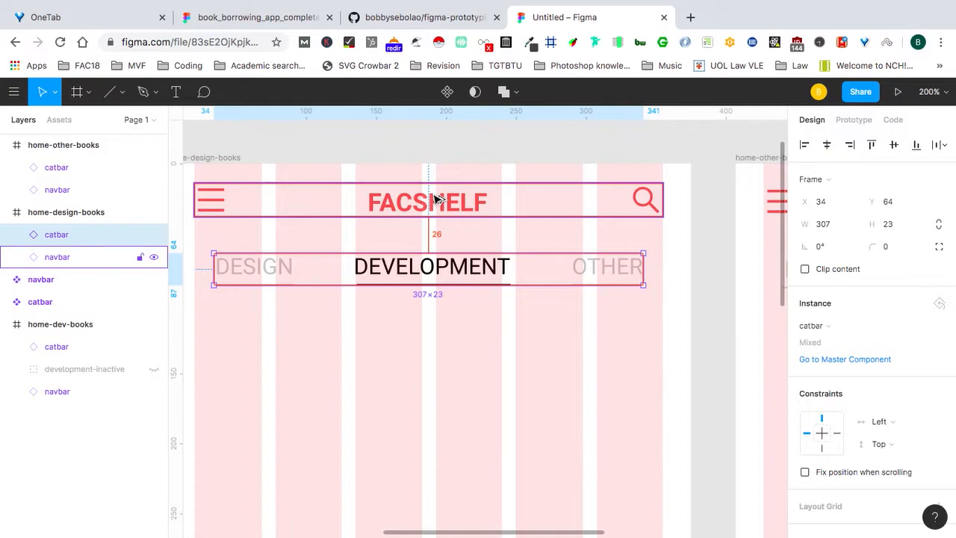
pyautogui.press('Down')
pyautogui.press('Down')
pyautogui.press('Down')
pyautogui.press('Down')
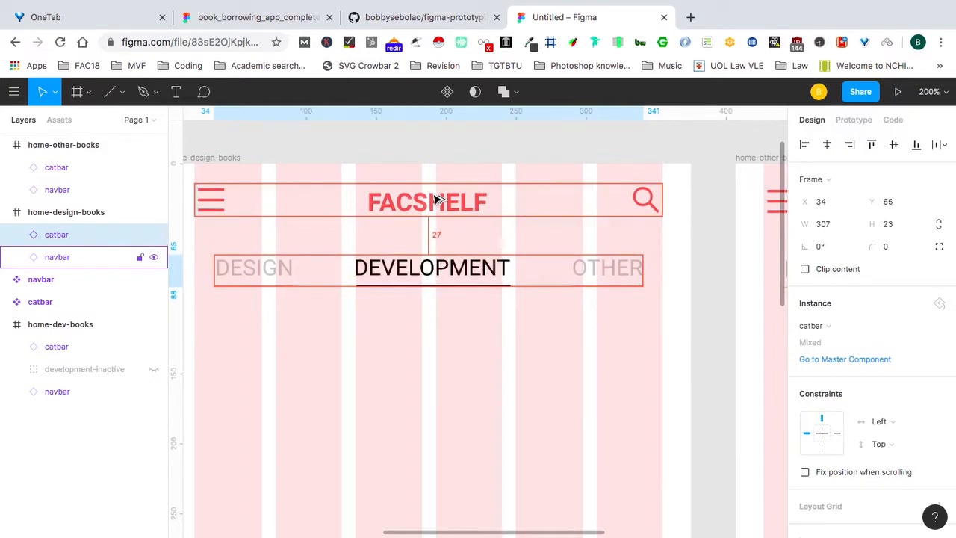
# Nudge the catbar in home-other-books down to Y 69 for a 30 px gap below its navbar, and deselect it.
pyautogui.hscroll(10, 437, 199)
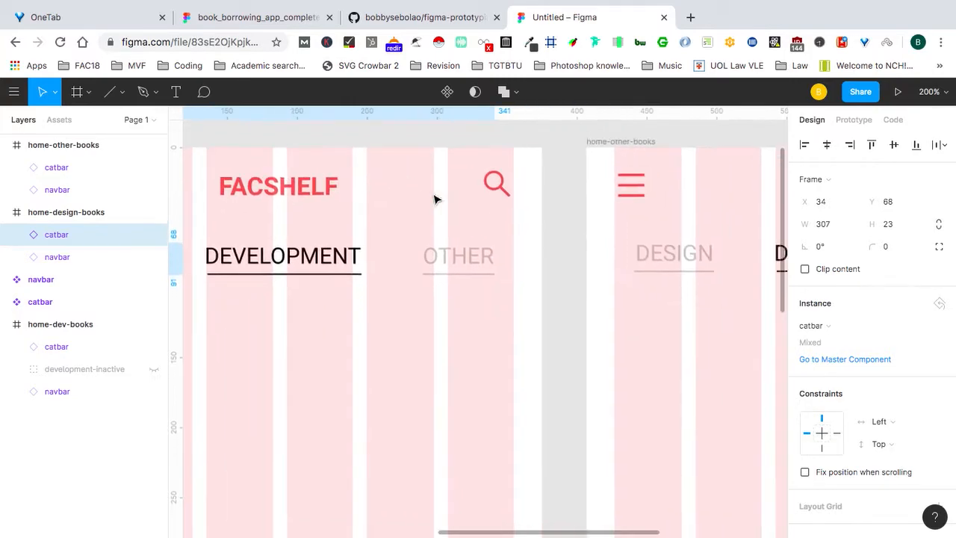
pyautogui.click(623, 247)
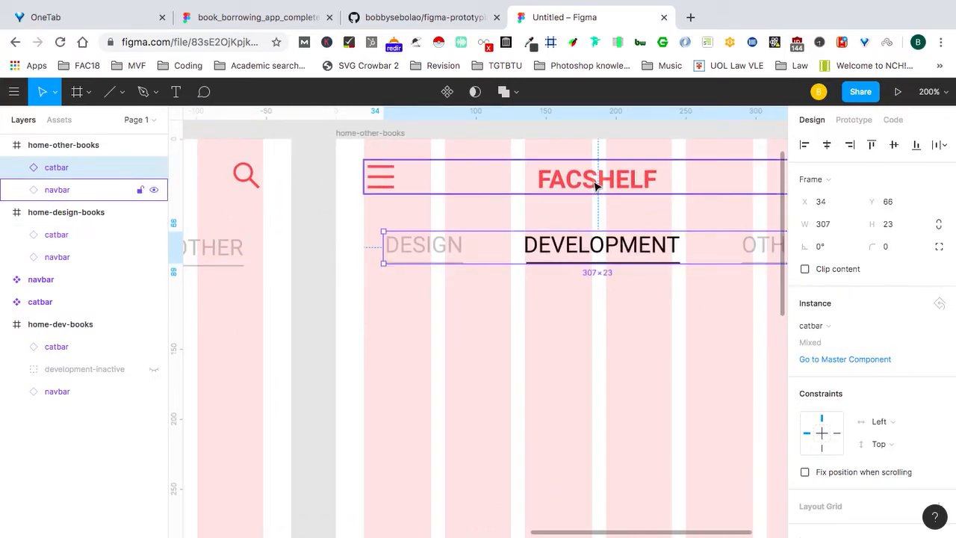
pyautogui.press('alt')
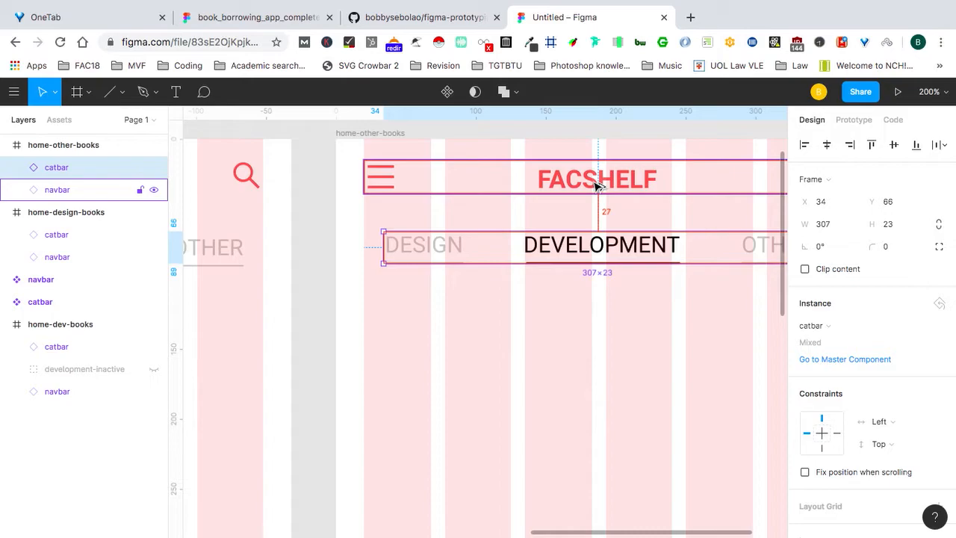
pyautogui.press('Down')
pyautogui.press('Down')
pyautogui.press('Down')
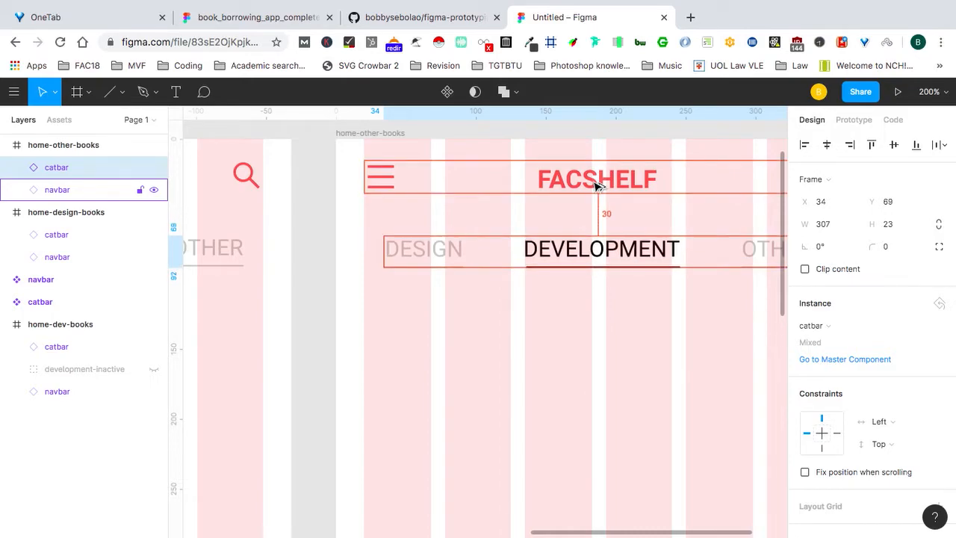
pyautogui.scroll(-6, 598, 187)
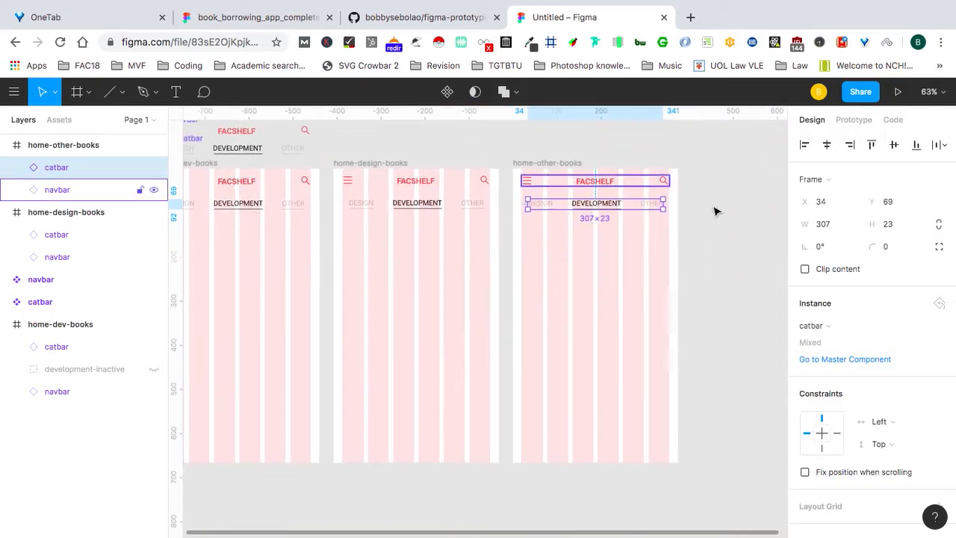
pyautogui.click(751, 225)
pyautogui.hscroll(-2, 751, 226)
pyautogui.hscroll(2, 750, 226)
pyautogui.scroll(-1, 751, 226)
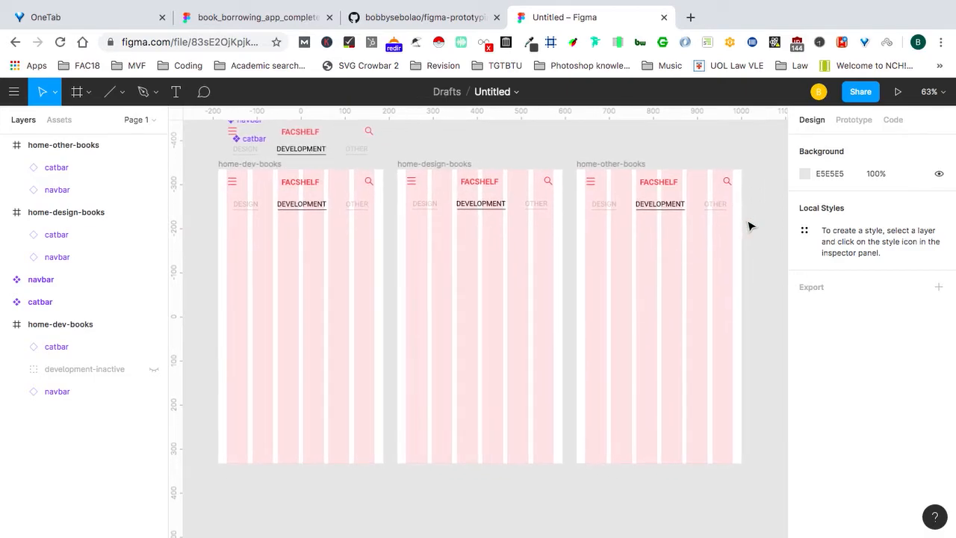
# Examine the book carousel below the category tabs in the book_borrowing_app_complete file, and return to the Untitled file.
pyautogui.click(247, 17)
pyautogui.scroll(-5, 611, 370)
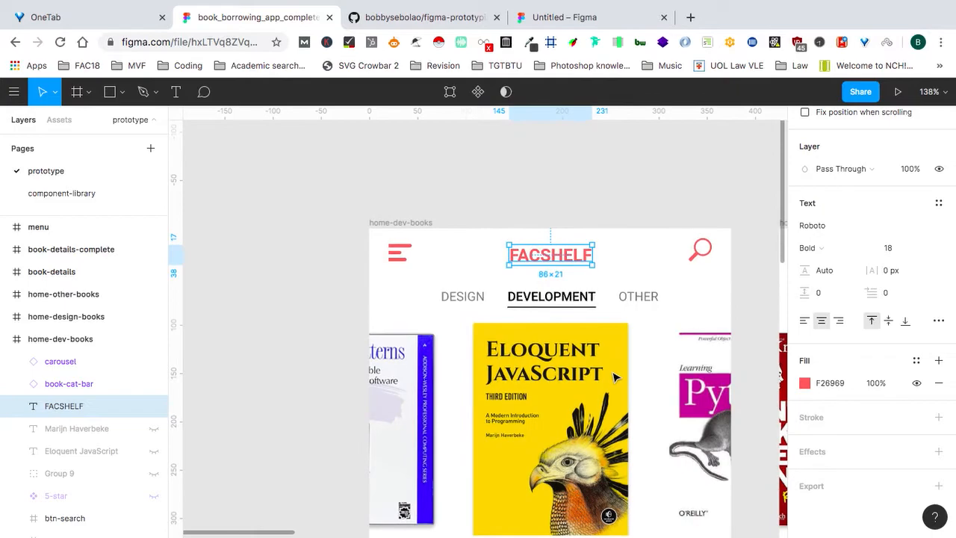
pyautogui.hscroll(2, 611, 373)
pyautogui.scroll(-1, 612, 372)
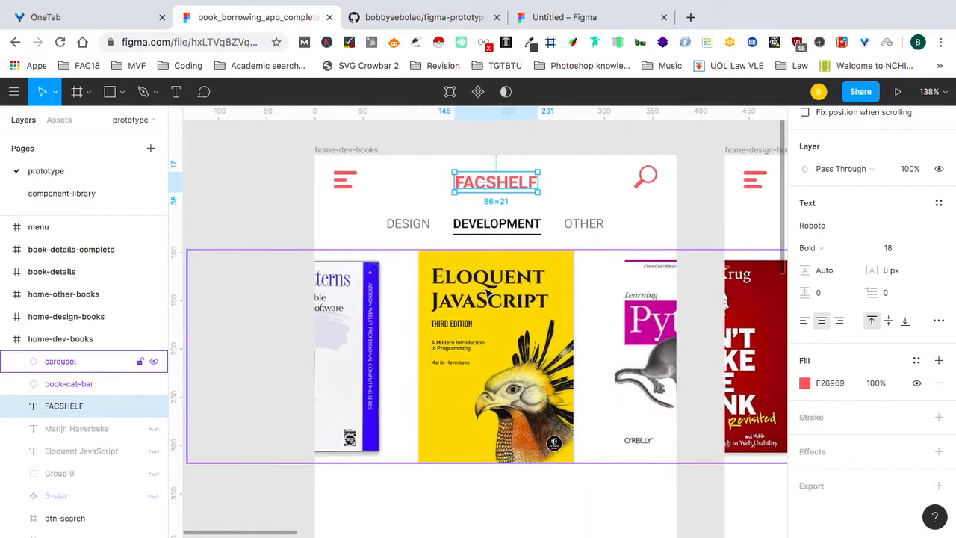
pyautogui.click(537, 16)
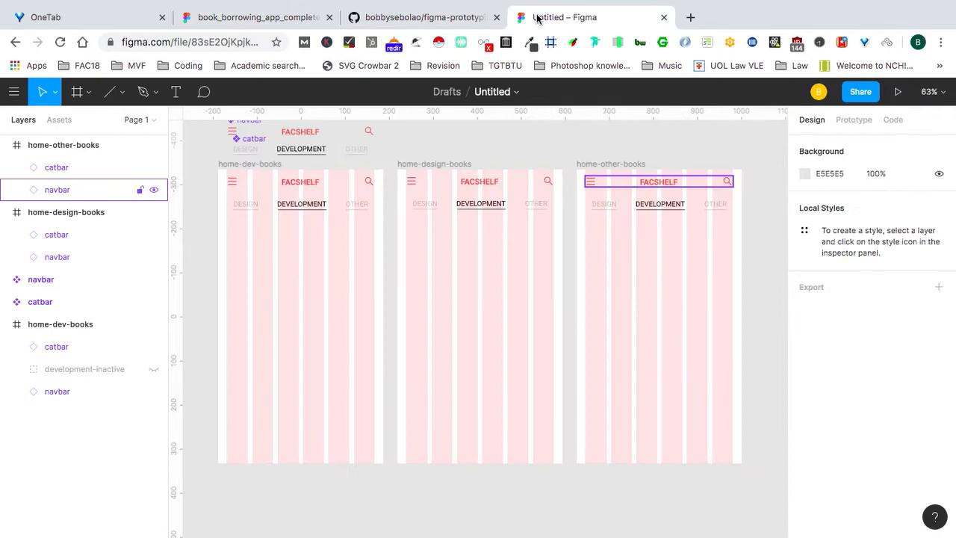
pyautogui.click(250, 15)
pyautogui.scroll(3, 572, 426)
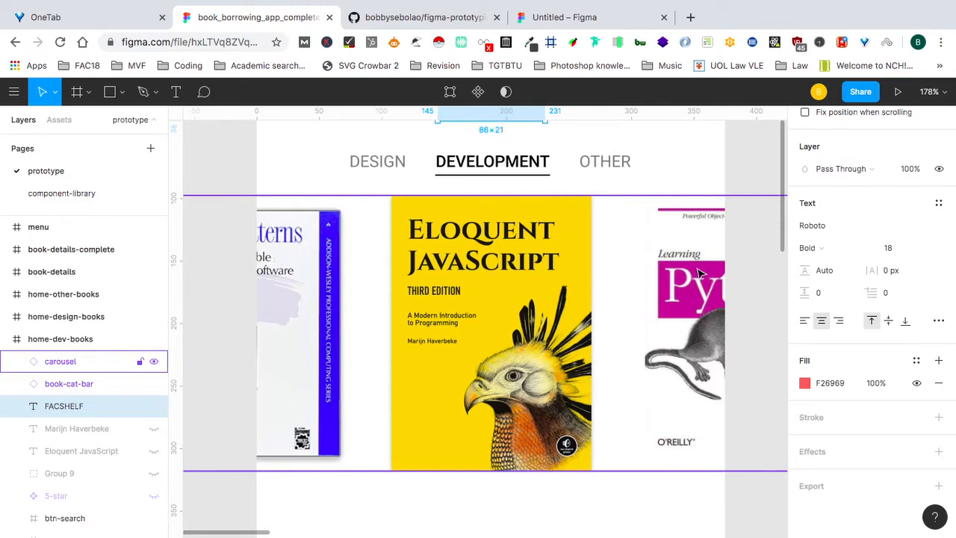
pyautogui.click(541, 20)
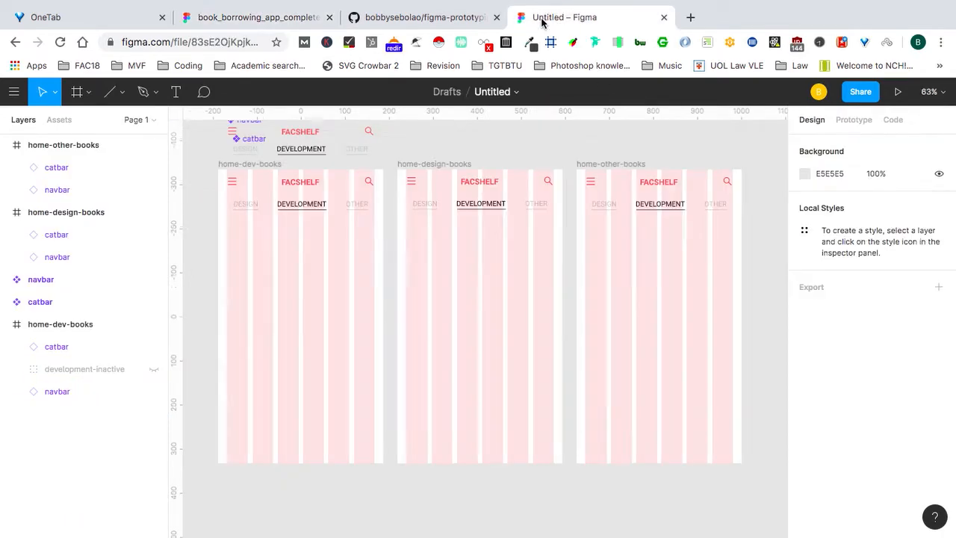
# Draw a rectangle about 156 by 162 px below the DEVELOPMENT tab in home-dev-books.
pyautogui.press('super+plus')
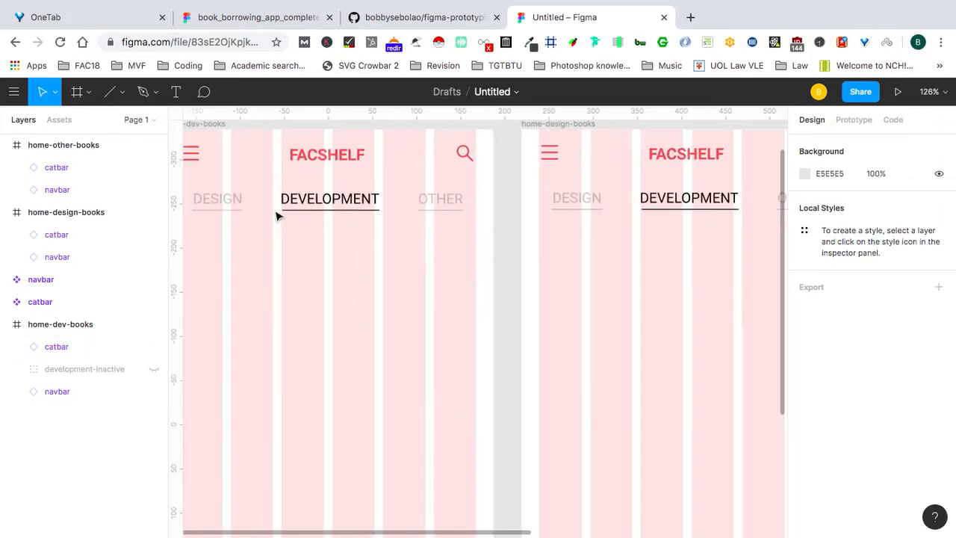
pyautogui.hscroll(-3, 277, 215)
pyautogui.scroll(-2, 277, 216)
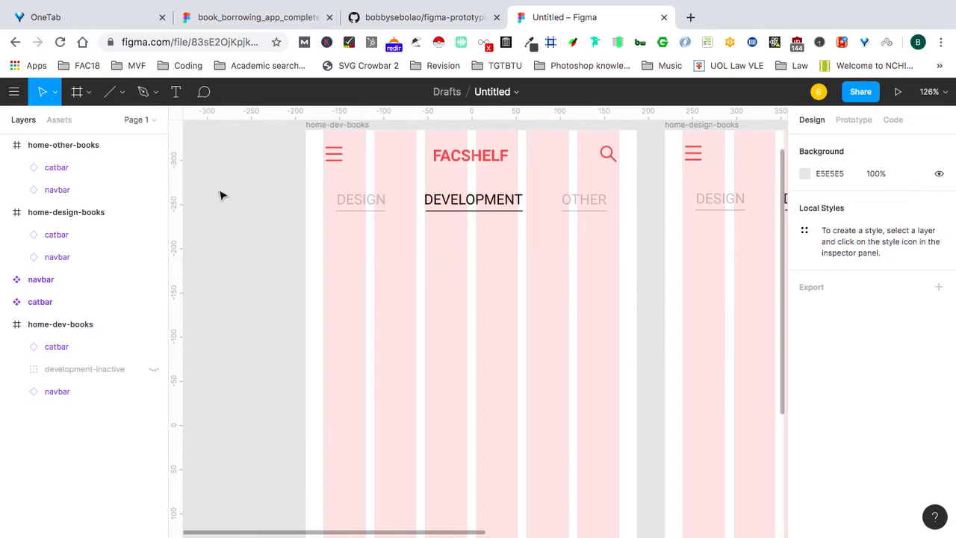
pyautogui.click(124, 96)
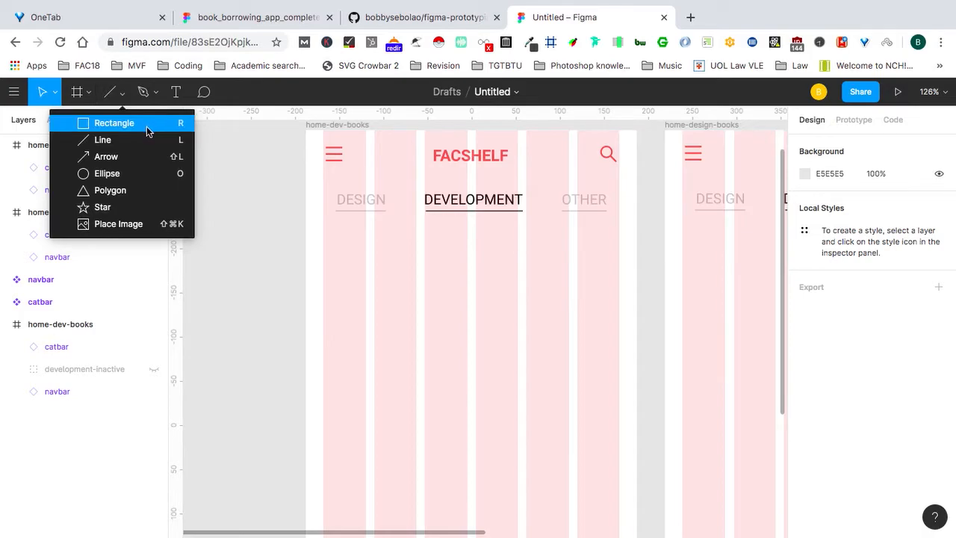
pyautogui.click(145, 128)
pyautogui.moveTo(416, 247); pyautogui.dragTo(554, 391)
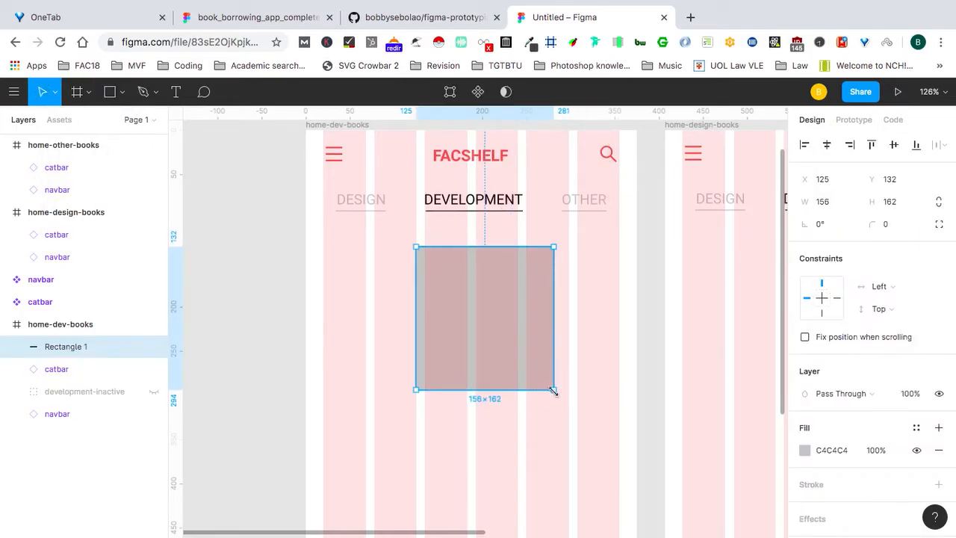
# Set the rectangle's width and height to 220 each.
pyautogui.click(828, 203)
pyautogui.write('2200')
pyautogui.press('Return')
pyautogui.click(891, 201)
pyautogui.write('22')
pyautogui.press('Return')
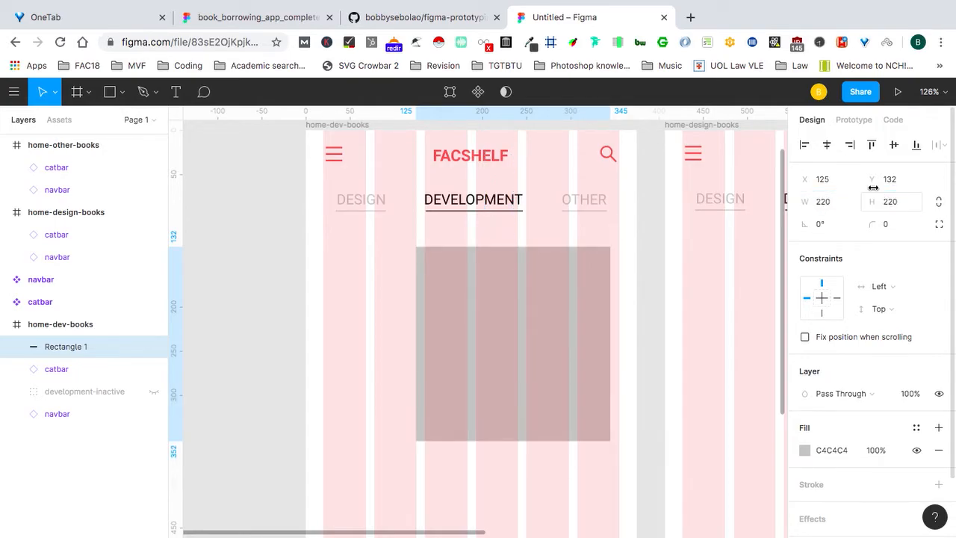
# Centre the square in home-dev-books at X 77, Y 126, and place a copy on each side of it.
pyautogui.moveTo(521, 319); pyautogui.dragTo(479, 314)
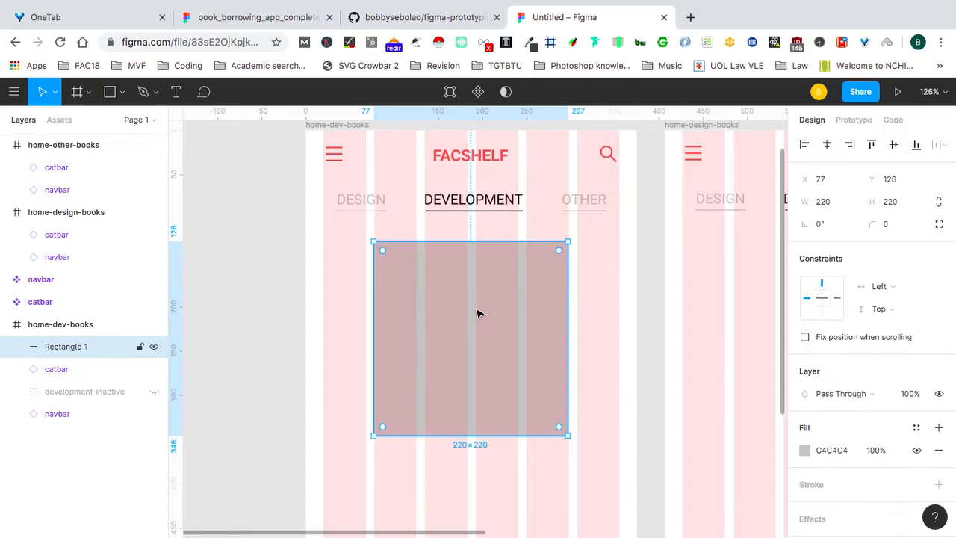
pyautogui.moveTo(384, 309); pyautogui.dragTo(269, 316)
pyautogui.moveTo(572, 305); pyautogui.dragTo(693, 312)
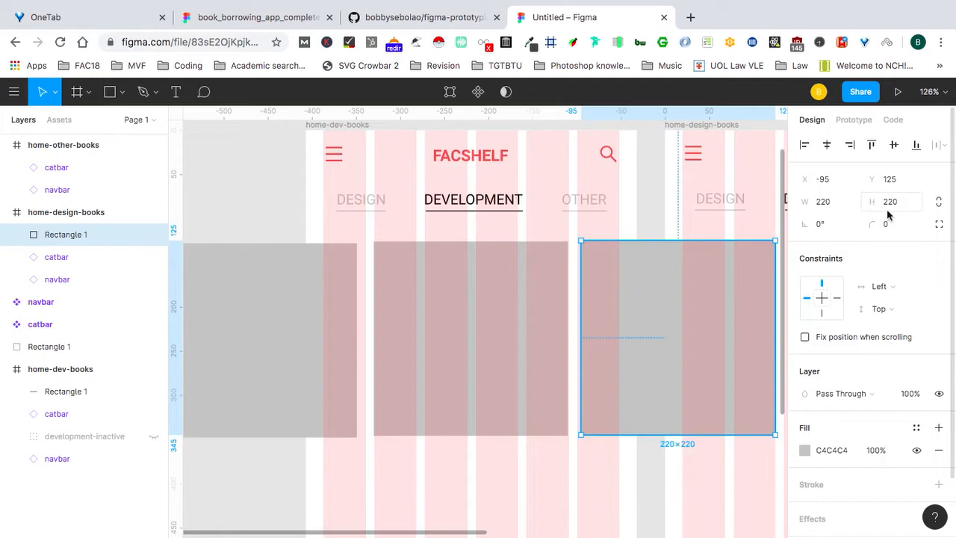
# Constrain the proportions of the square copy overlapping home-design-books and set its size to 200 by 200.
pyautogui.click(939, 202)
pyautogui.click(824, 203)
pyautogui.write('200')
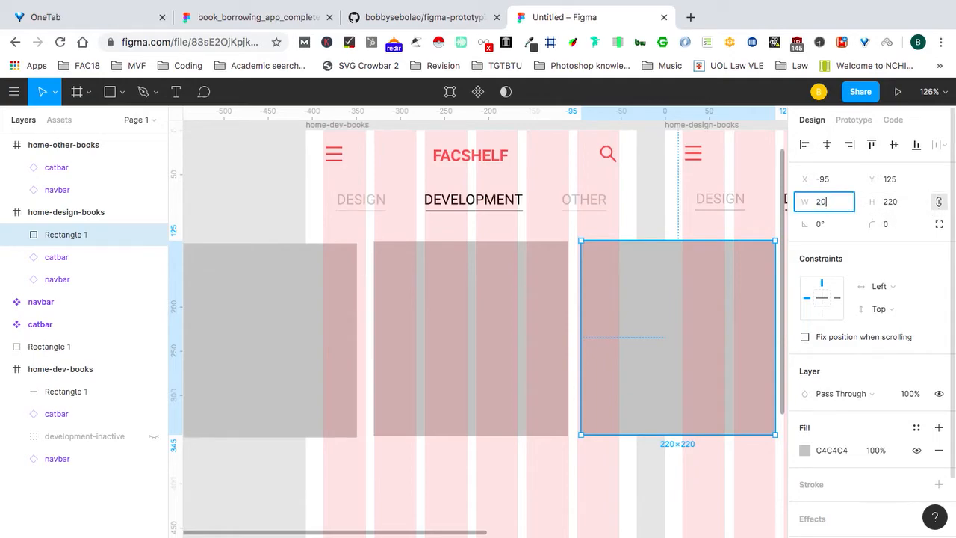
pyautogui.press('Tab')
pyautogui.press('Return')
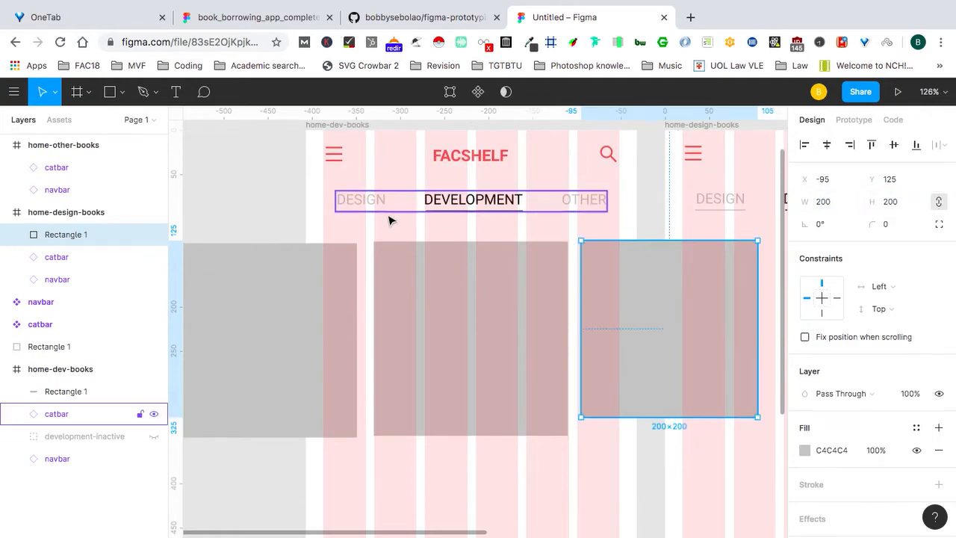
# Constrain the proportions of the left square copy beside home-dev-books' centre square and set its size to 200 by 200.
pyautogui.click(342, 307)
pyautogui.click(941, 203)
pyautogui.click(820, 202)
pyautogui.write('200')
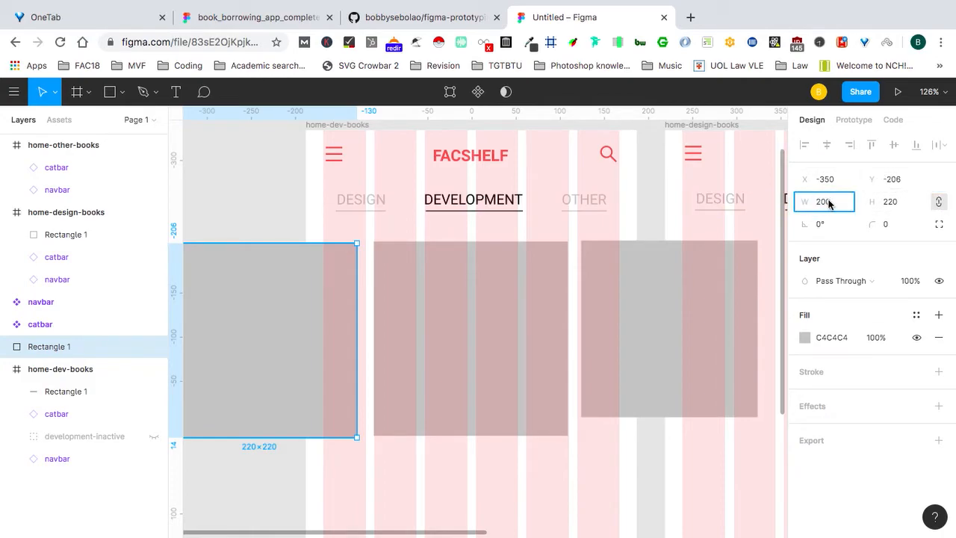
pyautogui.press('Tab')
pyautogui.press('Return')
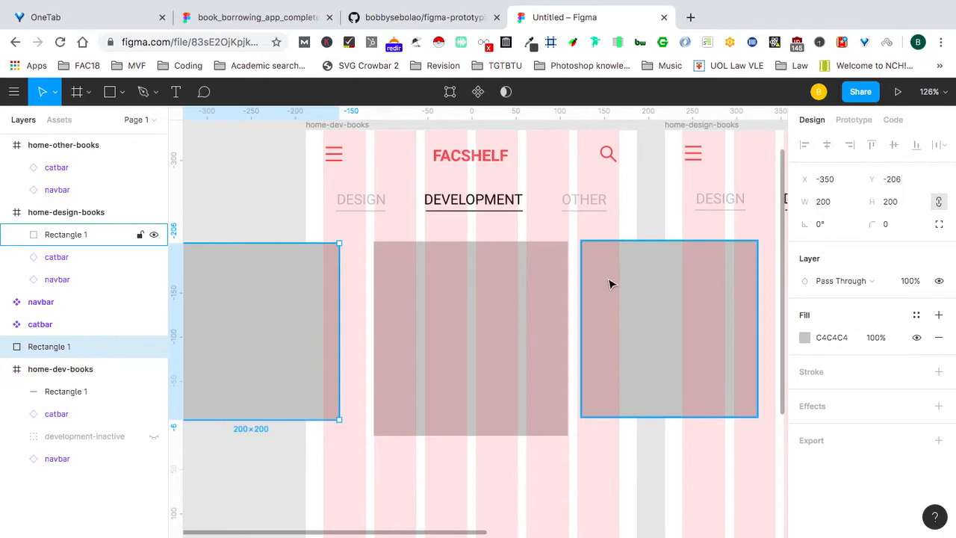
# Move the right square copy from home-design-books into the home-dev-books frame and place it at X 308, Y 136.
pyautogui.moveTo(609, 284)
pyautogui.mouseDown()
pyautogui.moveTo(601, 292)
pyautogui.moveTo(487, 277)
pyautogui.moveTo(617, 286)
pyautogui.moveTo(603, 293)
pyautogui.mouseUp()
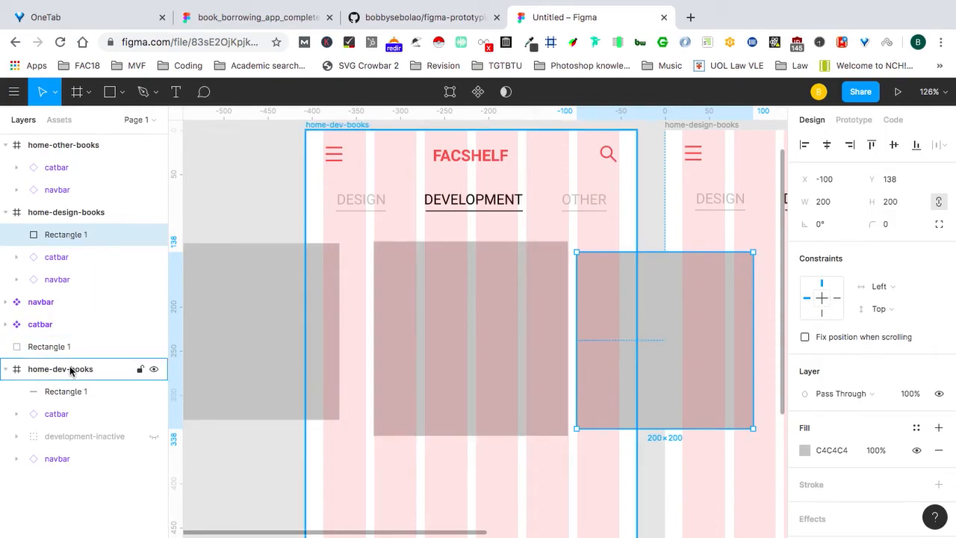
pyautogui.moveTo(76, 382); pyautogui.dragTo(75, 389)
pyautogui.moveTo(586, 317); pyautogui.dragTo(590, 318)
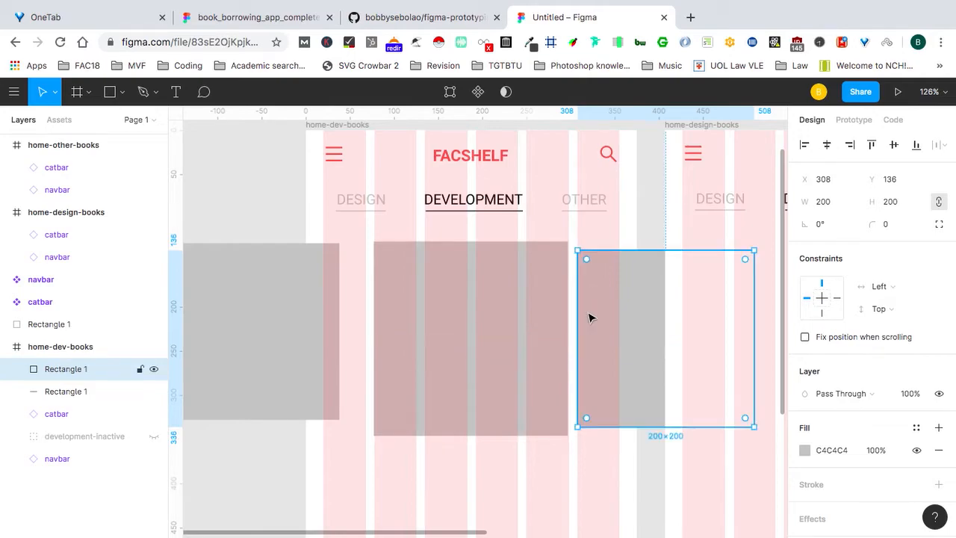
# Move the left square copy into the home-dev-books frame and place it at X -133, Y 136.
pyautogui.moveTo(324, 301); pyautogui.dragTo(355, 316)
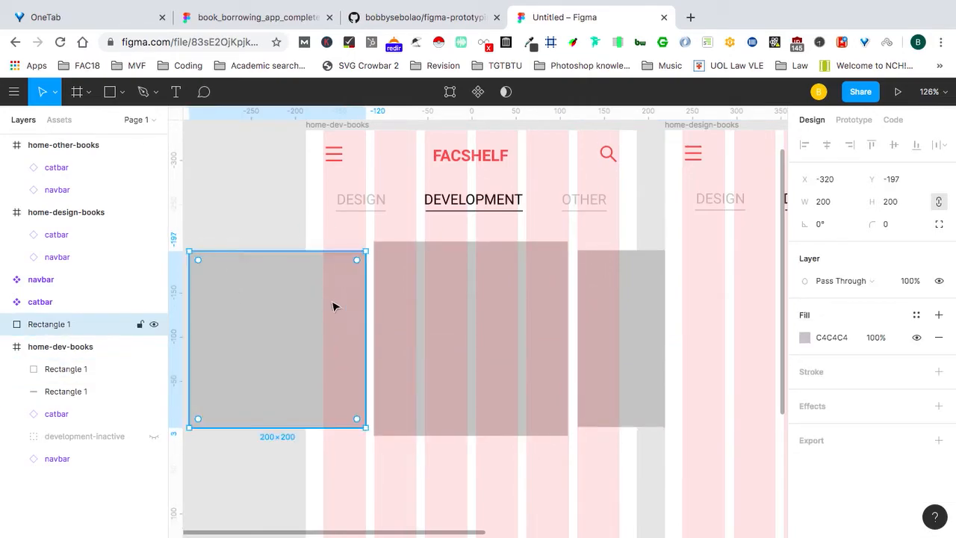
pyautogui.moveTo(53, 328); pyautogui.dragTo(58, 364)
pyautogui.moveTo(306, 323); pyautogui.dragTo(315, 322)
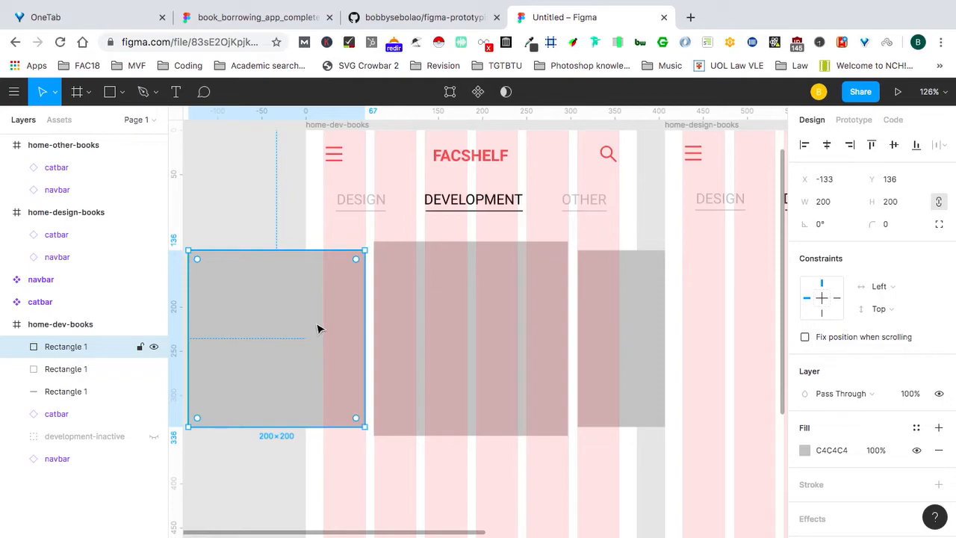
pyautogui.click(518, 496)
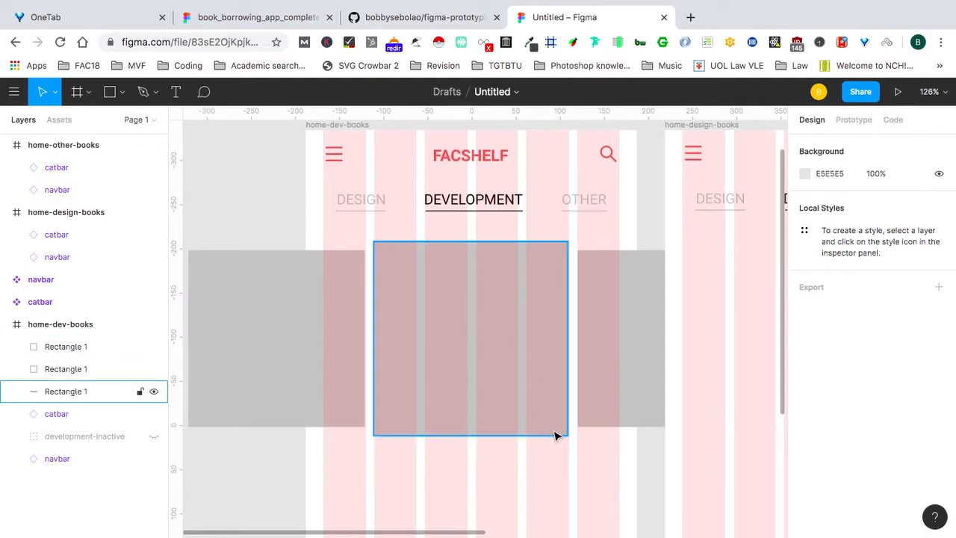
# Enable content clipping on the home-dev-books frame so the side squares are cut off at its edges.
pyautogui.scroll(-3, 556, 436)
pyautogui.scroll(2, 555, 435)
pyautogui.scroll(1, 555, 435)
pyautogui.click(351, 366)
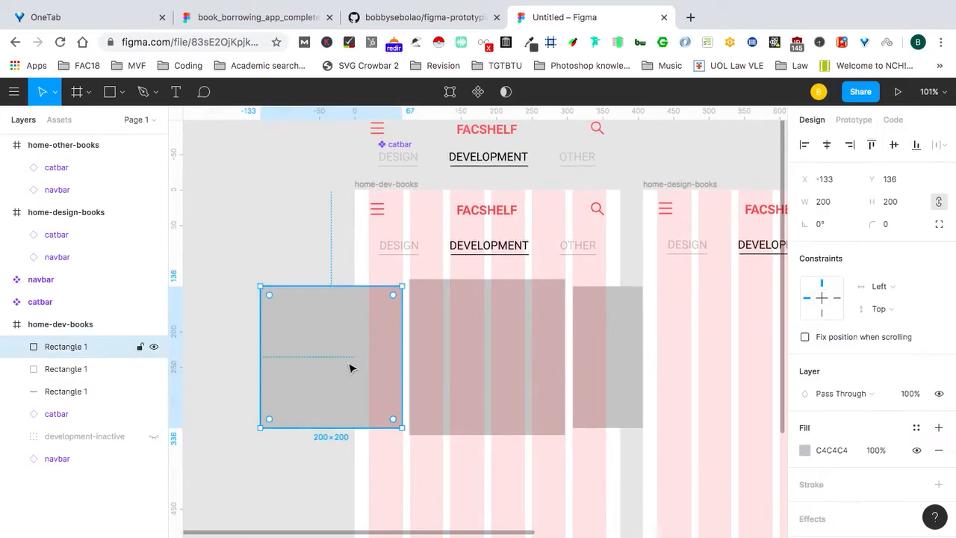
pyautogui.click(316, 246)
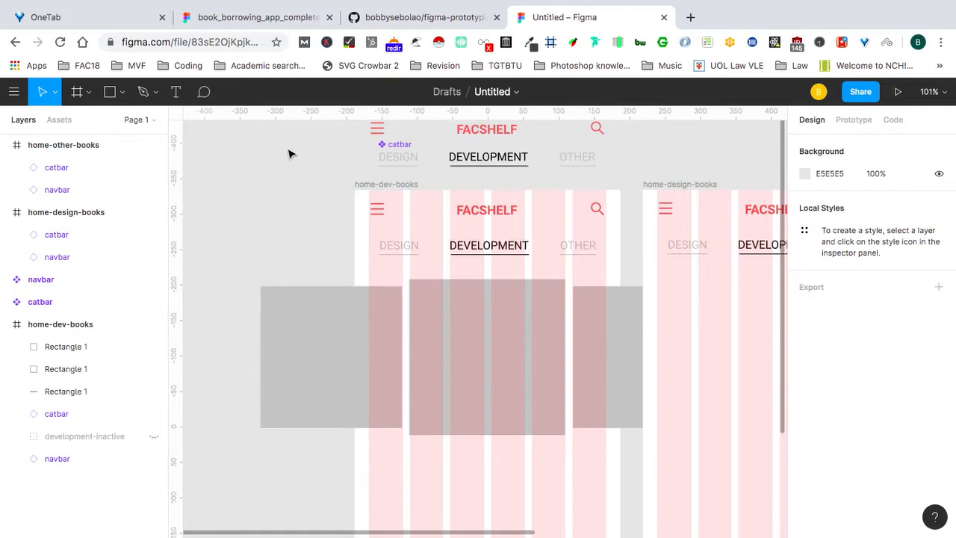
pyautogui.click(369, 187)
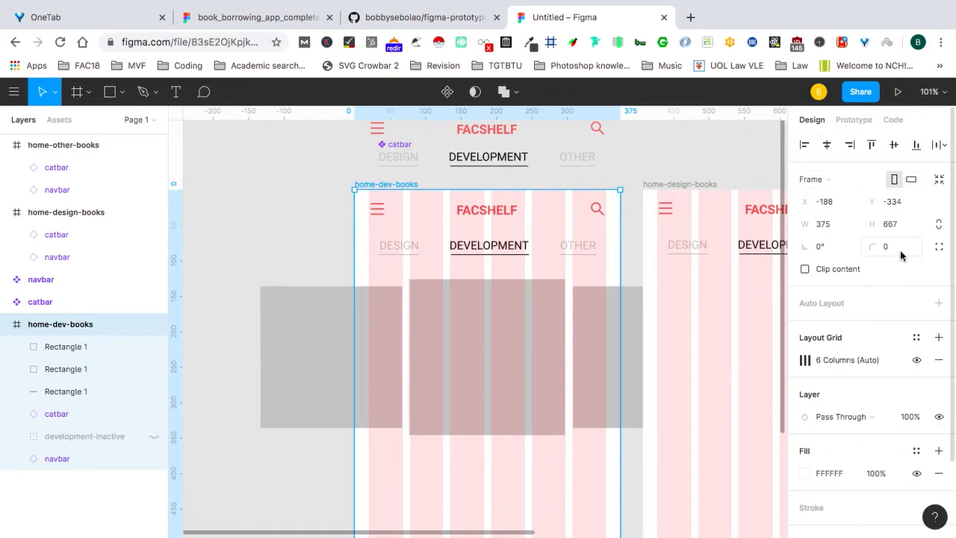
pyautogui.click(805, 270)
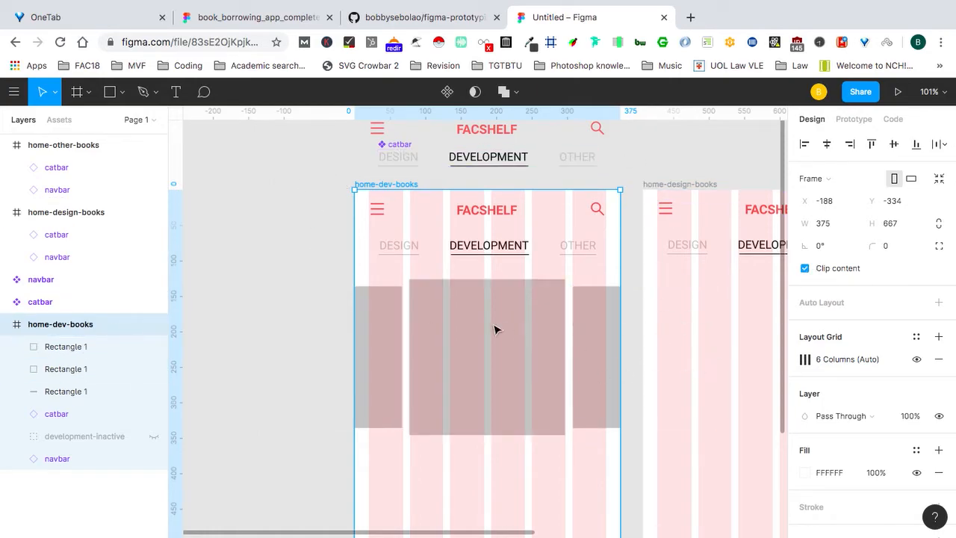
pyautogui.click(249, 291)
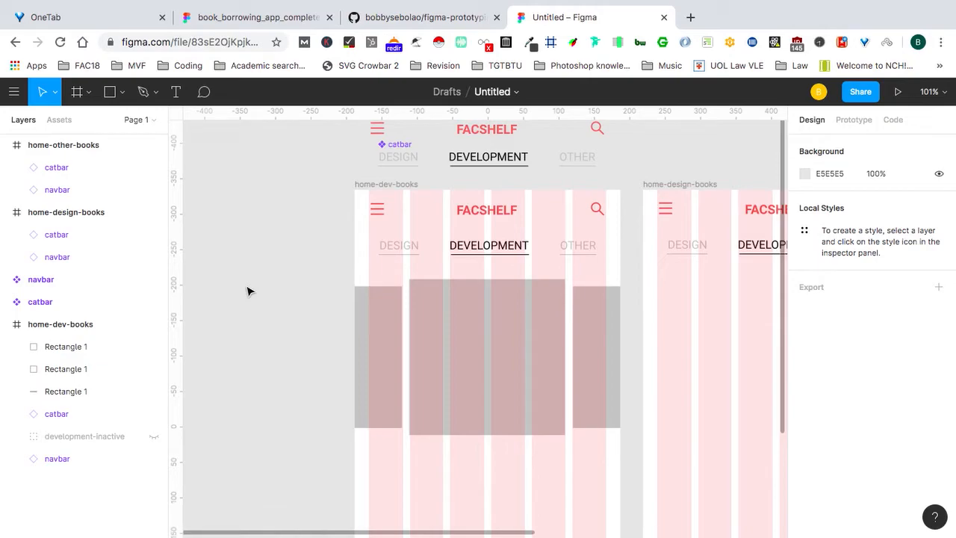
# Add a second fill to the centre square in home-dev-books and change its type from linear gradient to image.
pyautogui.click(522, 362)
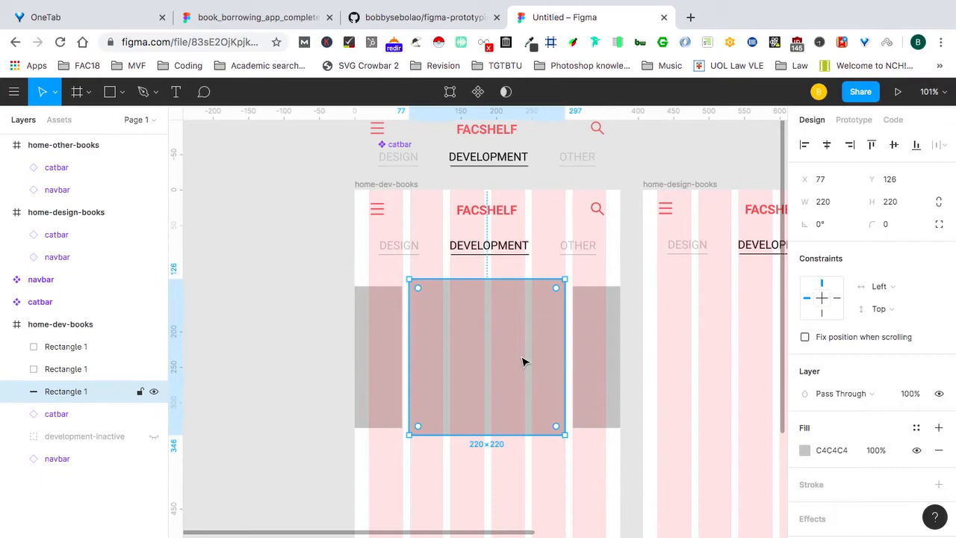
pyautogui.scroll(-2, 911, 367)
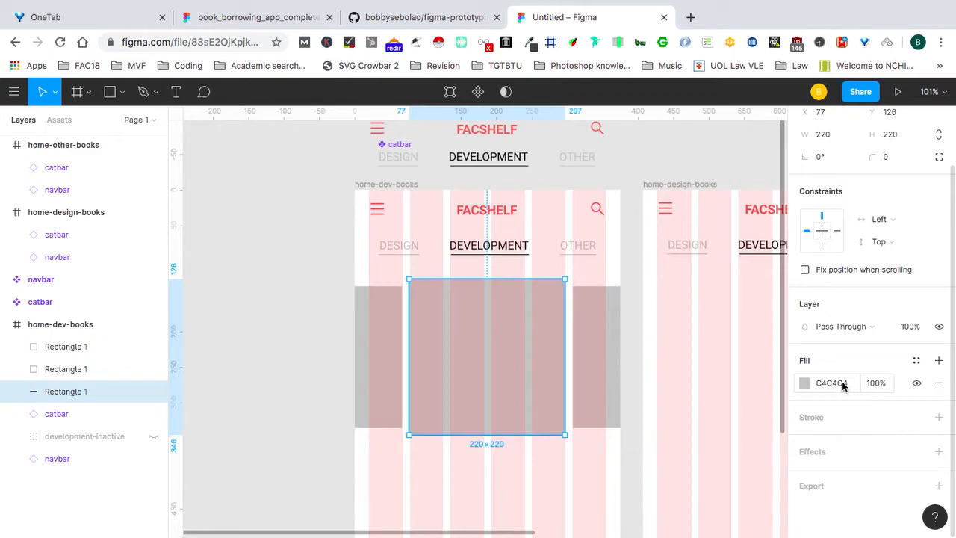
pyautogui.click(939, 361)
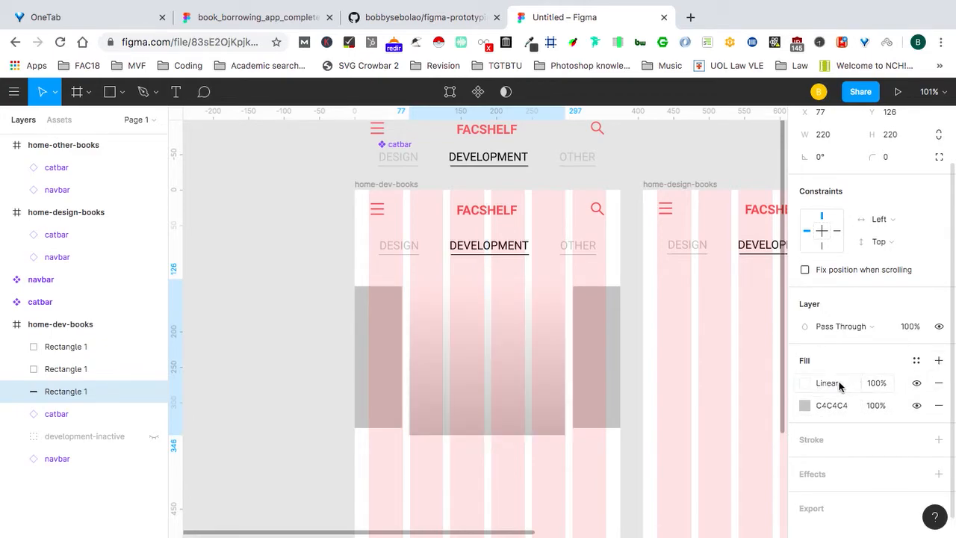
pyautogui.click(804, 385)
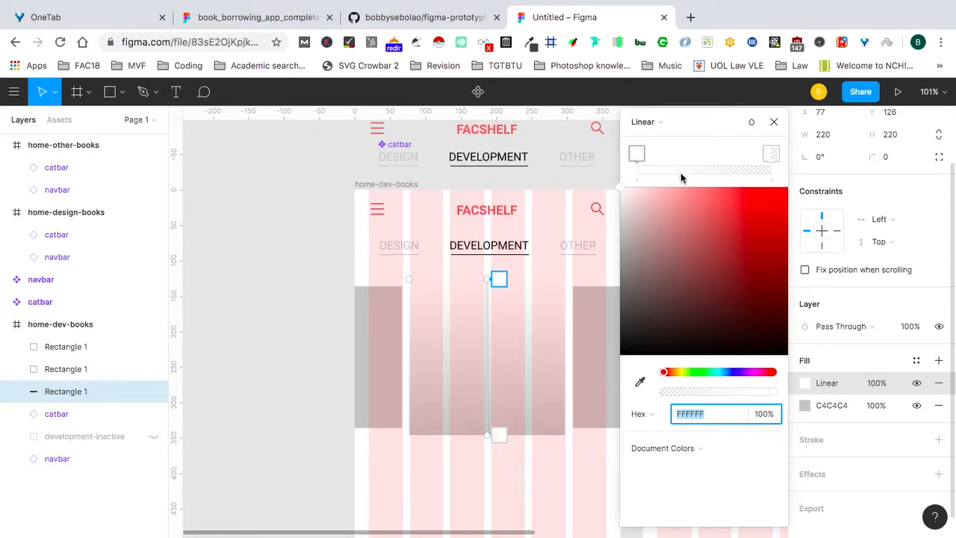
pyautogui.click(668, 127)
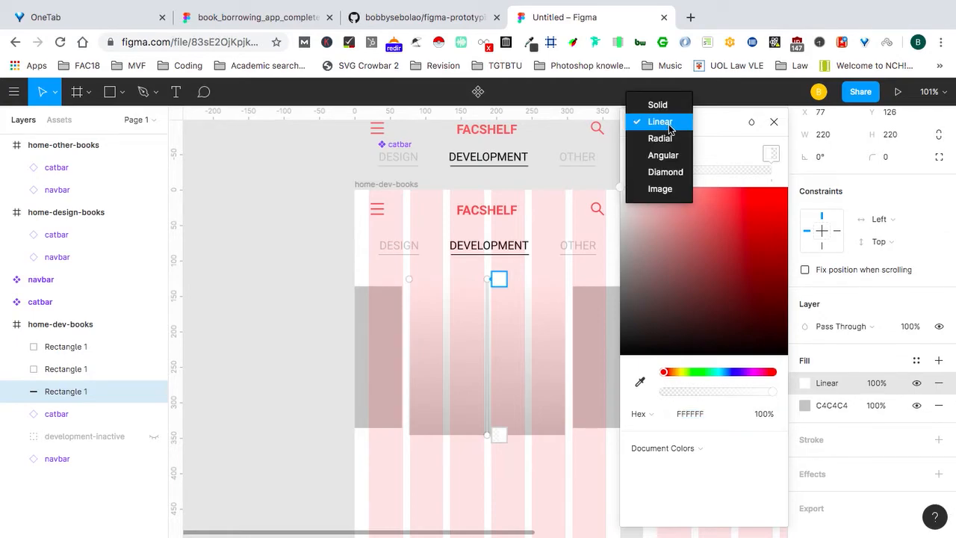
pyautogui.click(664, 189)
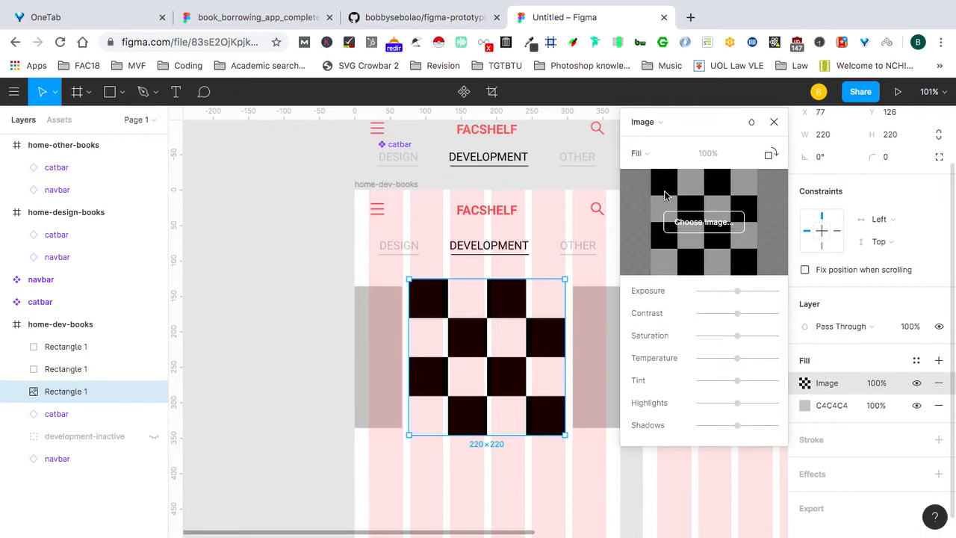
# Load eloquent-javascript.jpg from Documents/github/figma-prototyping-tutorial/book-covers as the centre square's image fill.
pyautogui.click(704, 223)
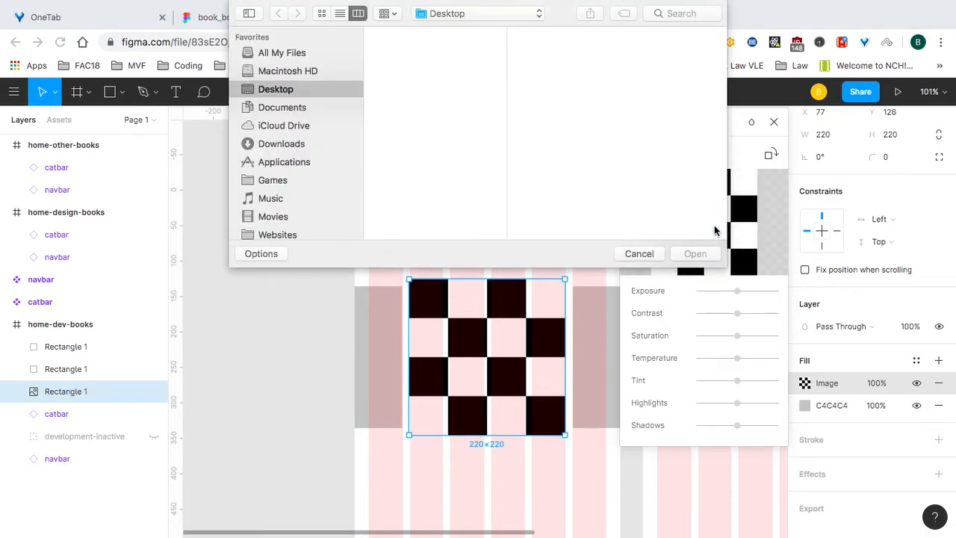
pyautogui.click(275, 107)
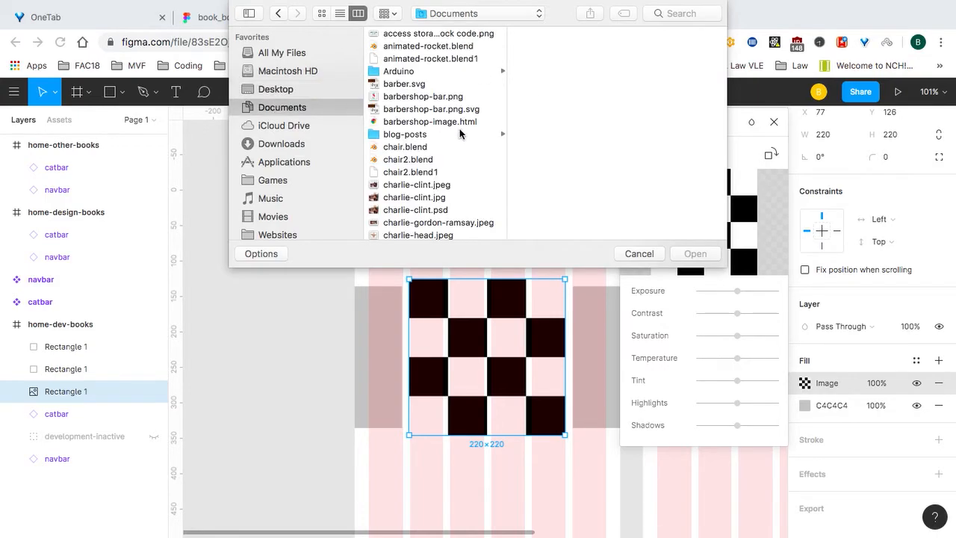
pyautogui.scroll(-5, 460, 133)
pyautogui.click(398, 194)
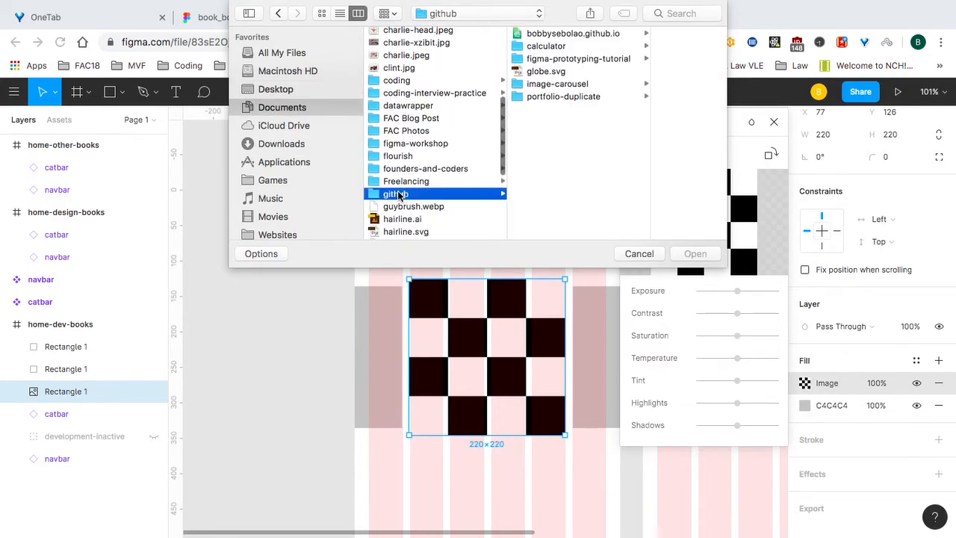
pyautogui.click(546, 58)
pyautogui.click(632, 33)
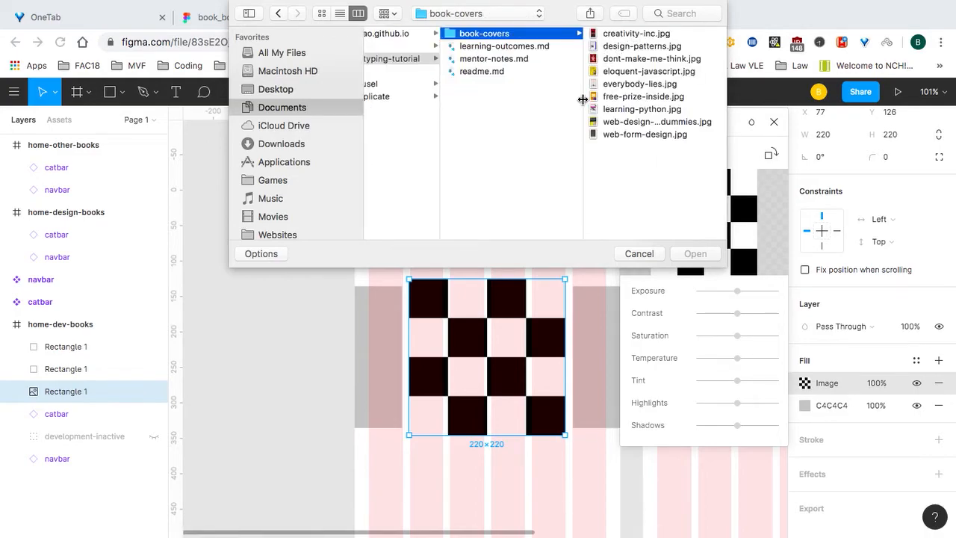
pyautogui.hotkey('ctrl', 'Left')
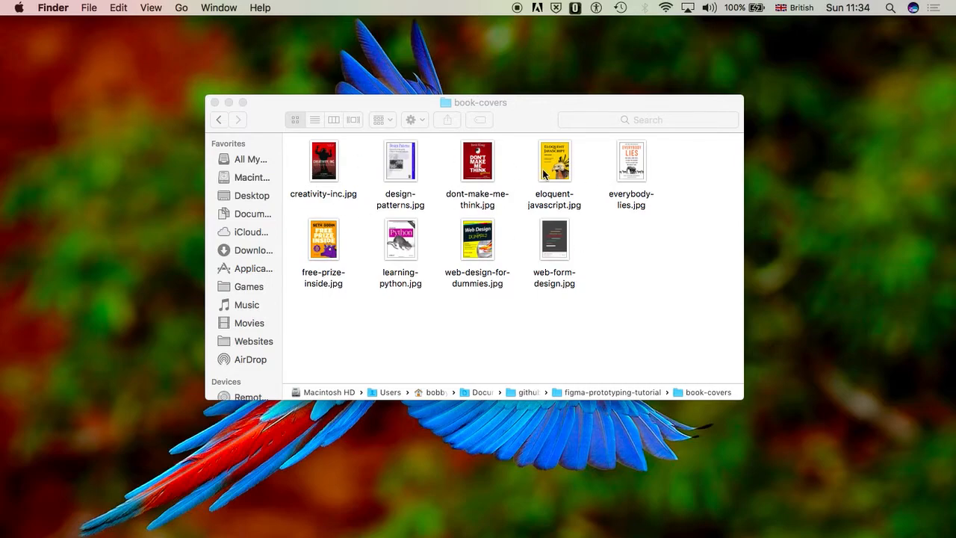
pyautogui.hotkey('ctrl', 'Right')
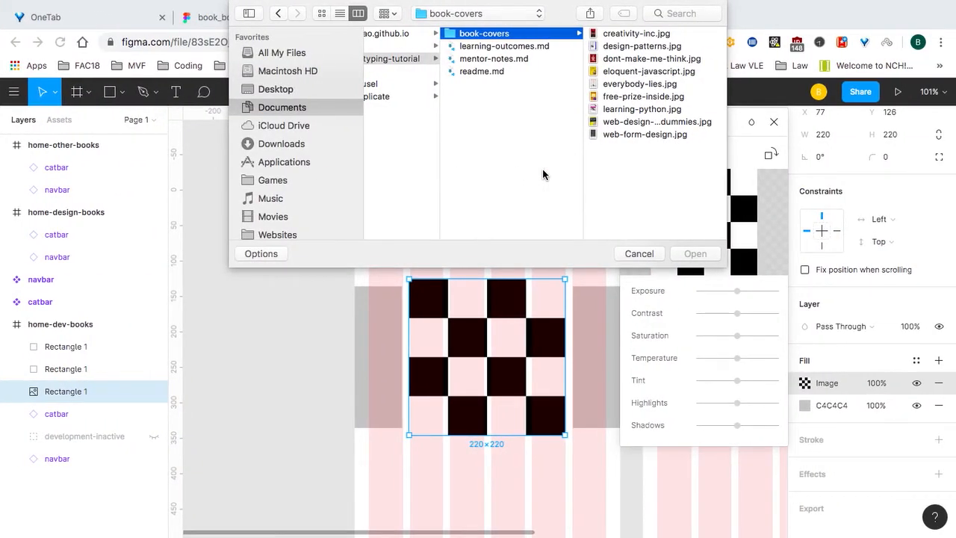
pyautogui.click(630, 72)
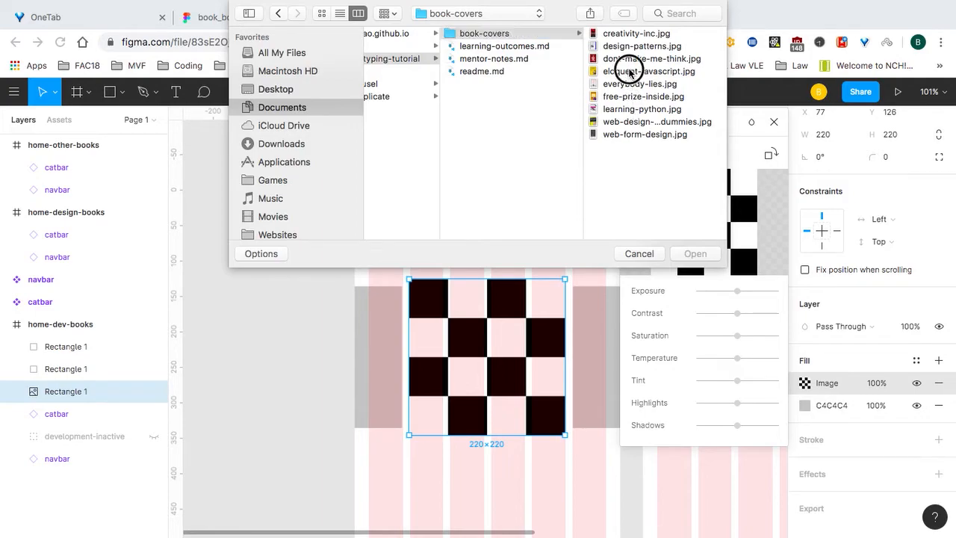
pyautogui.doubleClick(629, 72)
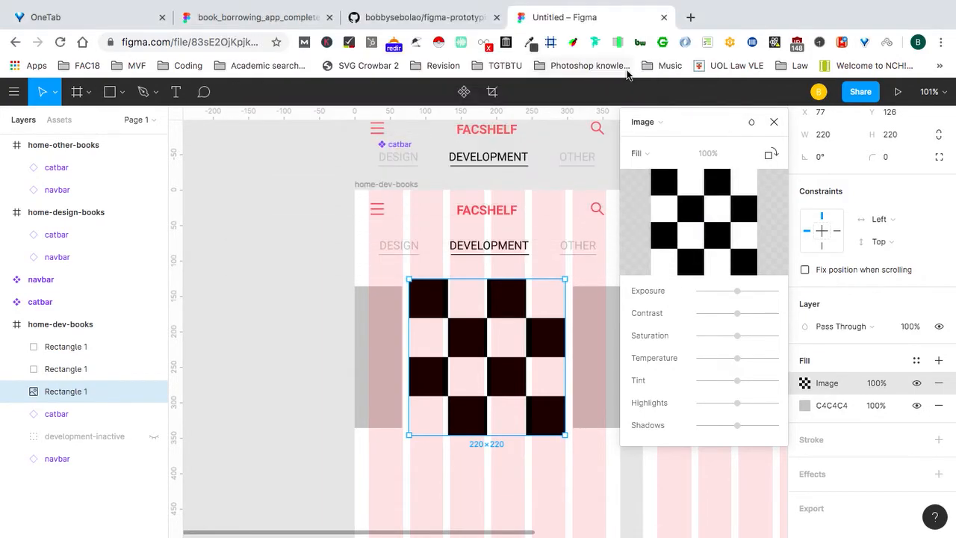
# Set the Eloquent JavaScript cover's image scaling to Fit and hide the C4C4C4 fill behind it.
pyautogui.scroll(-3, 429, 279)
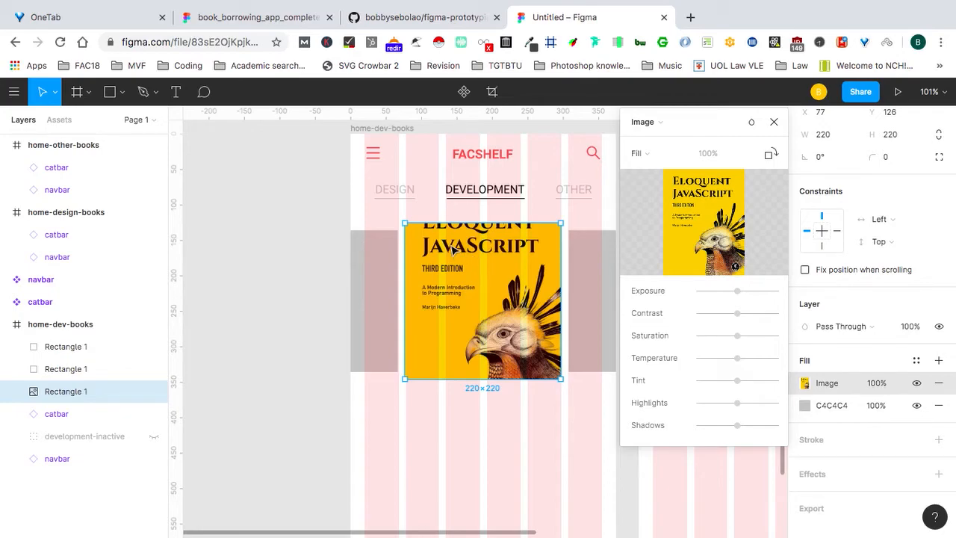
pyautogui.moveTo(650, 204)
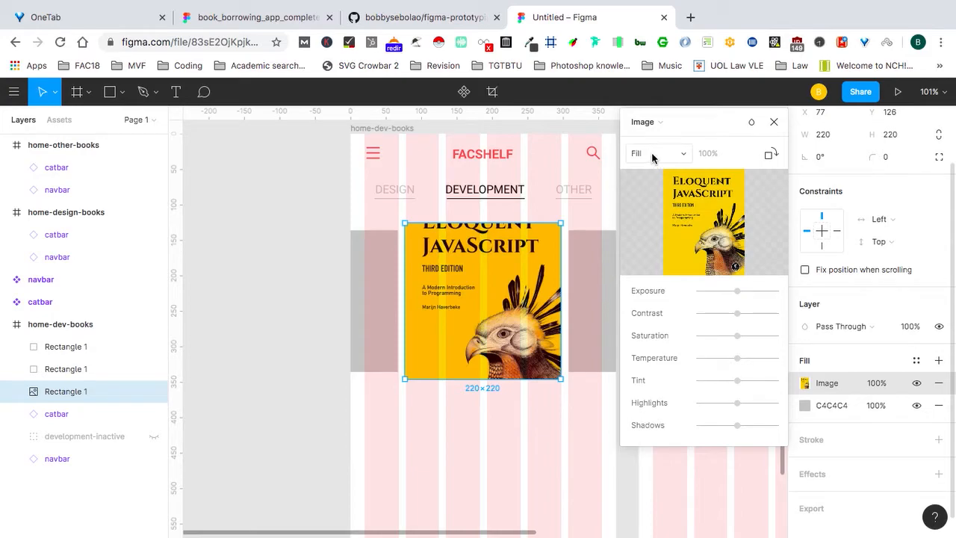
pyautogui.click(685, 156)
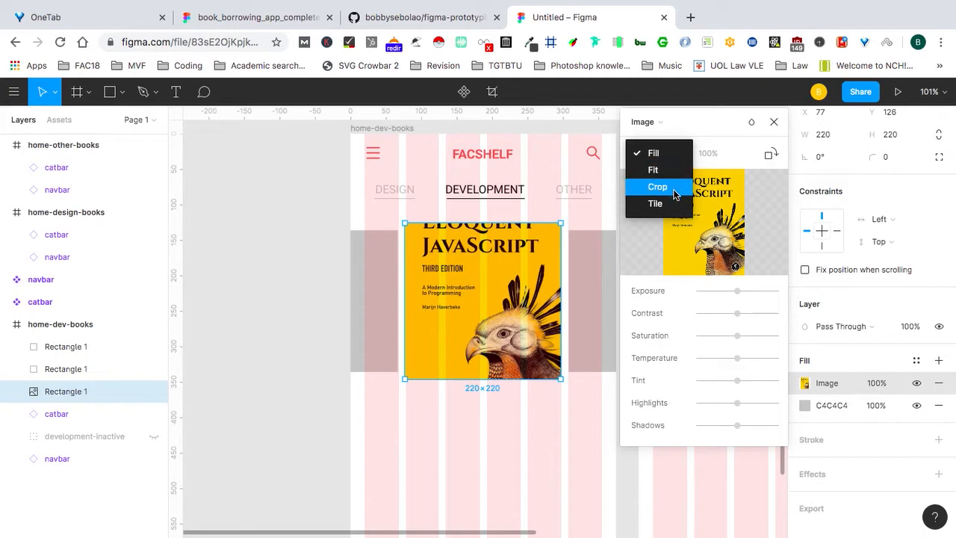
pyautogui.click(667, 172)
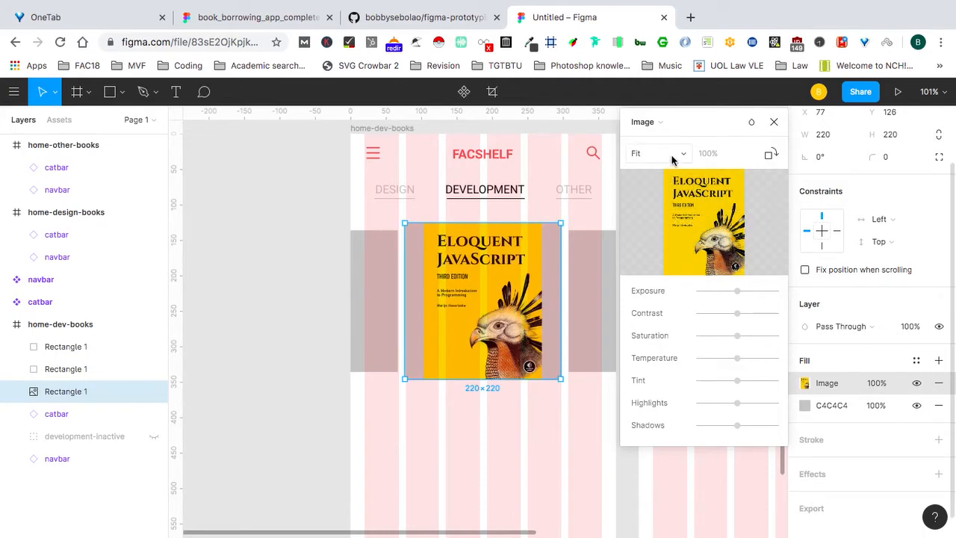
pyautogui.click(775, 123)
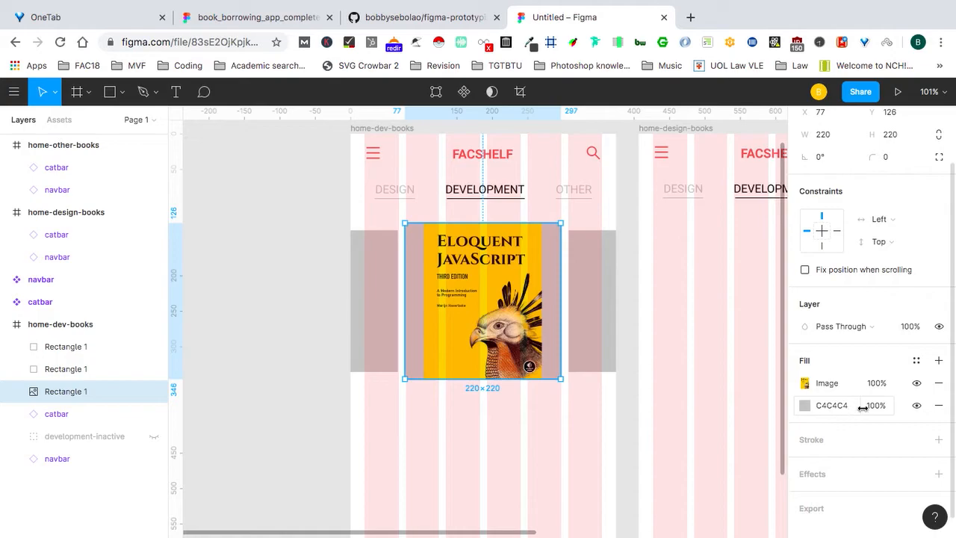
pyautogui.click(917, 405)
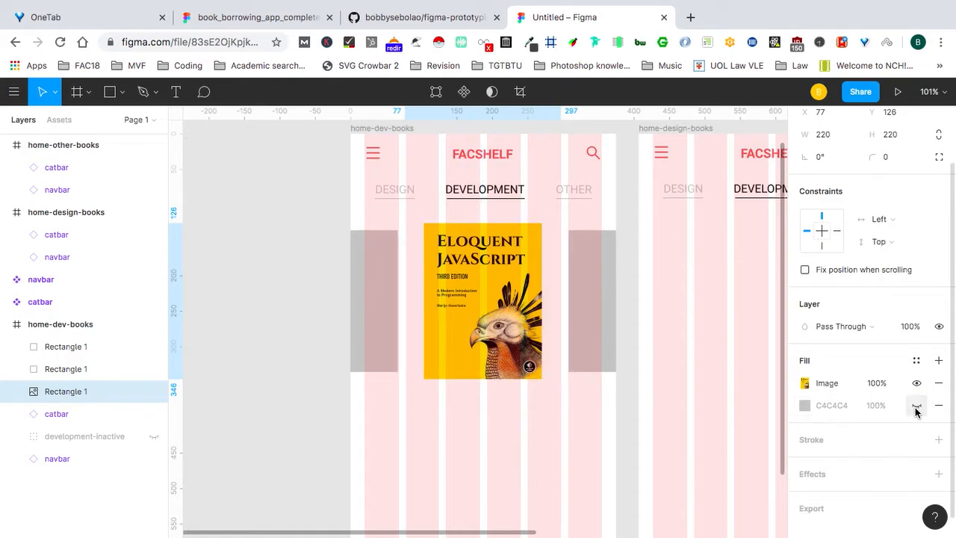
# Add a second fill to the left square in home-dev-books and change its type from linear gradient to image.
pyautogui.click(375, 282)
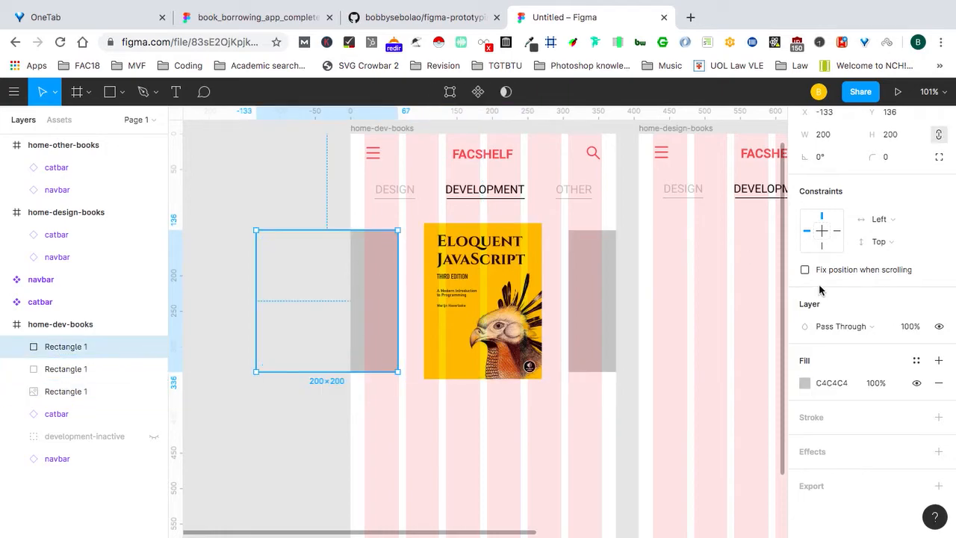
pyautogui.click(940, 360)
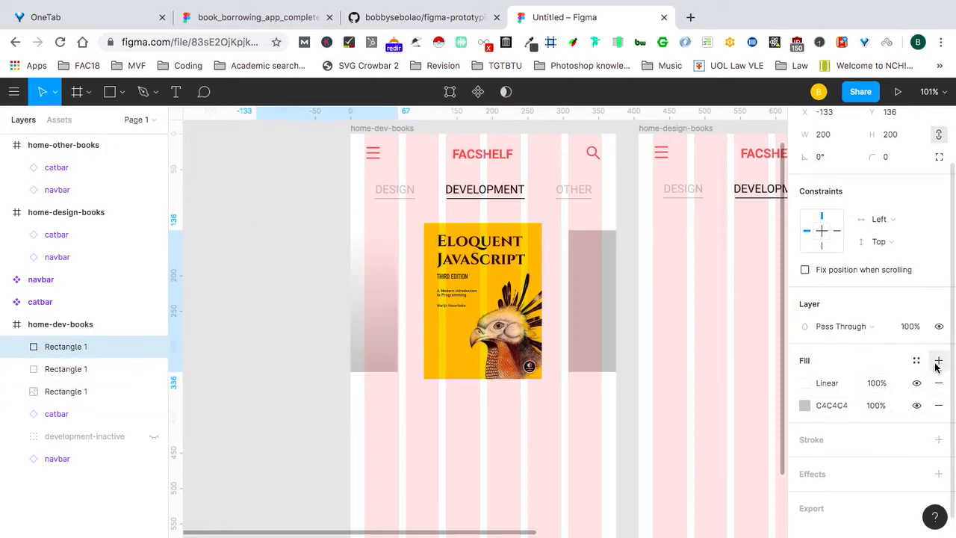
pyautogui.click(805, 383)
pyautogui.click(653, 122)
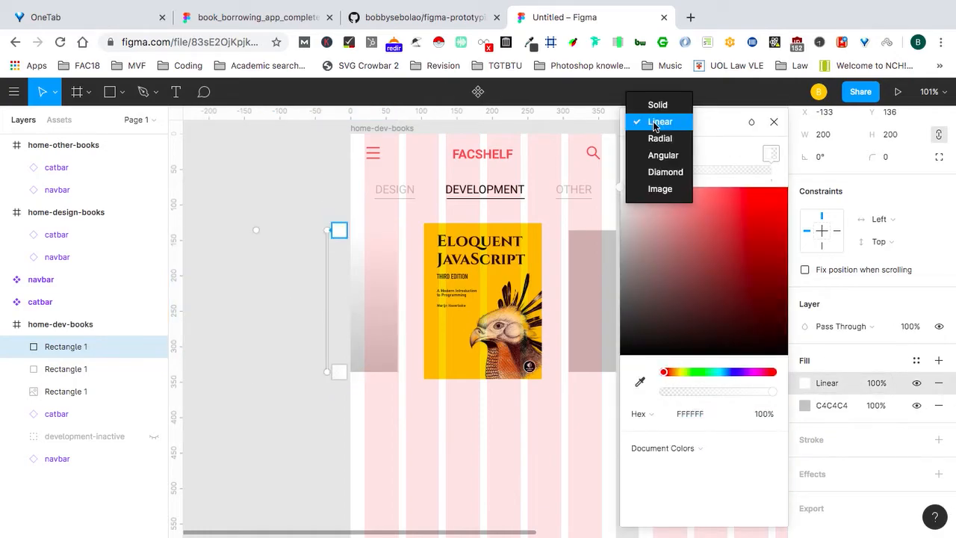
pyautogui.click(661, 189)
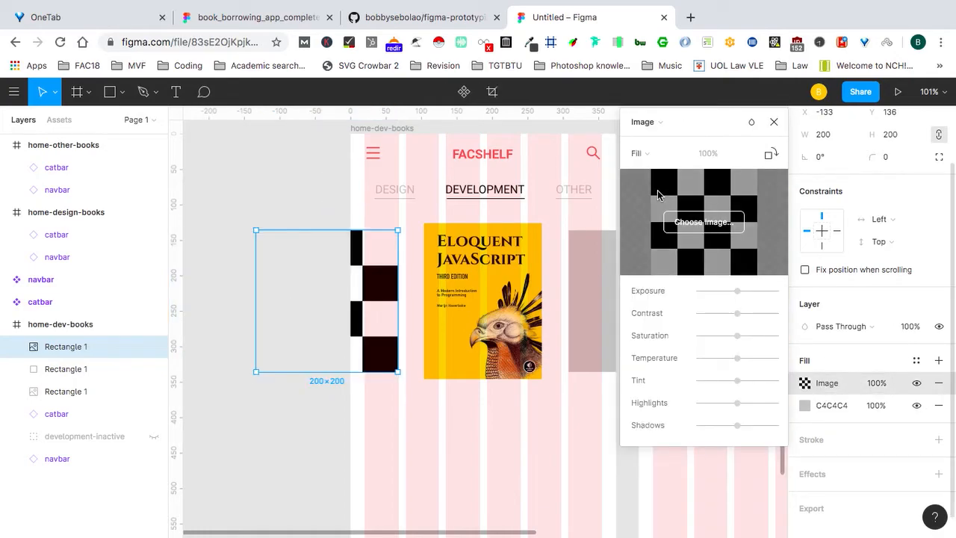
# Load design-patterns.jpg from the book-covers folder as the left square's image fill.
pyautogui.click(709, 224)
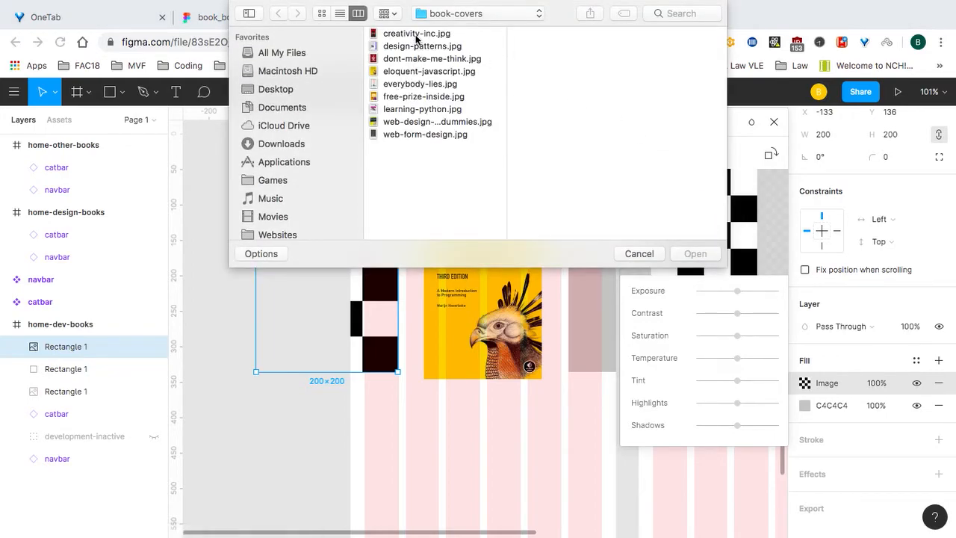
pyautogui.click(422, 46)
pyautogui.click(697, 254)
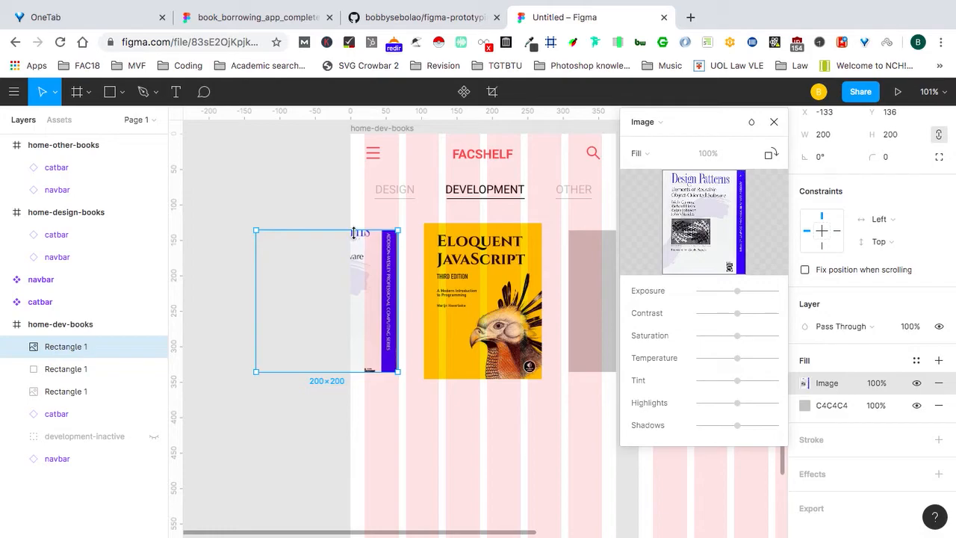
# Set the Design Patterns cover's image scaling to Fit, keeping the square in its original position.
pyautogui.scroll(5, 354, 233)
pyautogui.scroll(-3, 354, 234)
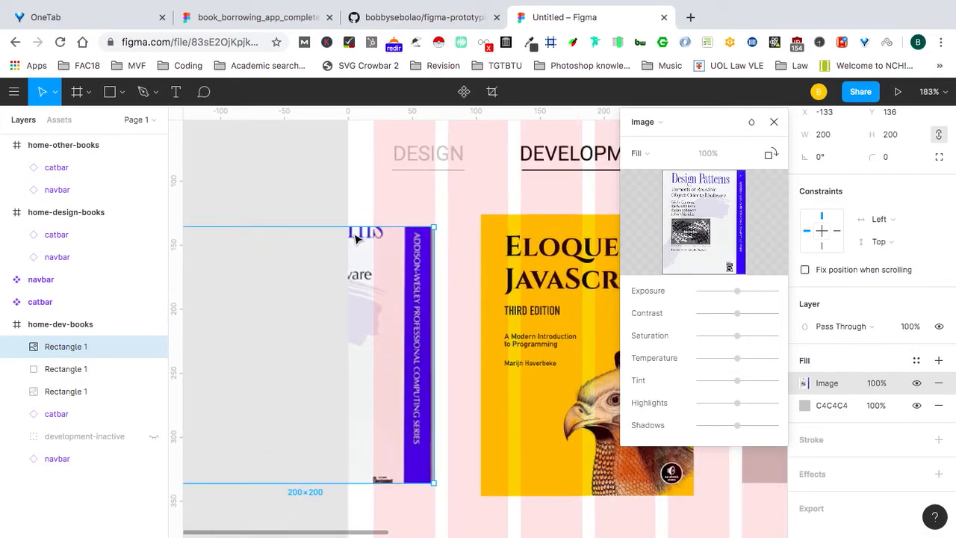
pyautogui.click(638, 154)
pyautogui.click(653, 169)
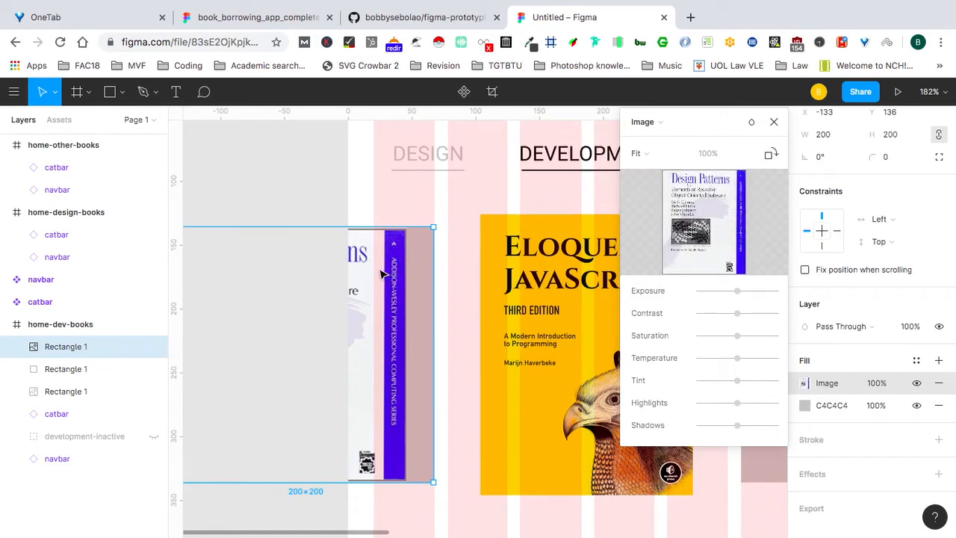
pyautogui.moveTo(367, 278); pyautogui.dragTo(437, 261)
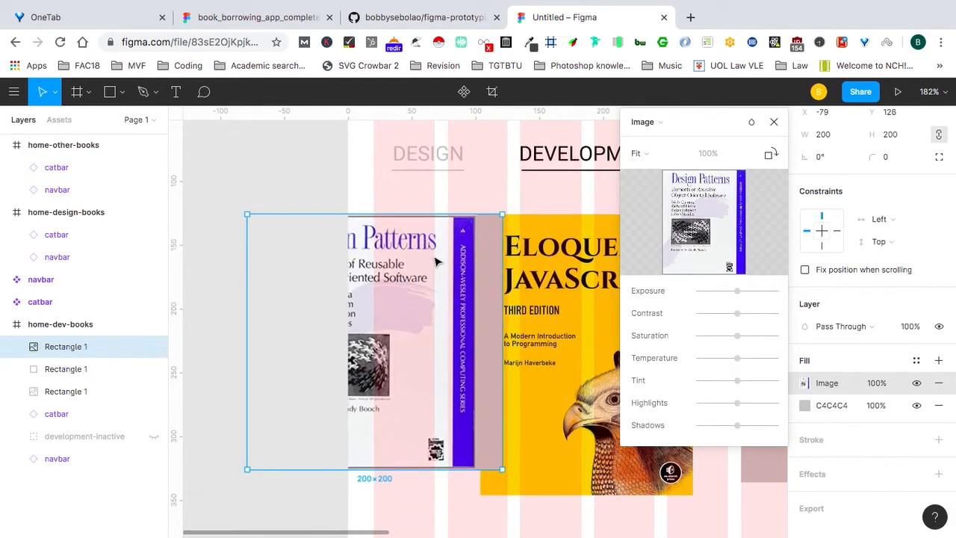
pyautogui.hotkey('ctrl', 'z')
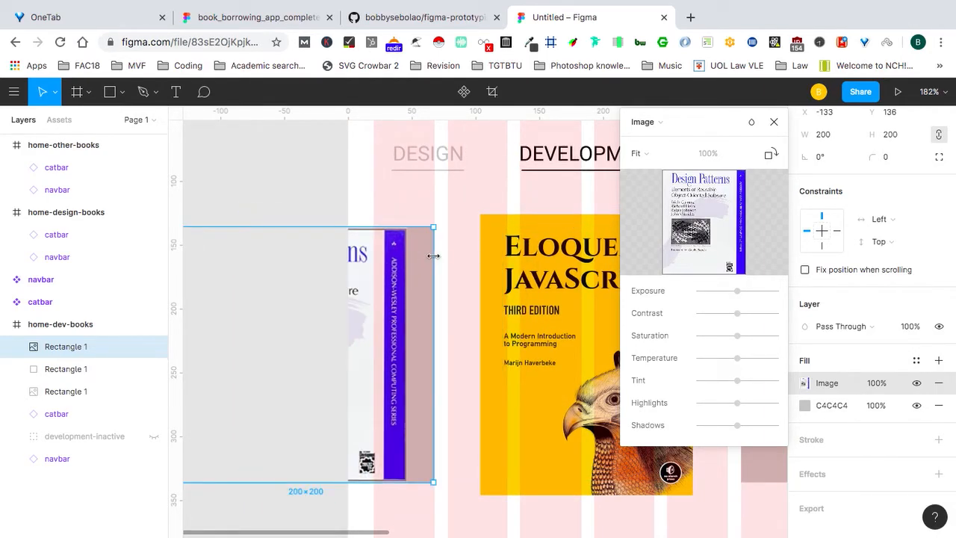
# Switch the Design Patterns cover to Crop and shift the image right so its spine meets the square's right edge.
pyautogui.click(651, 157)
pyautogui.click(663, 171)
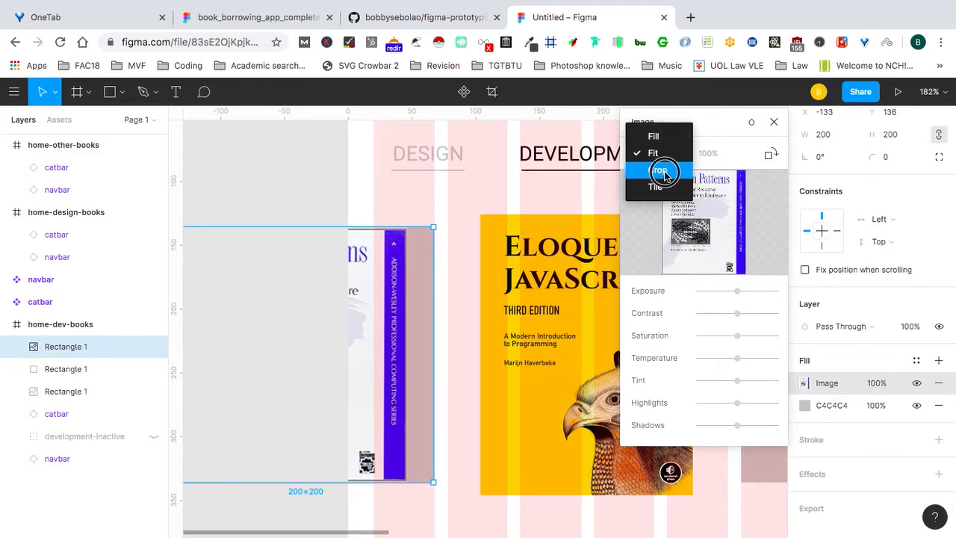
pyautogui.click(377, 297)
pyautogui.moveTo(377, 298); pyautogui.dragTo(403, 295)
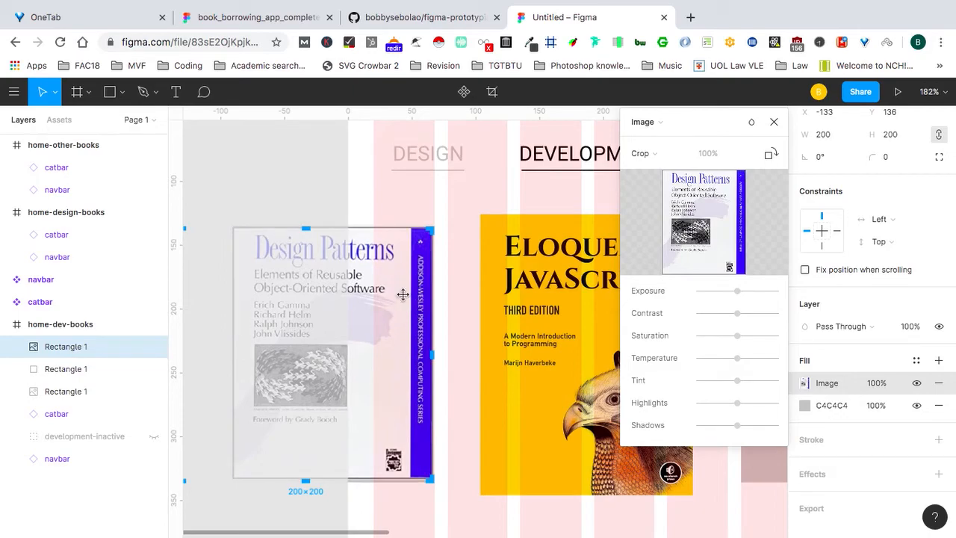
pyautogui.press('super+z')
pyautogui.hotkey('shift', 'Right')
pyautogui.hotkey('shift', 'Right')
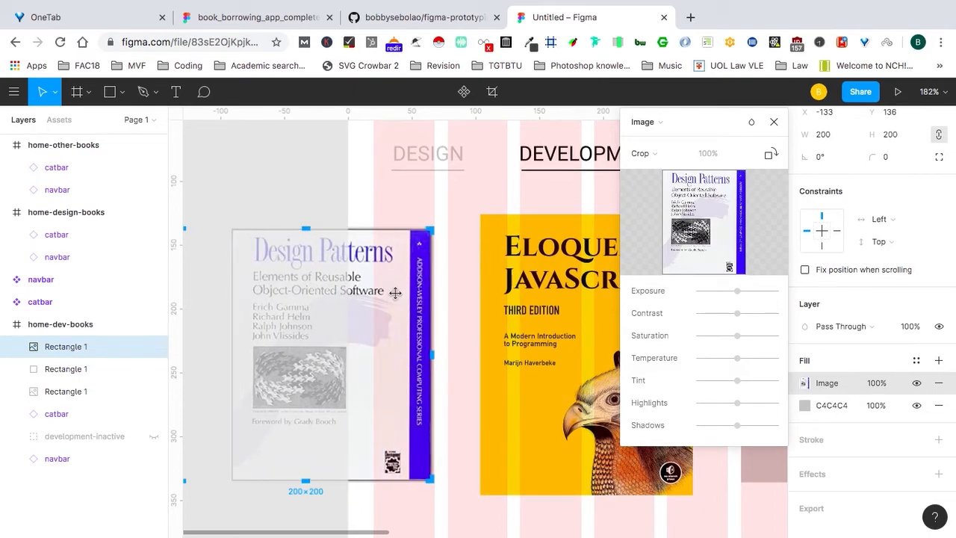
pyautogui.press('Right')
pyautogui.press('Right')
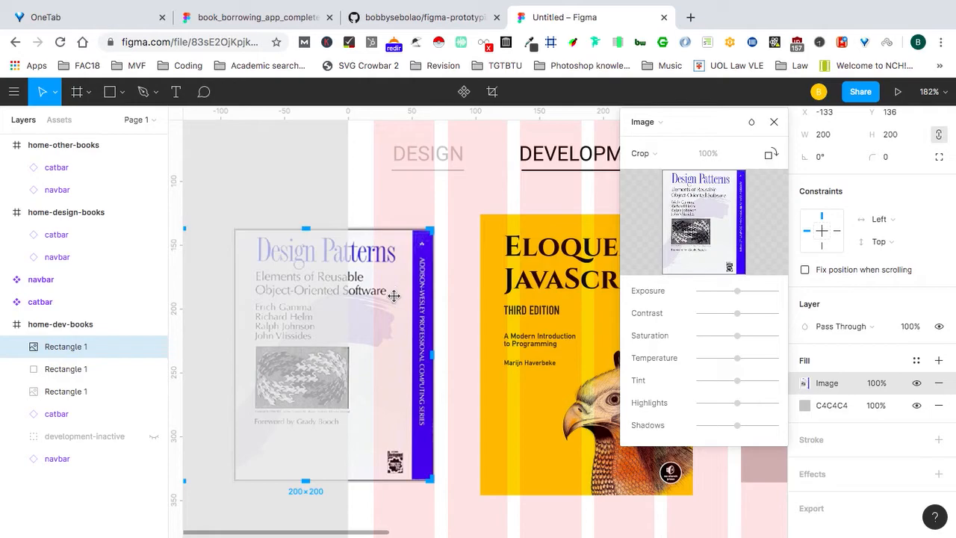
pyautogui.press('Right')
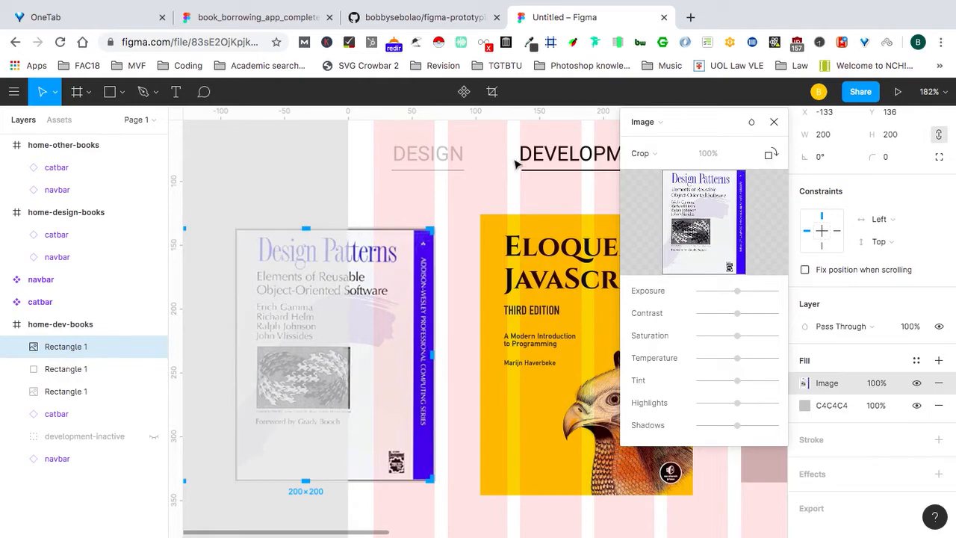
pyautogui.press('Escape')
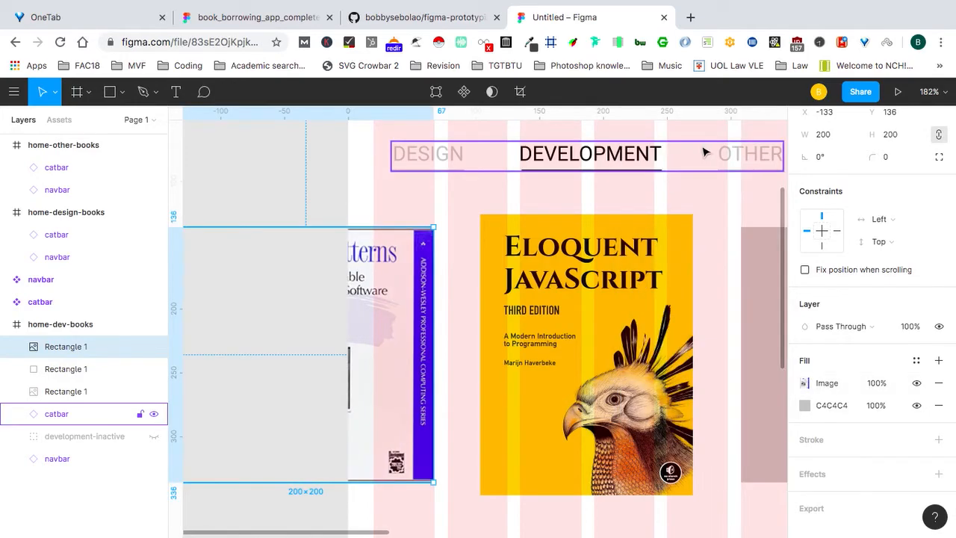
pyautogui.click(281, 152)
# Add a second fill of type image to the right square in home-dev-books and load learning-python.jpg into it.
pyautogui.hscroll(5, 382, 205)
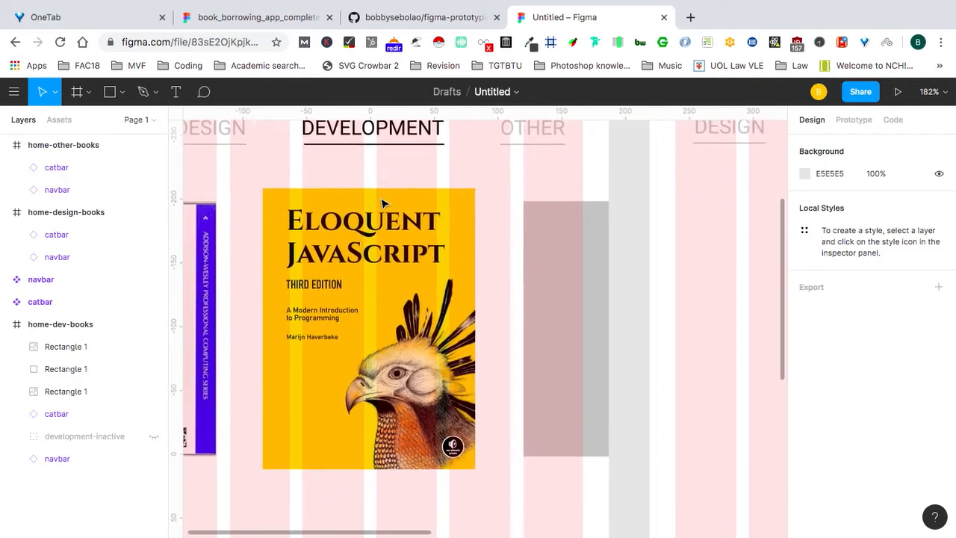
pyautogui.click(556, 290)
pyautogui.click(939, 428)
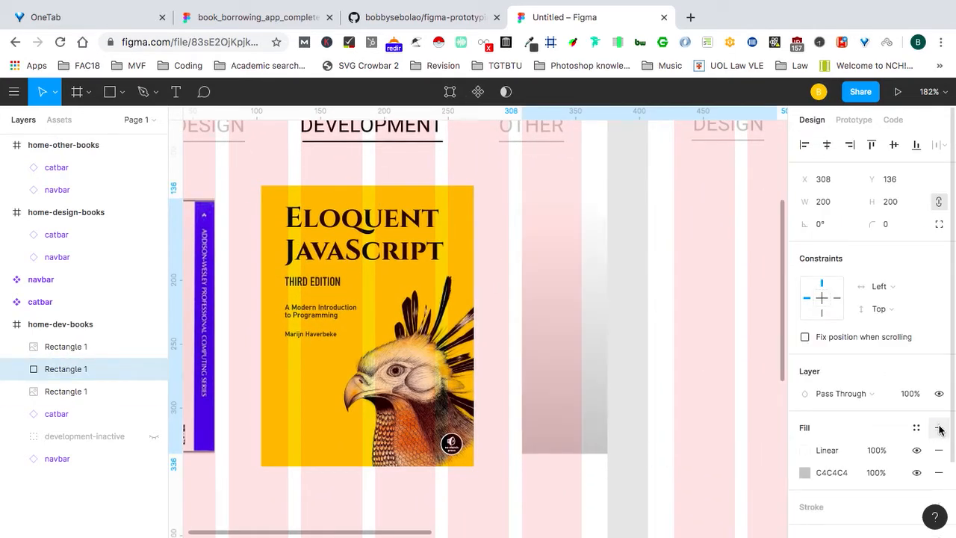
pyautogui.click(804, 451)
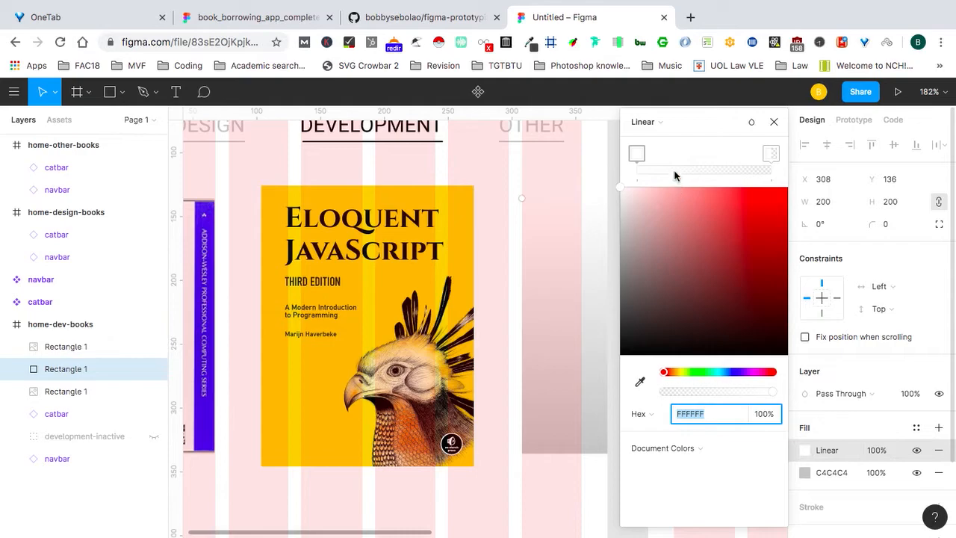
pyautogui.click(648, 122)
pyautogui.click(661, 189)
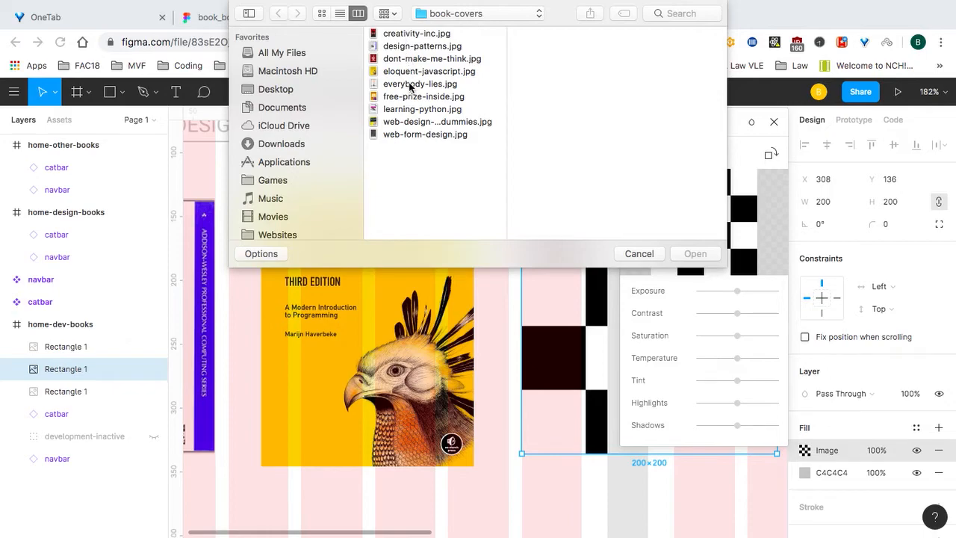
pyautogui.doubleClick(413, 109)
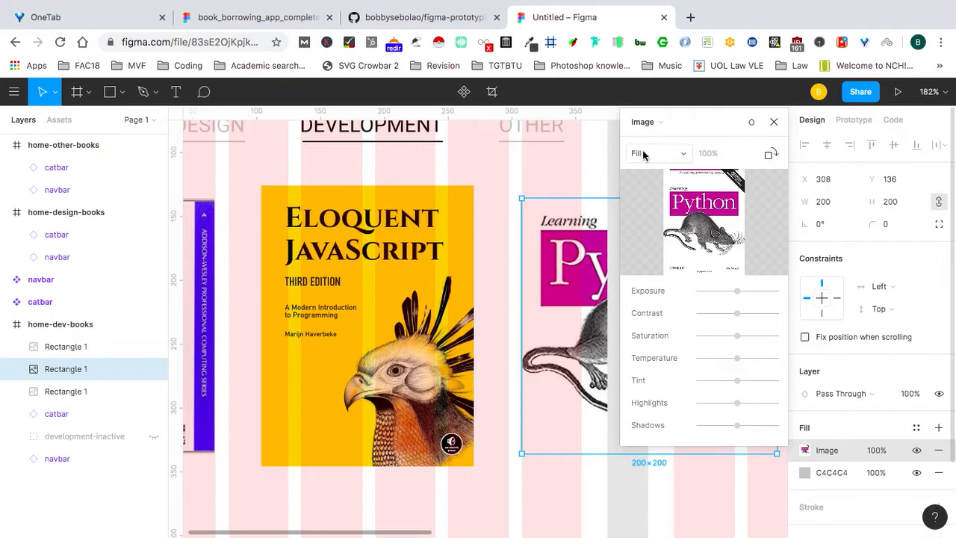
# Set the Learning Python cover's image scaling to Fit.
pyautogui.click(636, 154)
pyautogui.hscroll(4, 518, 254)
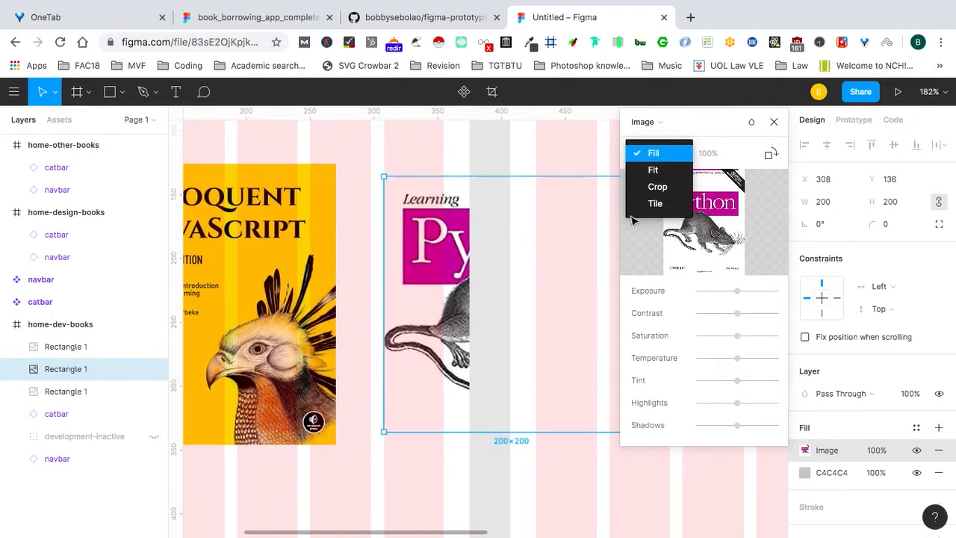
pyautogui.click(660, 172)
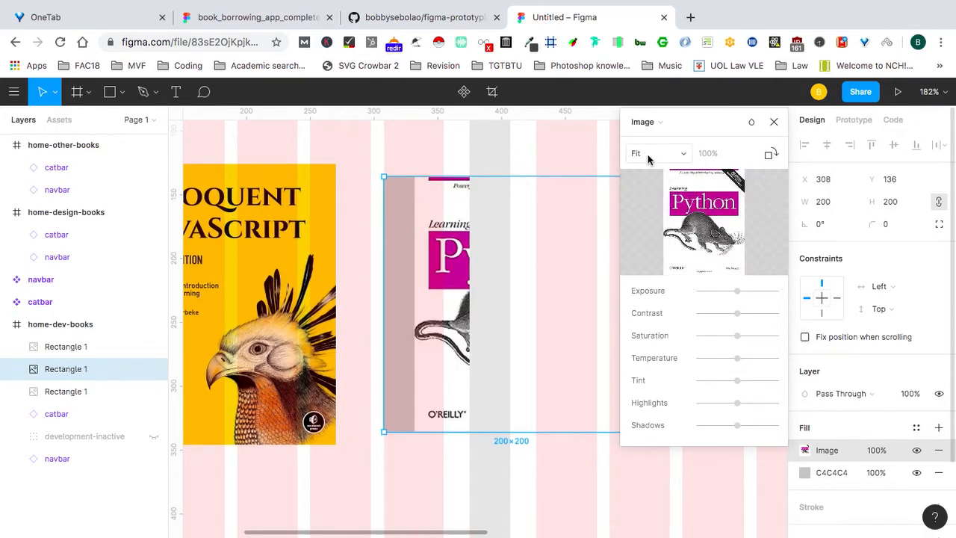
# Switch the Learning Python cover to Crop and shift the image left to meet the square's left edge.
pyautogui.click(638, 154)
pyautogui.click(661, 170)
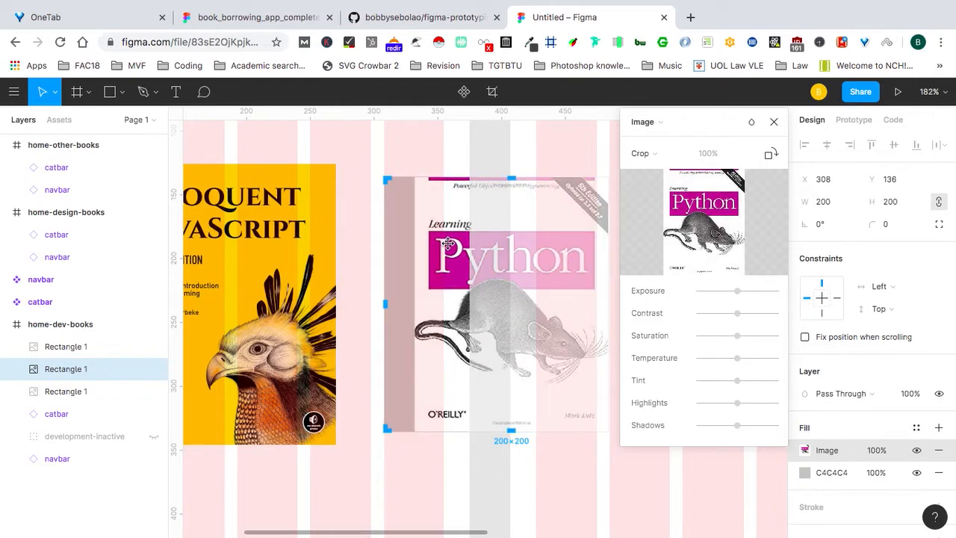
pyautogui.hotkey('shift', 'Left')
pyautogui.hotkey('shift', 'Left')
pyautogui.press('Left')
pyautogui.press('Left')
pyautogui.press('Left')
pyautogui.press('Left')
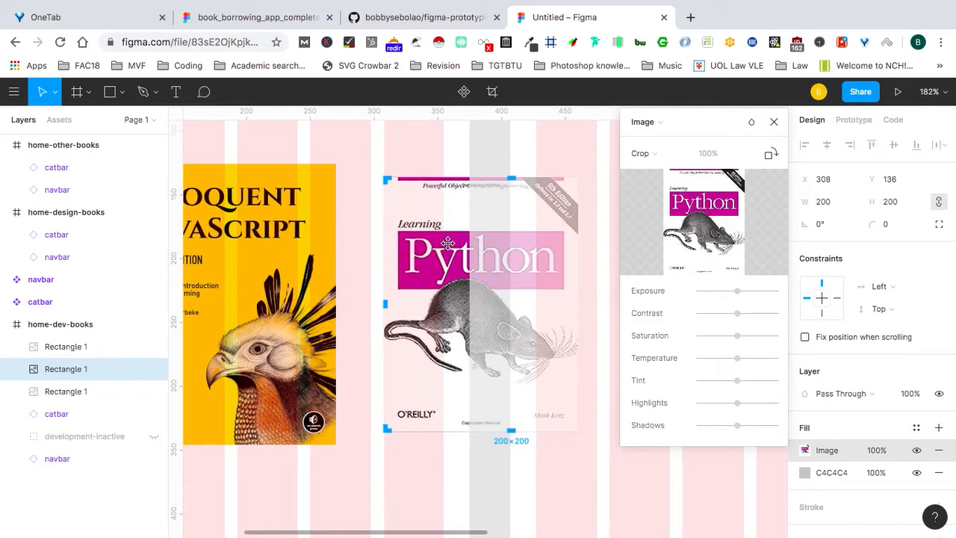
pyautogui.press('Escape')
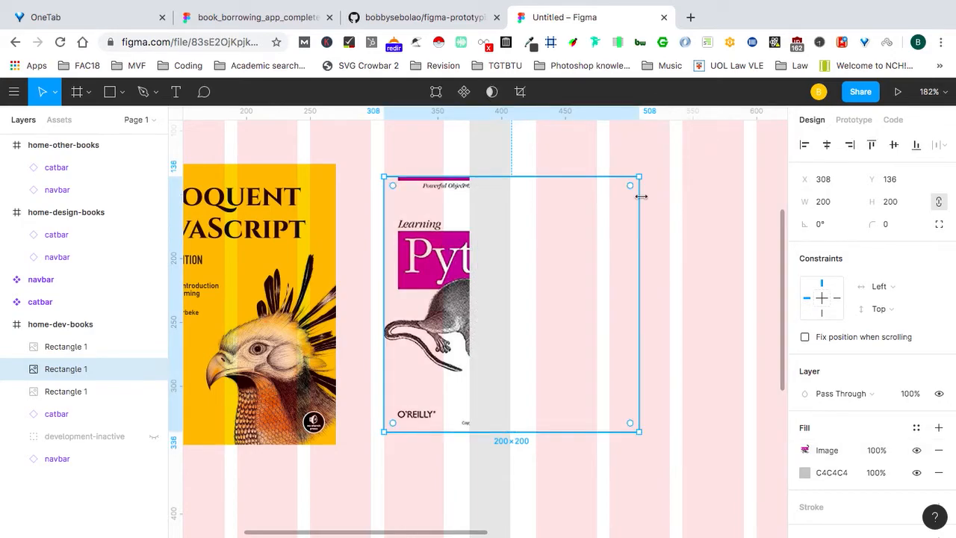
# Examine the three book covers of the home-dev-books carousel, checking their alignment, spacing and clipping at the frame edges.
pyautogui.scroll(-5, 643, 197)
pyautogui.scroll(-1, 643, 197)
pyautogui.click(290, 180)
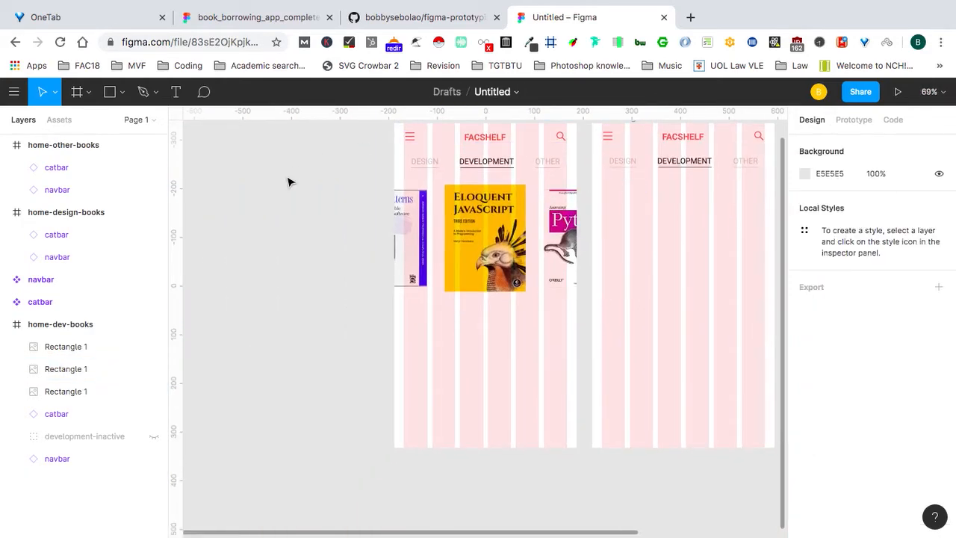
pyautogui.hscroll(3, 290, 179)
pyautogui.scroll(1, 291, 179)
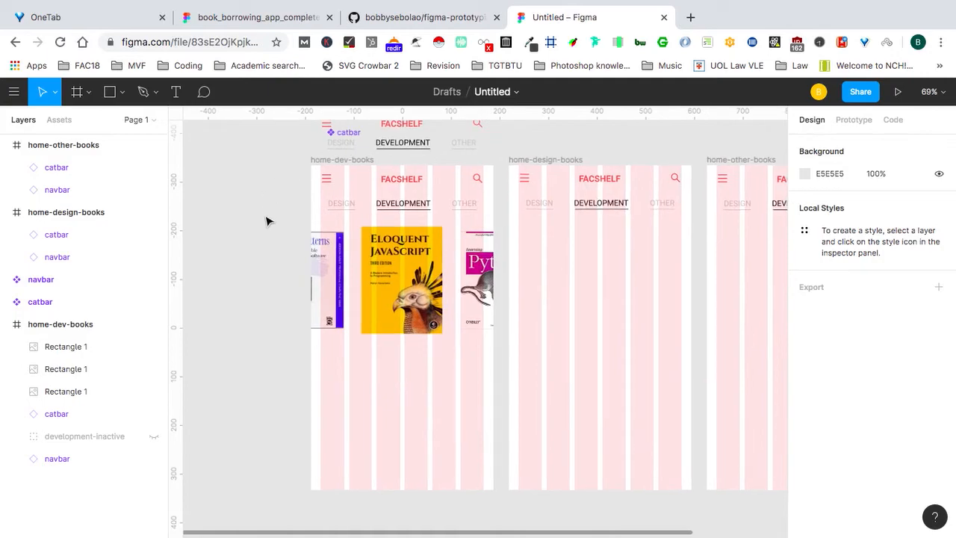
pyautogui.moveTo(492, 325); pyautogui.dragTo(528, 352)
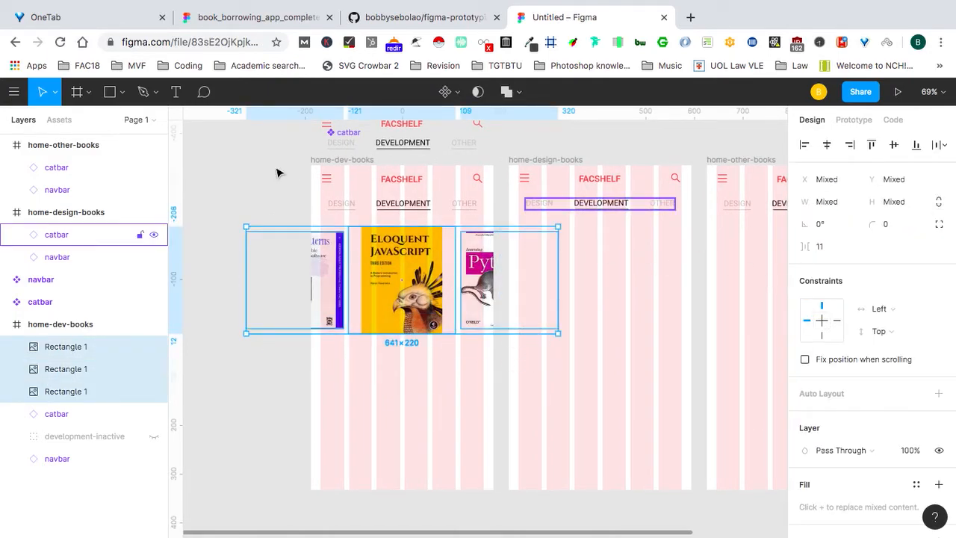
pyautogui.click(229, 190)
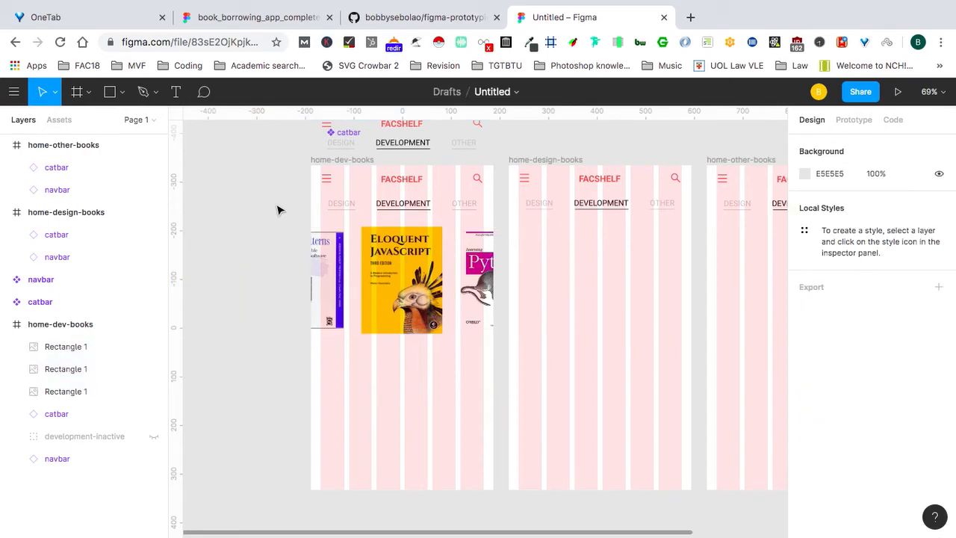
pyautogui.keyDown('ctrl'); pyautogui.scroll(5, 401, 279); pyautogui.keyUp('ctrl')
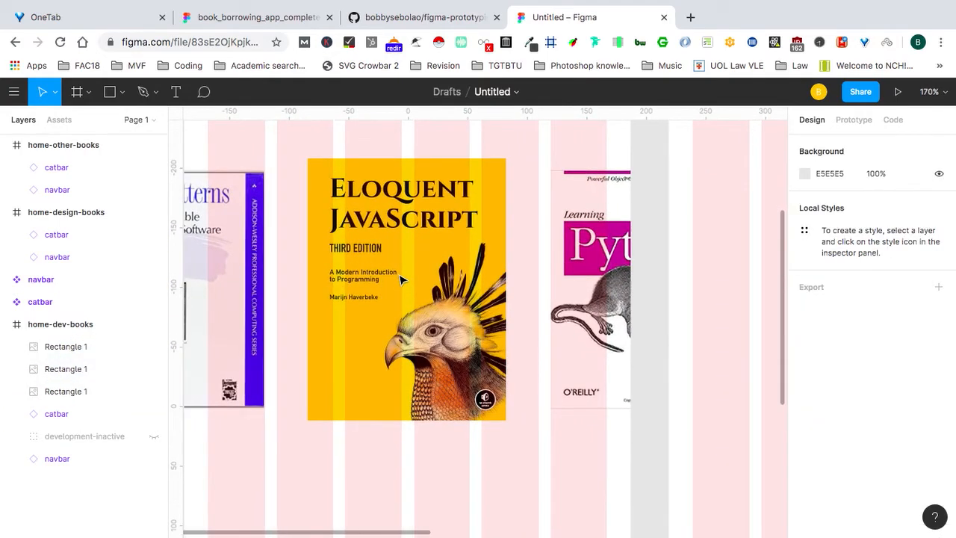
pyautogui.hscroll(-3, 401, 279)
pyautogui.scroll(1, 401, 279)
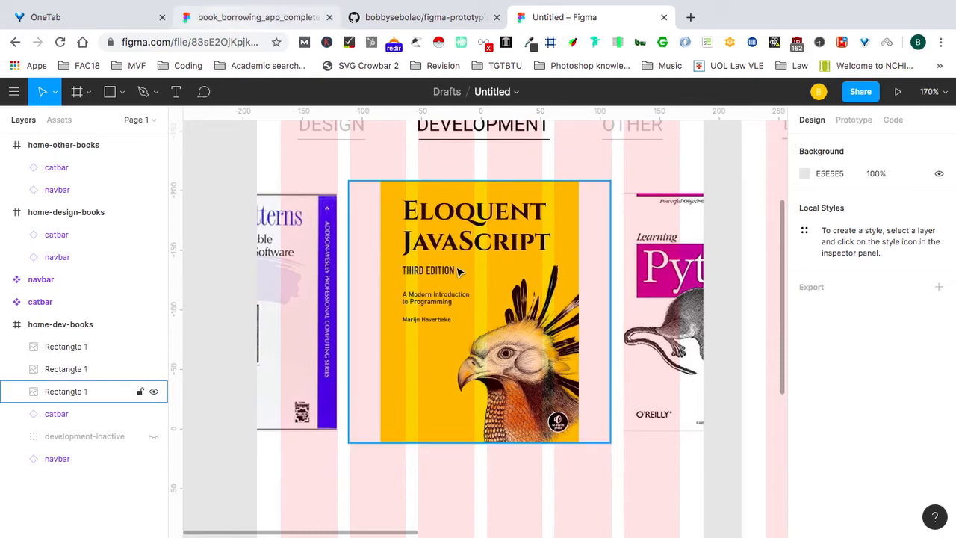
pyautogui.keyDown('ctrl'); pyautogui.scroll(-3, 458, 269); pyautogui.keyUp('ctrl')
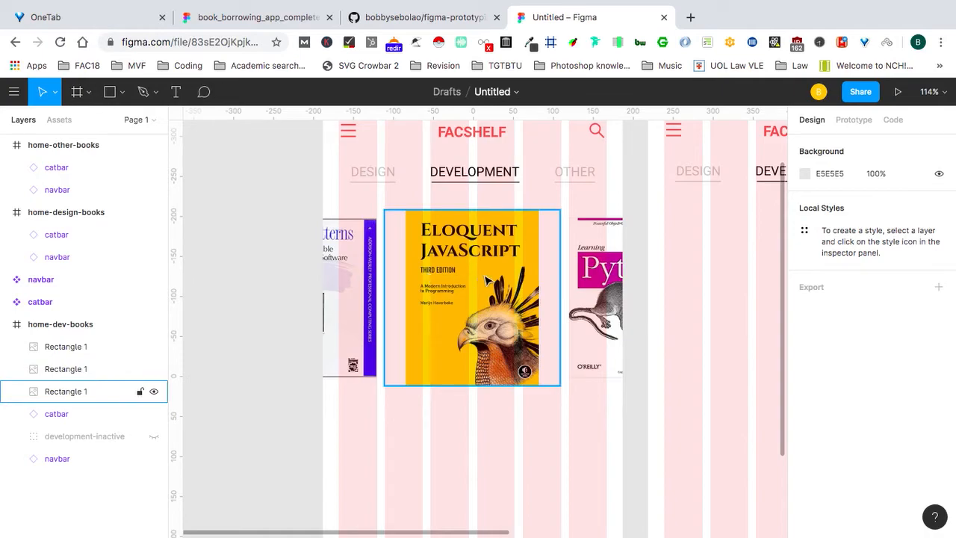
pyautogui.hscroll(5, 486, 281)
pyautogui.hscroll(-5, 488, 277)
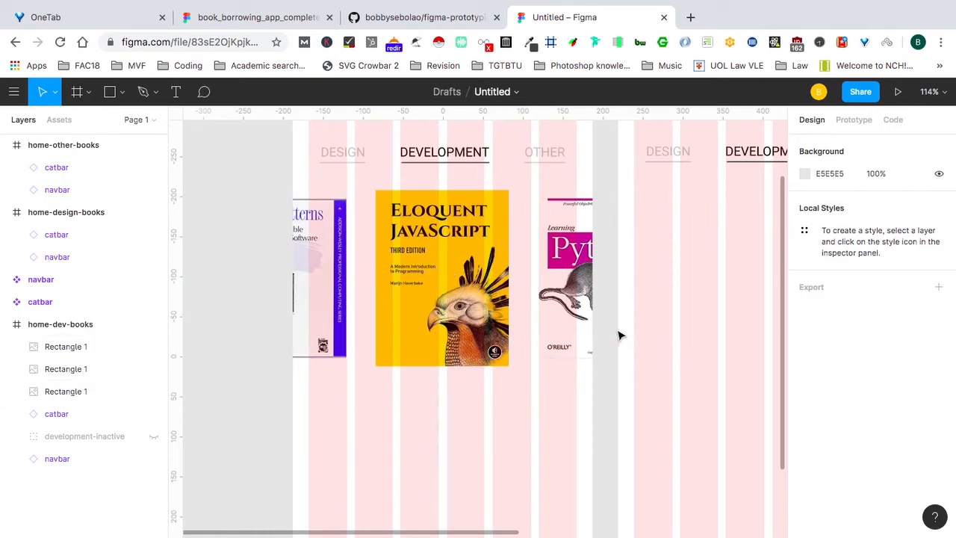
pyautogui.click(424, 277)
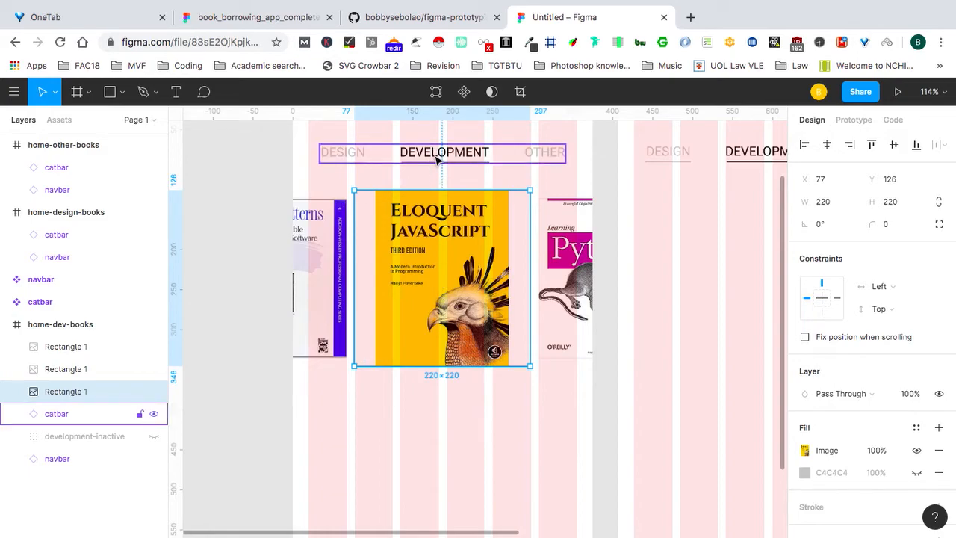
# Examine the tab groups inside the home-design-books catbar, including the contents and visibility of development-active.
pyautogui.hscroll(8, 437, 160)
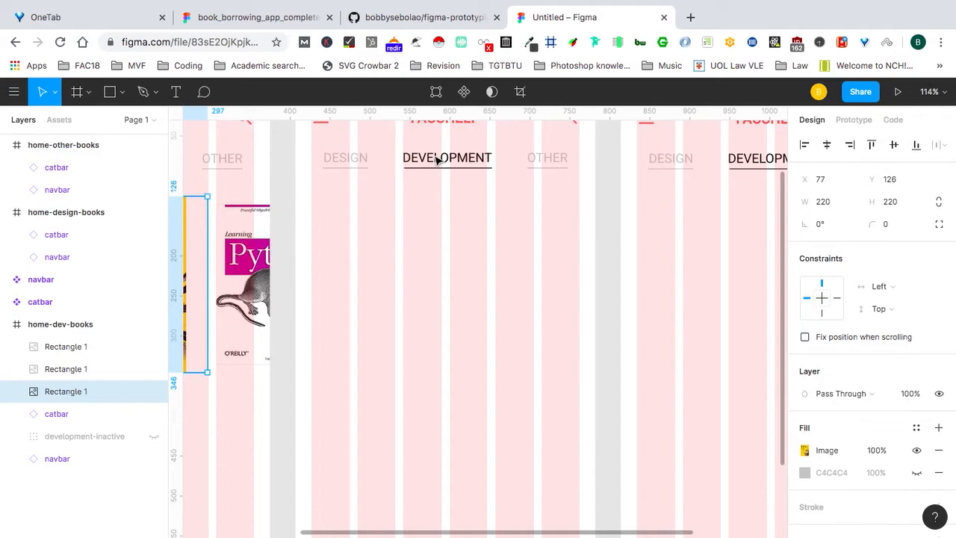
pyautogui.hscroll(-8, 437, 159)
pyautogui.scroll(2, 437, 159)
pyautogui.click(373, 220)
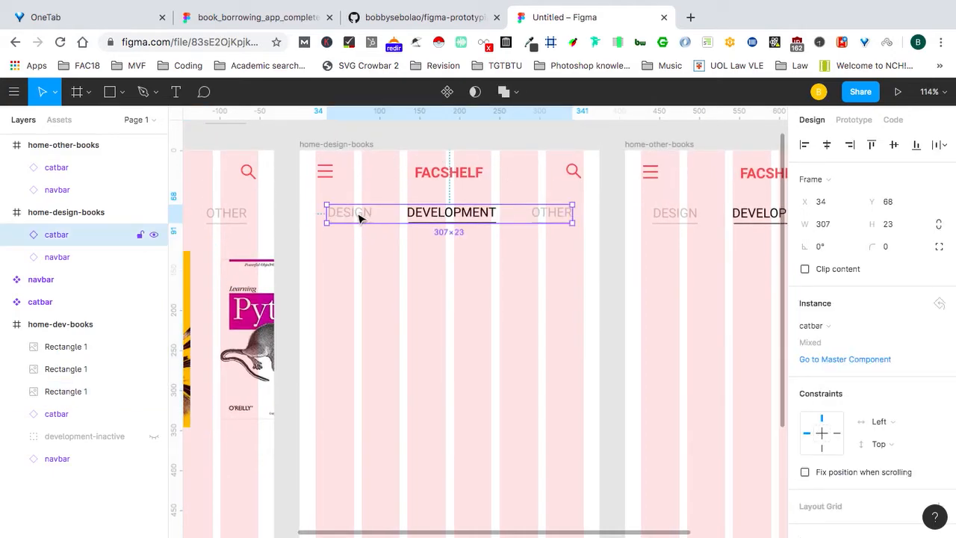
pyautogui.click(17, 234)
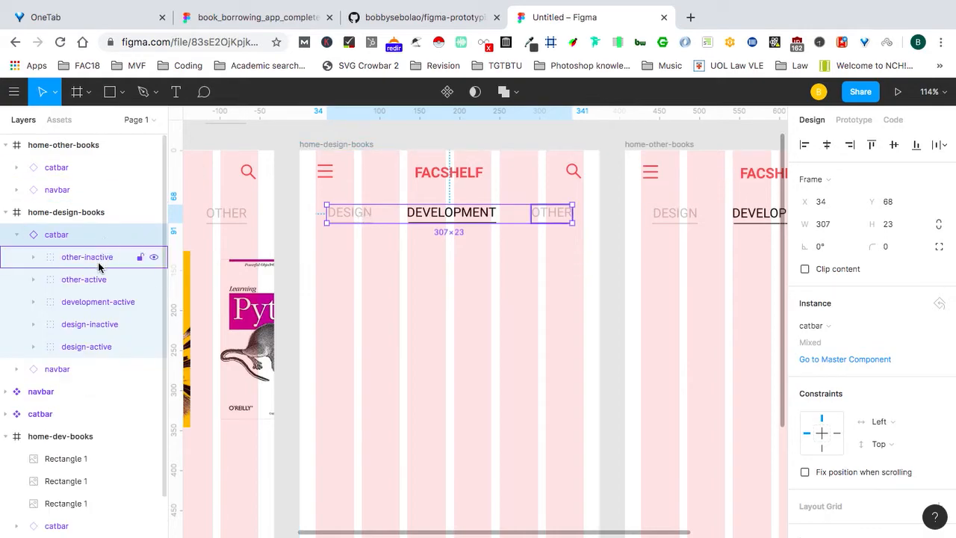
pyautogui.click(155, 302)
pyautogui.click(153, 303)
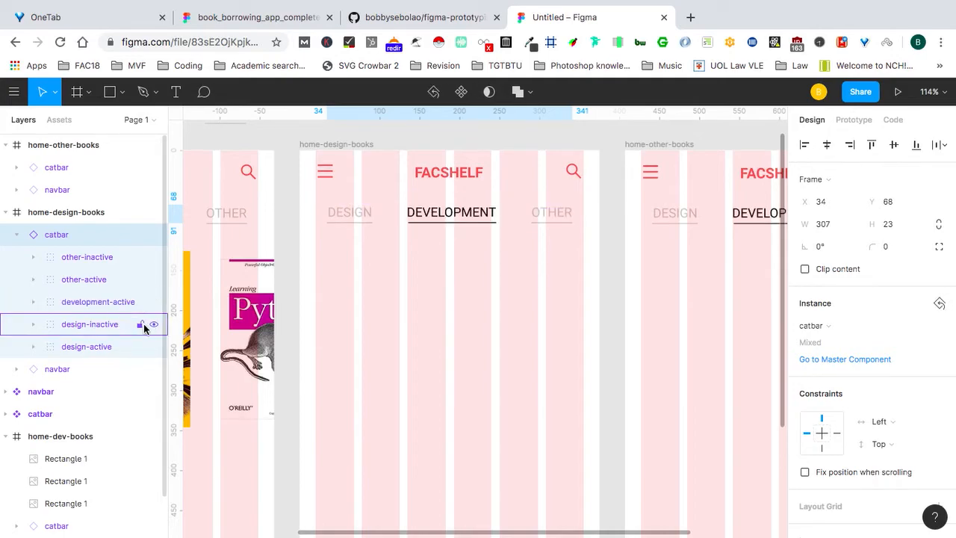
pyautogui.click(31, 303)
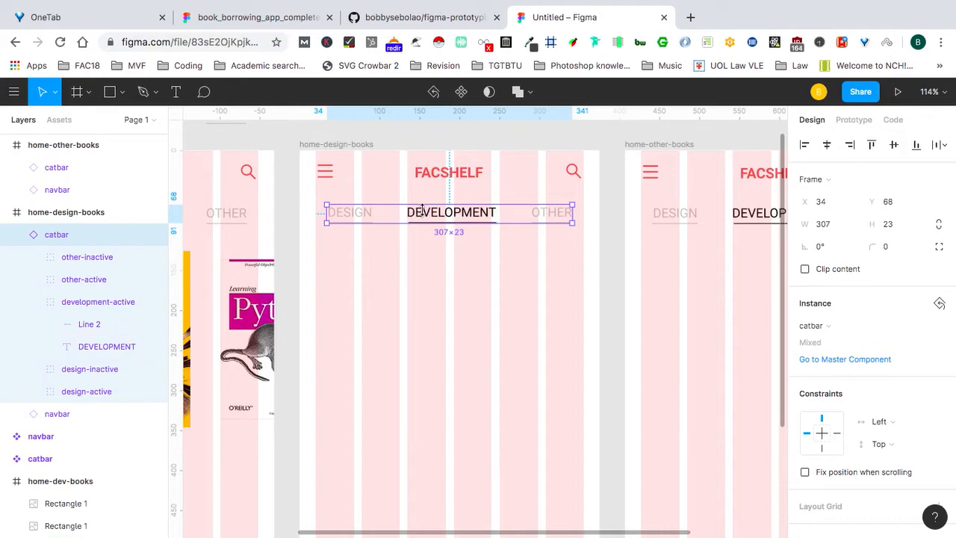
pyautogui.click(35, 302)
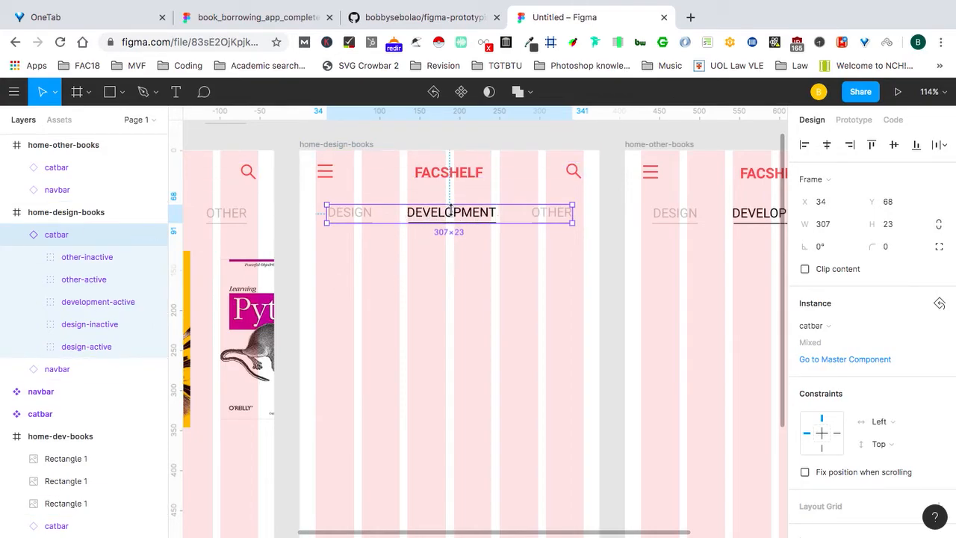
# Hide the design-inactive group in the home-design-books catbar so the DESIGN tab appears active.
pyautogui.scroll(5, 450, 209)
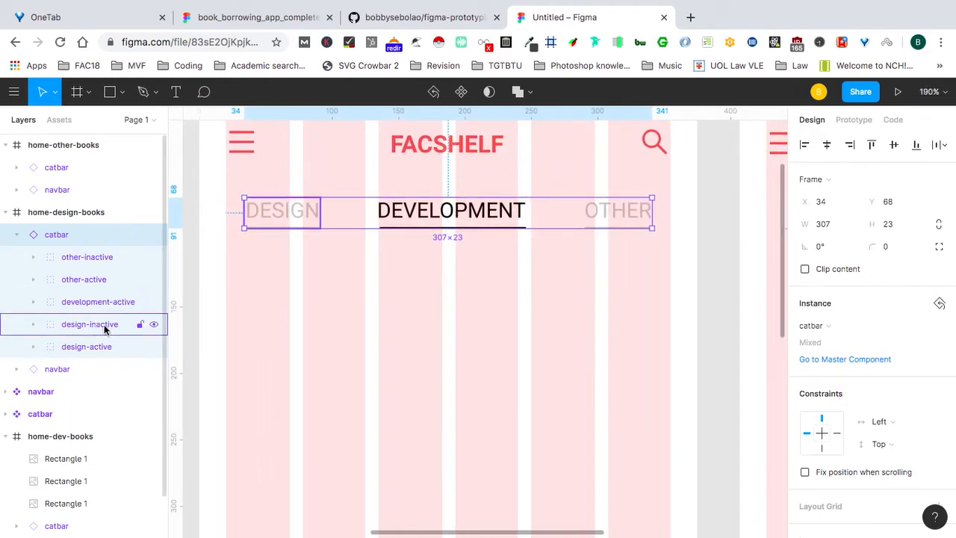
pyautogui.click(153, 348)
pyautogui.click(153, 346)
pyautogui.click(153, 331)
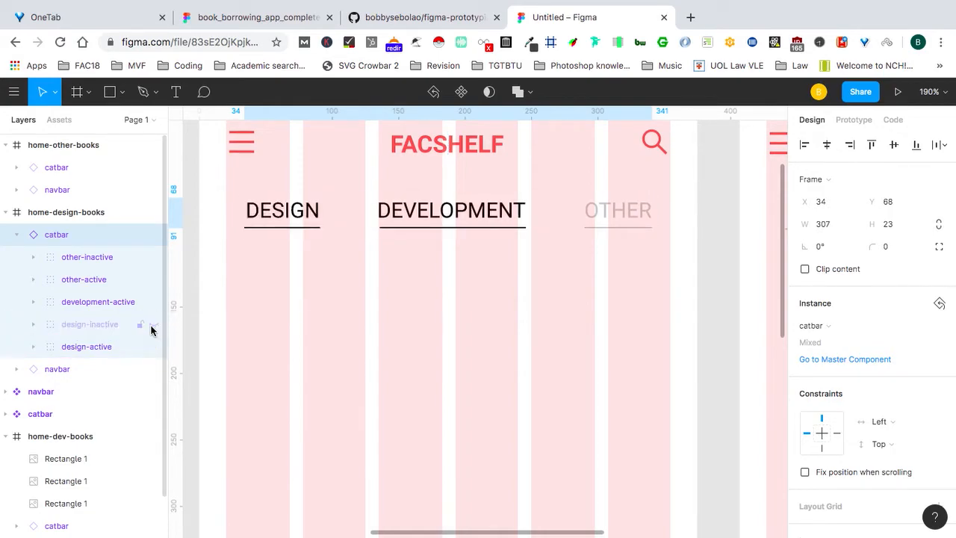
# Hide the other-inactive group in the home-other-books catbar so the OTHER tab appears active.
pyautogui.hscroll(10, 336, 314)
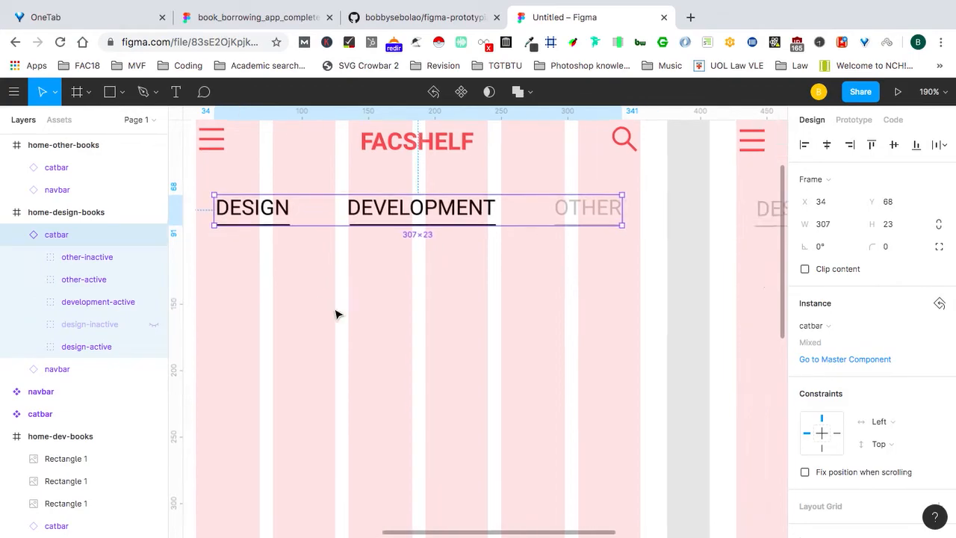
pyautogui.click(617, 224)
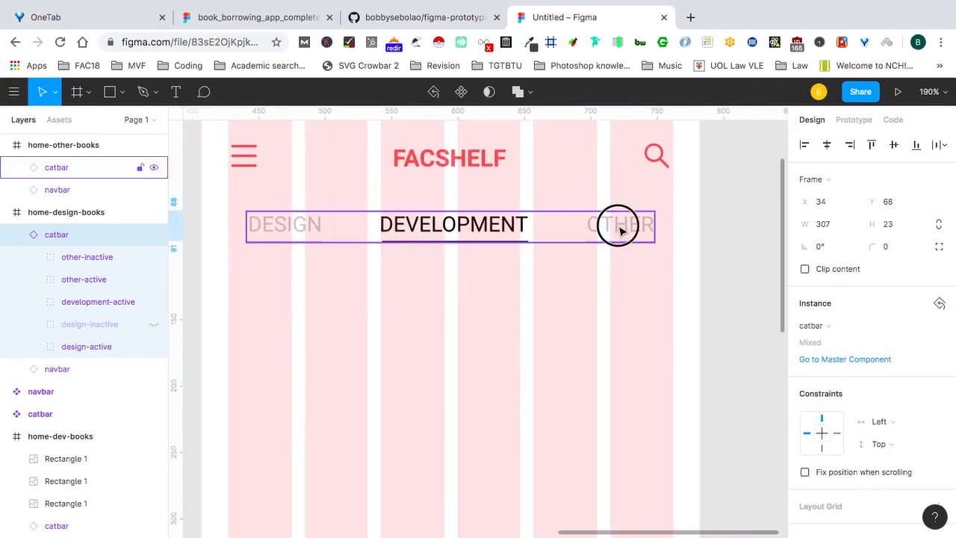
pyautogui.click(16, 169)
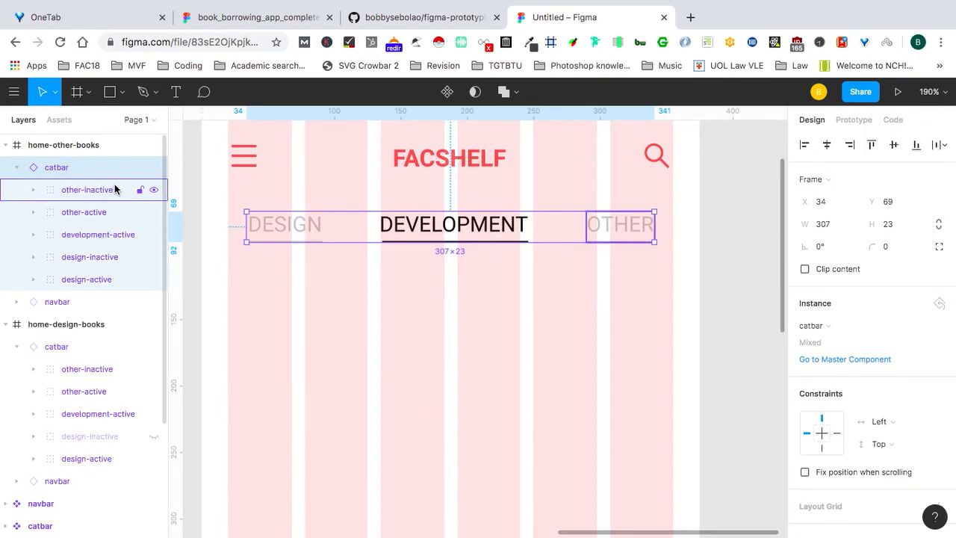
pyautogui.click(154, 190)
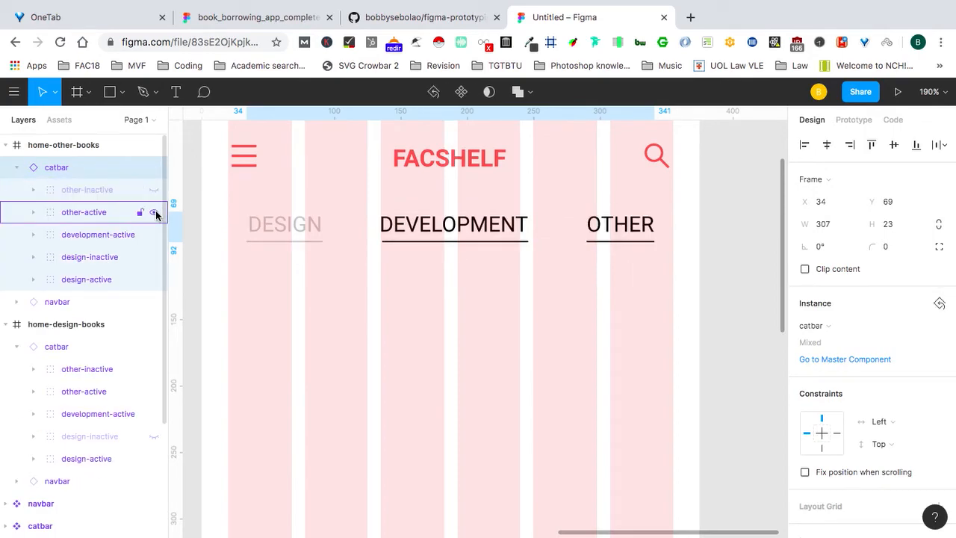
pyautogui.keyDown('ctrl'); pyautogui.scroll(-5, 402, 309); pyautogui.keyUp('ctrl')
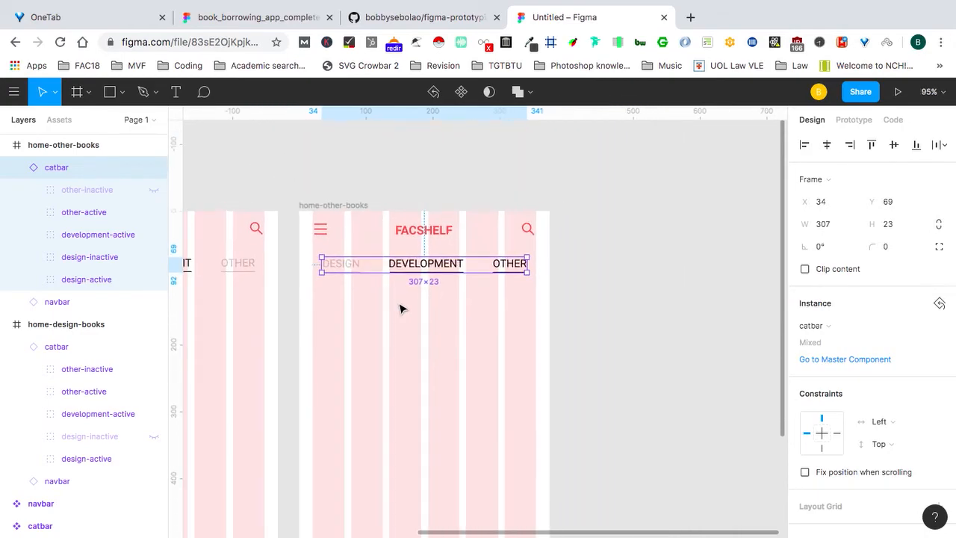
# Switch to the book_borrowing_app_complete file and compare the book carousels on its development and design home screens.
pyautogui.hscroll(-15, 401, 309)
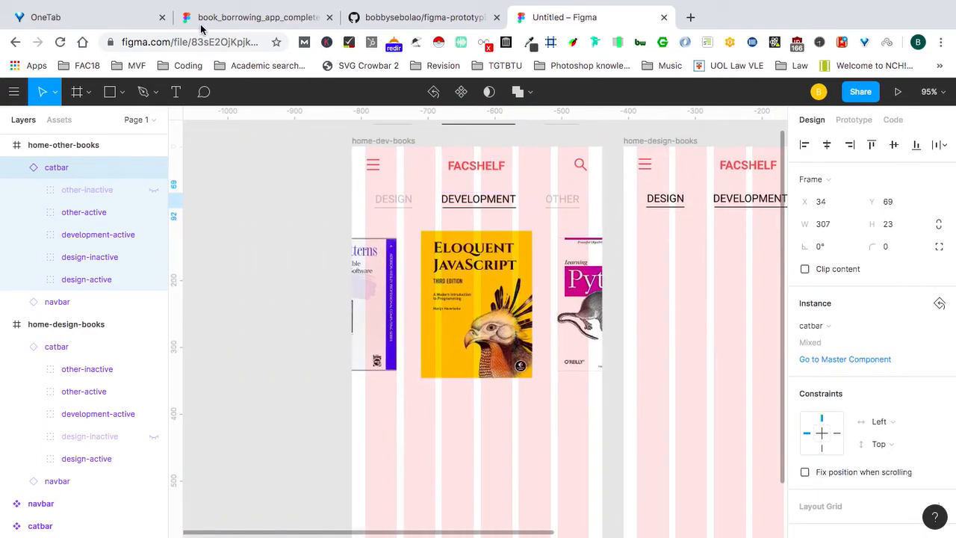
pyautogui.hotkey('ctrl', '2')
pyautogui.hotkey('shift', '2')
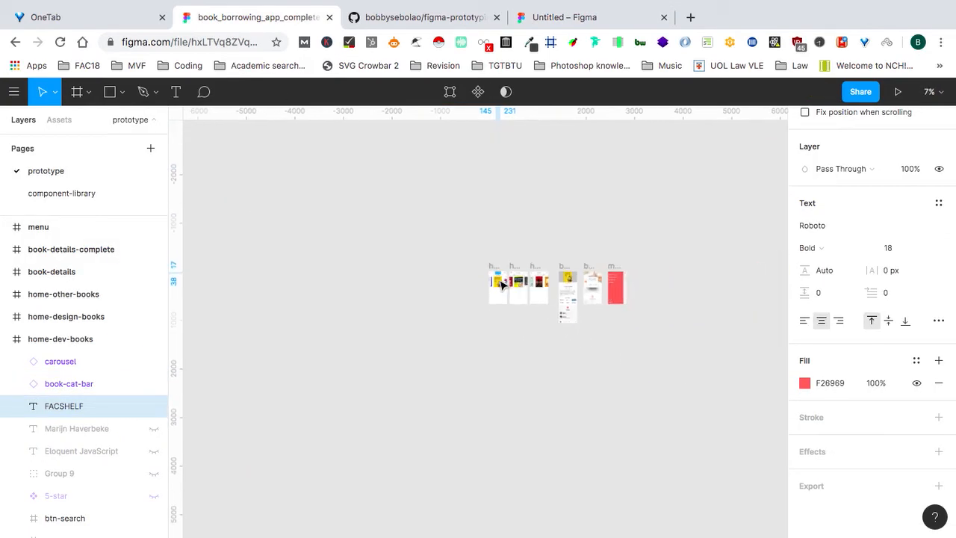
pyautogui.hscroll(10, 502, 286)
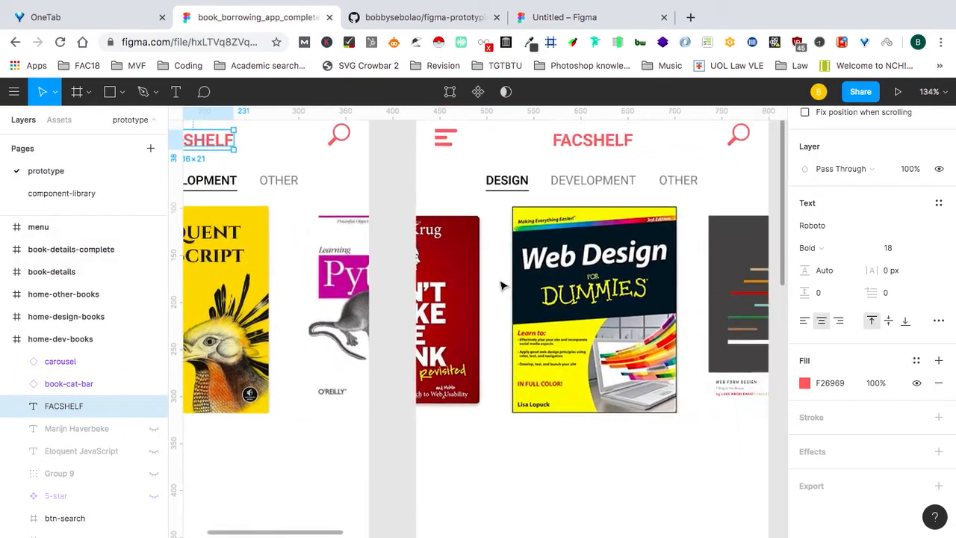
pyautogui.hscroll(-15, 503, 285)
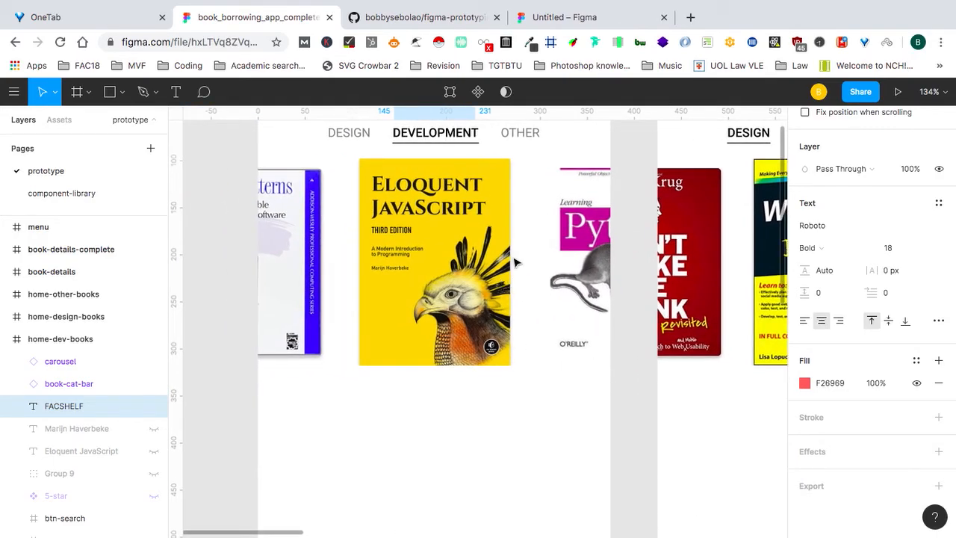
pyautogui.click(514, 263)
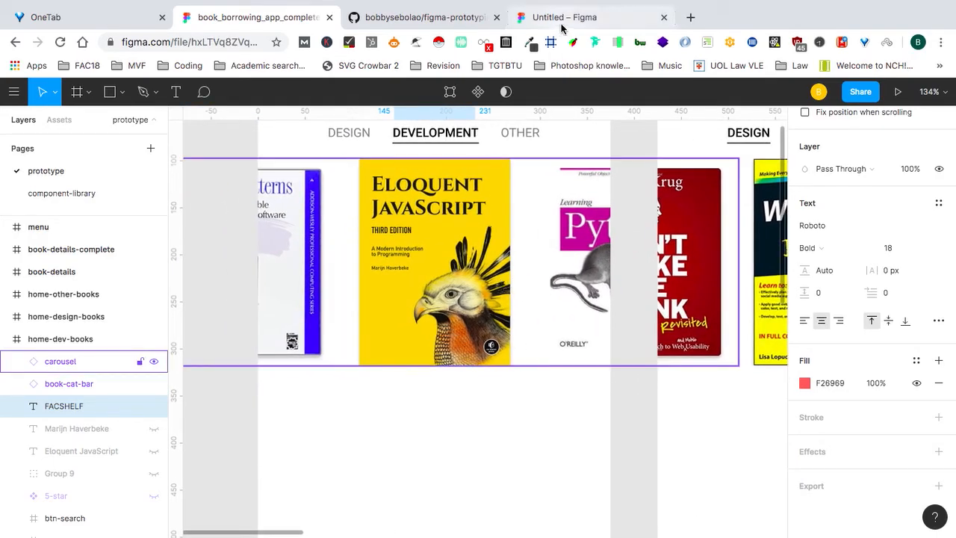
# Back in the Untitled file, add an image fill above Eloquent JavaScript on home-dev-books' central square and load the Web Design for Dummies cover.
pyautogui.click(560, 21)
pyautogui.scroll(5, 478, 278)
pyautogui.scroll(1, 479, 278)
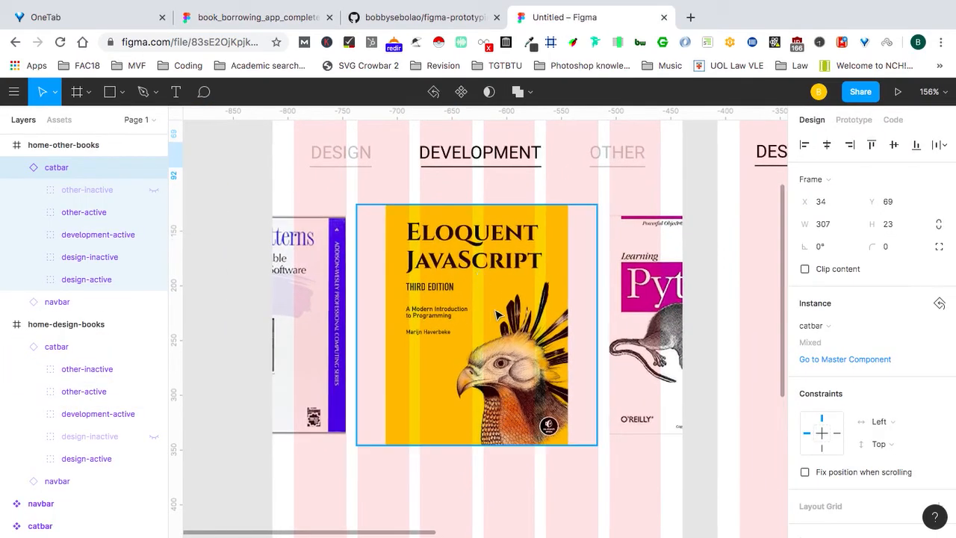
pyautogui.click(479, 299)
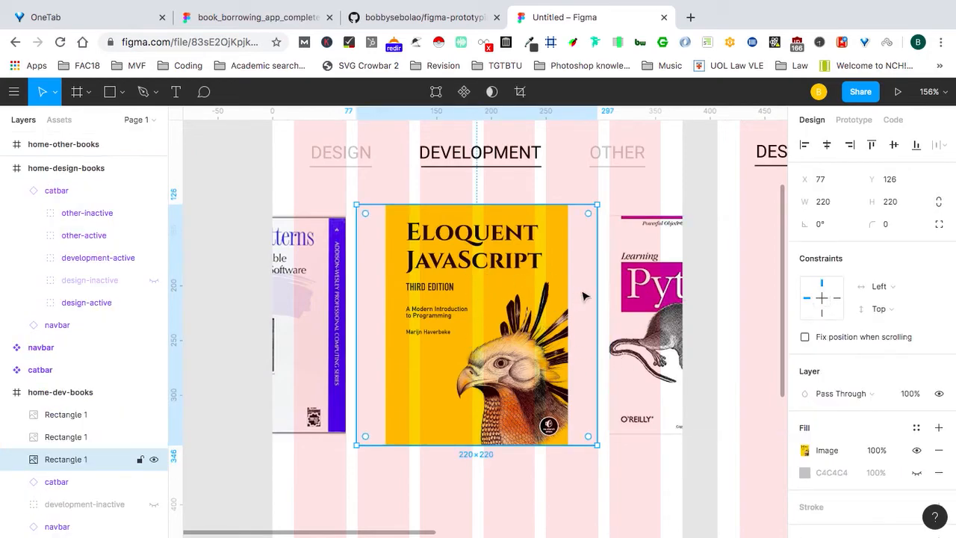
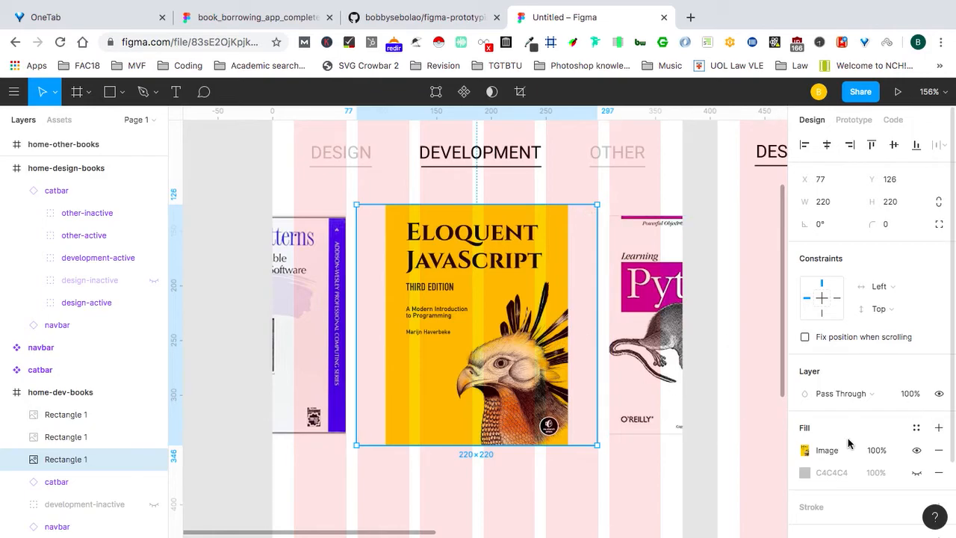
pyautogui.click(939, 428)
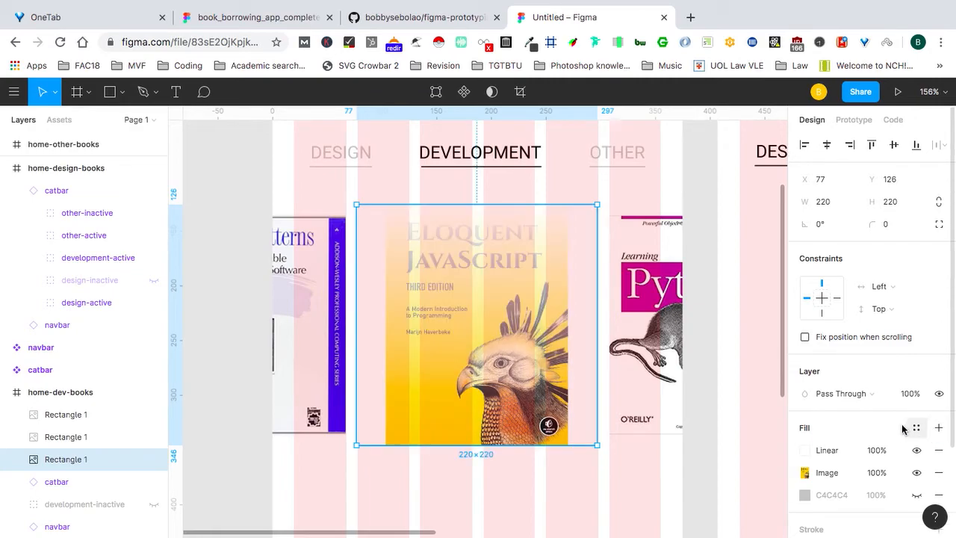
pyautogui.scroll(-2, 877, 478)
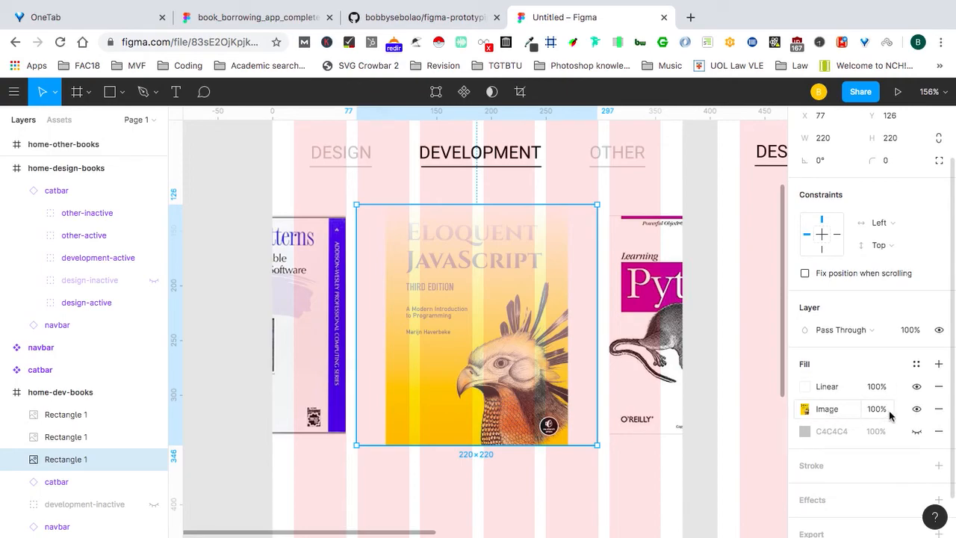
pyautogui.click(806, 387)
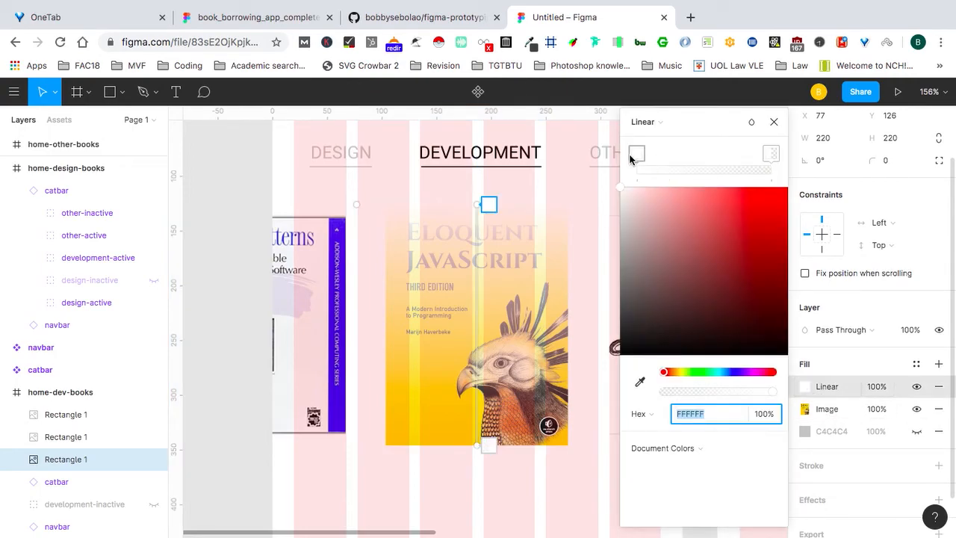
pyautogui.click(647, 123)
pyautogui.click(660, 193)
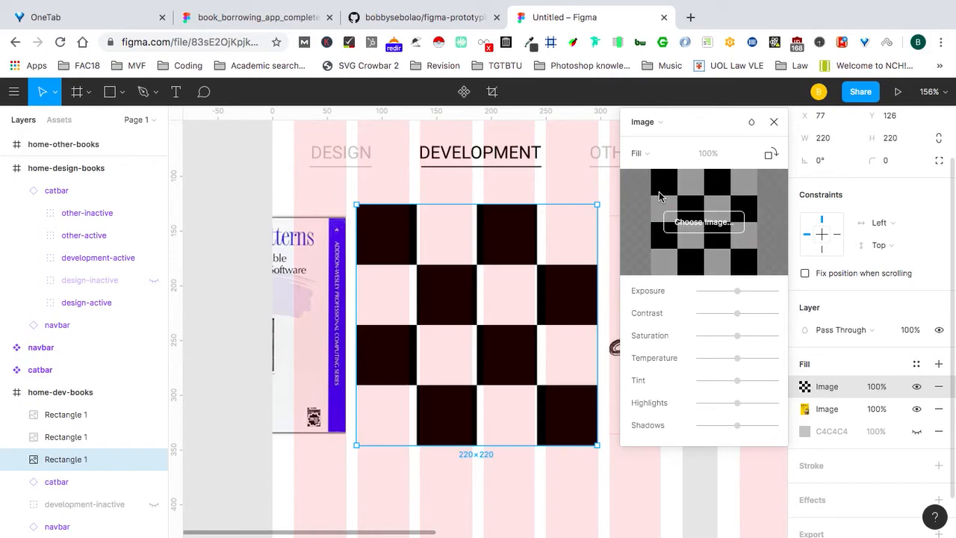
pyautogui.click(706, 222)
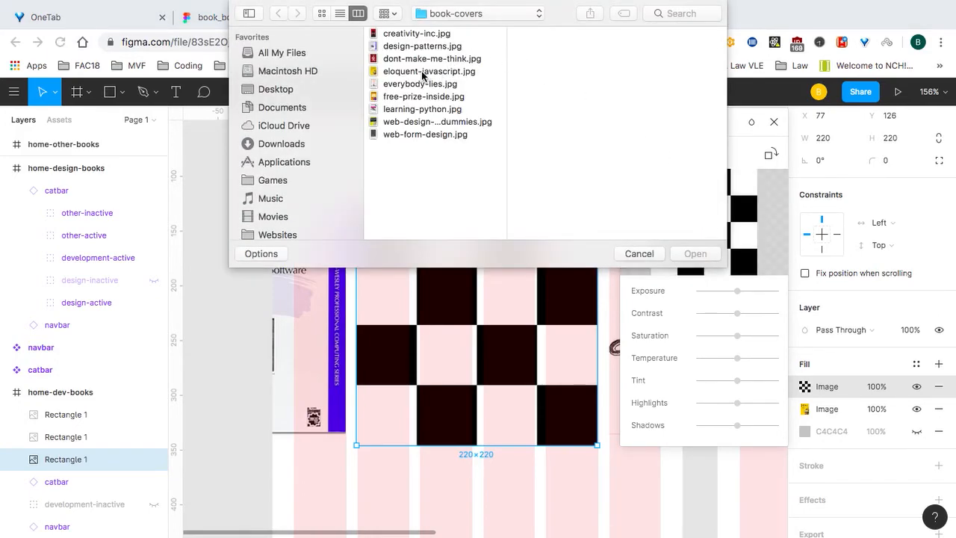
pyautogui.click(424, 121)
pyautogui.press('Return')
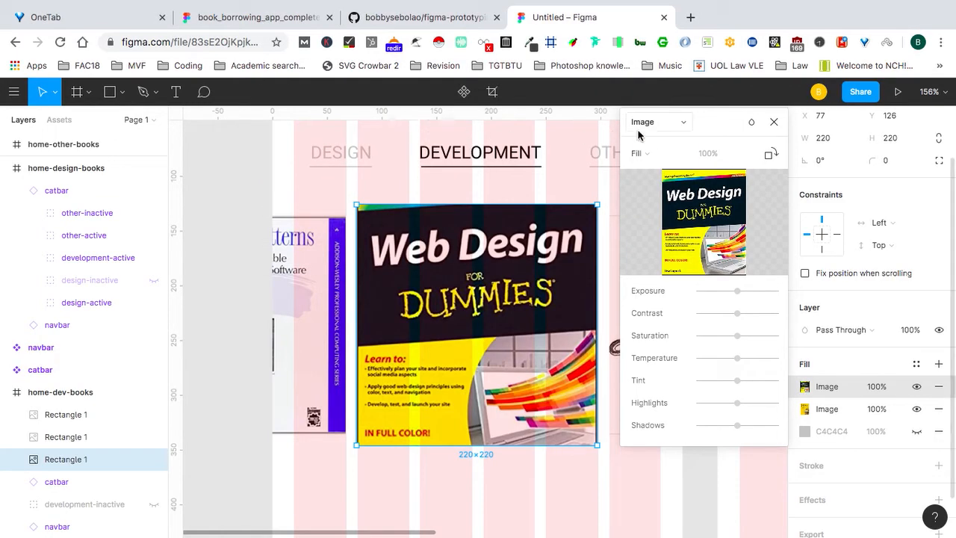
# Set the Web Design for Dummies fill to Fit and toggle its visibility off and on to check the cover beneath.
pyautogui.click(637, 153)
pyautogui.click(658, 171)
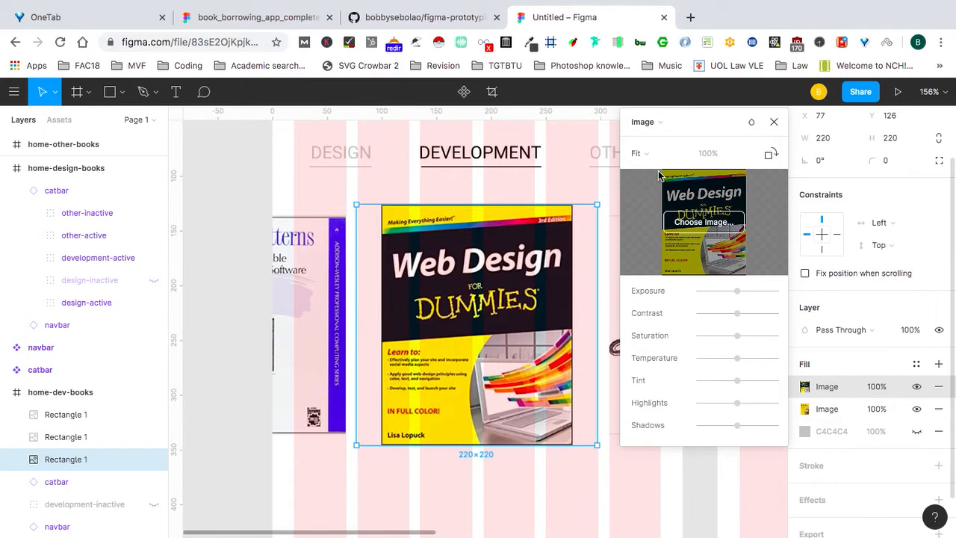
pyautogui.click(774, 122)
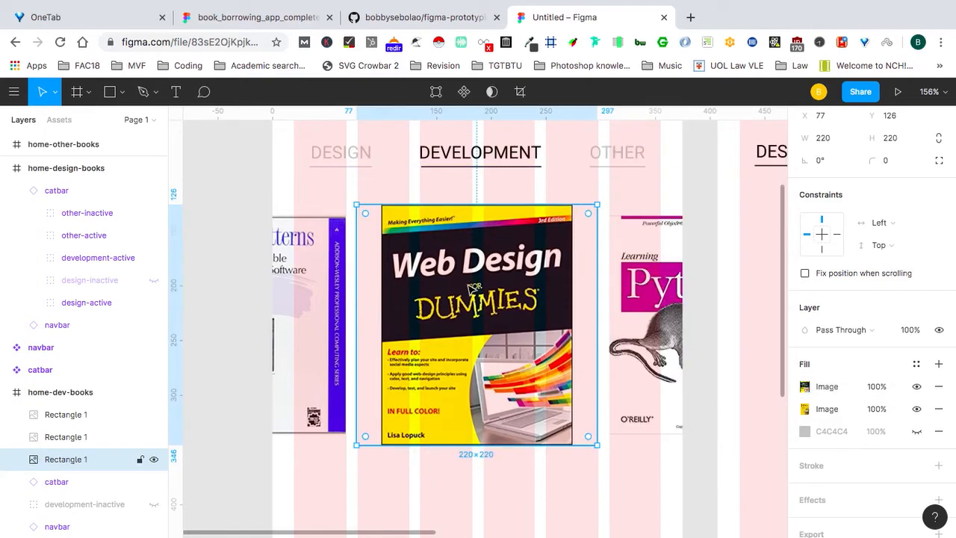
pyautogui.click(917, 387)
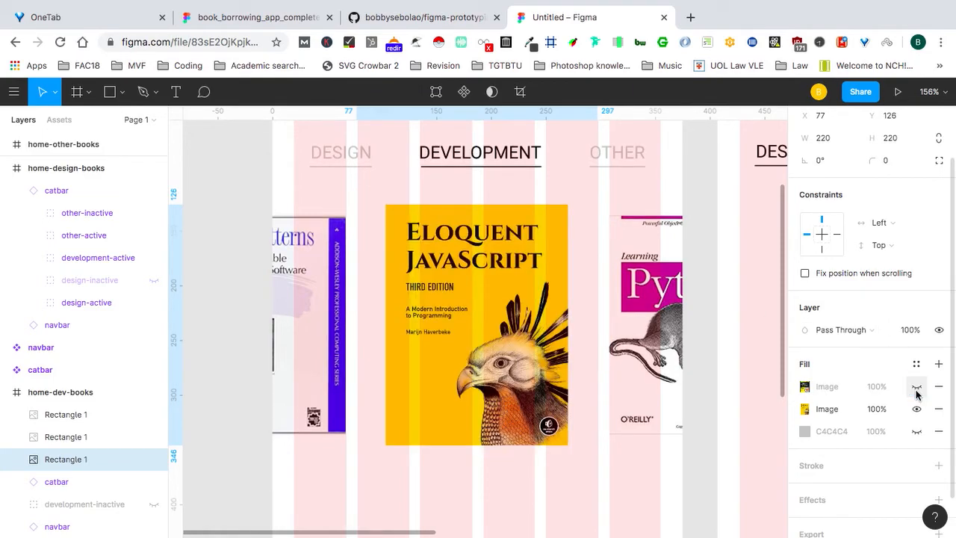
pyautogui.click(917, 387)
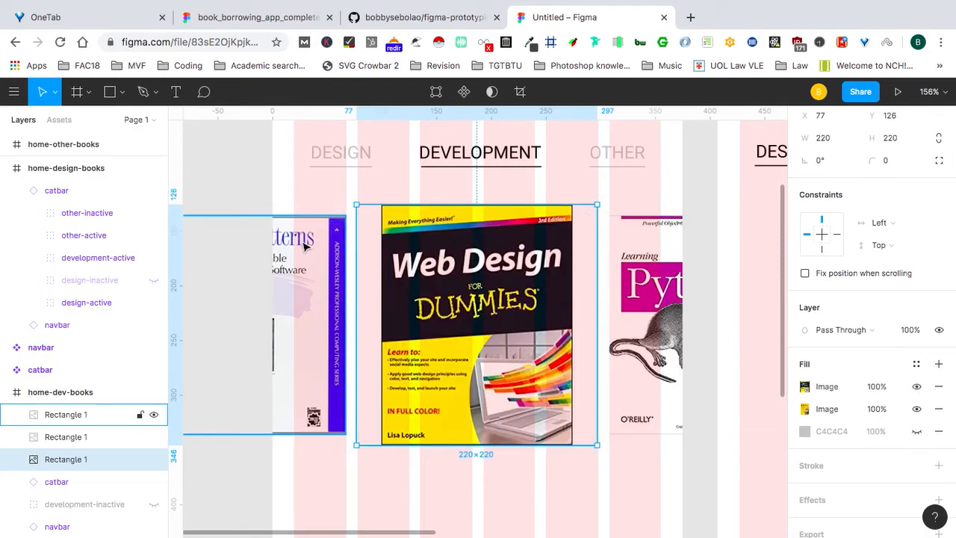
# Review the stacked image fills on the central and side carousel squares in home-dev-books.
pyautogui.scroll(-5, 623, 277)
pyautogui.scroll(-4, 621, 278)
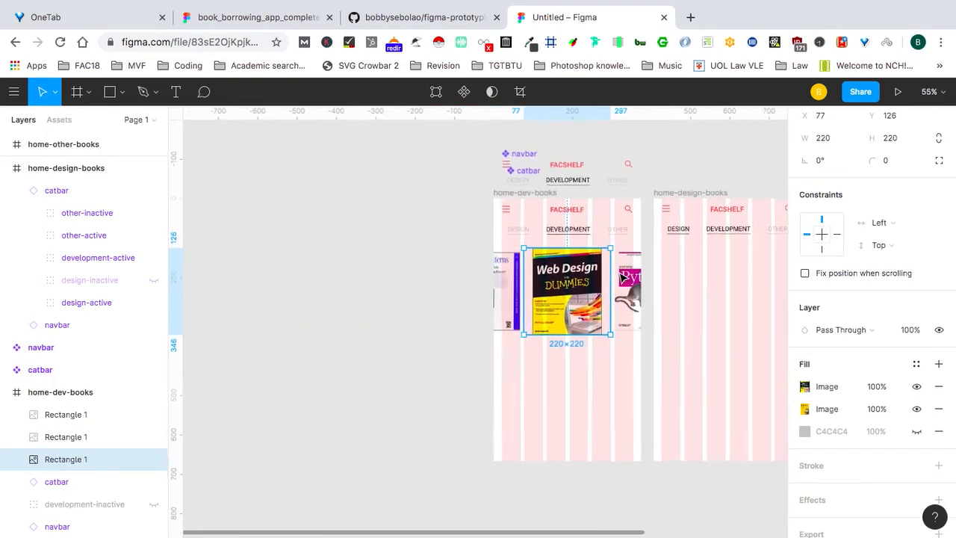
pyautogui.hscroll(5, 621, 278)
pyautogui.hscroll(-6, 621, 278)
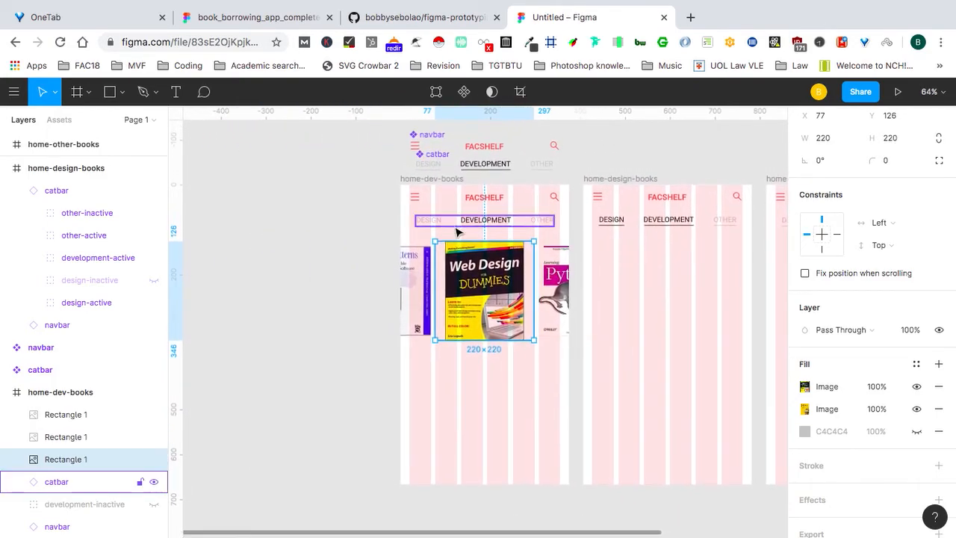
pyautogui.scroll(5, 480, 281)
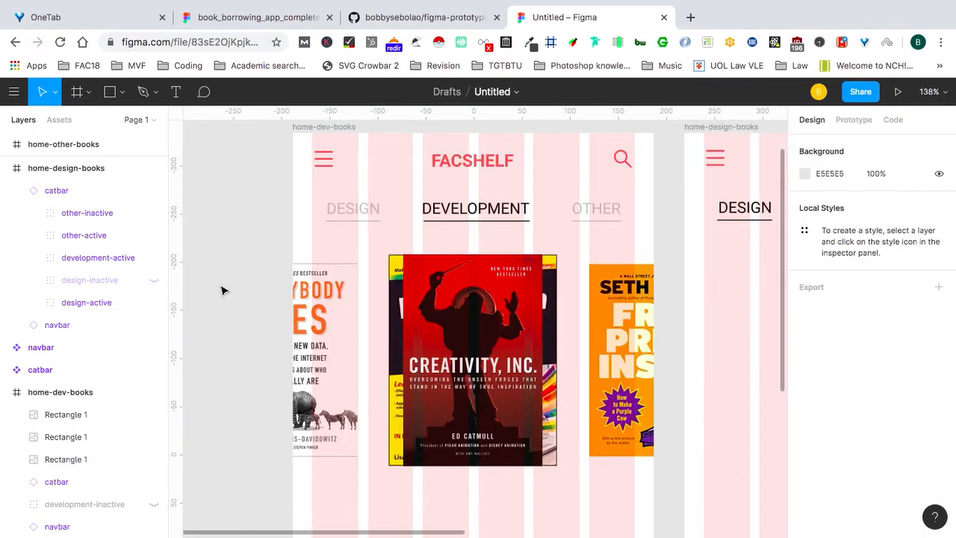
pyautogui.click(481, 344)
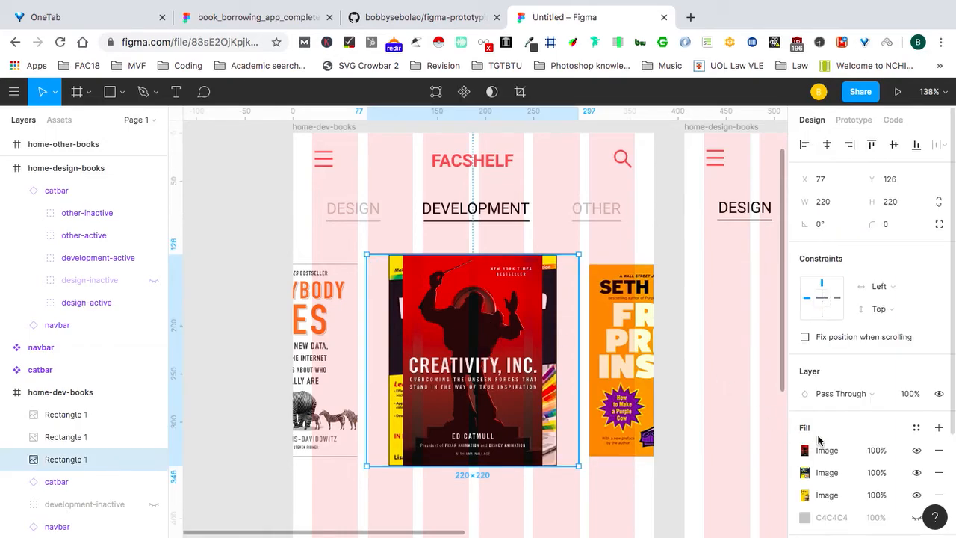
pyautogui.scroll(-3, 818, 440)
pyautogui.click(331, 309)
pyautogui.click(737, 349)
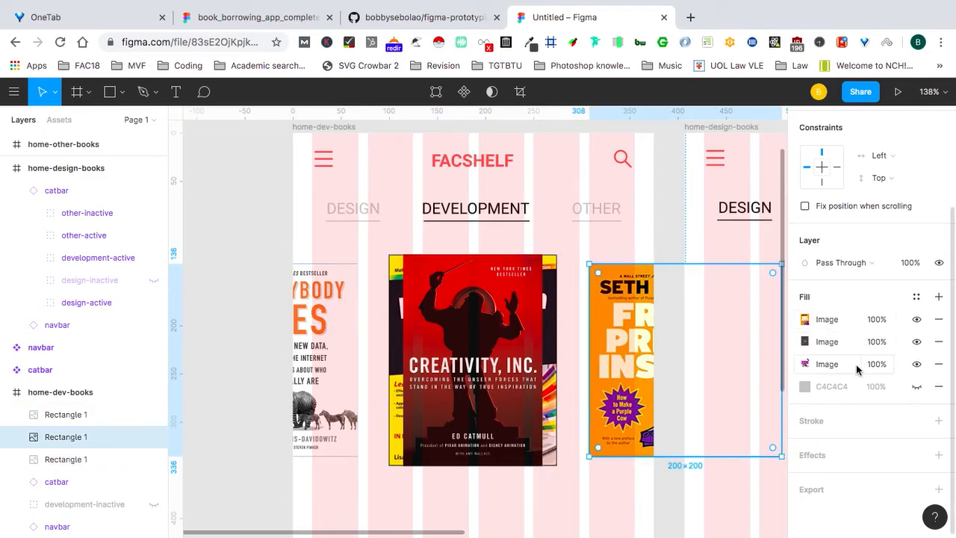
pyautogui.scroll(-5, 337, 272)
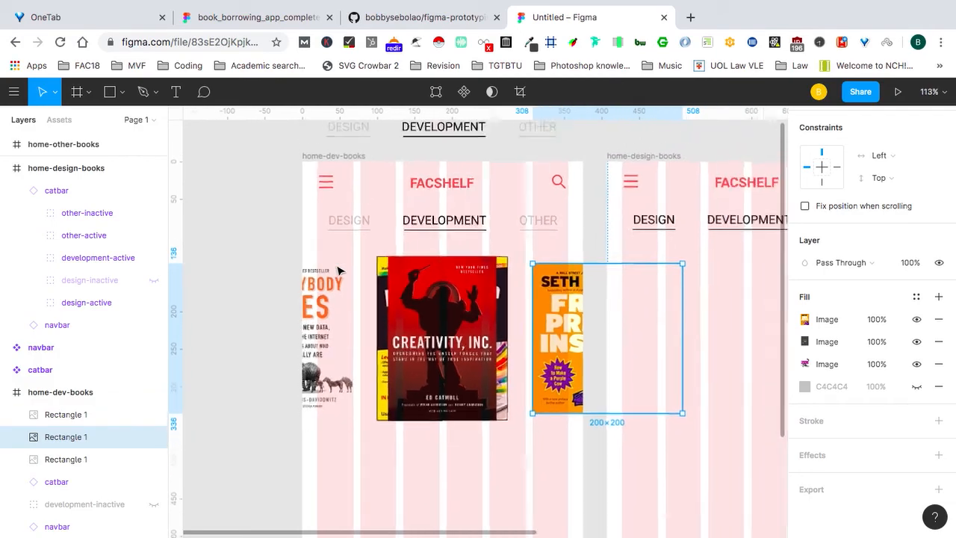
# Create a component from the three book cover squares in home-dev-books and name it carousel.
pyautogui.click(239, 226)
pyautogui.moveTo(232, 239); pyautogui.dragTo(565, 410)
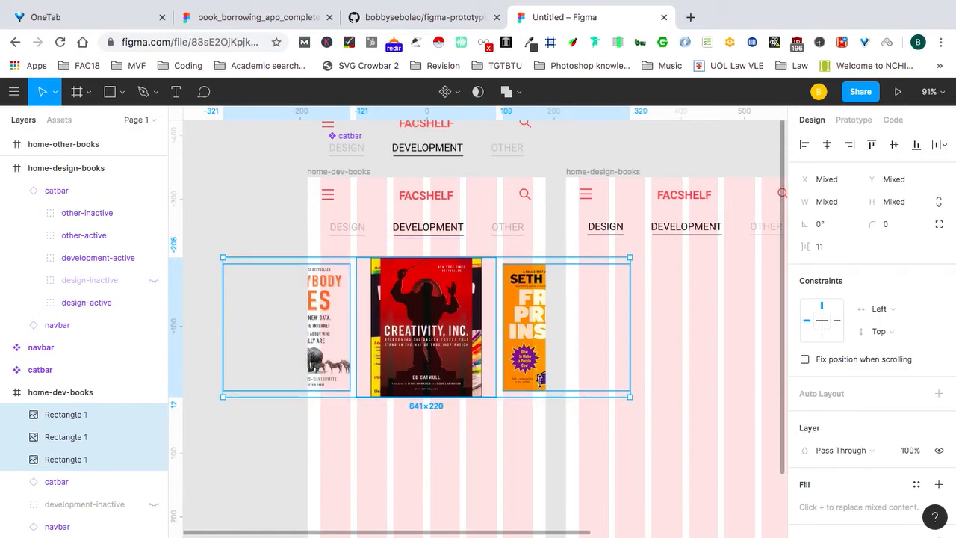
pyautogui.click(446, 93)
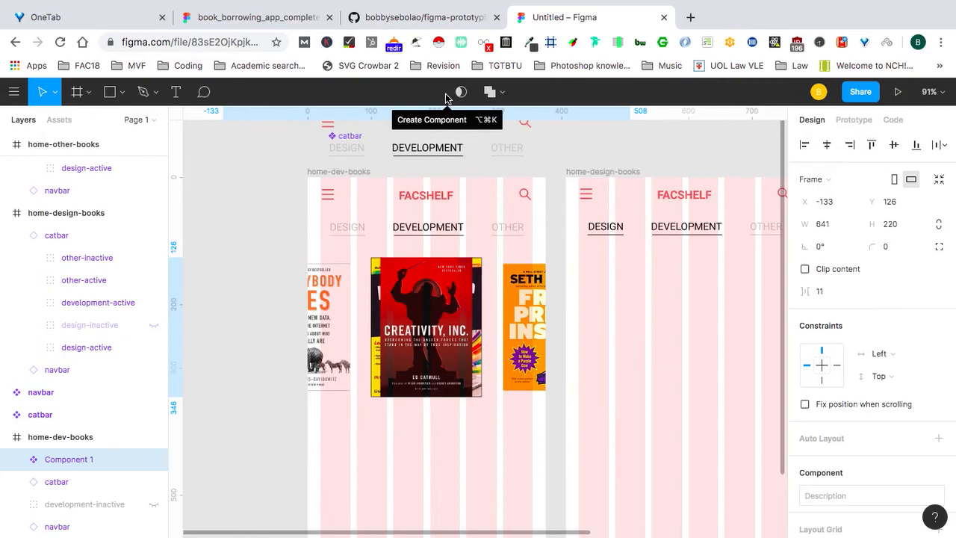
pyautogui.doubleClick(60, 460)
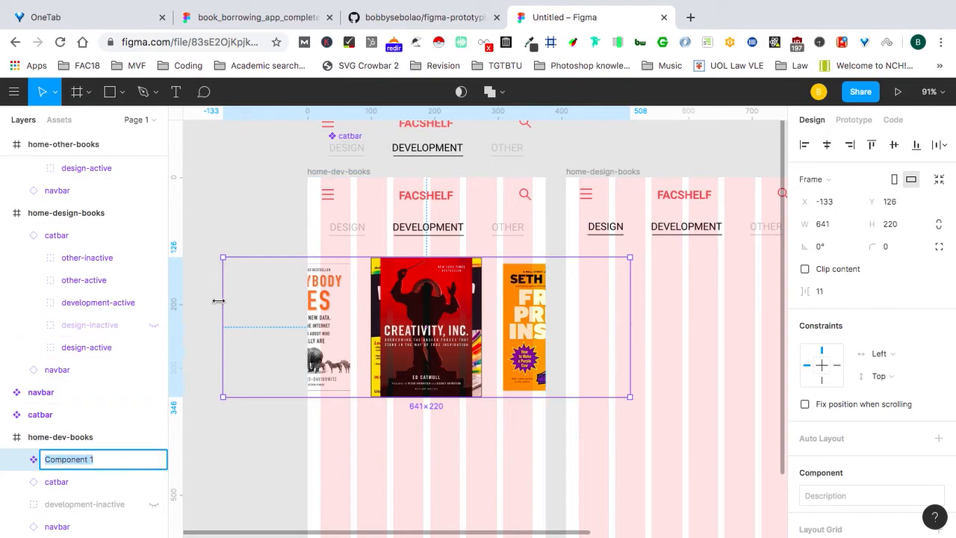
pyautogui.write('carousel')
pyautogui.press('Return')
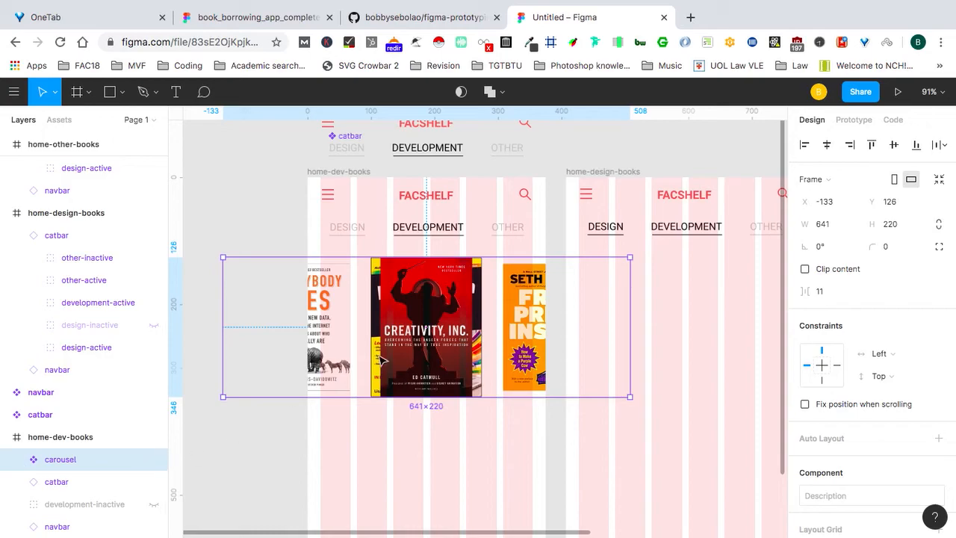
# Place carousel instances beneath the tabs in home-design-books and home-other-books, plus one below the master in home-dev-books.
pyautogui.scroll(-5, 424, 311)
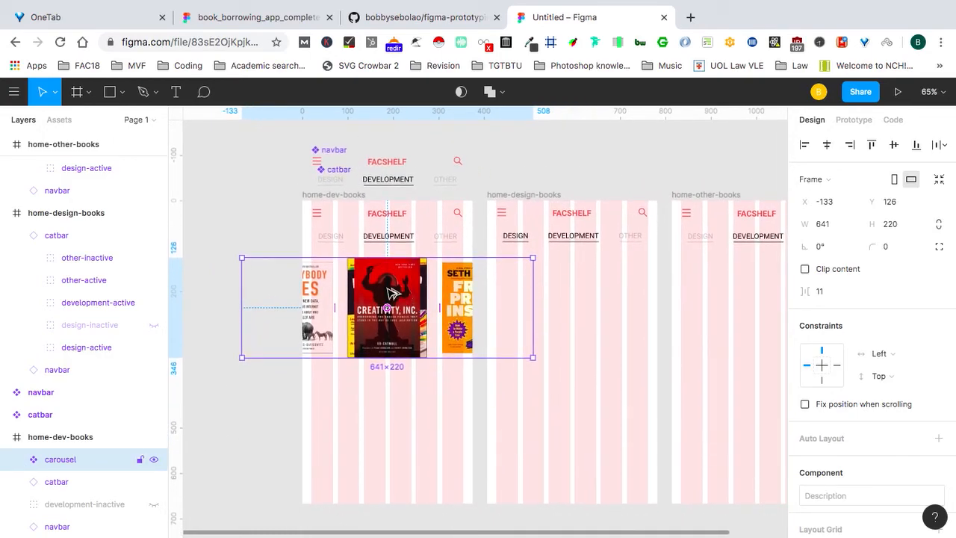
pyautogui.moveTo(389, 292); pyautogui.dragTo(639, 262)
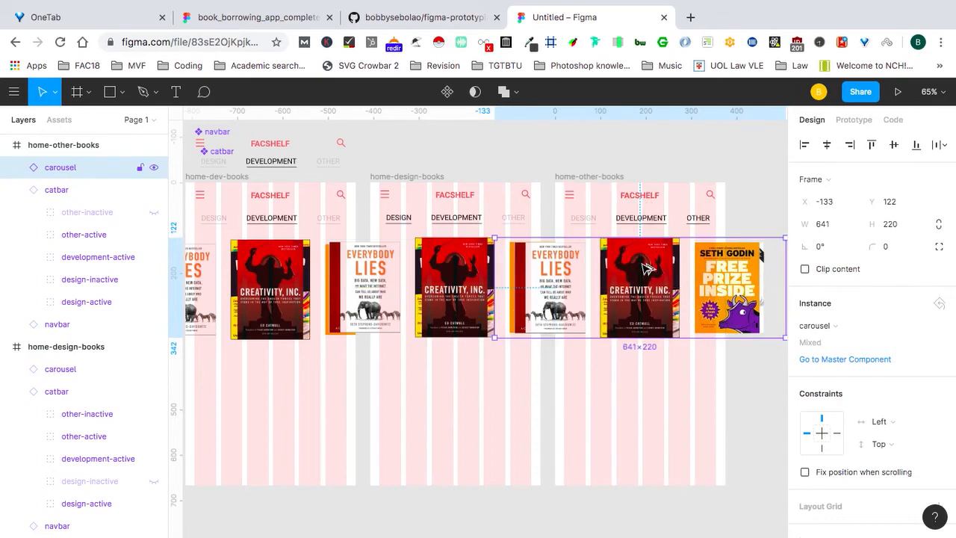
pyautogui.scroll(-2, 478, 224)
pyautogui.hscroll(-3, 478, 224)
pyautogui.moveTo(372, 222); pyautogui.dragTo(375, 345)
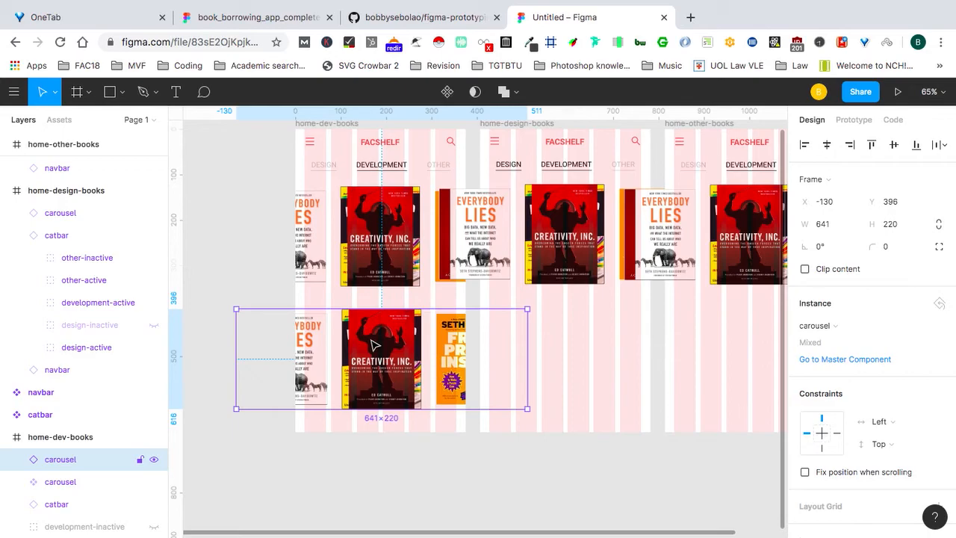
# Move the carousel master component out of home-dev-books onto the empty canvas above the navbar and catbar masters.
pyautogui.scroll(-4, 369, 219)
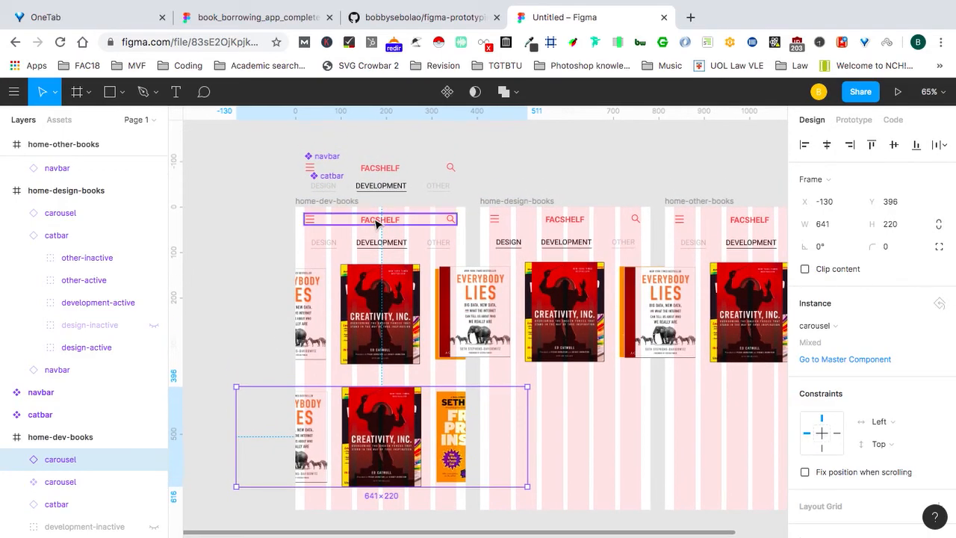
pyautogui.scroll(1, 376, 224)
pyautogui.moveTo(372, 289); pyautogui.dragTo(367, 234)
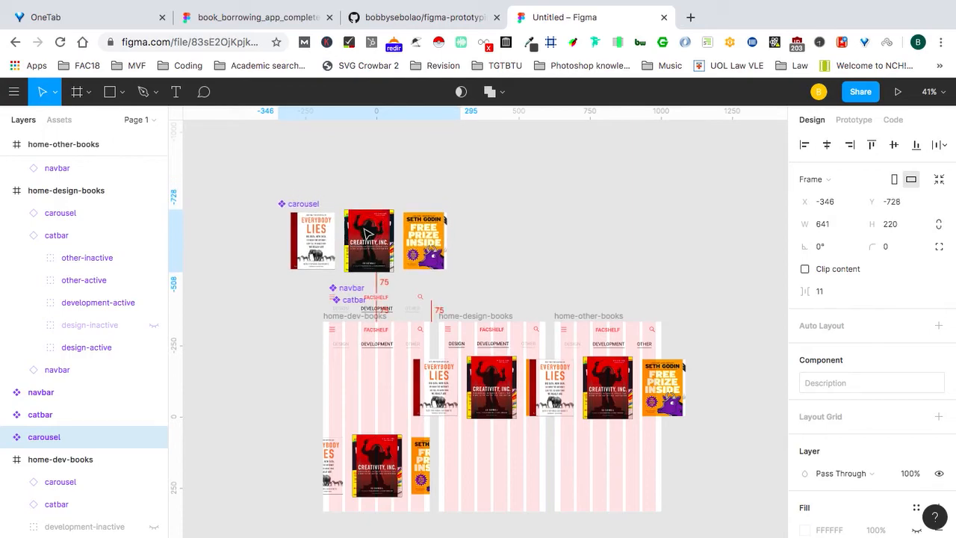
# Move the carousel instance in home-dev-books up to sit just beneath the category tabs.
pyautogui.scroll(-3, 347, 419)
pyautogui.scroll(4, 378, 374)
pyautogui.scroll(1, 388, 381)
pyautogui.moveTo(381, 327); pyautogui.dragTo(383, 210)
pyautogui.click(270, 337)
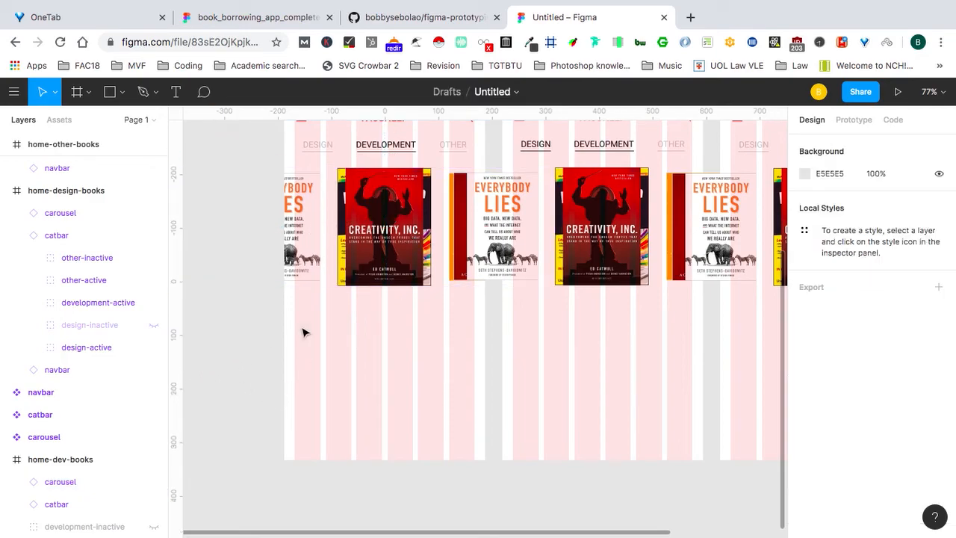
# Hide the Creativity, Inc. and Web Design for Dummies fills on the central square of home-dev-books' carousel.
pyautogui.scroll(-3, 388, 332)
pyautogui.scroll(6, 388, 332)
pyautogui.click(407, 265)
pyautogui.doubleClick(381, 258)
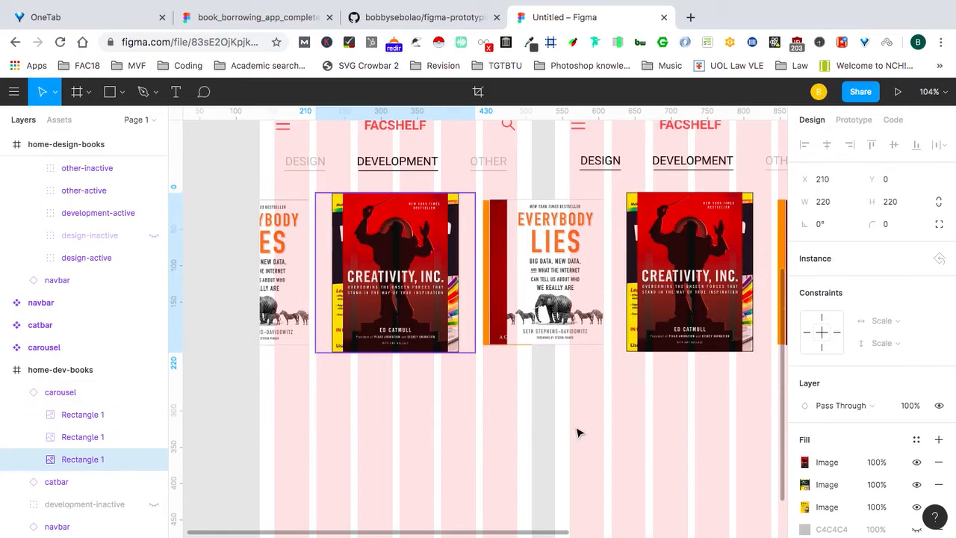
pyautogui.scroll(-3, 896, 463)
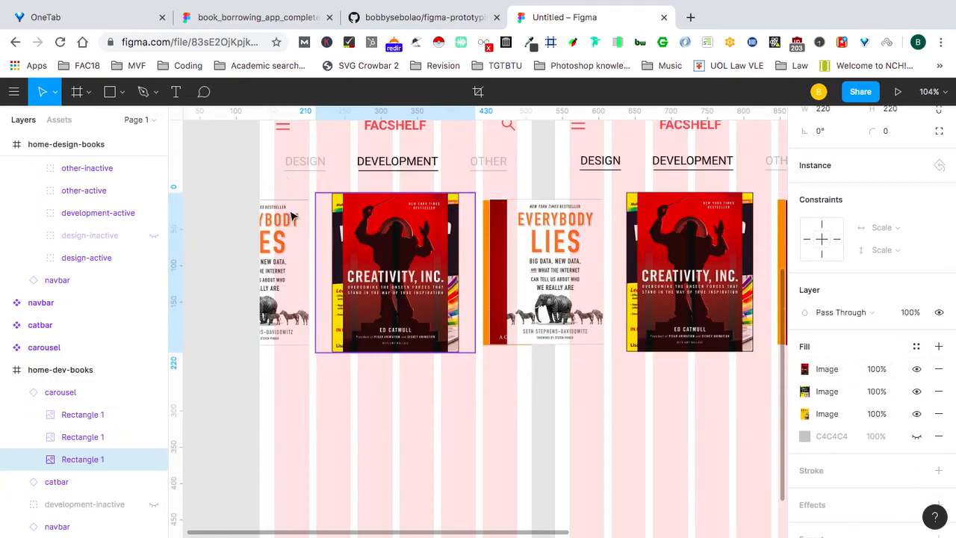
pyautogui.click(917, 369)
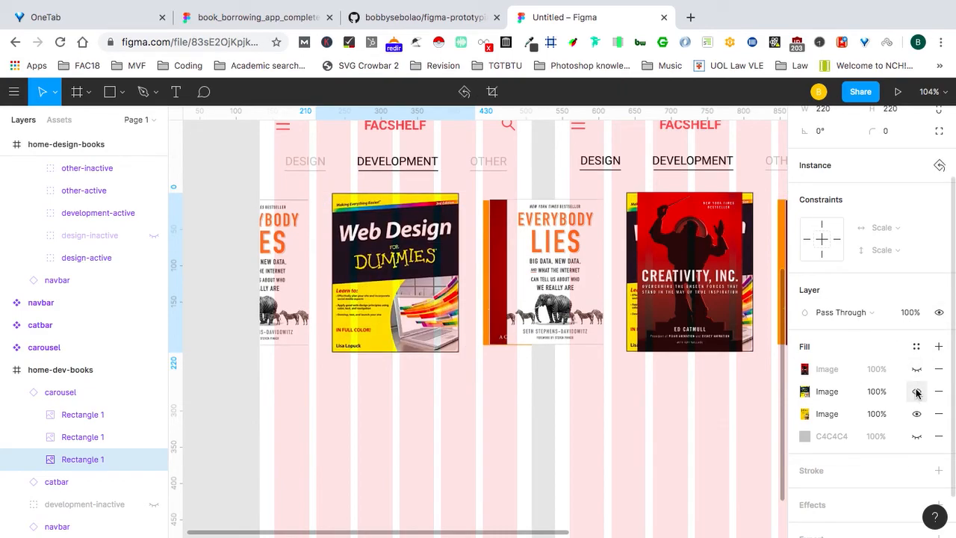
pyautogui.click(917, 391)
# Hide the two fills above Design Patterns on the left square of home-dev-books' carousel.
pyautogui.click(272, 245)
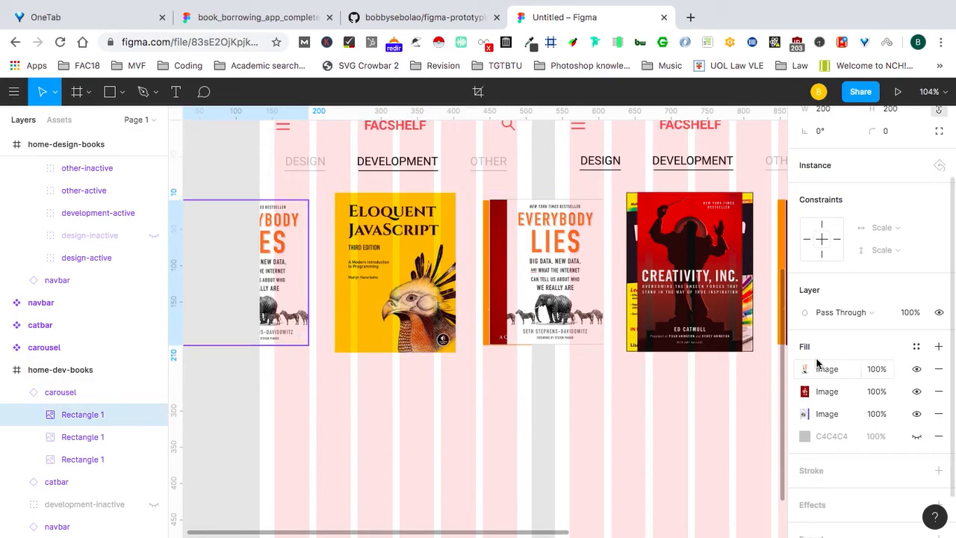
pyautogui.click(917, 369)
pyautogui.click(918, 391)
# Hide the two fills above Design Patterns on home-design-books' left carousel square, toggling Design Patterns off and on.
pyautogui.click(499, 248)
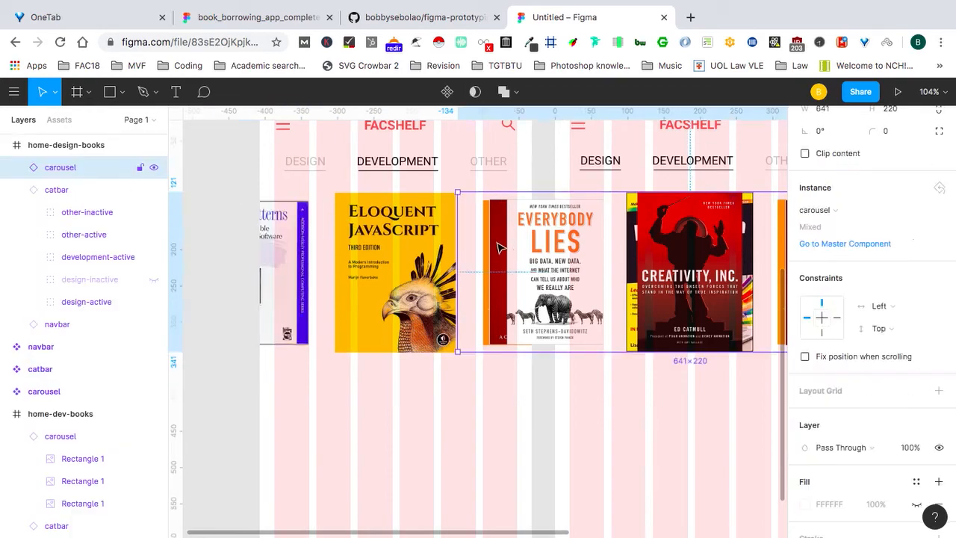
pyautogui.scroll(-3, 910, 446)
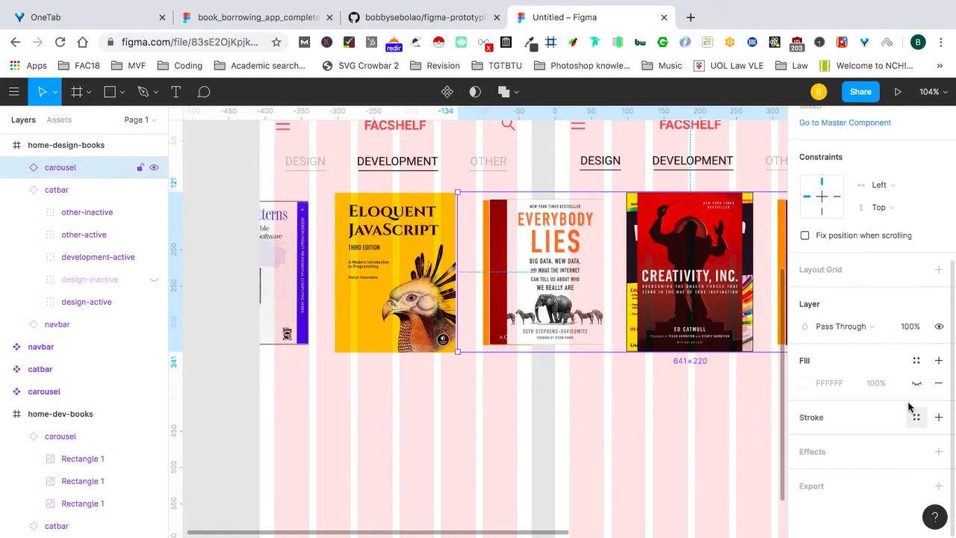
pyautogui.doubleClick(511, 252)
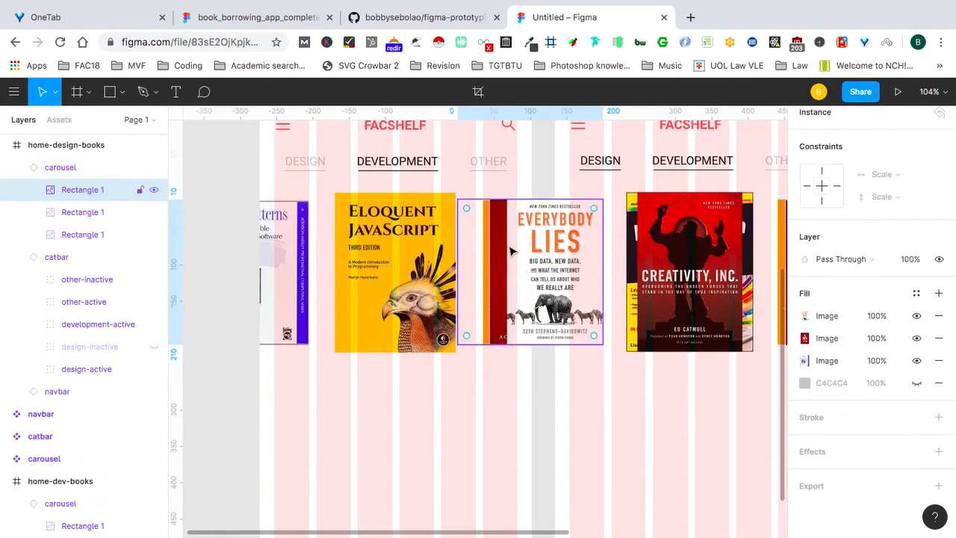
pyautogui.click(917, 315)
pyautogui.click(917, 338)
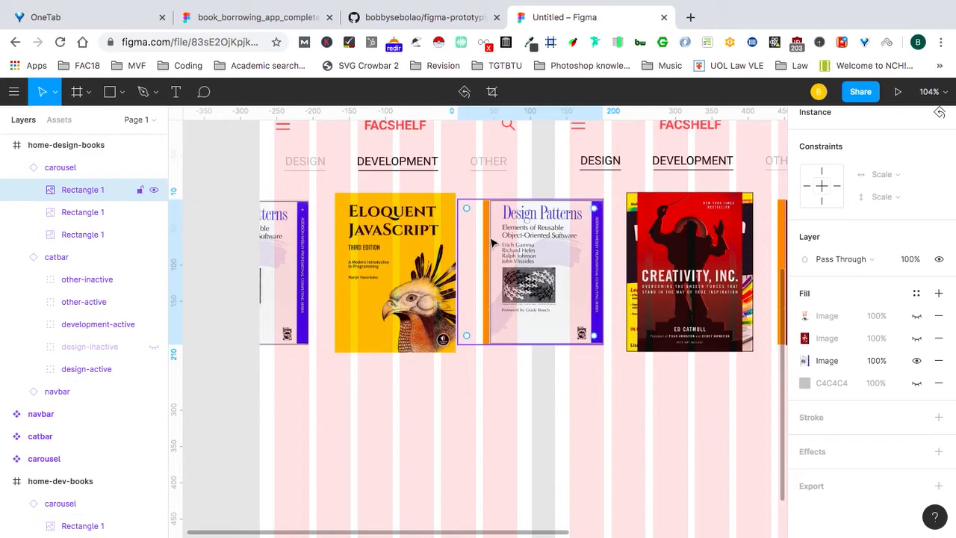
pyautogui.click(917, 361)
pyautogui.click(916, 361)
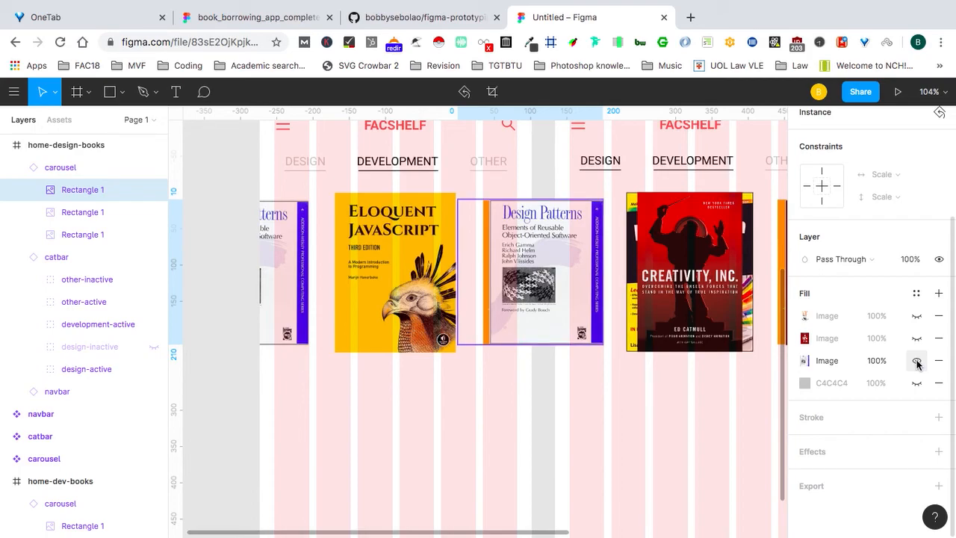
# Inspect how home-design-books' left carousel square overlaps home-dev-books and check its fills.
pyautogui.click(202, 414)
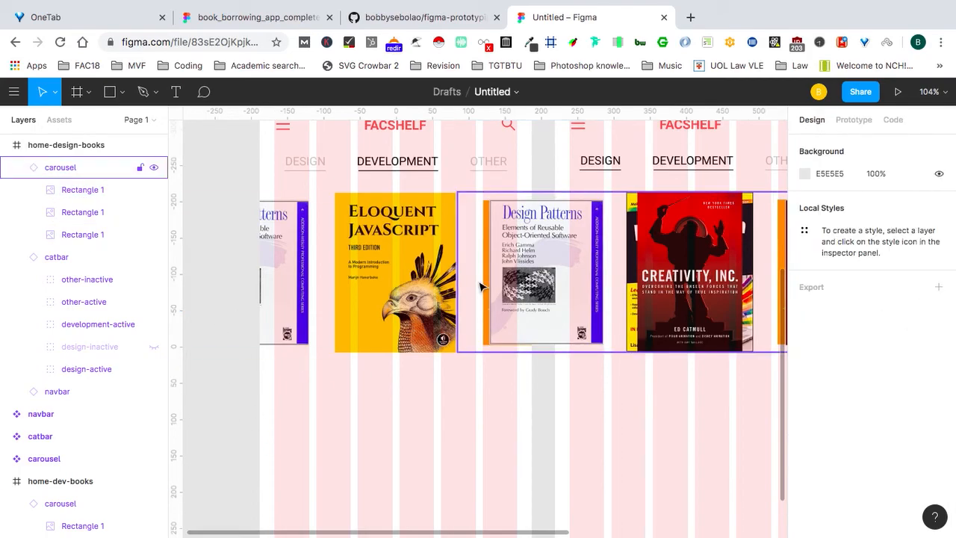
pyautogui.hscroll(5, 482, 286)
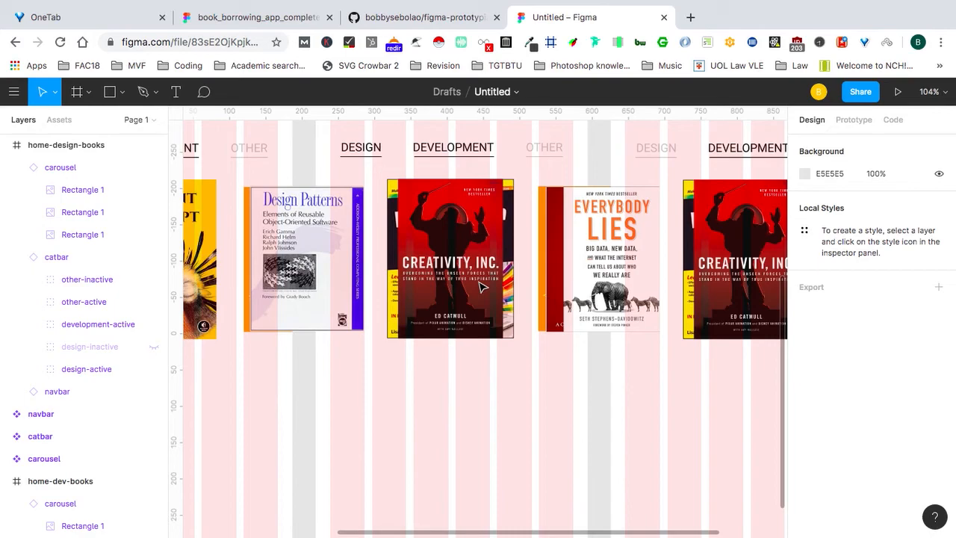
pyautogui.hscroll(-4, 481, 286)
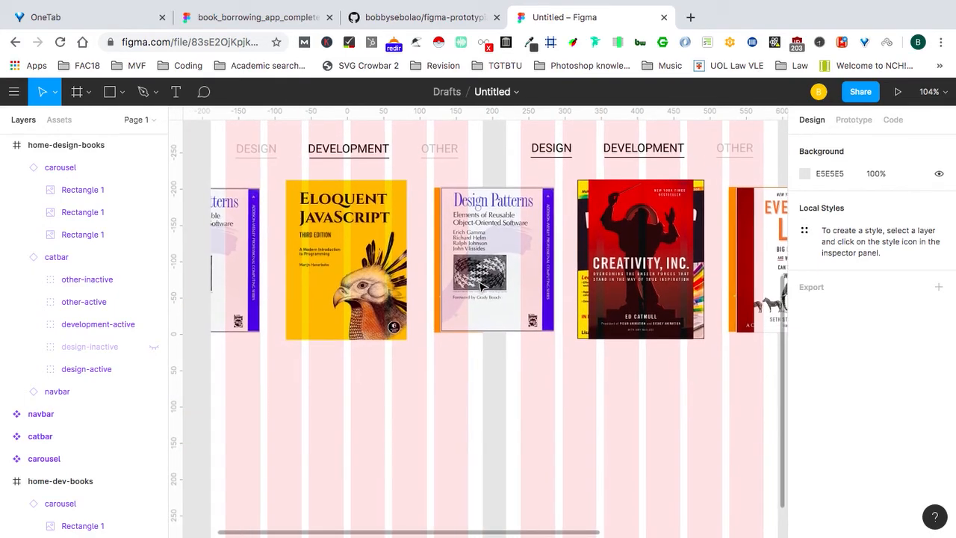
pyautogui.click(440, 245)
pyautogui.click(439, 243)
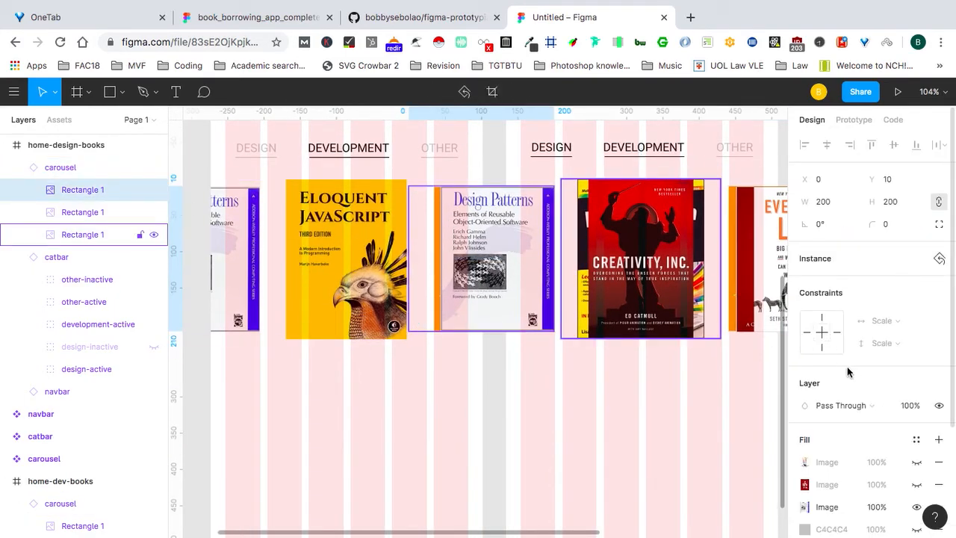
pyautogui.scroll(-1, 854, 424)
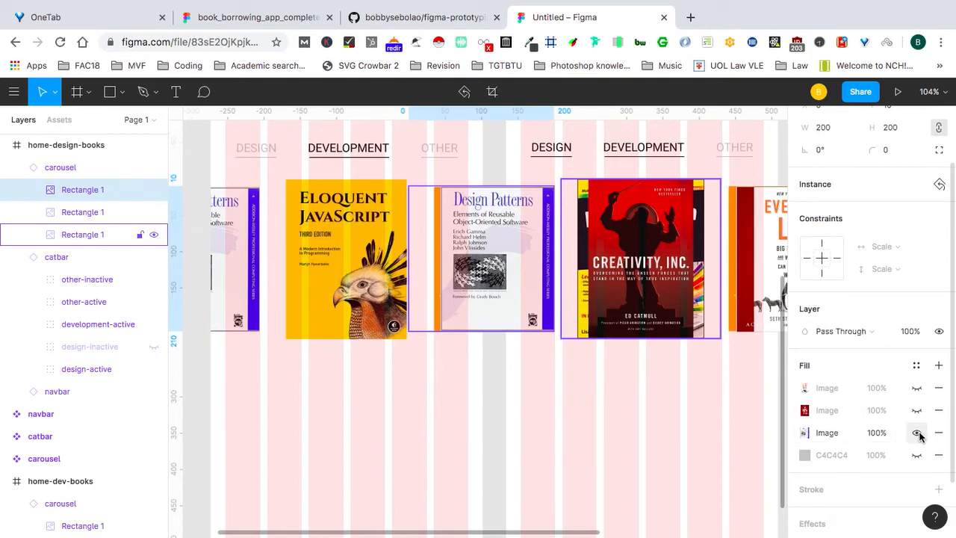
pyautogui.click(192, 391)
# Enable Clip content on the home-design-books and home-other-books frames.
pyautogui.hscroll(4, 630, 336)
pyautogui.scroll(2, 630, 336)
pyautogui.scroll(-5, 629, 335)
pyautogui.click(296, 193)
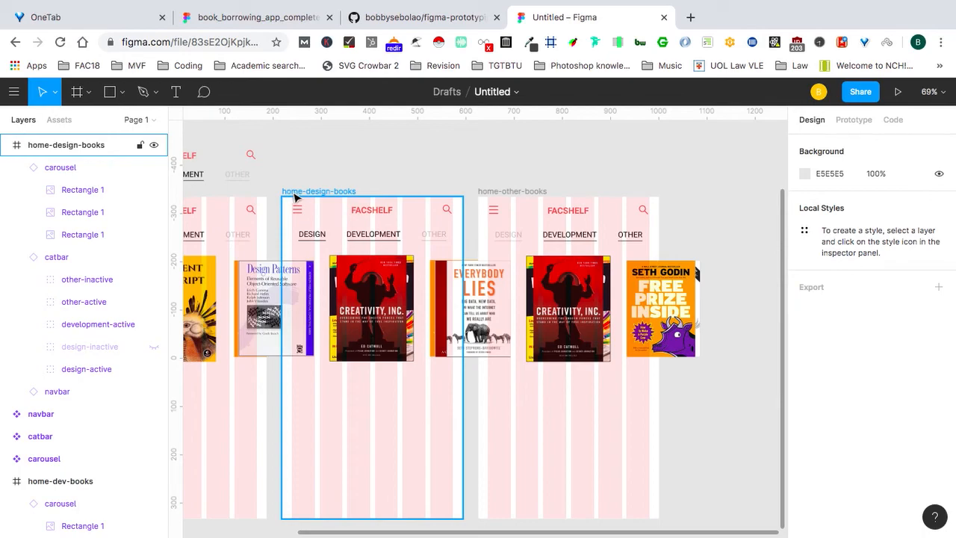
pyautogui.click(295, 192)
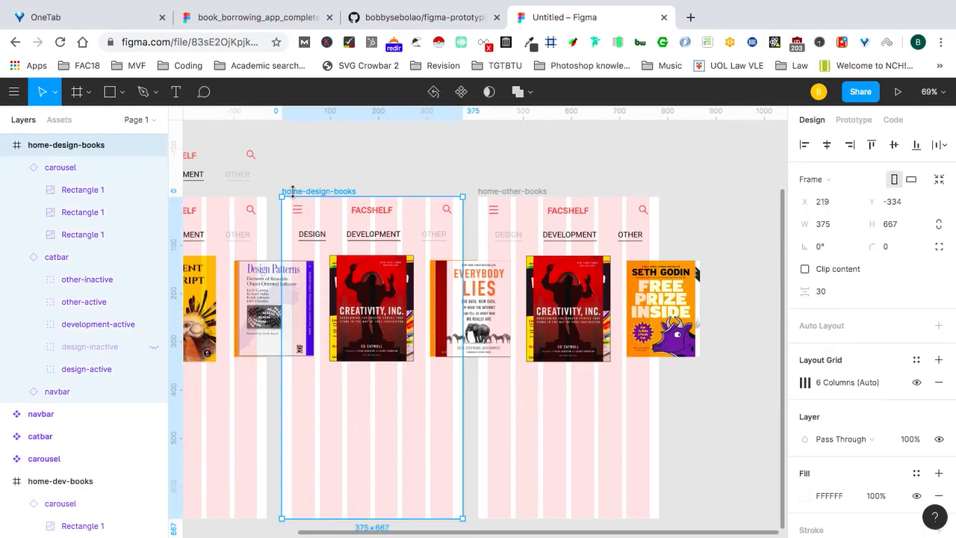
pyautogui.click(805, 270)
pyautogui.click(503, 192)
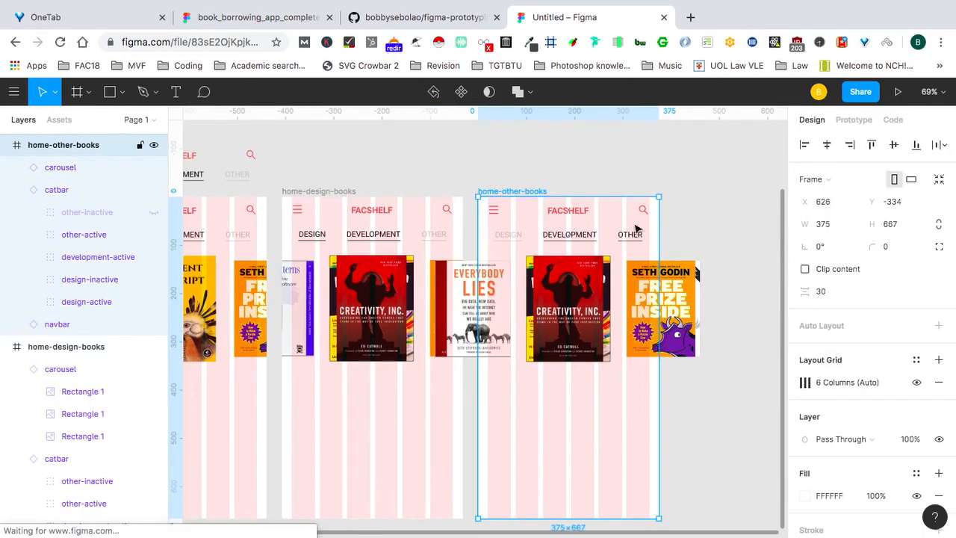
pyautogui.click(805, 270)
# Hide the Free Prize Inside and Web Form Design fills on the right square of home-dev-books' carousel.
pyautogui.scroll(5, 441, 290)
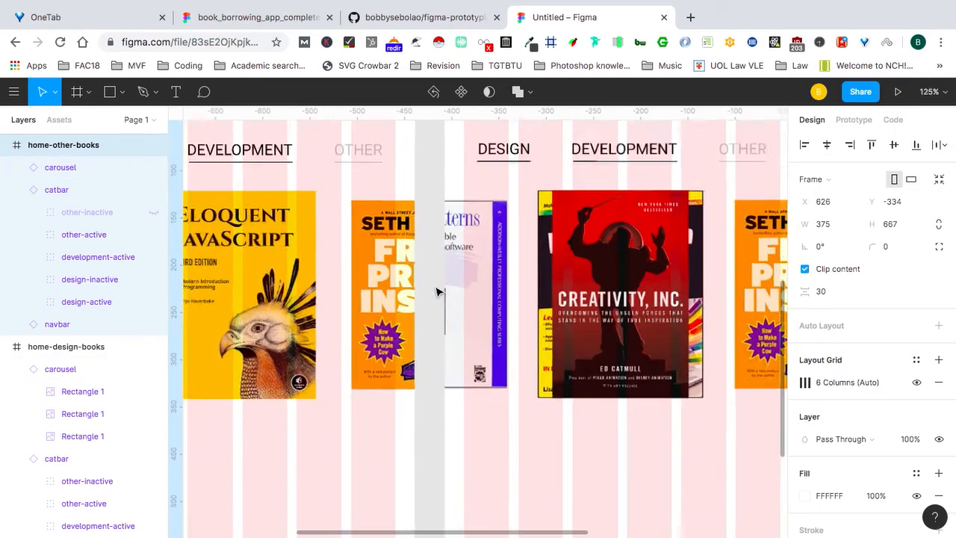
pyautogui.scroll(1, 438, 292)
pyautogui.doubleClick(381, 269)
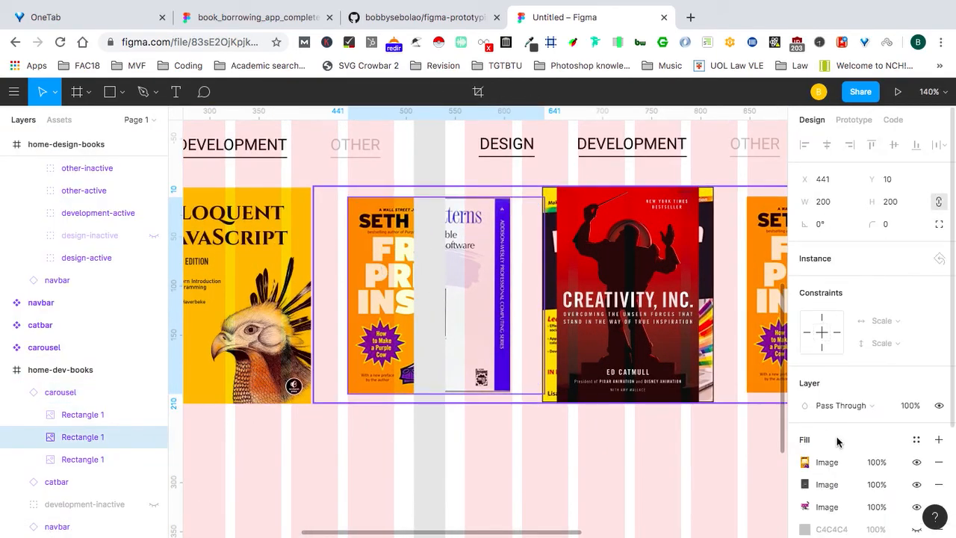
pyautogui.scroll(-3, 918, 483)
pyautogui.click(917, 404)
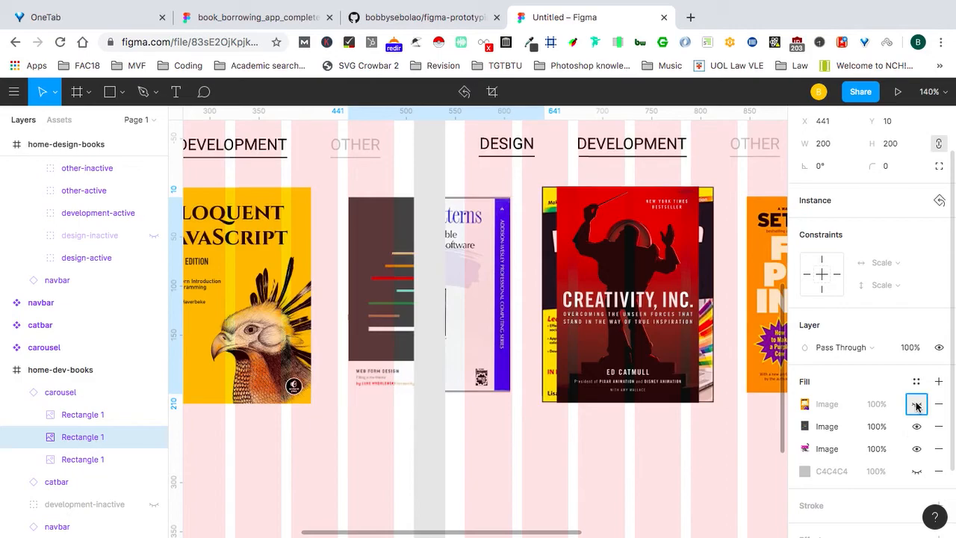
pyautogui.click(917, 427)
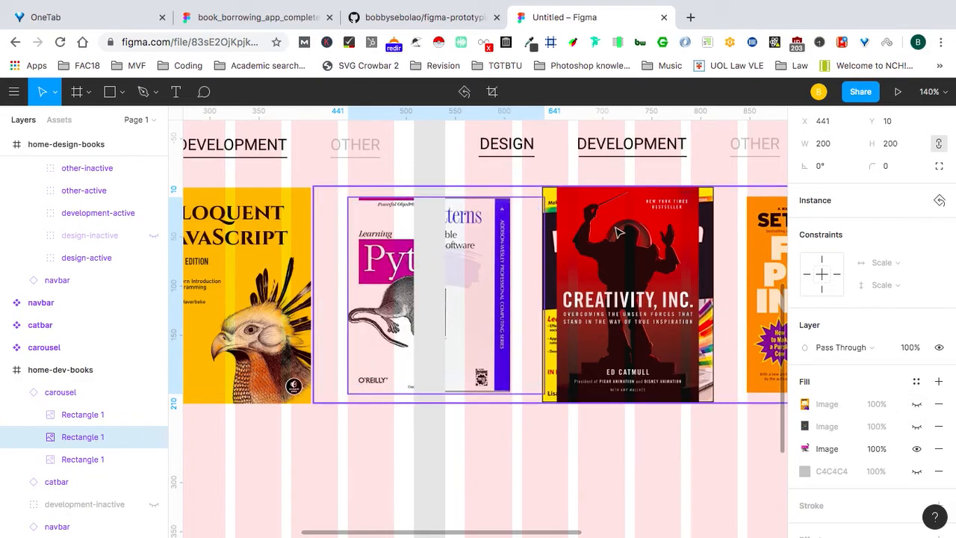
# Hide the Creativity, Inc. fill on the centre square of home-design-books' carousel, leaving Web Design for Dummies on top.
pyautogui.hscroll(2, 619, 232)
pyautogui.scroll(-3, 617, 233)
pyautogui.scroll(1, 527, 222)
pyautogui.doubleClick(480, 207)
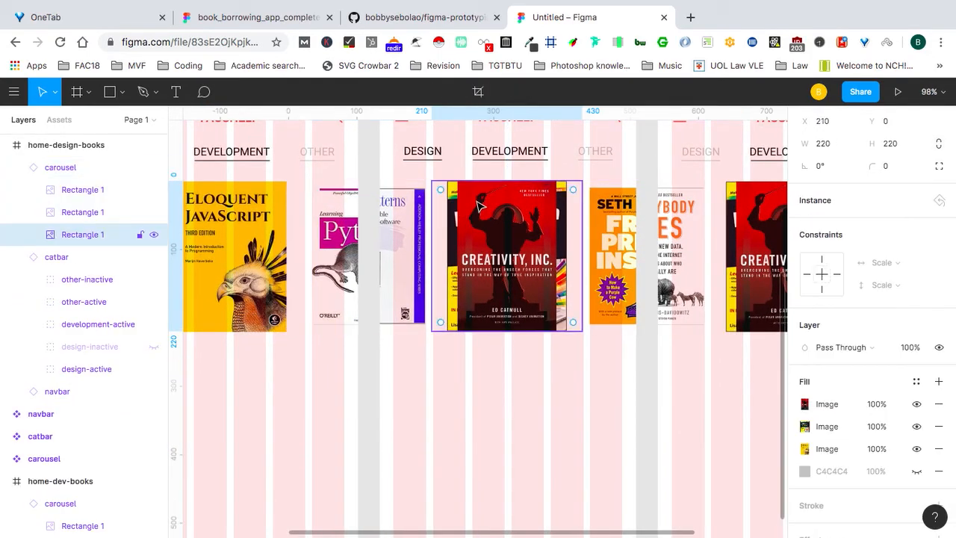
pyautogui.click(917, 404)
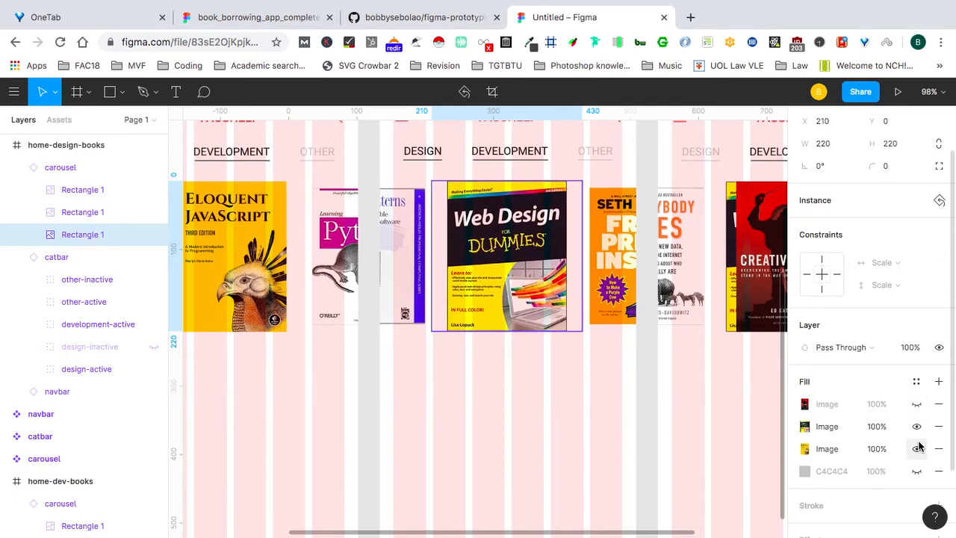
# On home-design-books' left carousel square, show the red Don't Make Me Think fill and hide the Everybody Lies and Design Patterns fills.
pyautogui.click(419, 246)
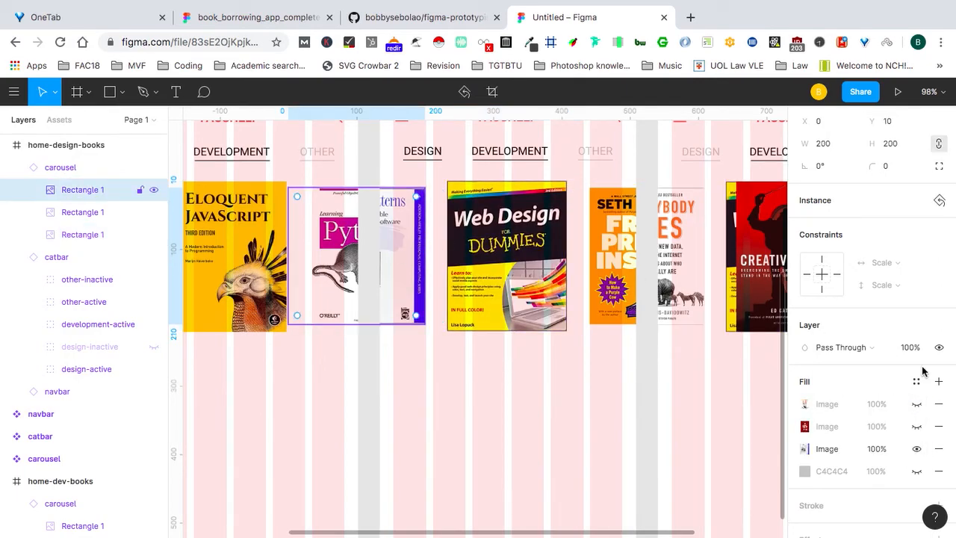
pyautogui.click(917, 404)
pyautogui.click(917, 427)
pyautogui.click(917, 449)
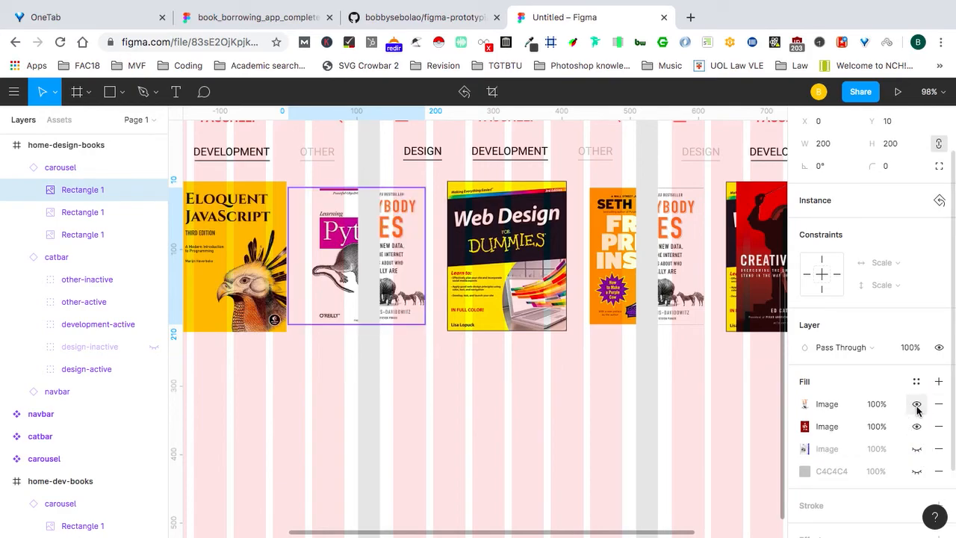
pyautogui.click(917, 405)
# Hide the Free Prize Inside and Learning Python fills on the right square of home-design-books' carousel.
pyautogui.click(105, 212)
pyautogui.click(917, 404)
pyautogui.click(917, 449)
# Hide the Web Design for Dummies and Eloquent JavaScript fills on the centre square of home-other-books' carousel.
pyautogui.hscroll(1, 613, 316)
pyautogui.hscroll(5, 613, 316)
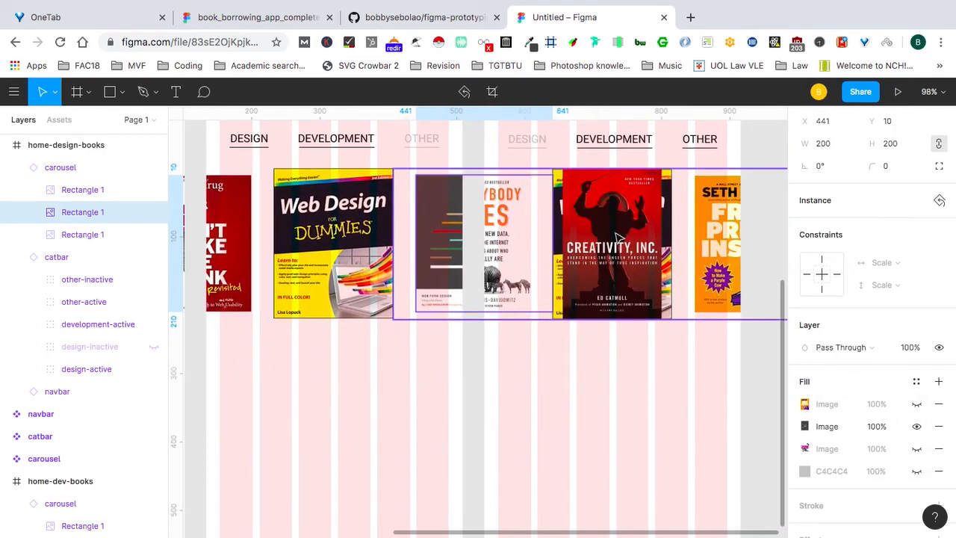
pyautogui.click(620, 239)
pyautogui.doubleClick(621, 239)
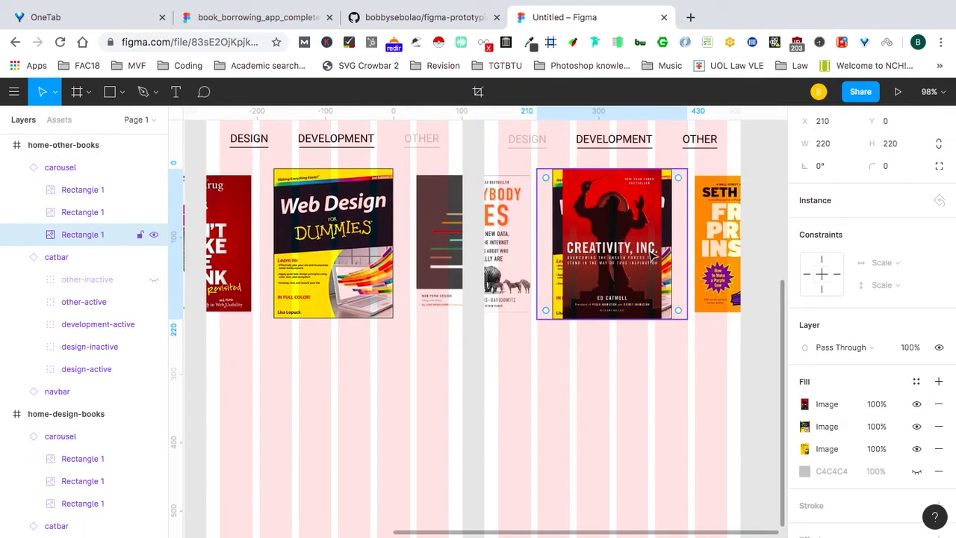
pyautogui.click(916, 427)
pyautogui.click(917, 449)
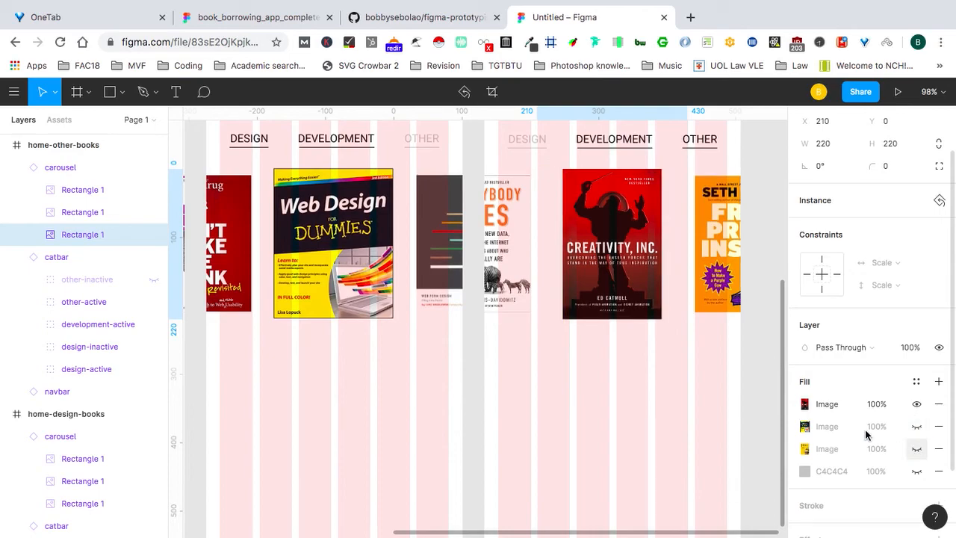
# On home-other-books' carousel, hide the two image fills below Everybody Lies on the left square and the two below Free Prize Inside on the right.
pyautogui.click(516, 240)
pyautogui.click(916, 426)
pyautogui.click(917, 449)
pyautogui.press('Tab')
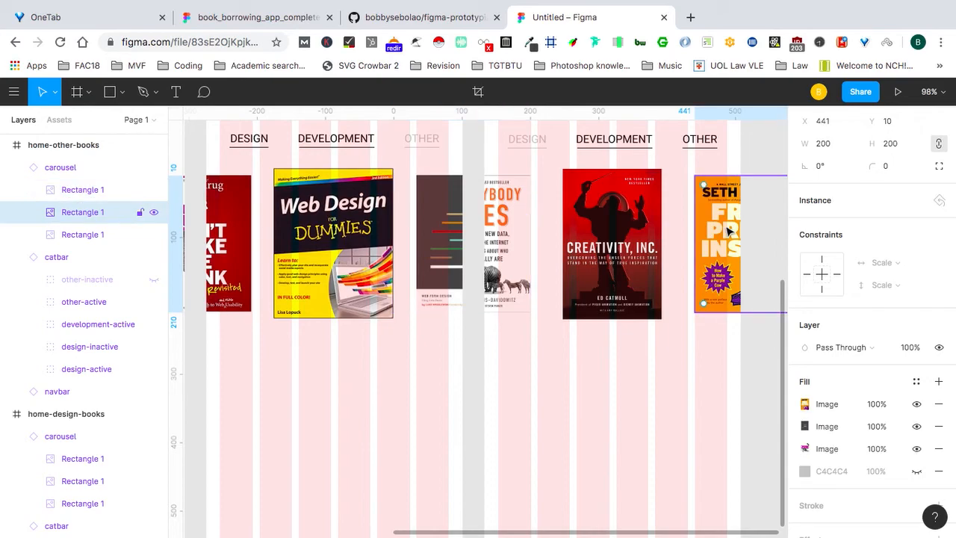
pyautogui.click(917, 427)
pyautogui.click(916, 449)
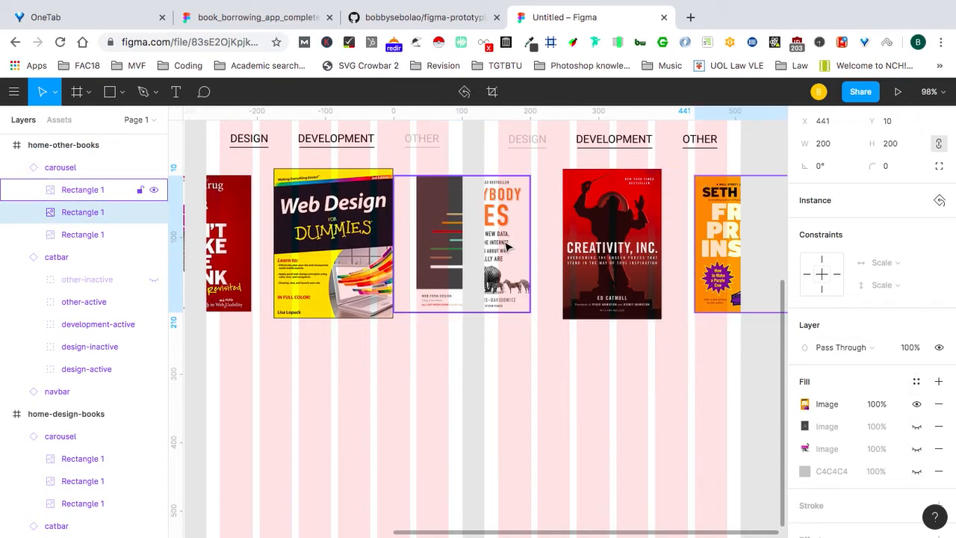
# Hide the 6-column layout grid on the home-dev-books, home-design-books and home-other-books frames.
pyautogui.keyDown('ctrl'); pyautogui.scroll(-5, 507, 247); pyautogui.keyUp('ctrl')
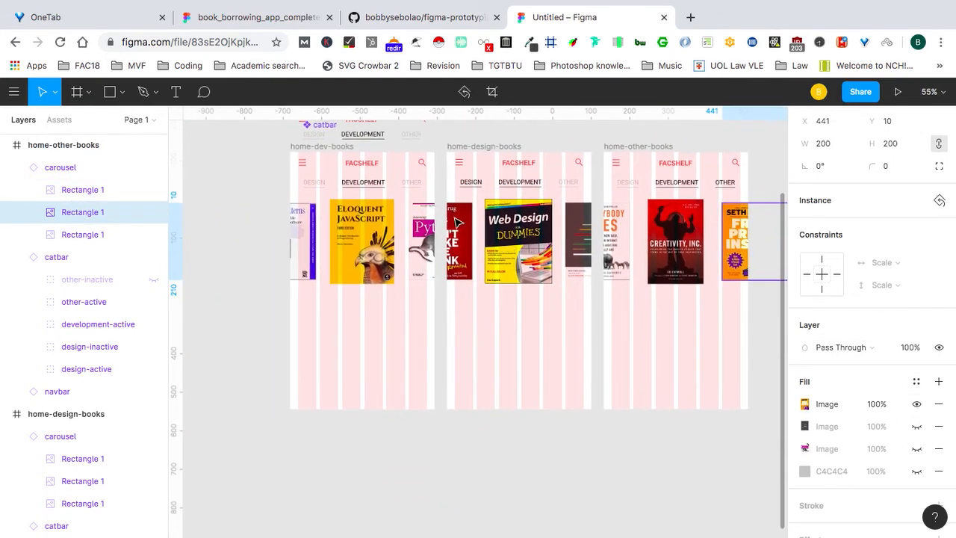
pyautogui.click(234, 168)
pyautogui.keyDown('ctrl'); pyautogui.scroll(-2, 234, 171); pyautogui.keyUp('ctrl')
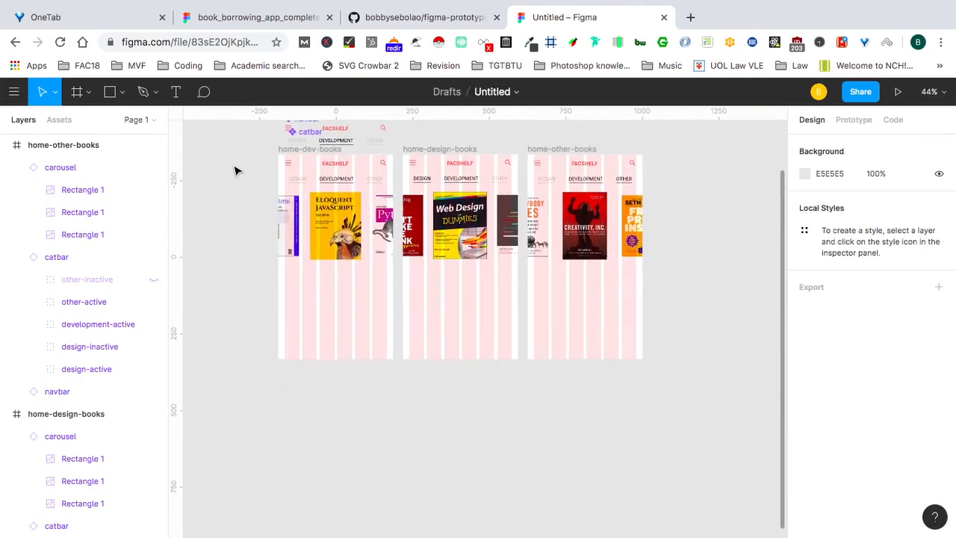
pyautogui.click(313, 150)
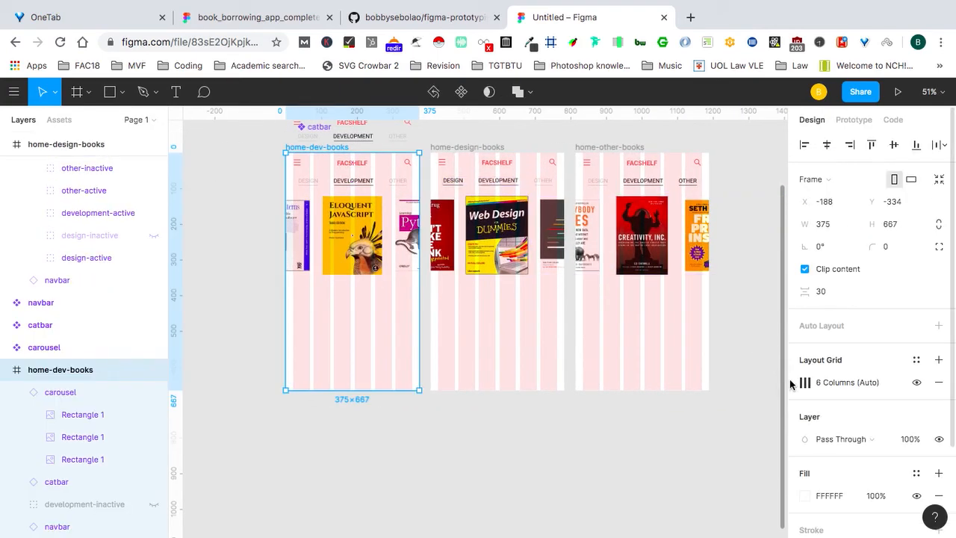
pyautogui.click(918, 383)
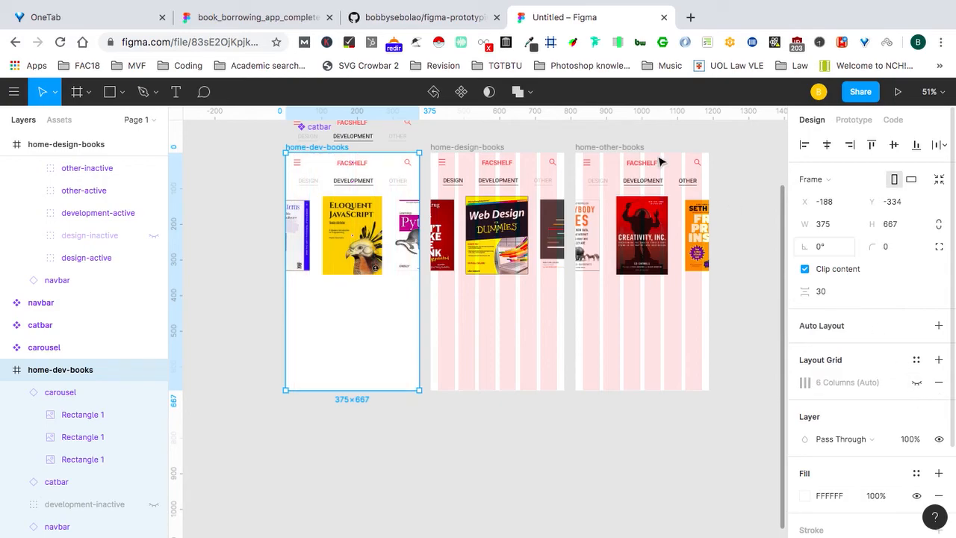
pyautogui.click(495, 148)
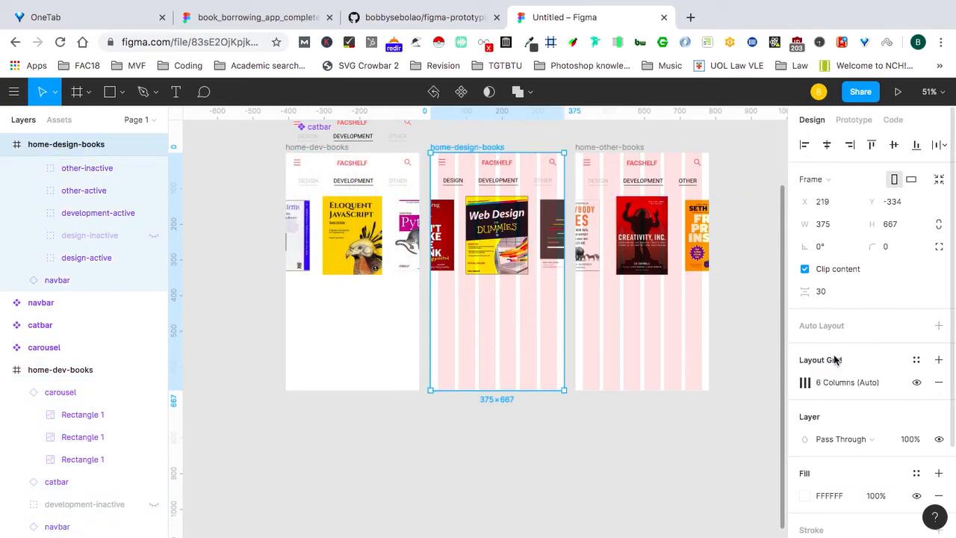
pyautogui.click(918, 382)
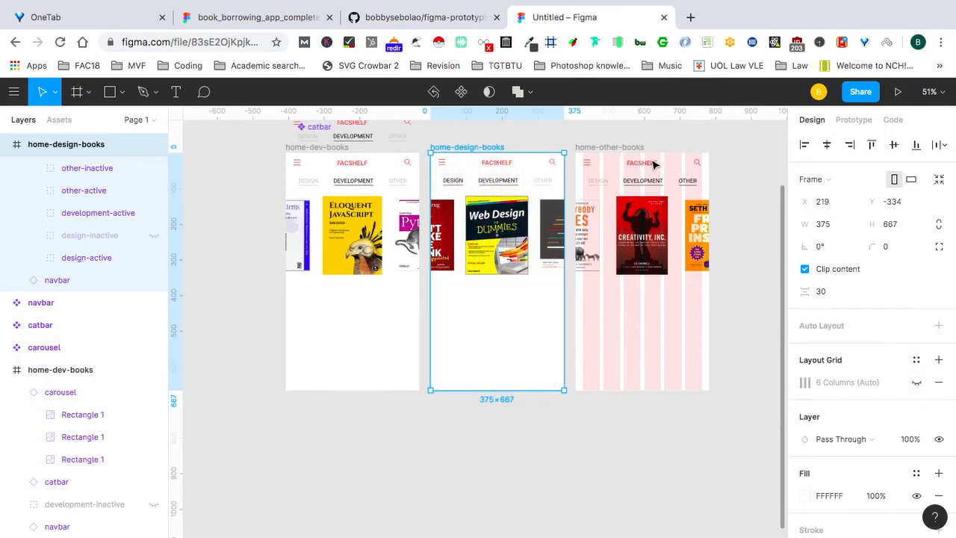
pyautogui.click(607, 152)
pyautogui.click(918, 383)
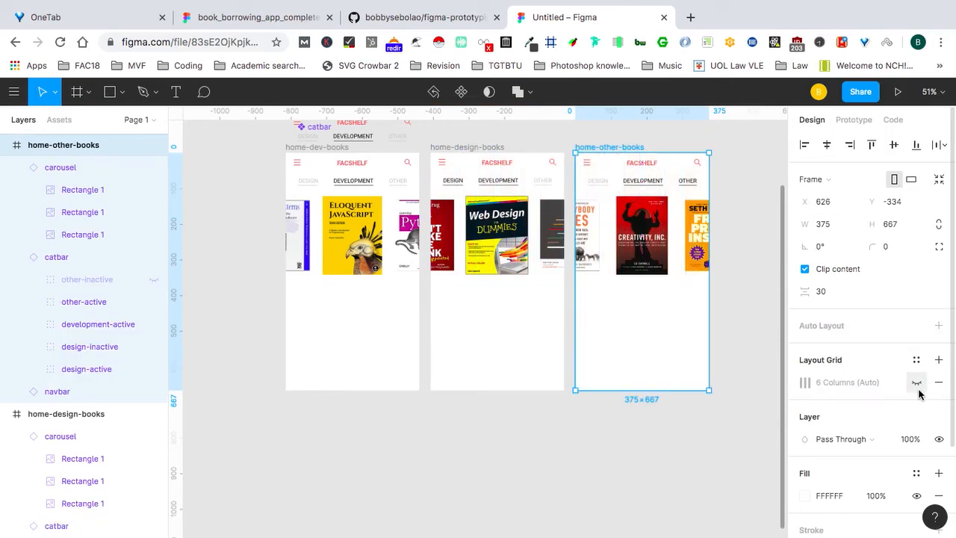
pyautogui.click(222, 204)
pyautogui.scroll(2, 222, 204)
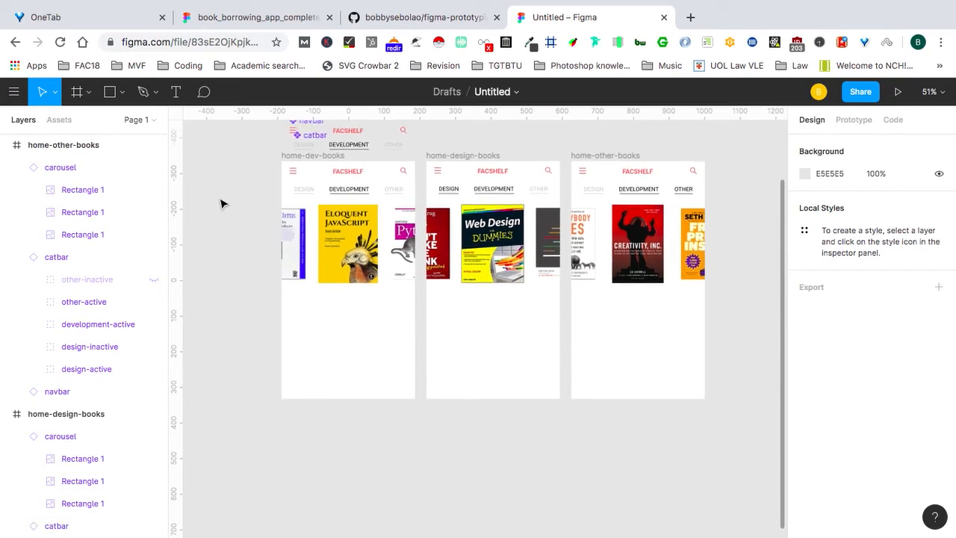
pyautogui.scroll(5, 221, 204)
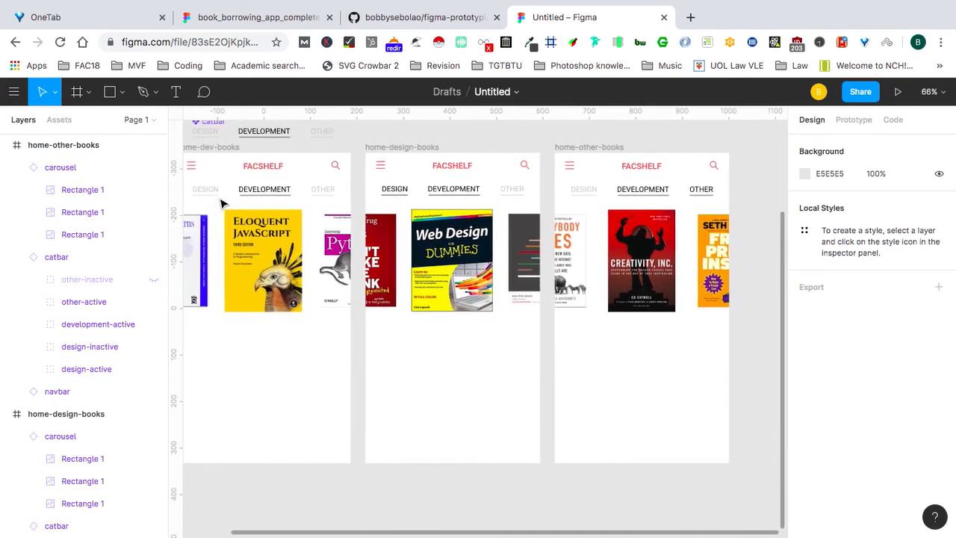
pyautogui.hscroll(-2, 222, 204)
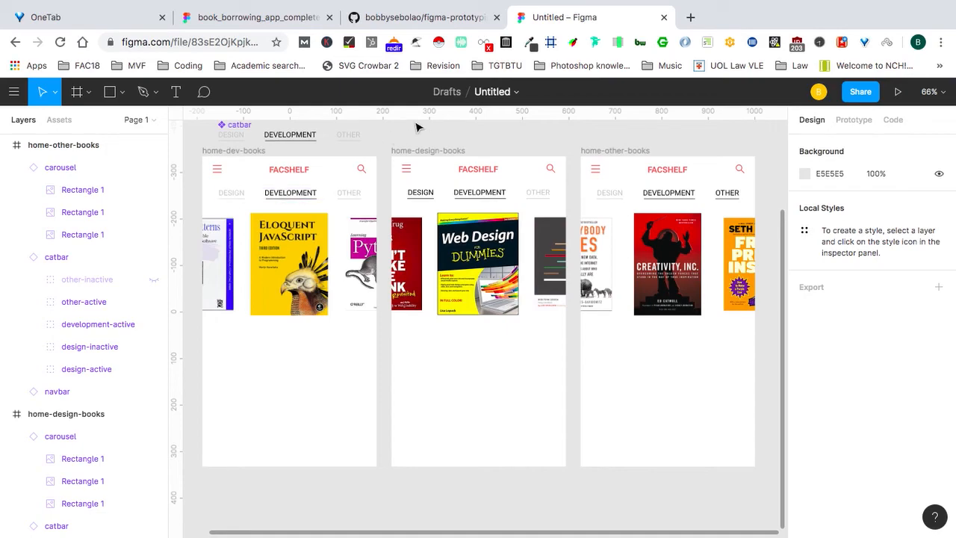
# Add a prototype connection from the inactive OTHER tab on home-dev-books to the home-other-books frame.
pyautogui.click(868, 126)
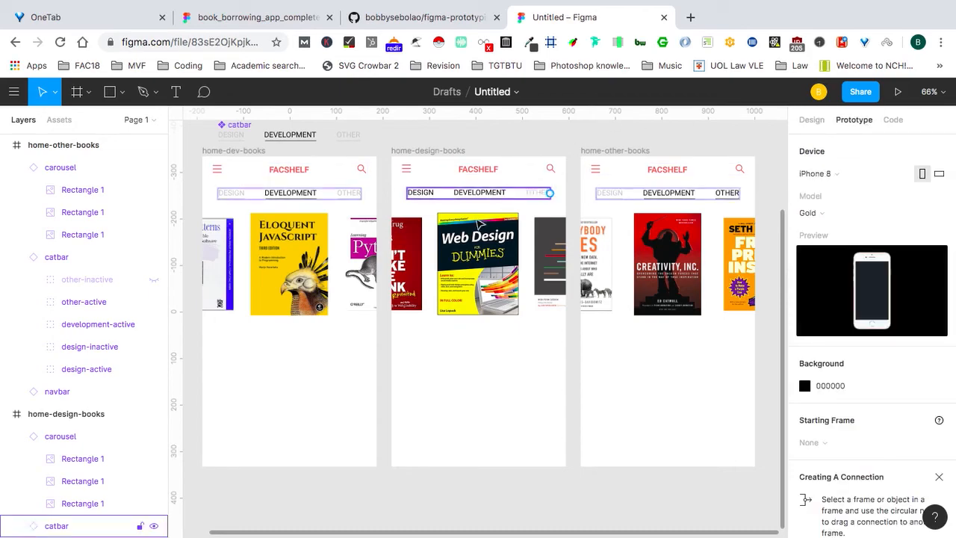
pyautogui.hscroll(-1, 474, 222)
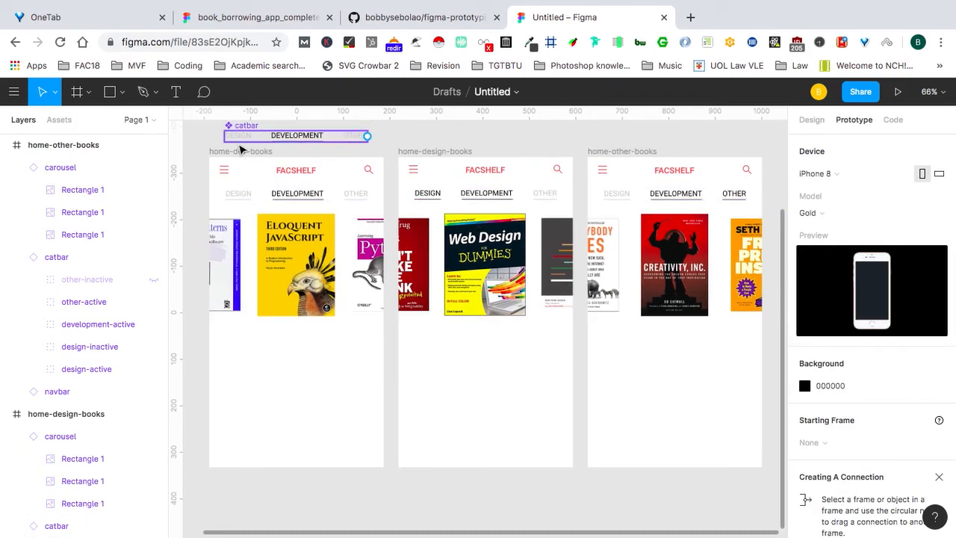
pyautogui.click(311, 198)
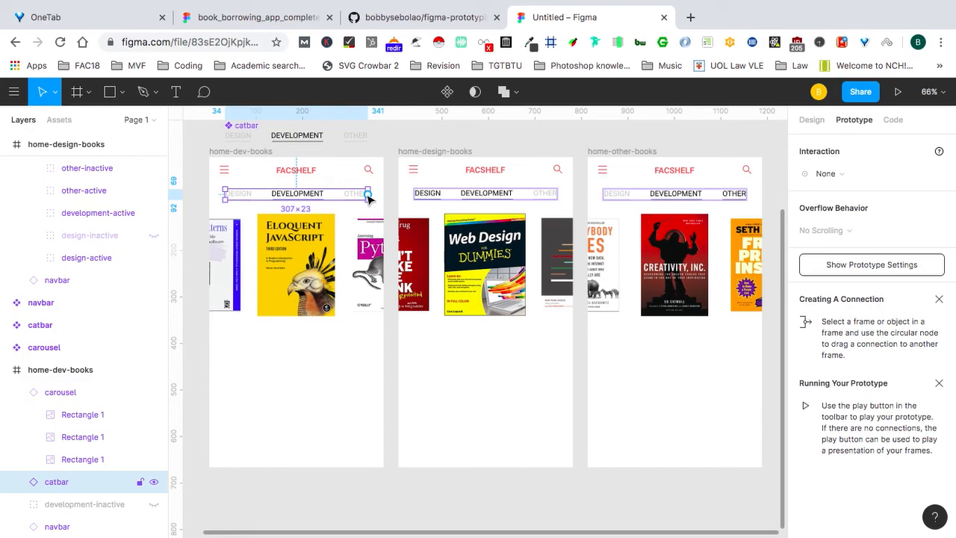
pyautogui.moveTo(369, 197)
pyautogui.mouseDown()
pyautogui.moveTo(408, 203)
pyautogui.moveTo(386, 271)
pyautogui.moveTo(573, 263)
pyautogui.moveTo(602, 256)
pyautogui.moveTo(614, 229)
pyautogui.moveTo(437, 277)
pyautogui.moveTo(340, 198)
pyautogui.moveTo(353, 192)
pyautogui.mouseUp()
pyautogui.scroll(5, 351, 191)
pyautogui.click(441, 196)
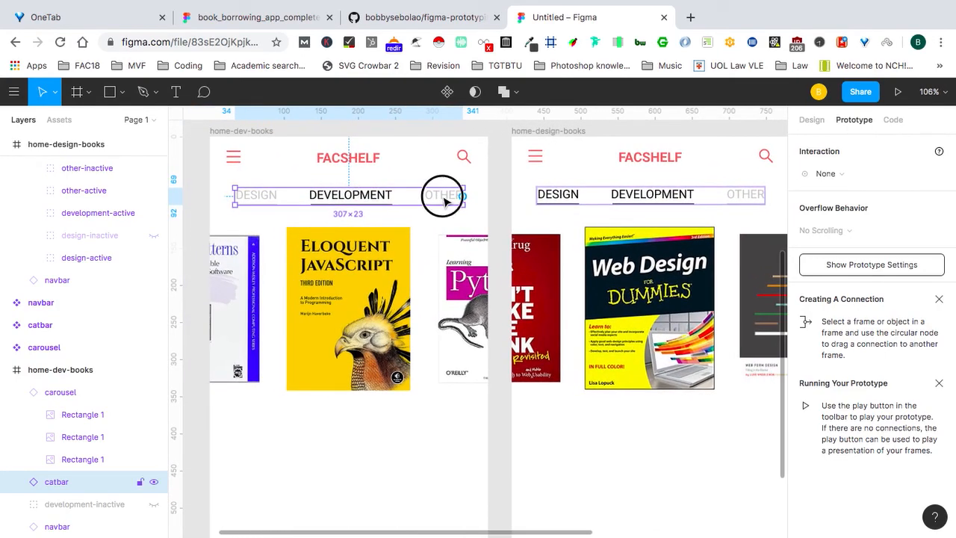
pyautogui.scroll(-5, 457, 198)
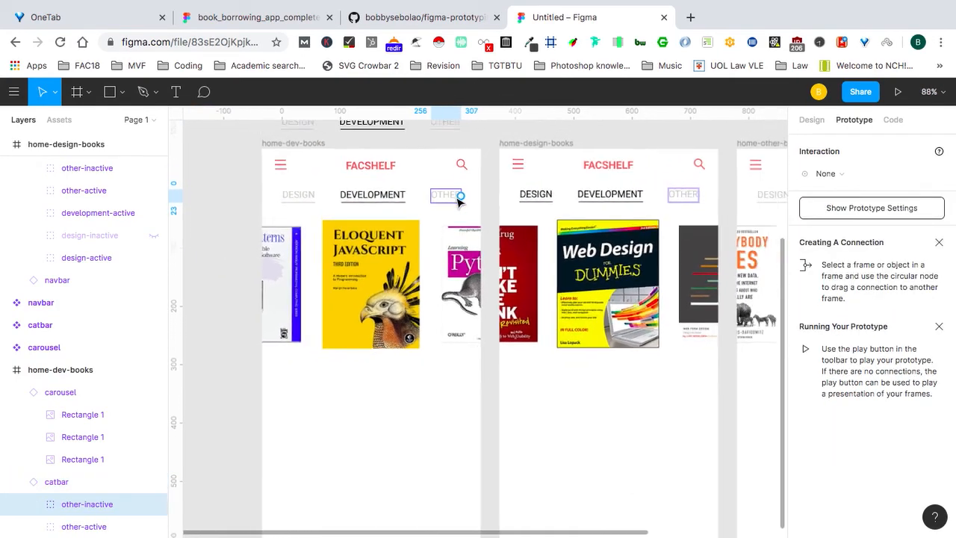
pyautogui.moveTo(371, 191); pyautogui.dragTo(628, 291)
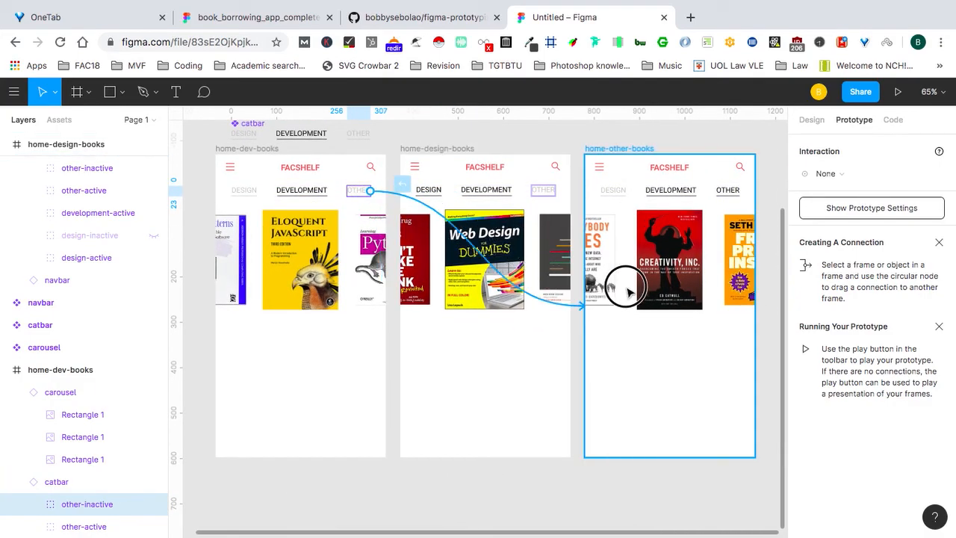
pyautogui.moveTo(627, 292); pyautogui.dragTo(628, 291)
# Add a prototype connection from the inactive DESIGN tab on home-dev-books to the home-design-books frame.
pyautogui.scroll(5, 247, 168)
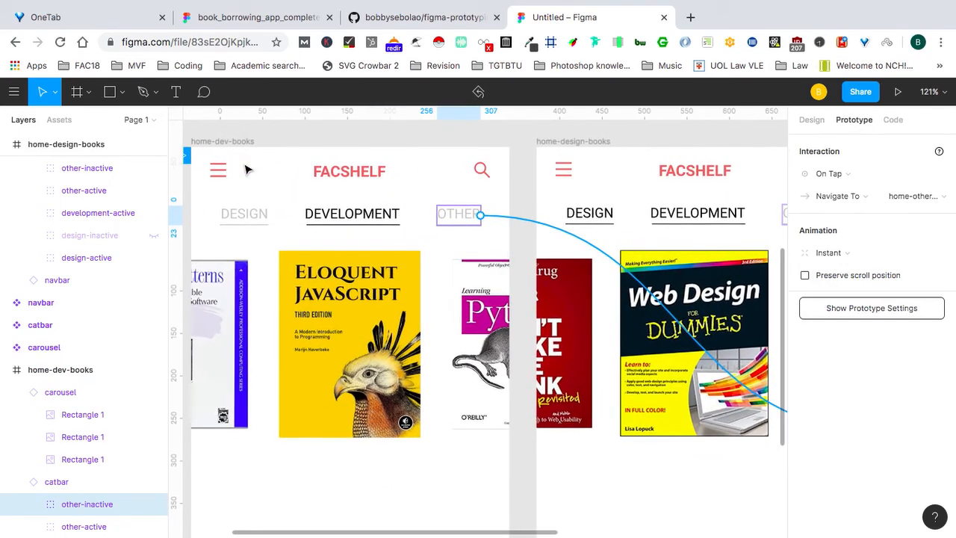
pyautogui.click(248, 217)
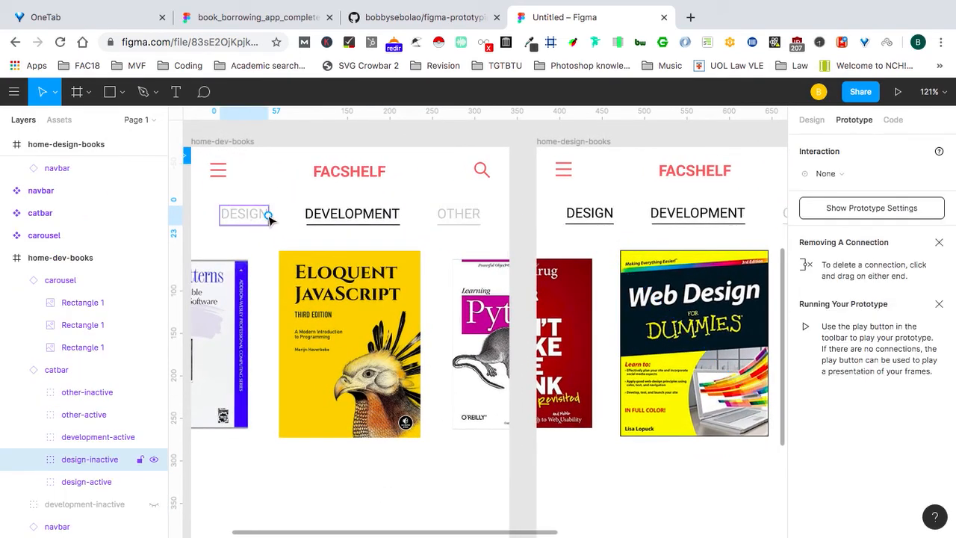
pyautogui.moveTo(269, 216); pyautogui.dragTo(586, 312)
pyautogui.hscroll(6, 586, 313)
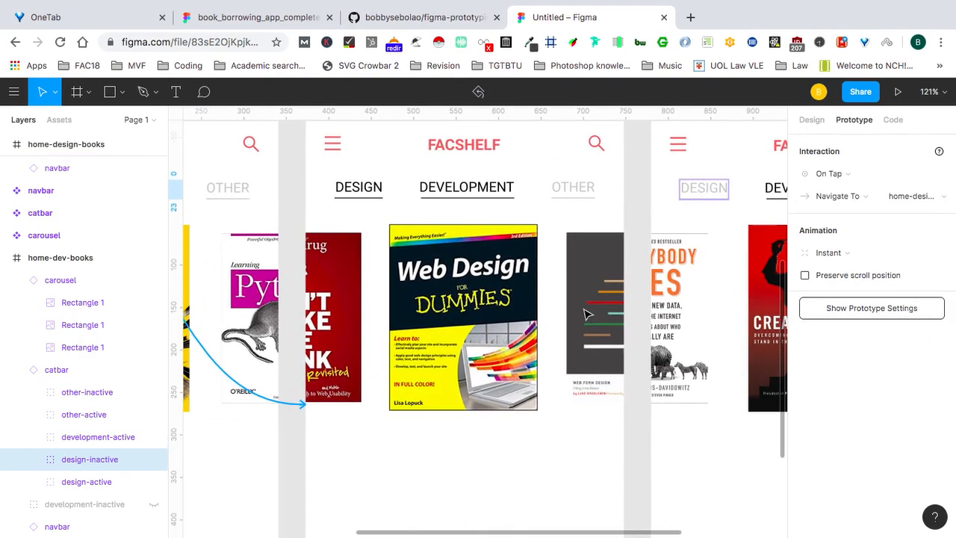
pyautogui.hscroll(-5, 587, 314)
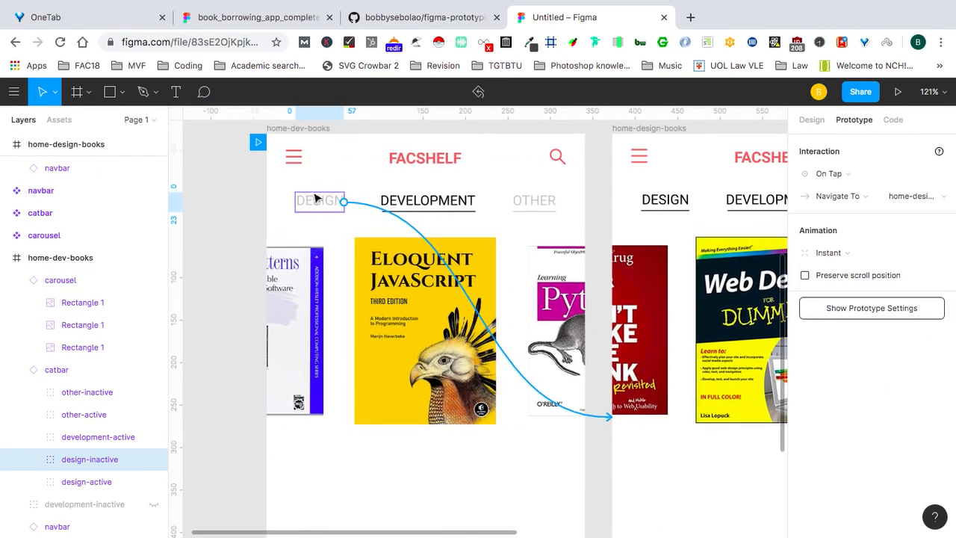
# Try swapping the active DESIGN tab on home-design-books for its inactive version.
pyautogui.scroll(-5, 388, 262)
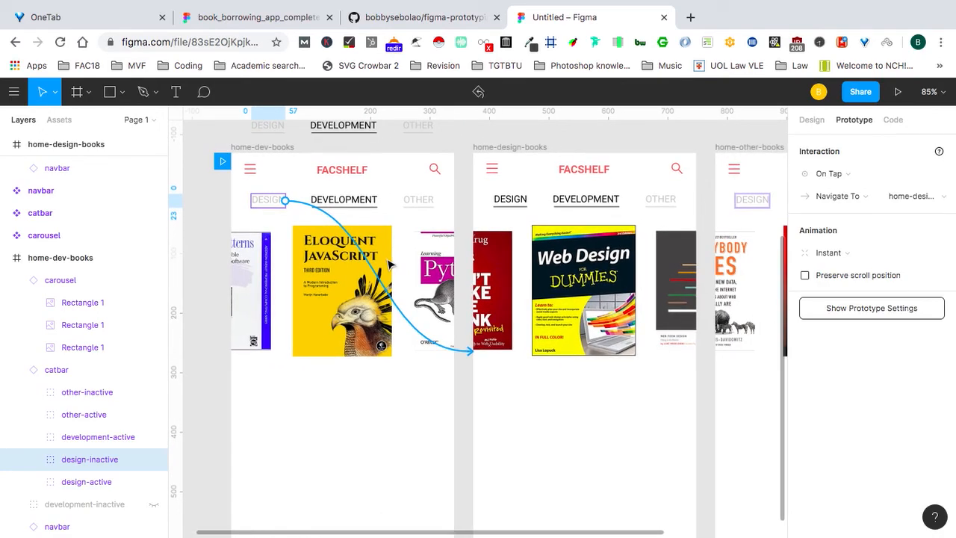
pyautogui.hscroll(3, 389, 263)
pyautogui.scroll(5, 402, 206)
pyautogui.scroll(-2, 402, 206)
pyautogui.click(402, 207)
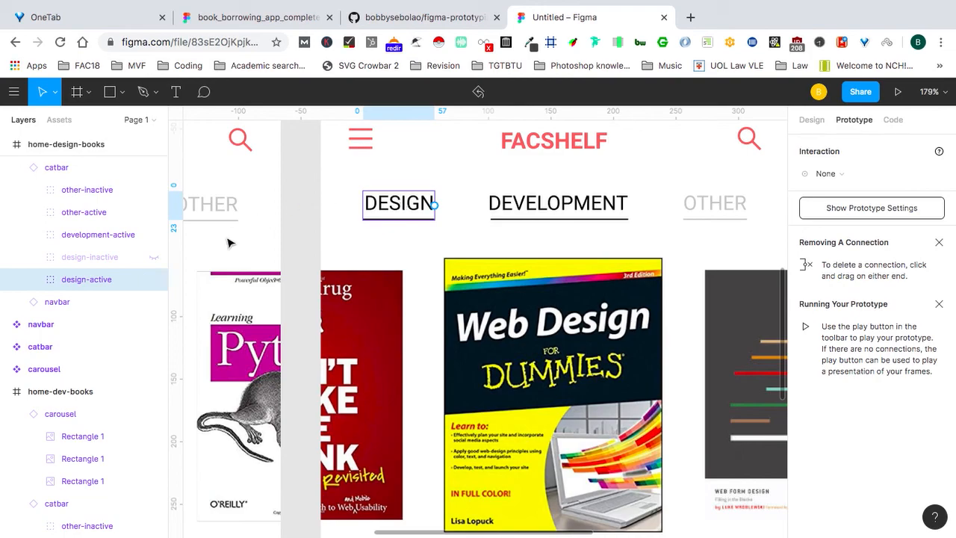
pyautogui.click(153, 257)
pyautogui.click(153, 279)
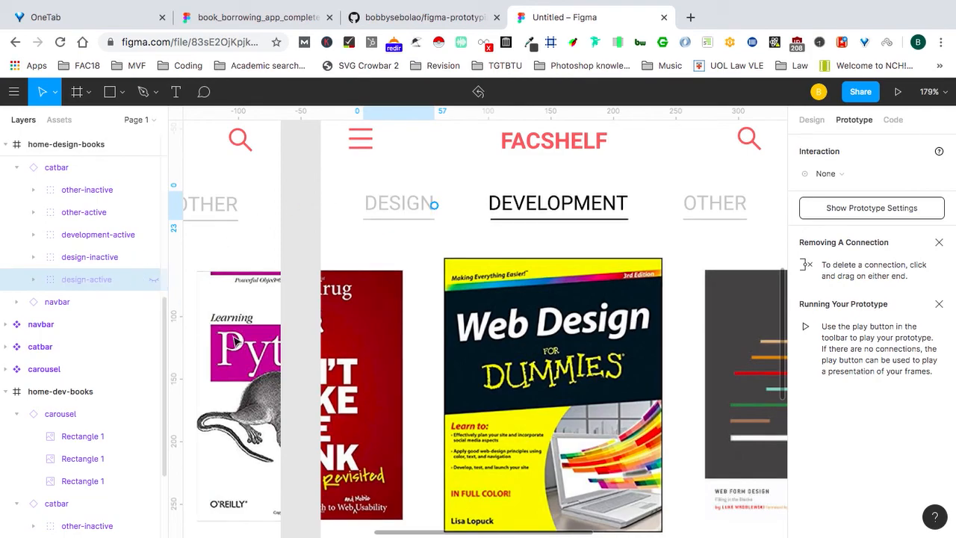
pyautogui.scroll(-2, 452, 232)
pyautogui.scroll(-3, 452, 233)
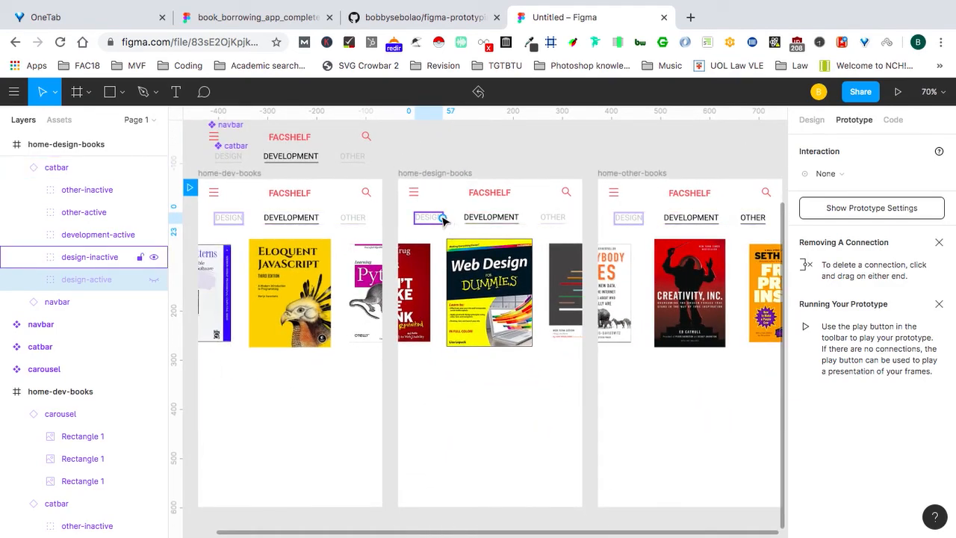
pyautogui.click(153, 257)
pyautogui.click(153, 279)
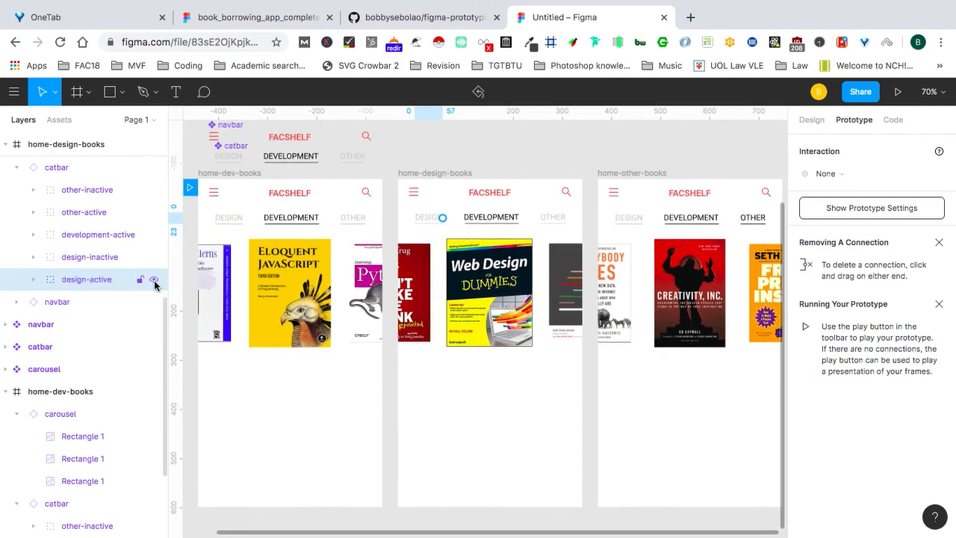
# Set the fill and stroke of the DEVELOPMENT tab on home-design-books to C4C4C4.
pyautogui.click(150, 235)
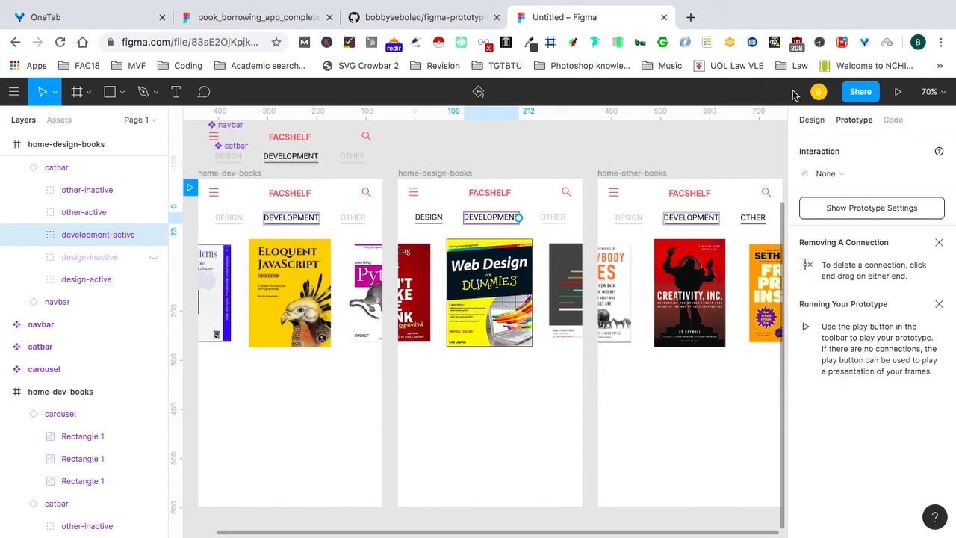
pyautogui.click(810, 125)
pyautogui.scroll(-3, 878, 381)
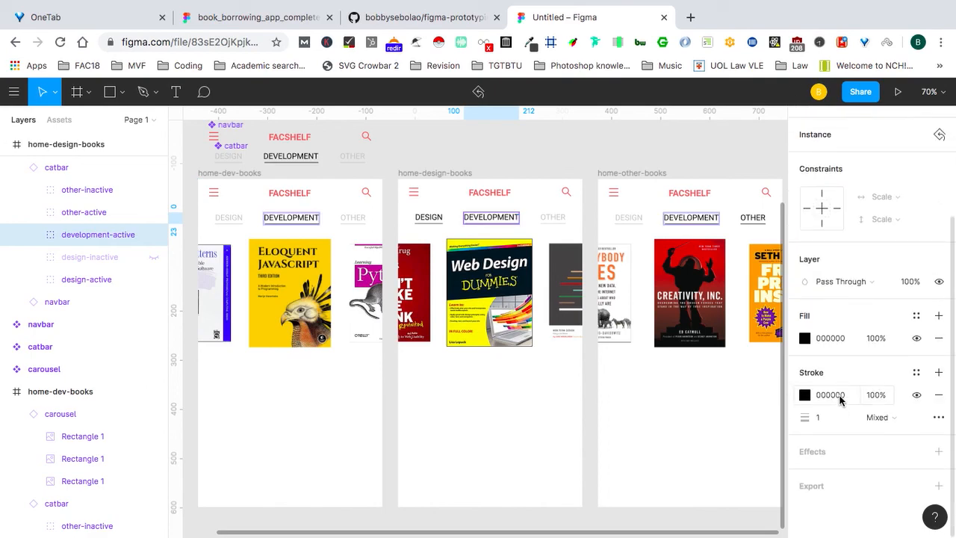
pyautogui.click(831, 337)
pyautogui.write('c4c4c')
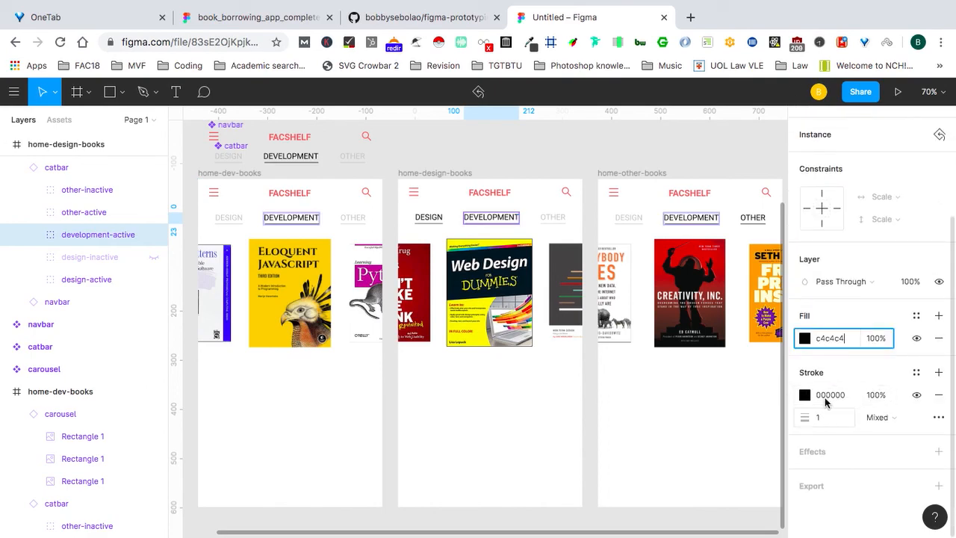
pyautogui.write('4')
pyautogui.click(827, 395)
pyautogui.write('c4c4c4')
pyautogui.press('Return')
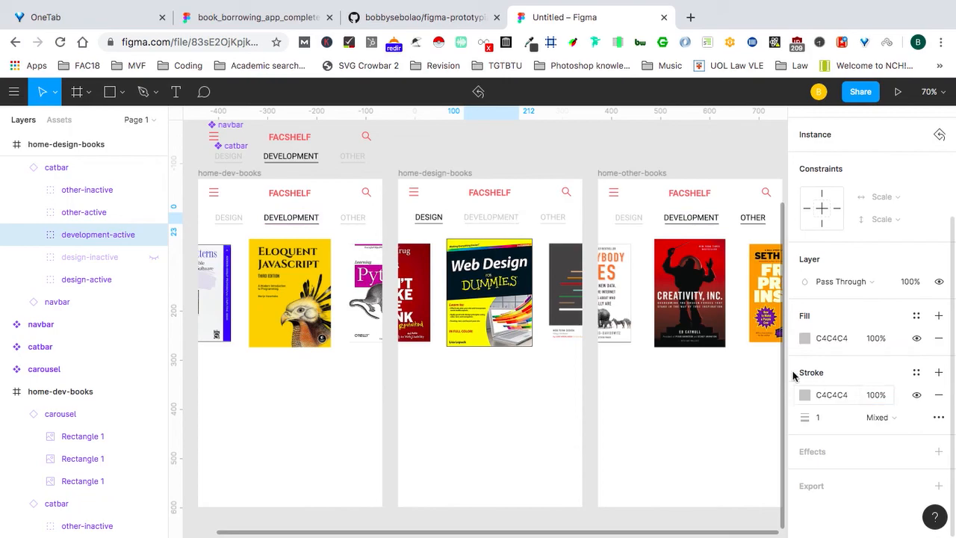
# Add prototype connections on home-design-books from the DEVELOPMENT tab to home-dev-books and from the OTHER tab to home-other-books.
pyautogui.scroll(3, 842, 154)
pyautogui.click(854, 119)
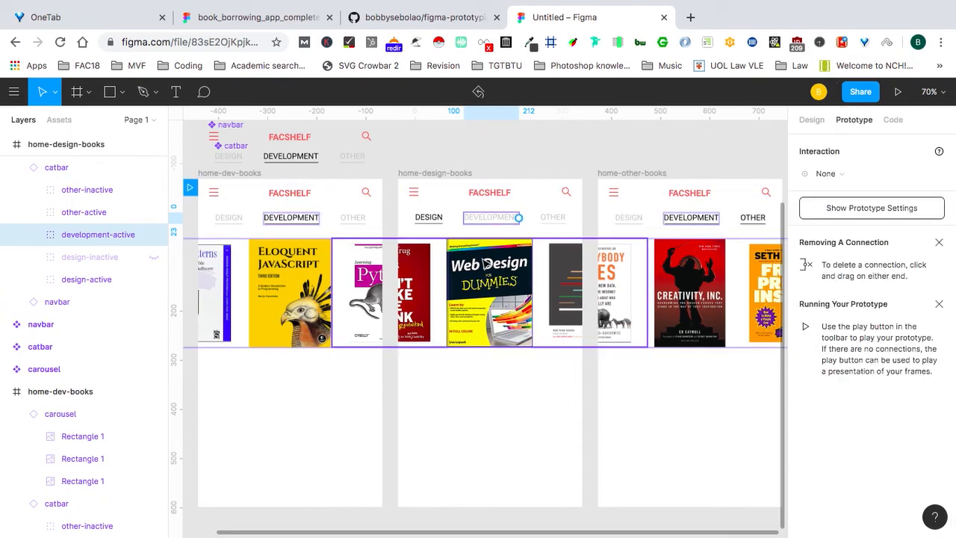
pyautogui.scroll(5, 555, 180)
pyautogui.scroll(-5, 562, 176)
pyautogui.moveTo(556, 176); pyautogui.dragTo(422, 224)
pyautogui.click(589, 174)
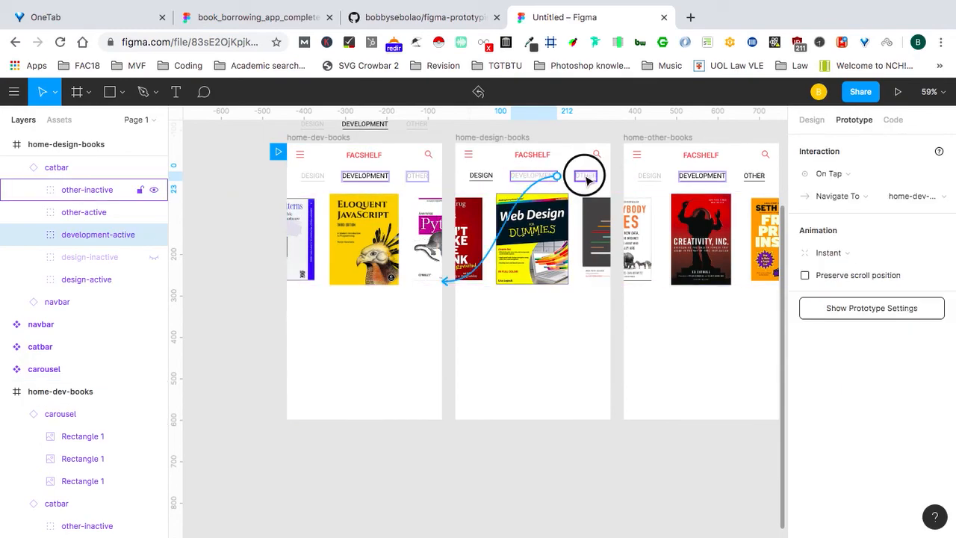
pyautogui.moveTo(597, 176); pyautogui.dragTo(691, 238)
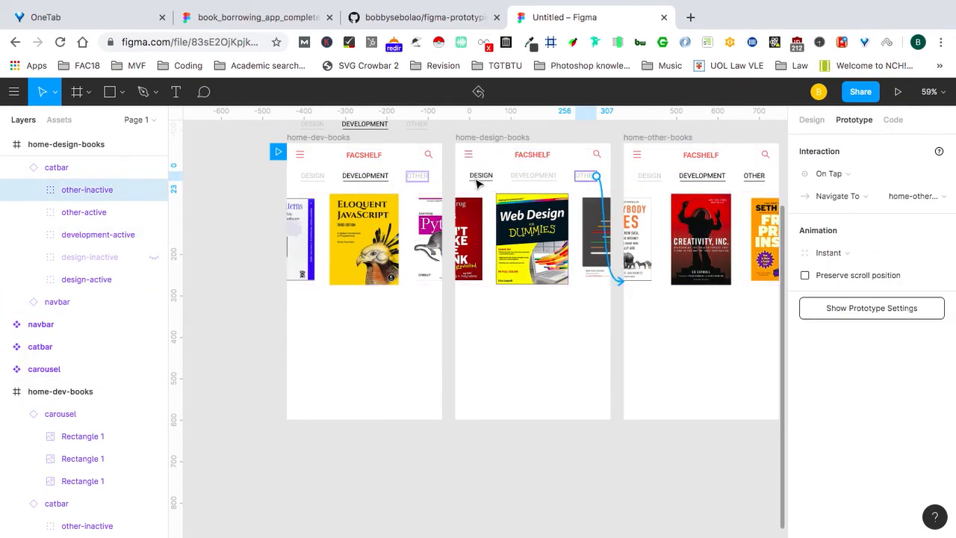
# Set the fill and stroke of the DEVELOPMENT tab on home-other-books to C4C4C4.
pyautogui.click(651, 178)
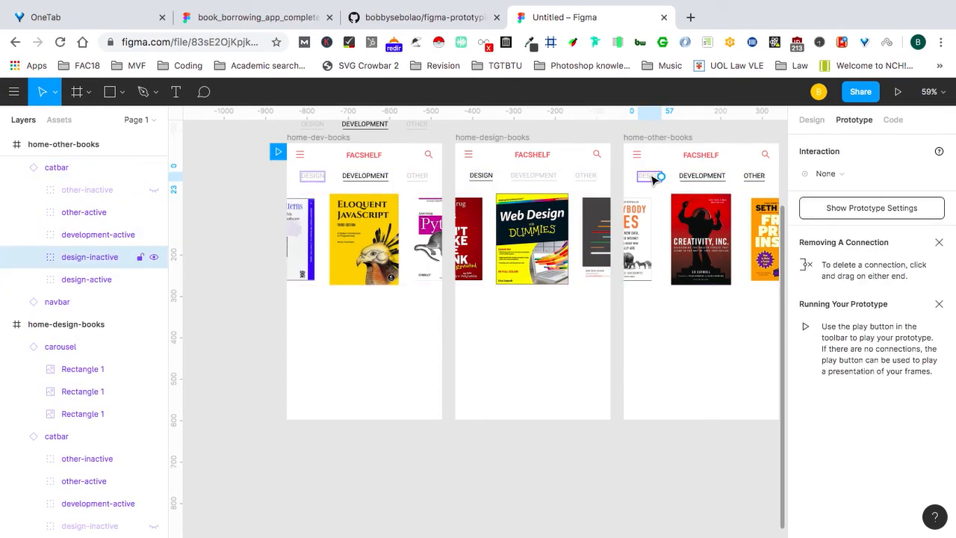
pyautogui.click(664, 180)
pyautogui.click(695, 177)
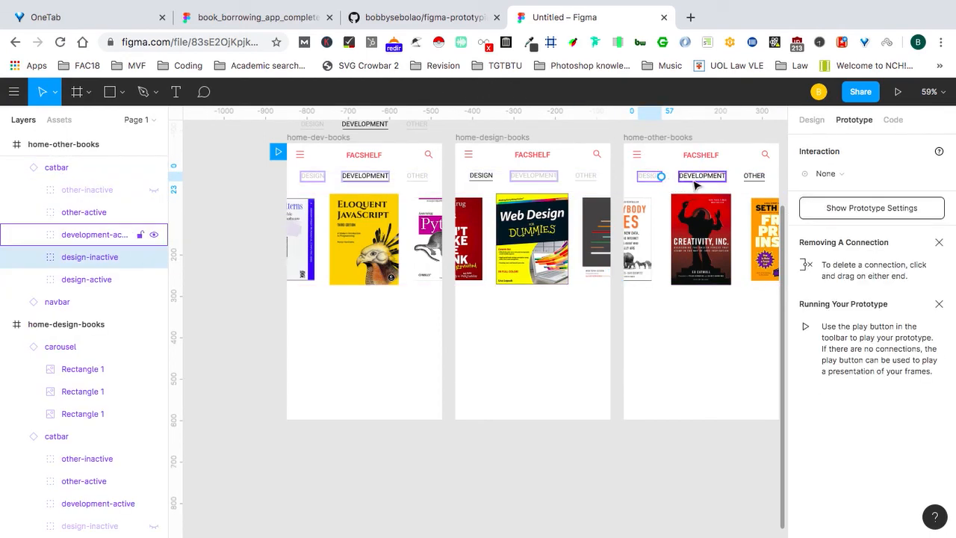
pyautogui.click(802, 120)
pyautogui.scroll(-4, 860, 367)
pyautogui.click(828, 339)
pyautogui.write('c4c4c4')
pyautogui.click(828, 395)
pyautogui.write('c4c')
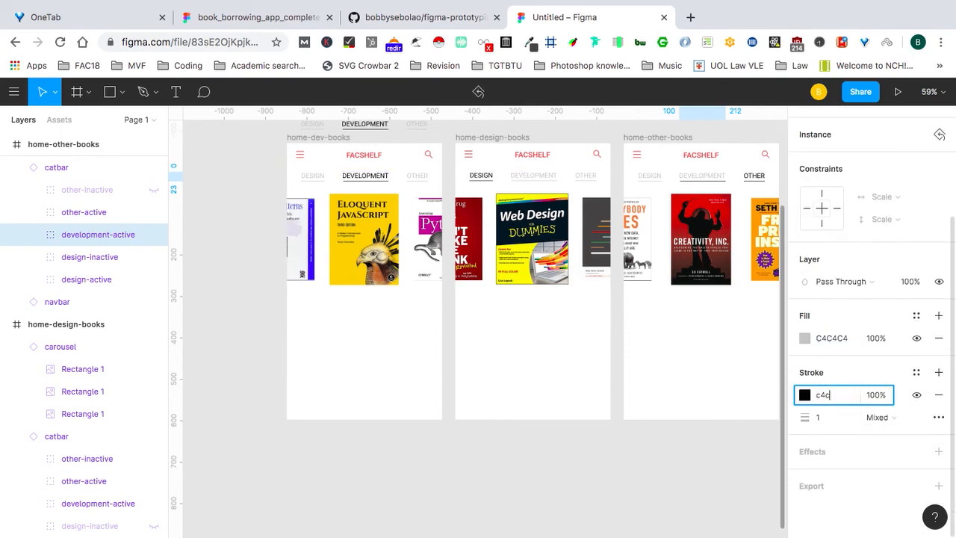
pyautogui.press('Return')
# Add prototype connections on home-other-books from the DEVELOPMENT tab to home-dev-books and from the DESIGN tab to home-design-books.
pyautogui.scroll(3, 889, 273)
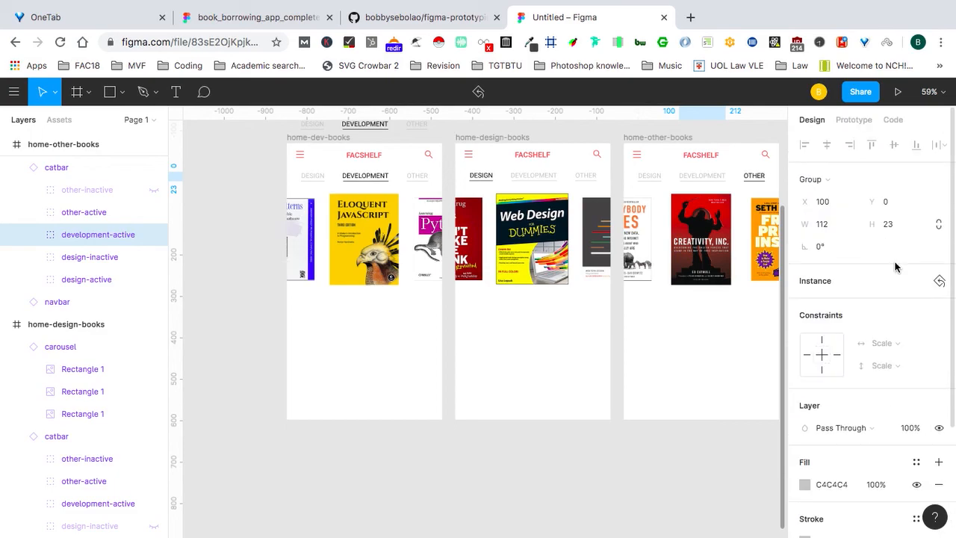
pyautogui.click(851, 121)
pyautogui.moveTo(725, 176); pyautogui.dragTo(429, 243)
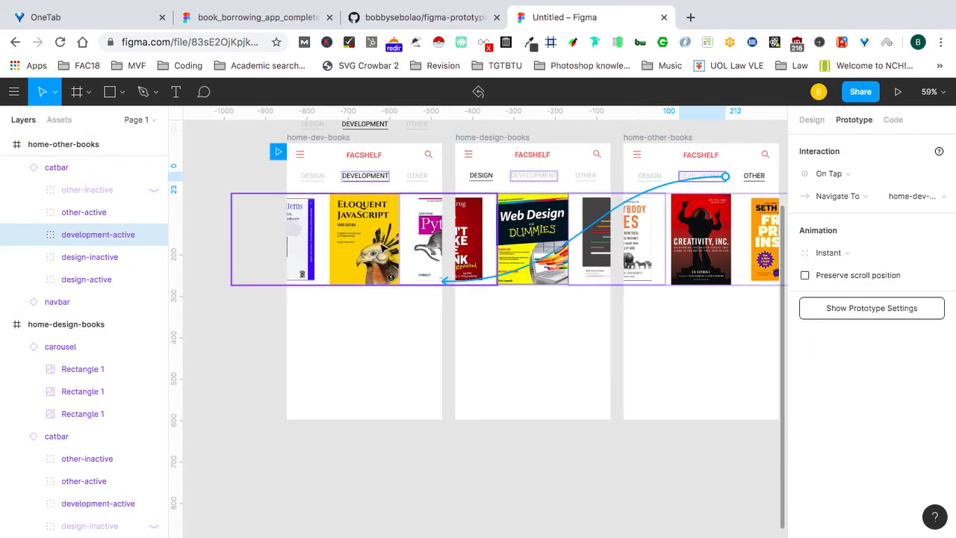
pyautogui.click(654, 177)
pyautogui.scroll(5, 661, 178)
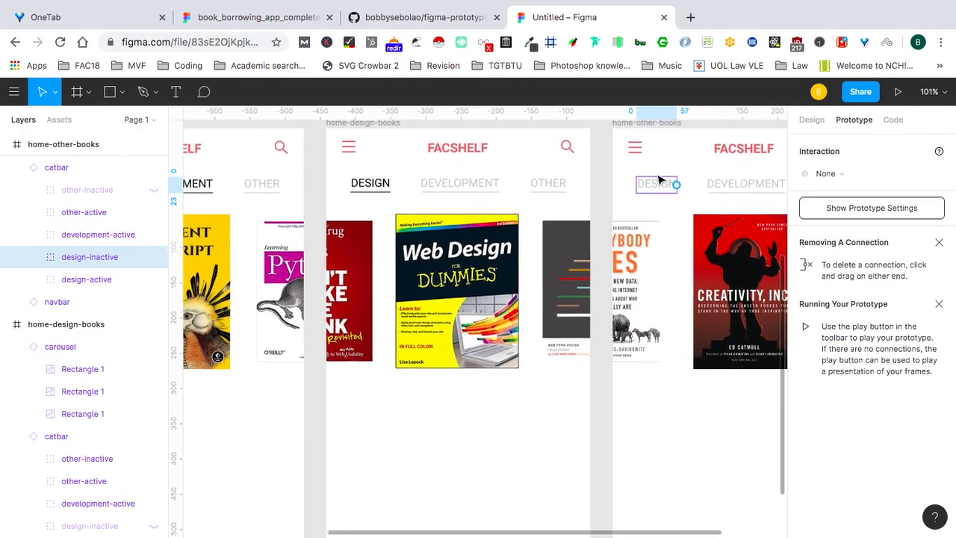
pyautogui.moveTo(688, 191); pyautogui.dragTo(534, 271)
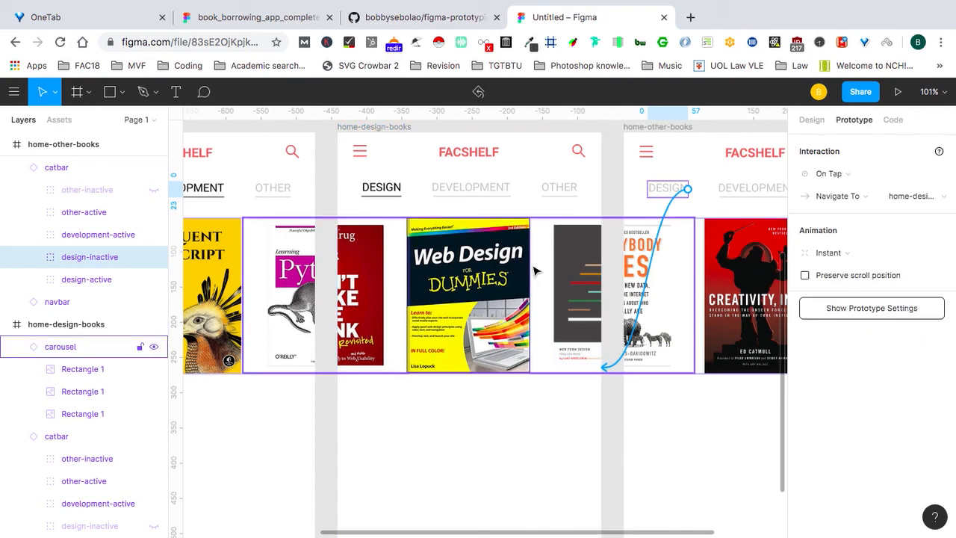
# Run the prototype and test navigation through the OTHER and DESIGN category tabs.
pyautogui.scroll(-5, 534, 272)
pyautogui.click(581, 162)
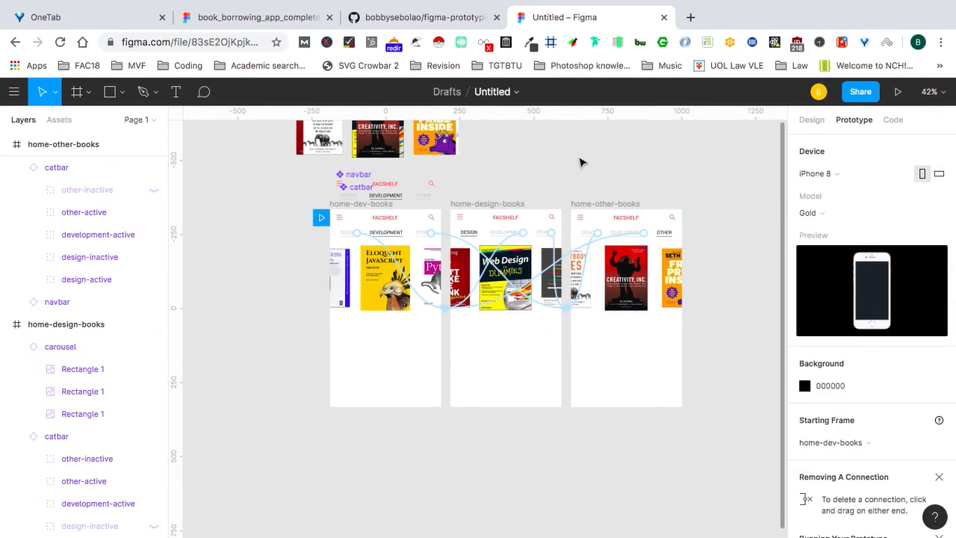
pyautogui.scroll(4, 273, 273)
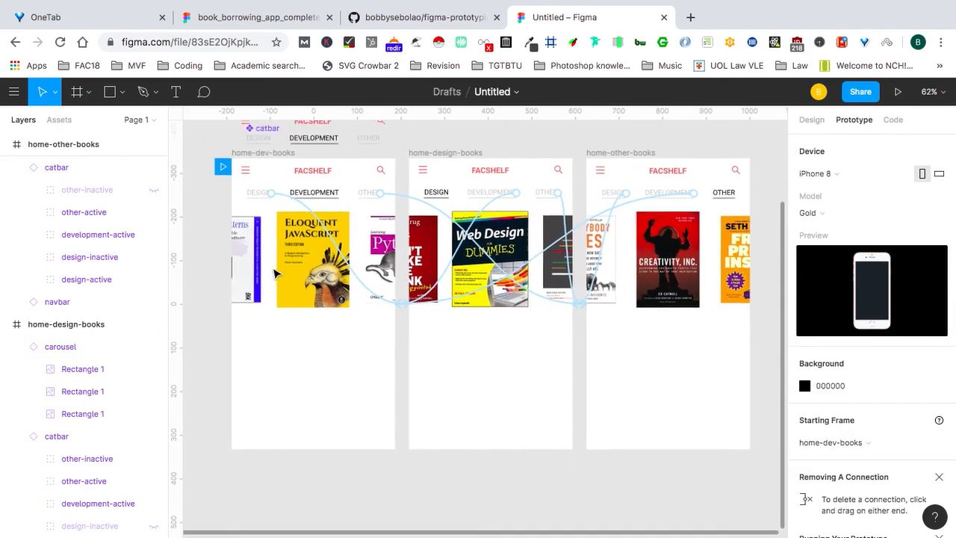
pyautogui.click(899, 92)
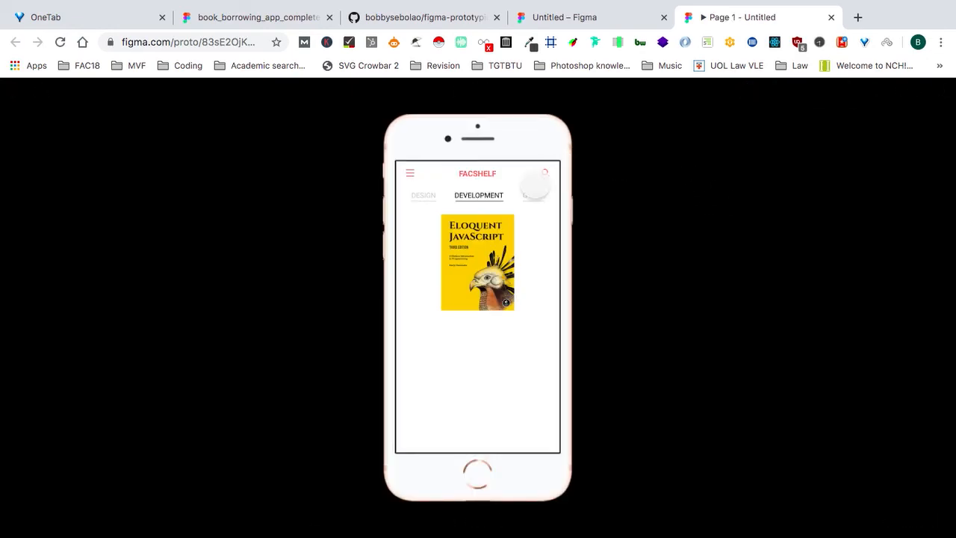
pyautogui.click(535, 196)
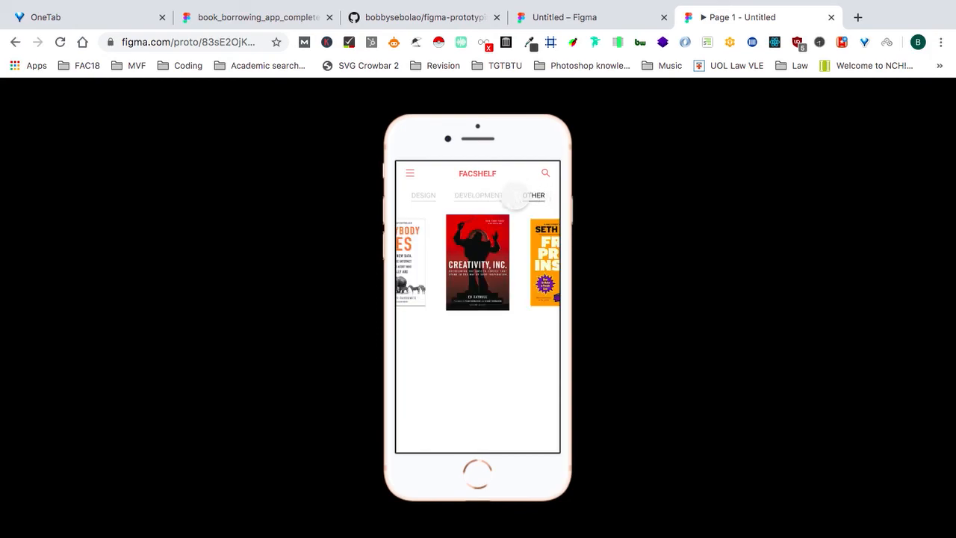
pyautogui.click(423, 195)
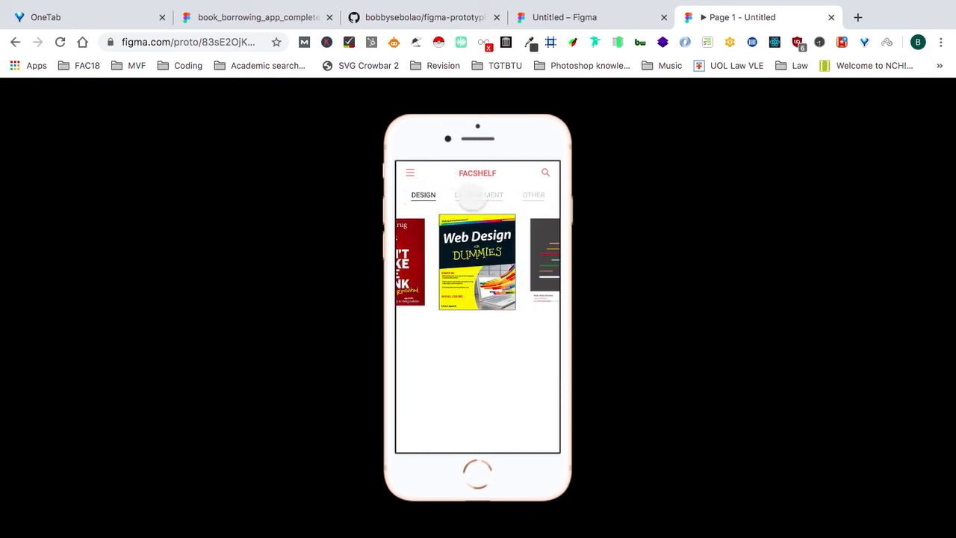